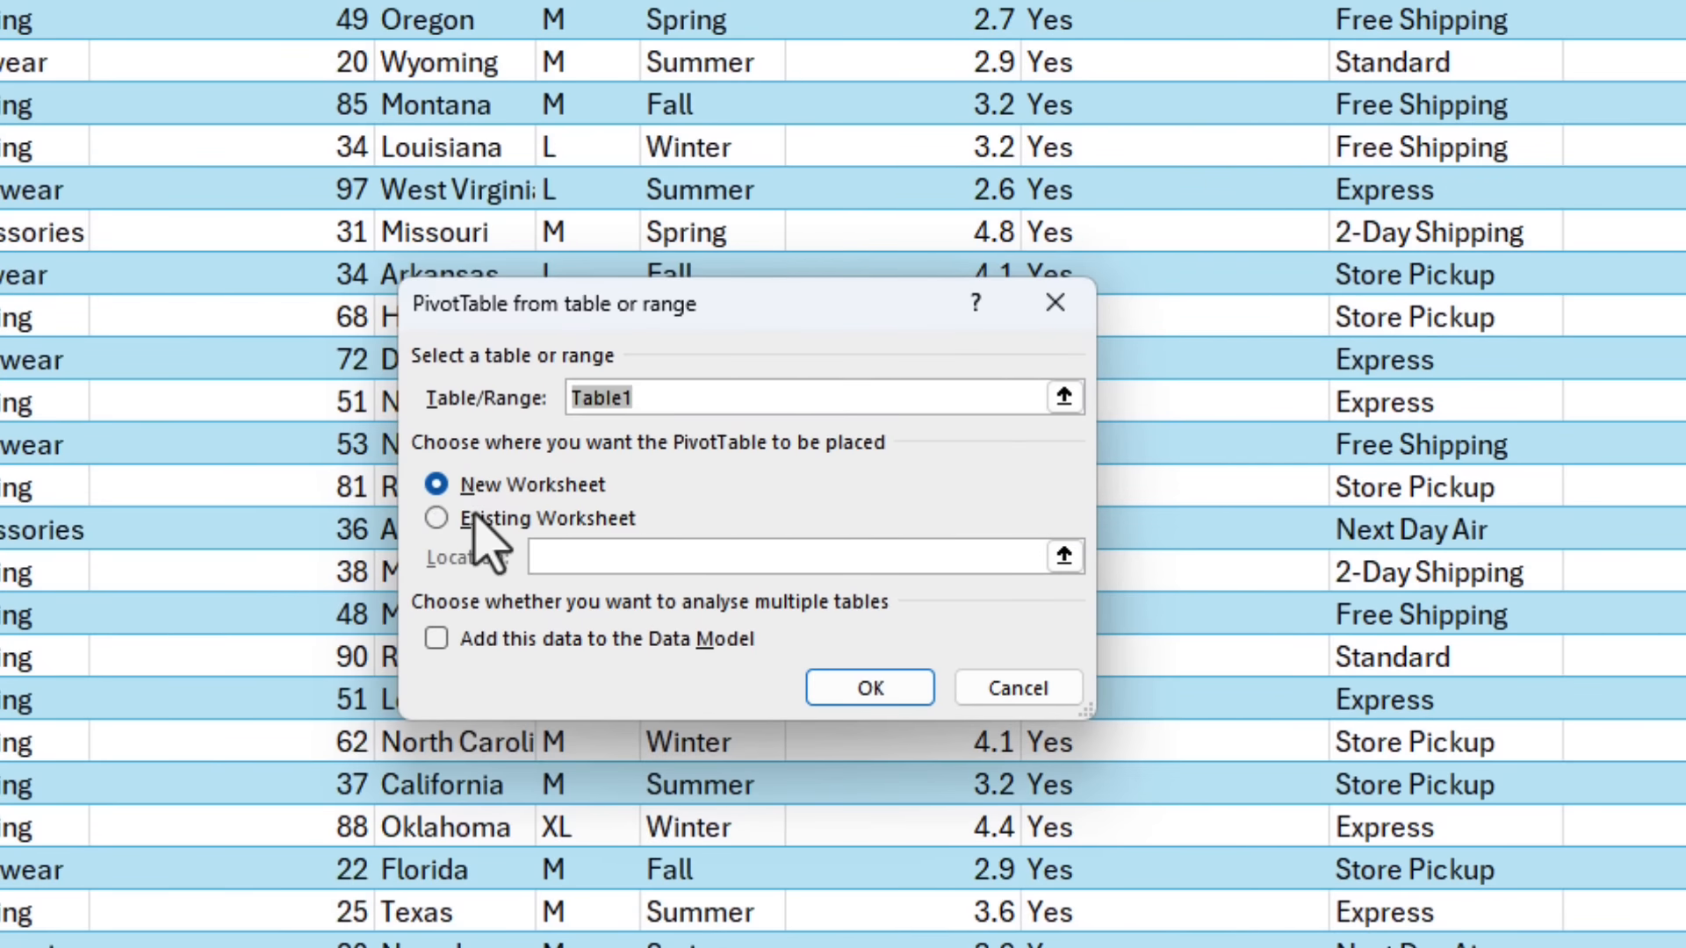
# Create a PivotTable from Table1 on the existing Custom Groups worksheet, placed at cell B6.
pyautogui.click(593, 533)
pyautogui.click(312, 918)
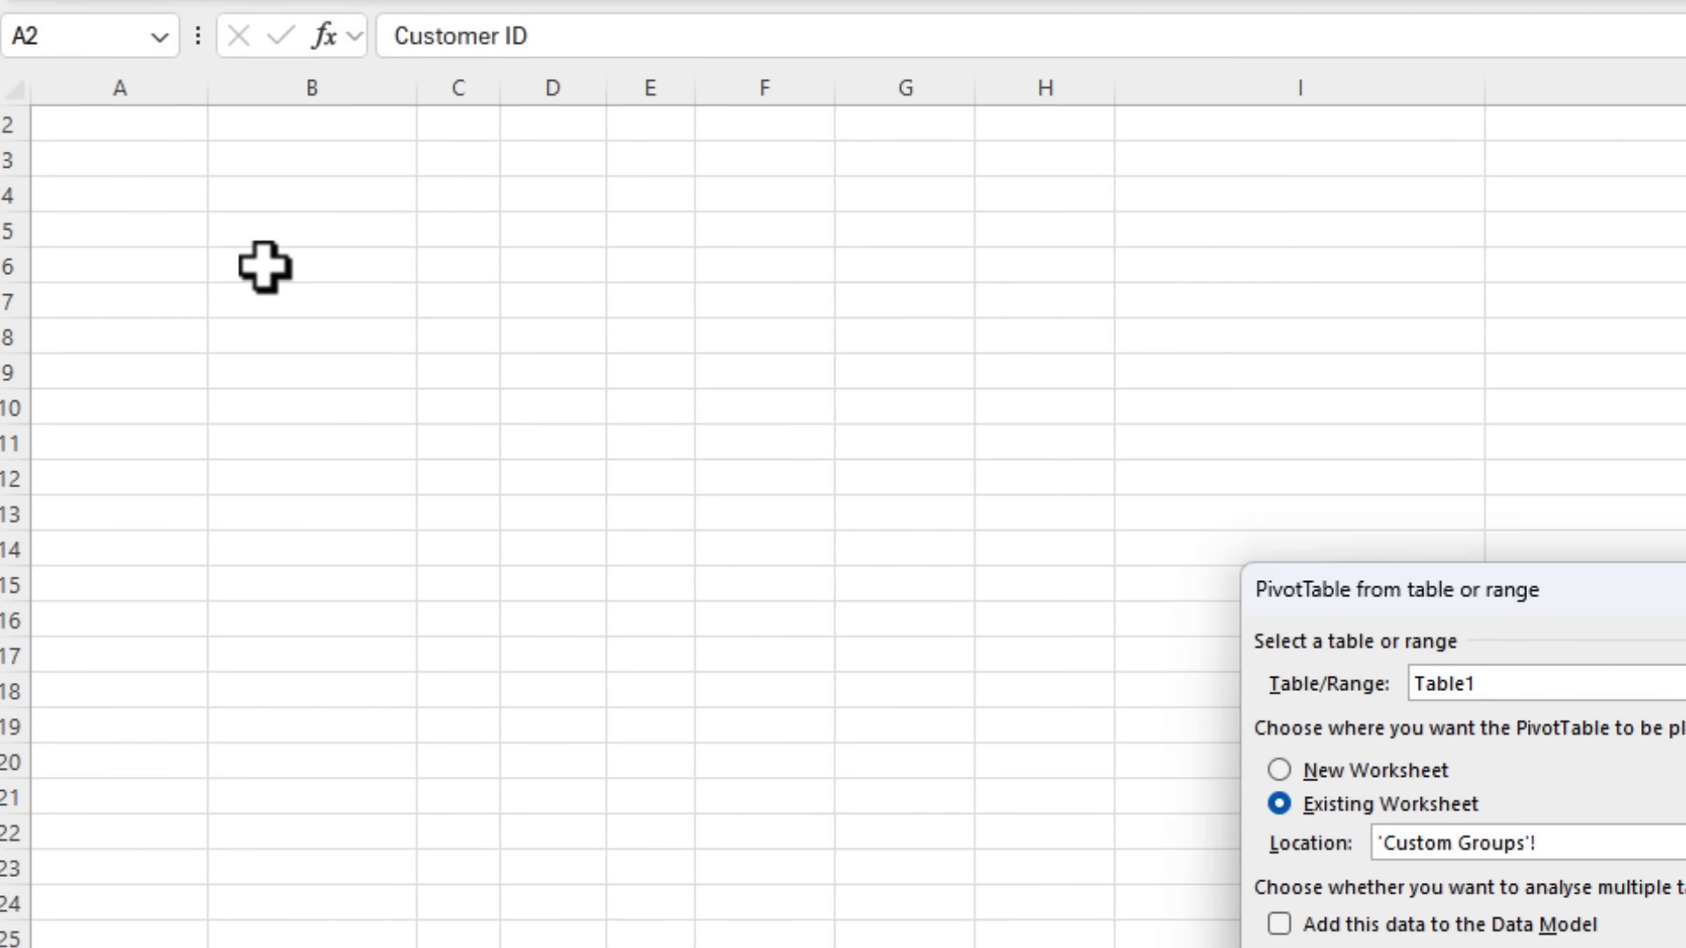
pyautogui.click(264, 266)
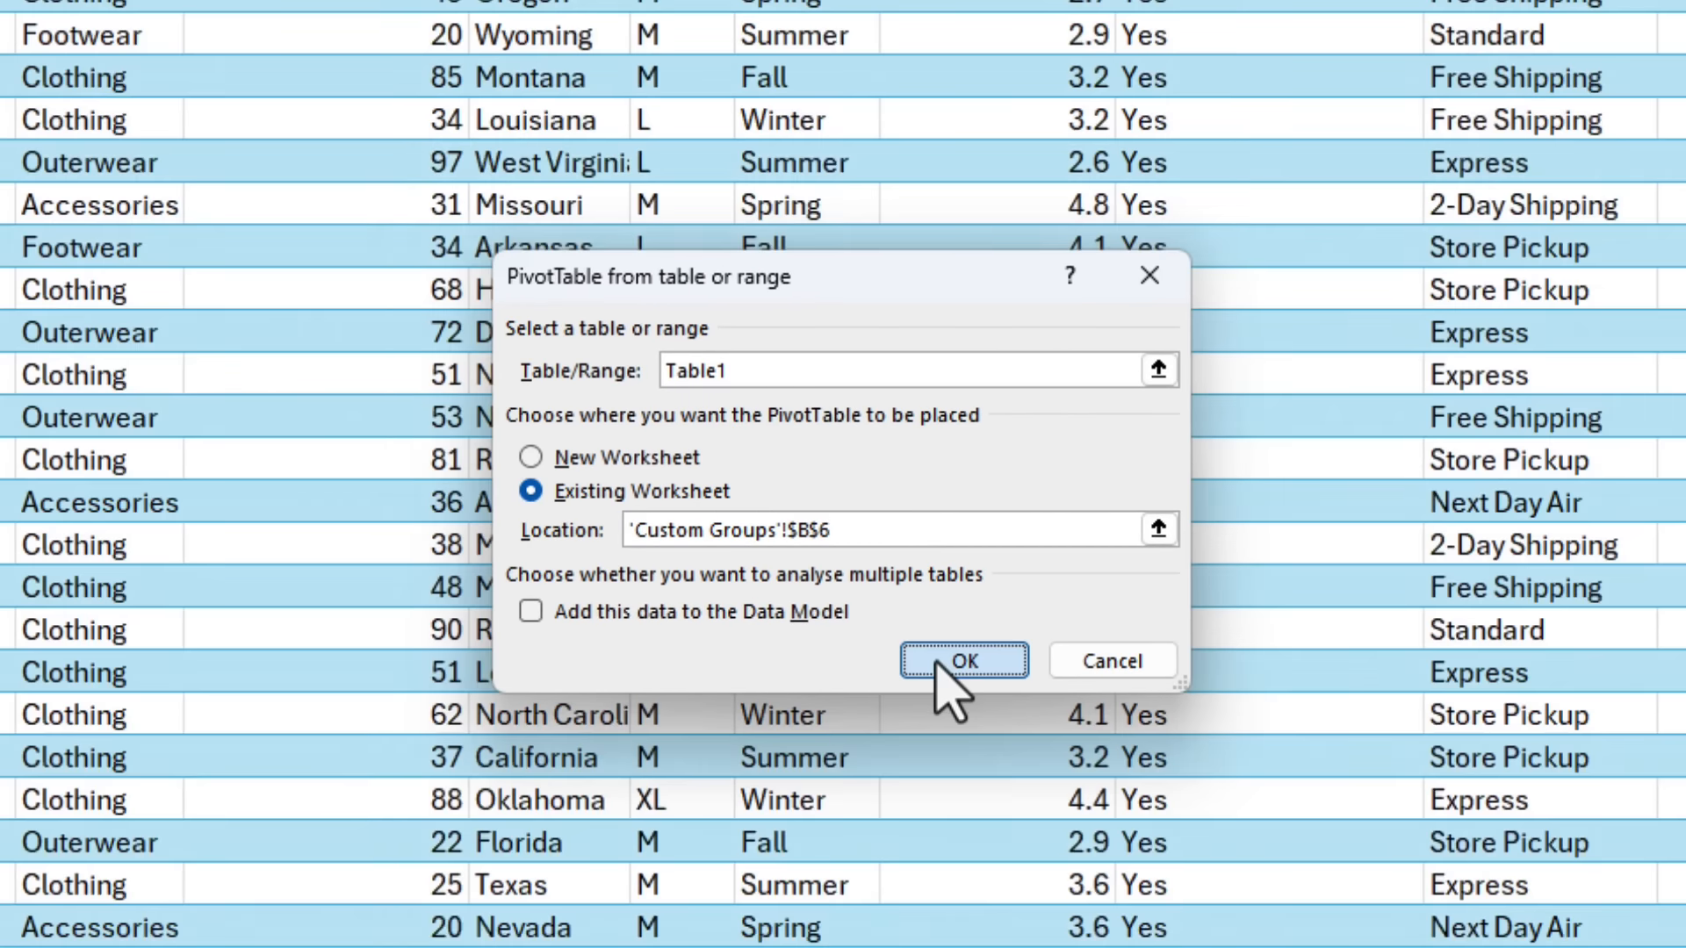
pyautogui.click(933, 664)
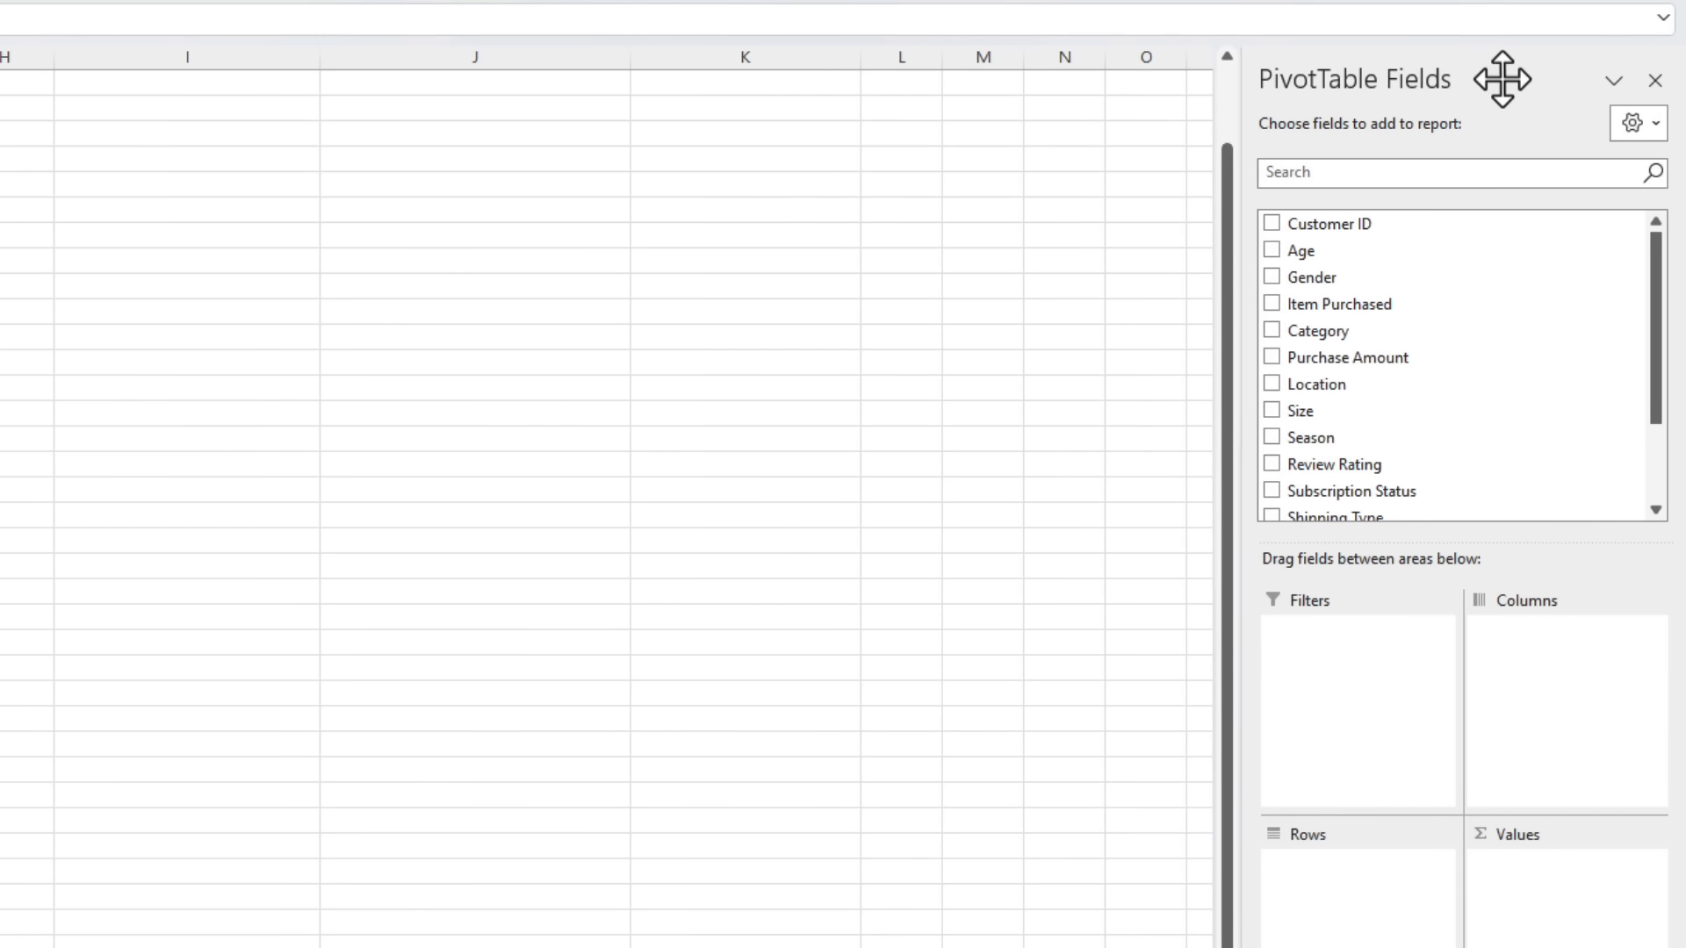
# Lay out the PivotTable with Shipping Type as rows, Season as columns and the sum of Purchase Amount as values.
pyautogui.moveTo(1503, 79); pyautogui.dragTo(69, 126)
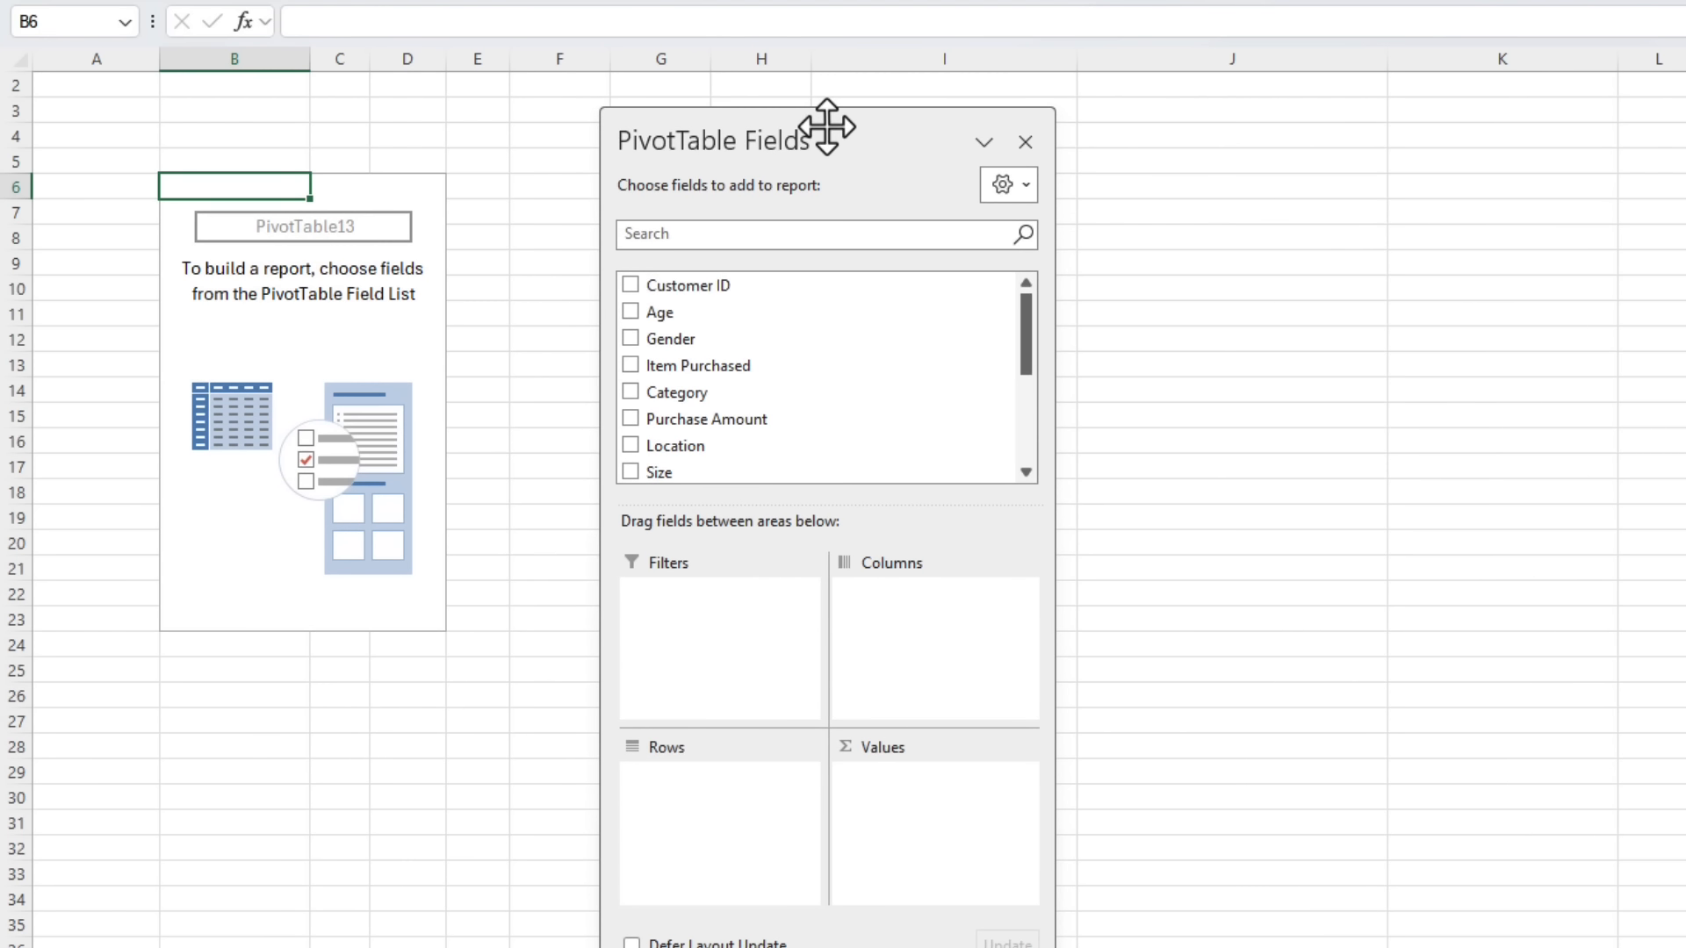
pyautogui.scroll(-3, 779, 395)
pyautogui.moveTo(732, 362); pyautogui.dragTo(760, 786)
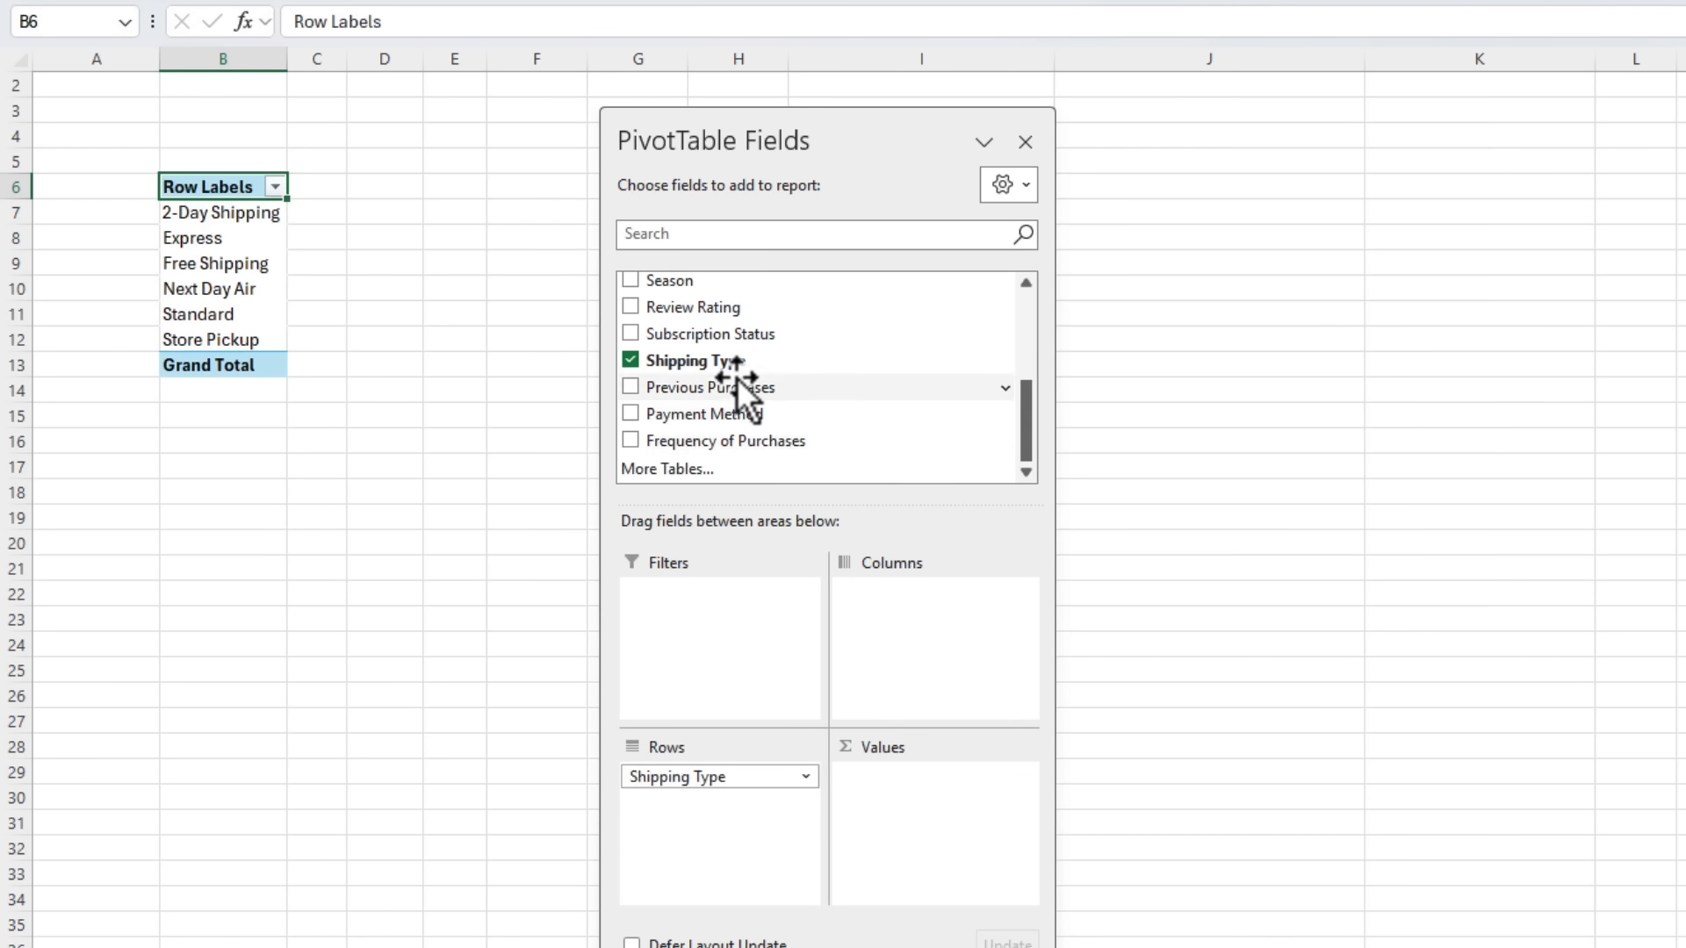
pyautogui.scroll(3, 736, 377)
pyautogui.moveTo(737, 383); pyautogui.dragTo(914, 803)
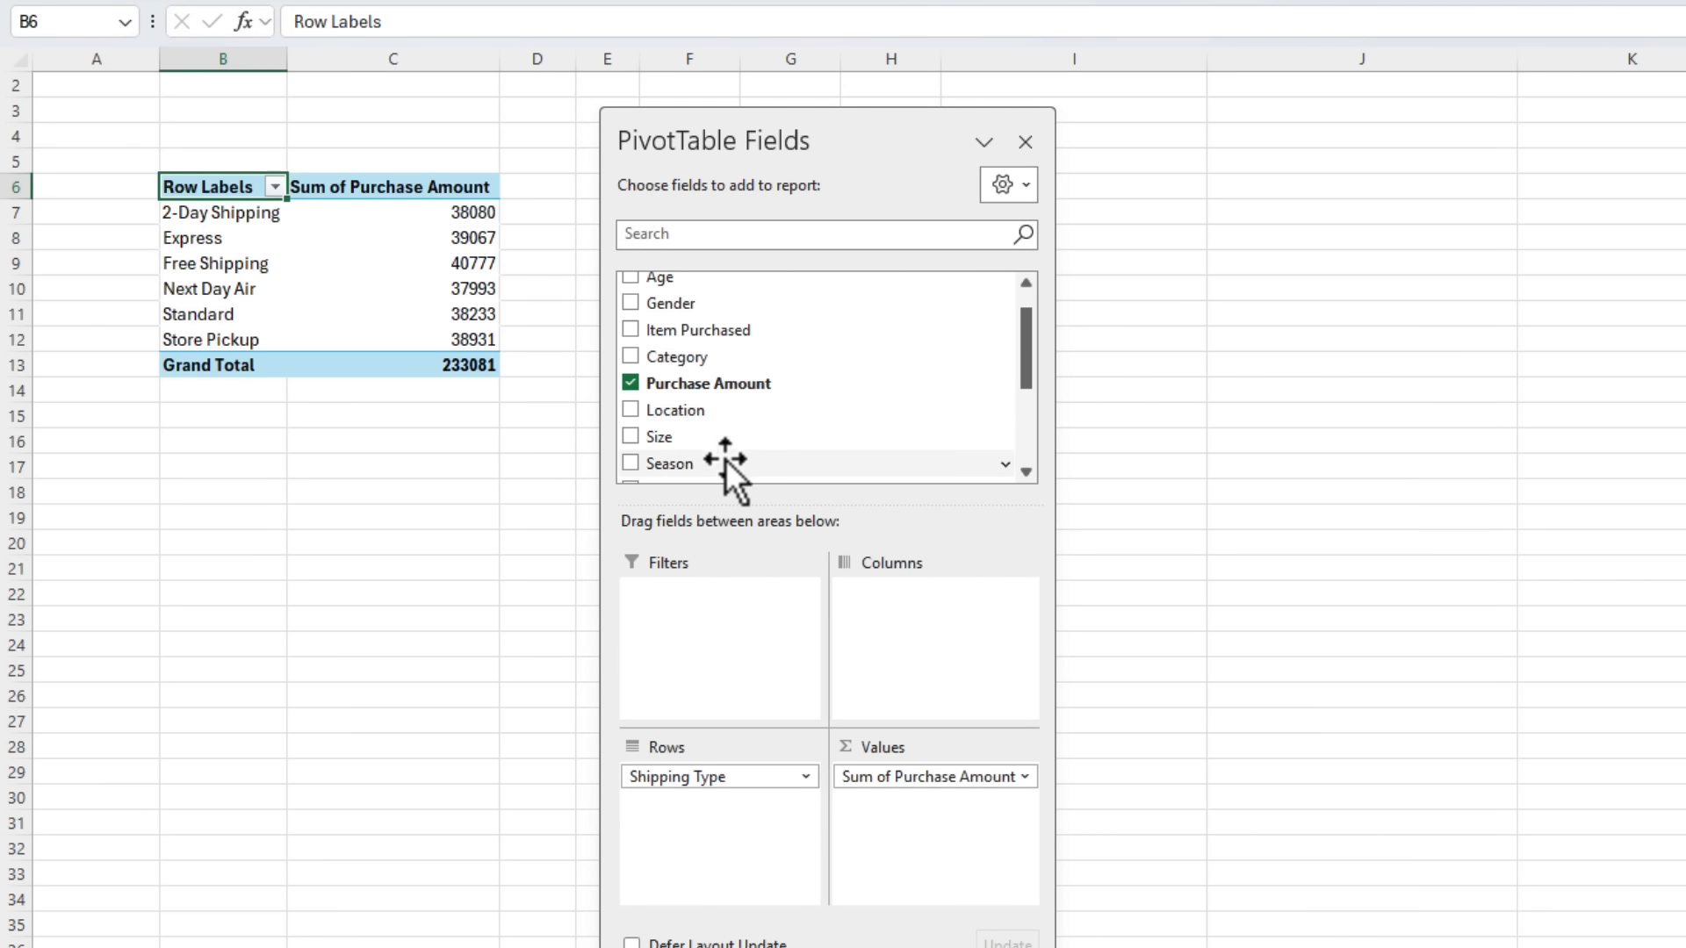
pyautogui.moveTo(735, 466); pyautogui.dragTo(908, 615)
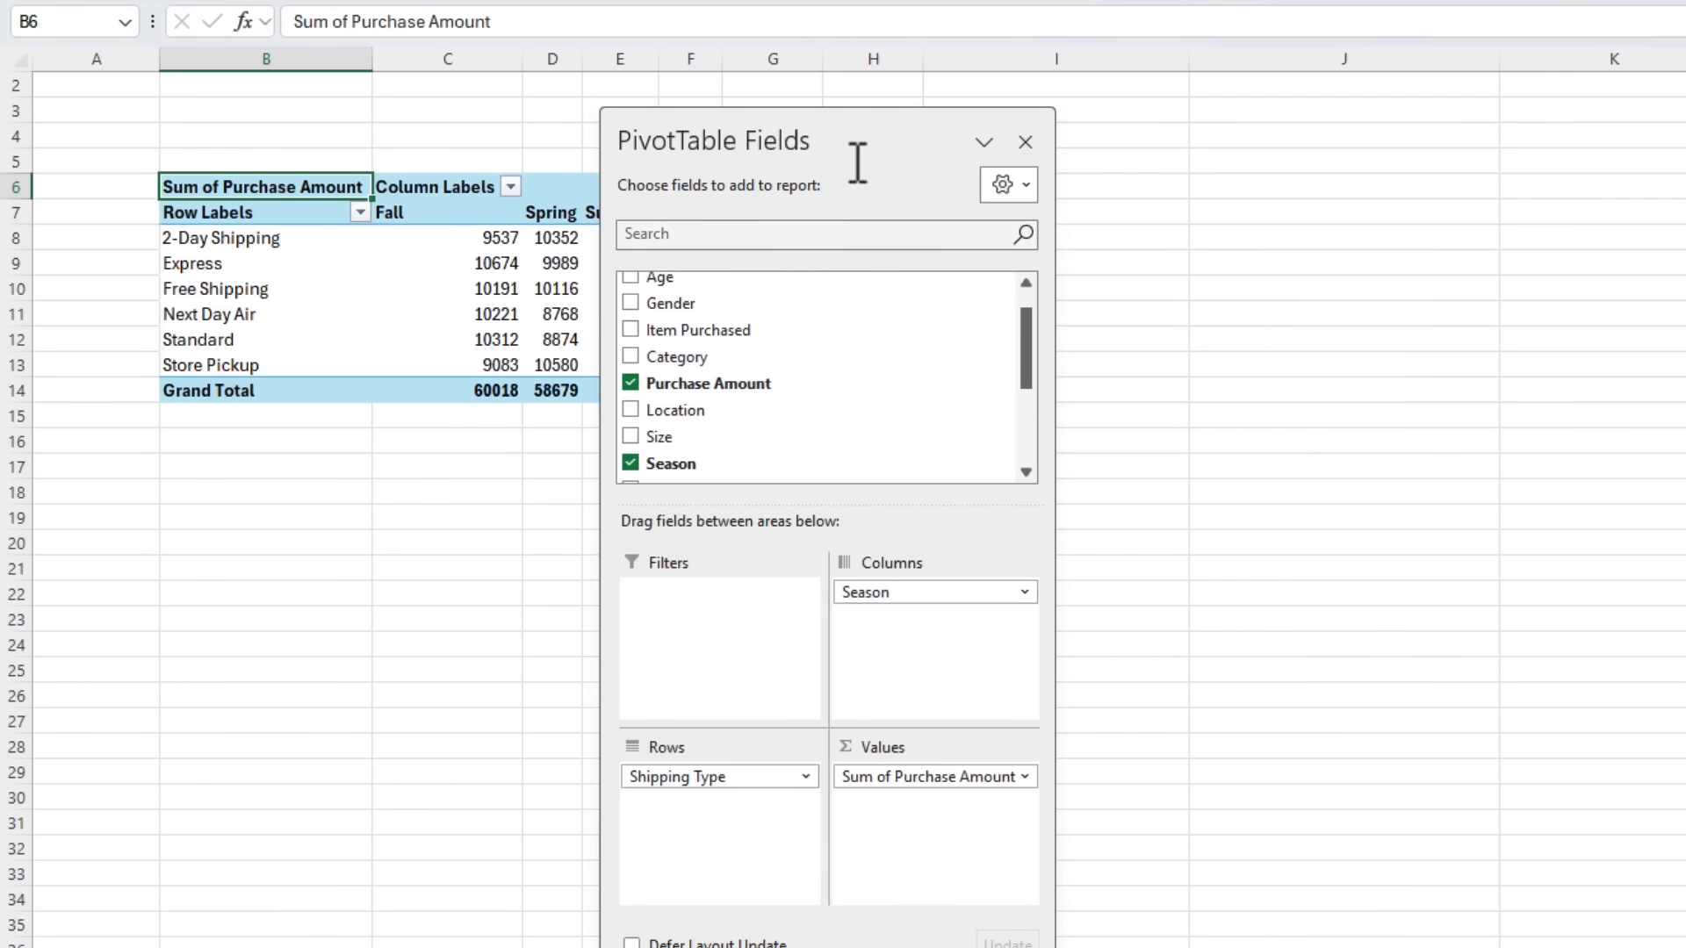
pyautogui.moveTo(833, 133); pyautogui.dragTo(1167, 132)
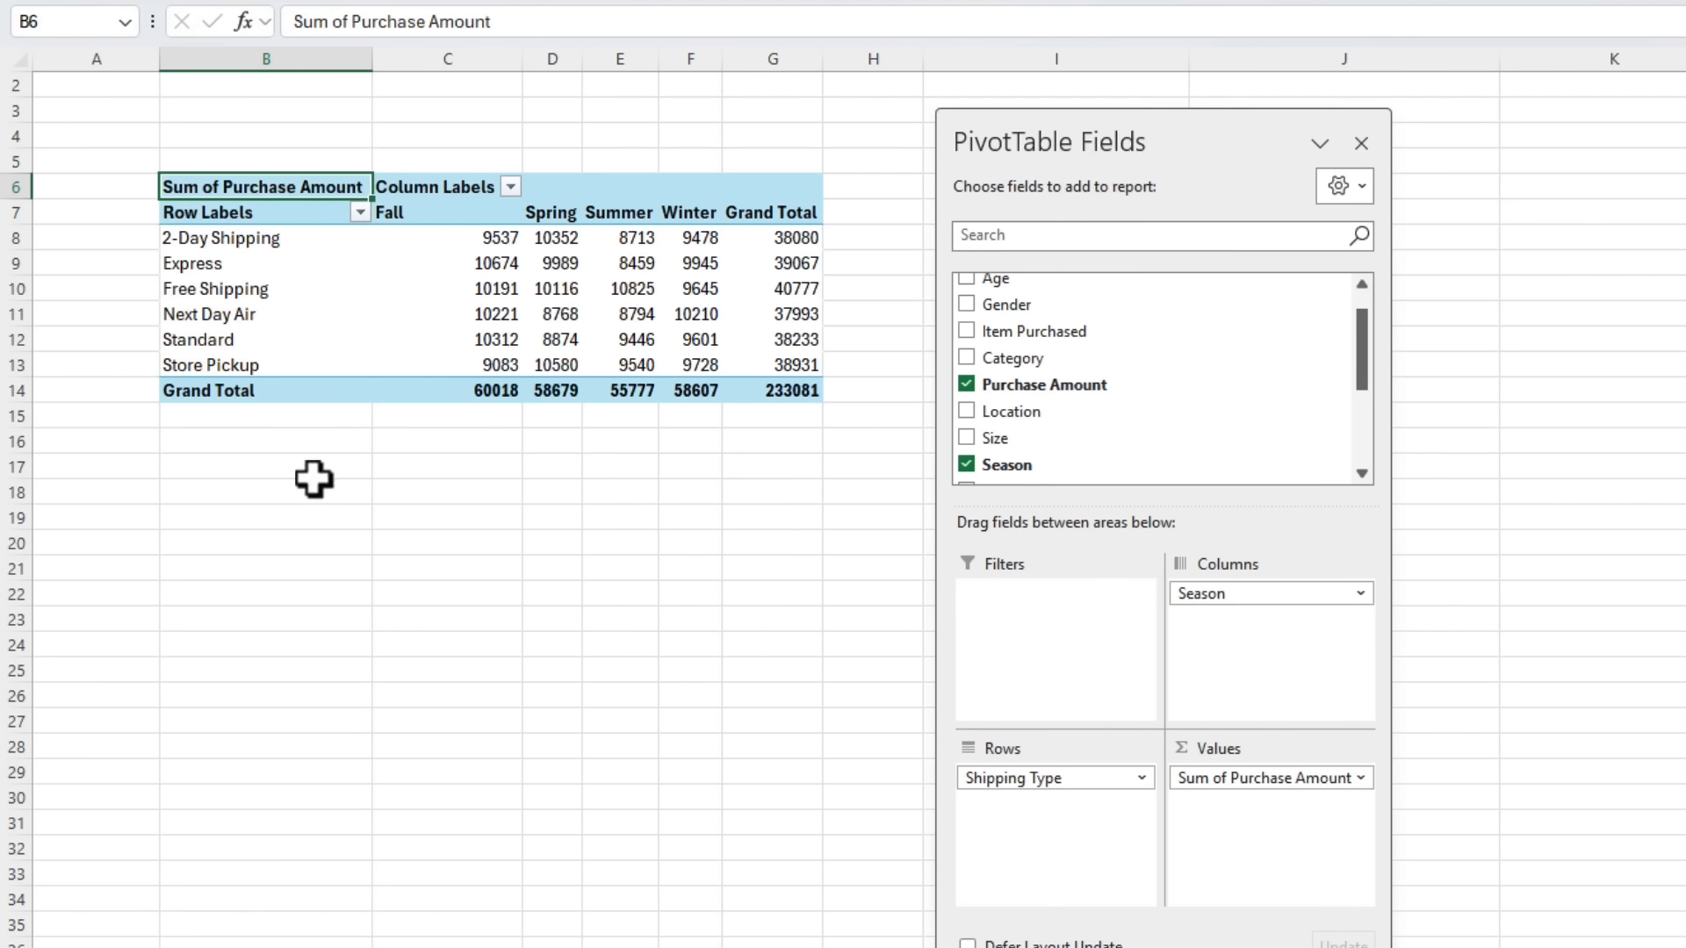
pyautogui.click(307, 215)
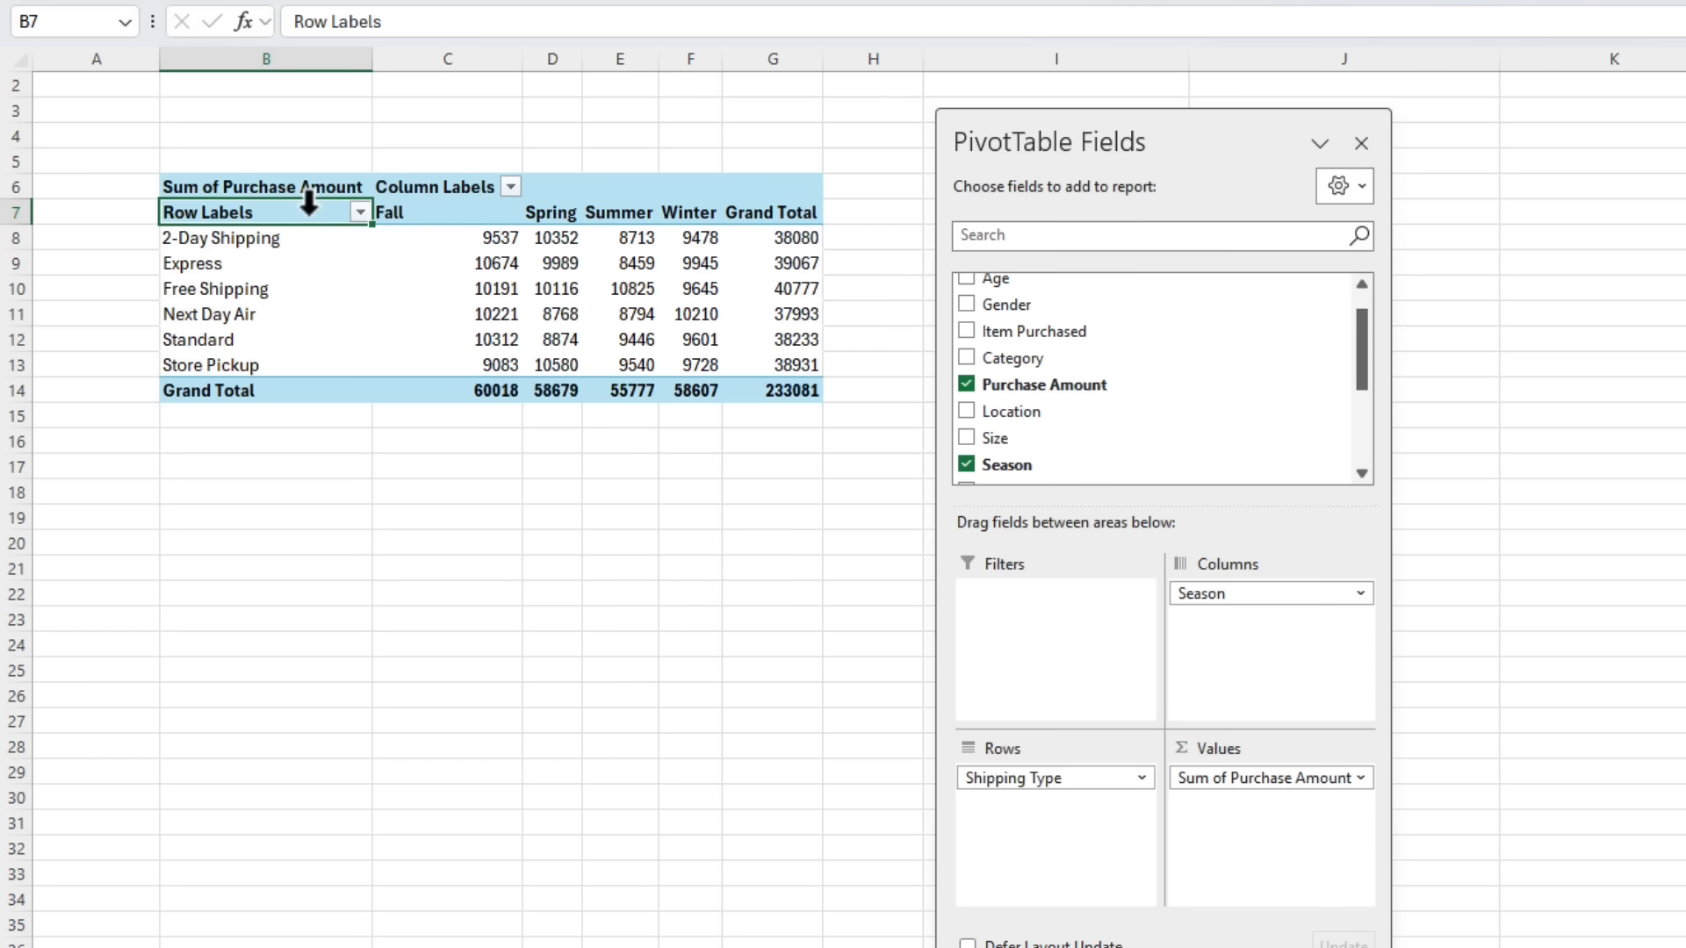
# Add a Shipping Level column after Frequency of Purchases in the source data table.
pyautogui.click(958, 947)
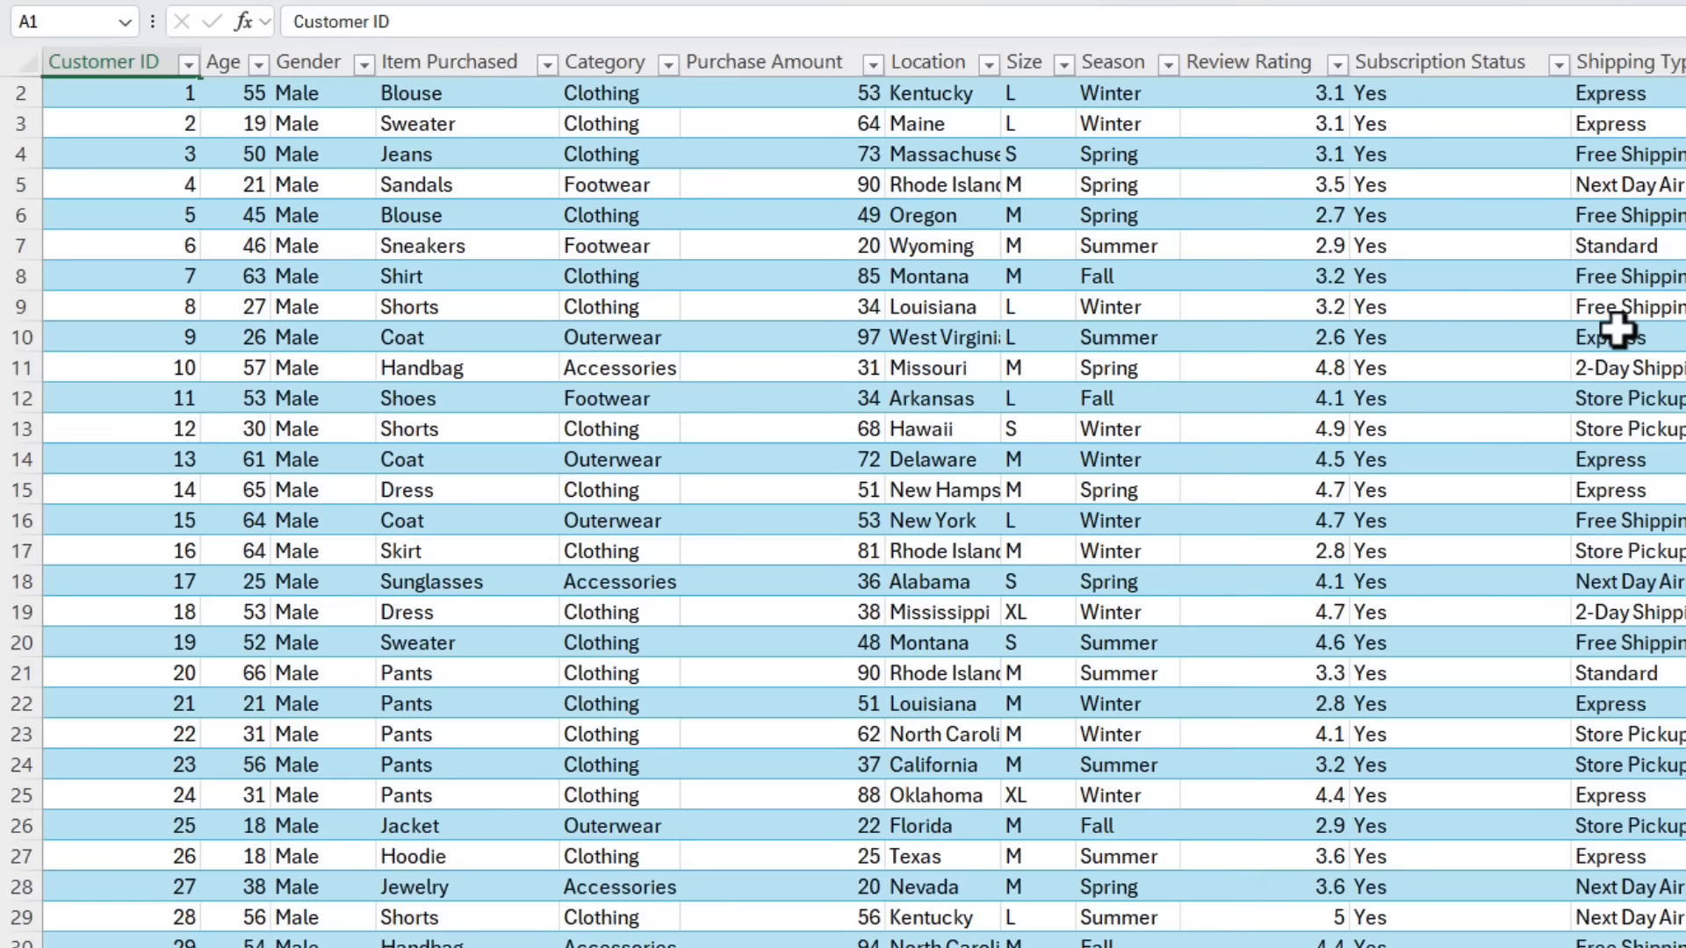
pyautogui.hotkey('ctrl', 'Right')
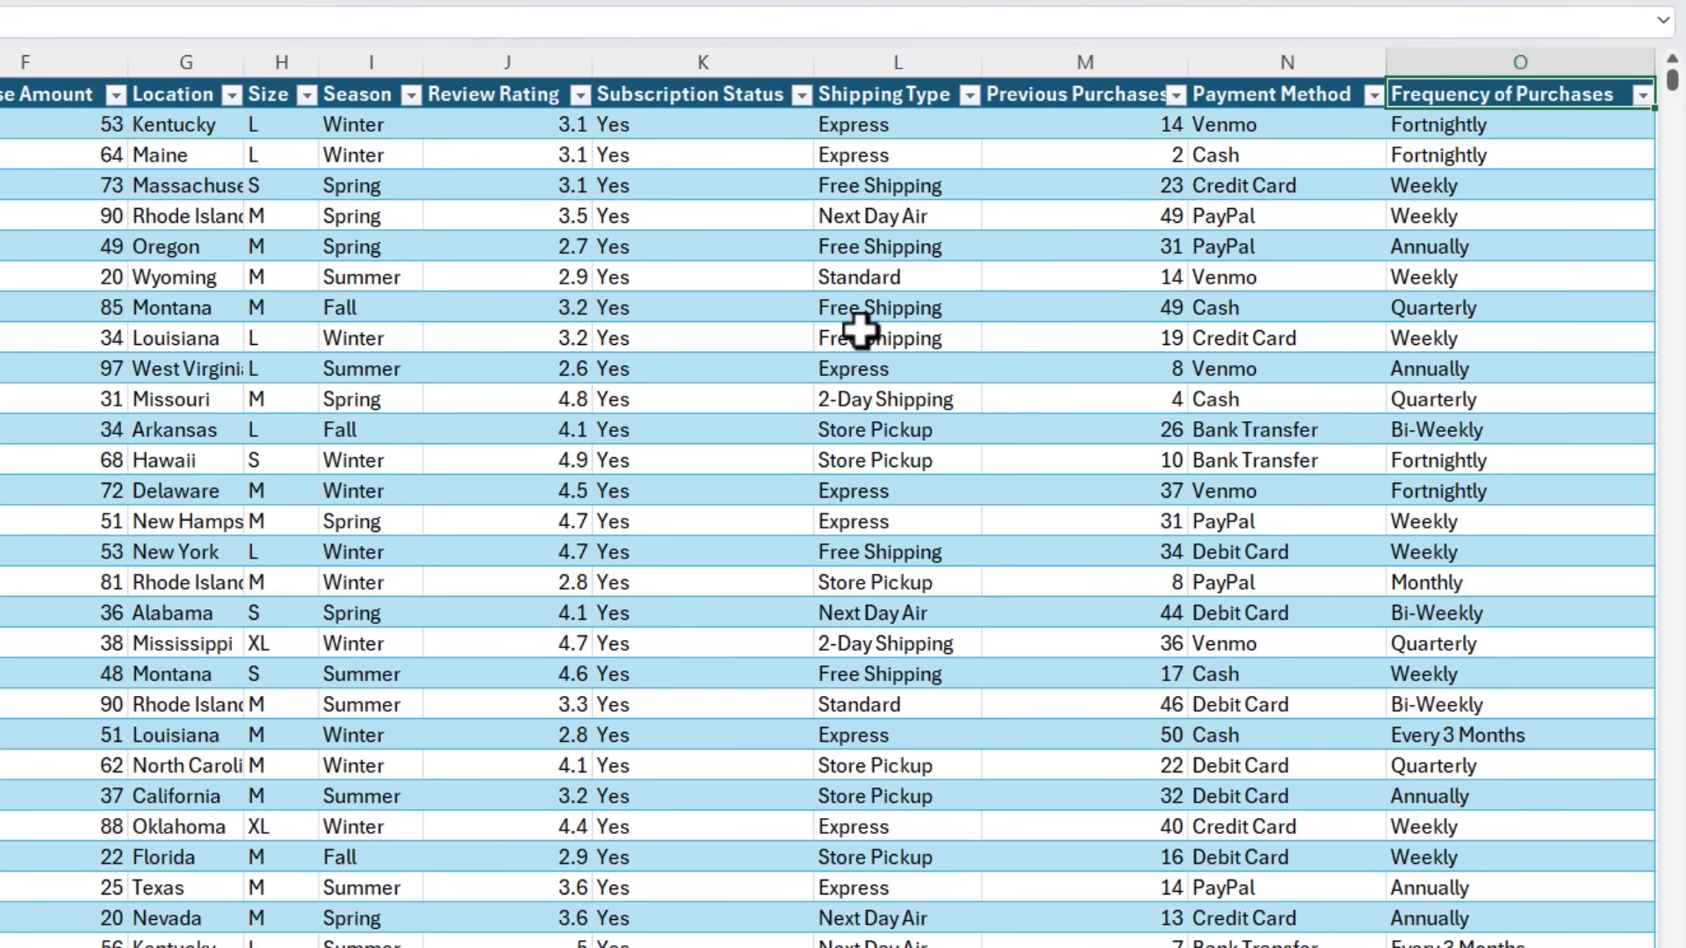
pyautogui.press('Right')
pyautogui.write('Shipping Level')
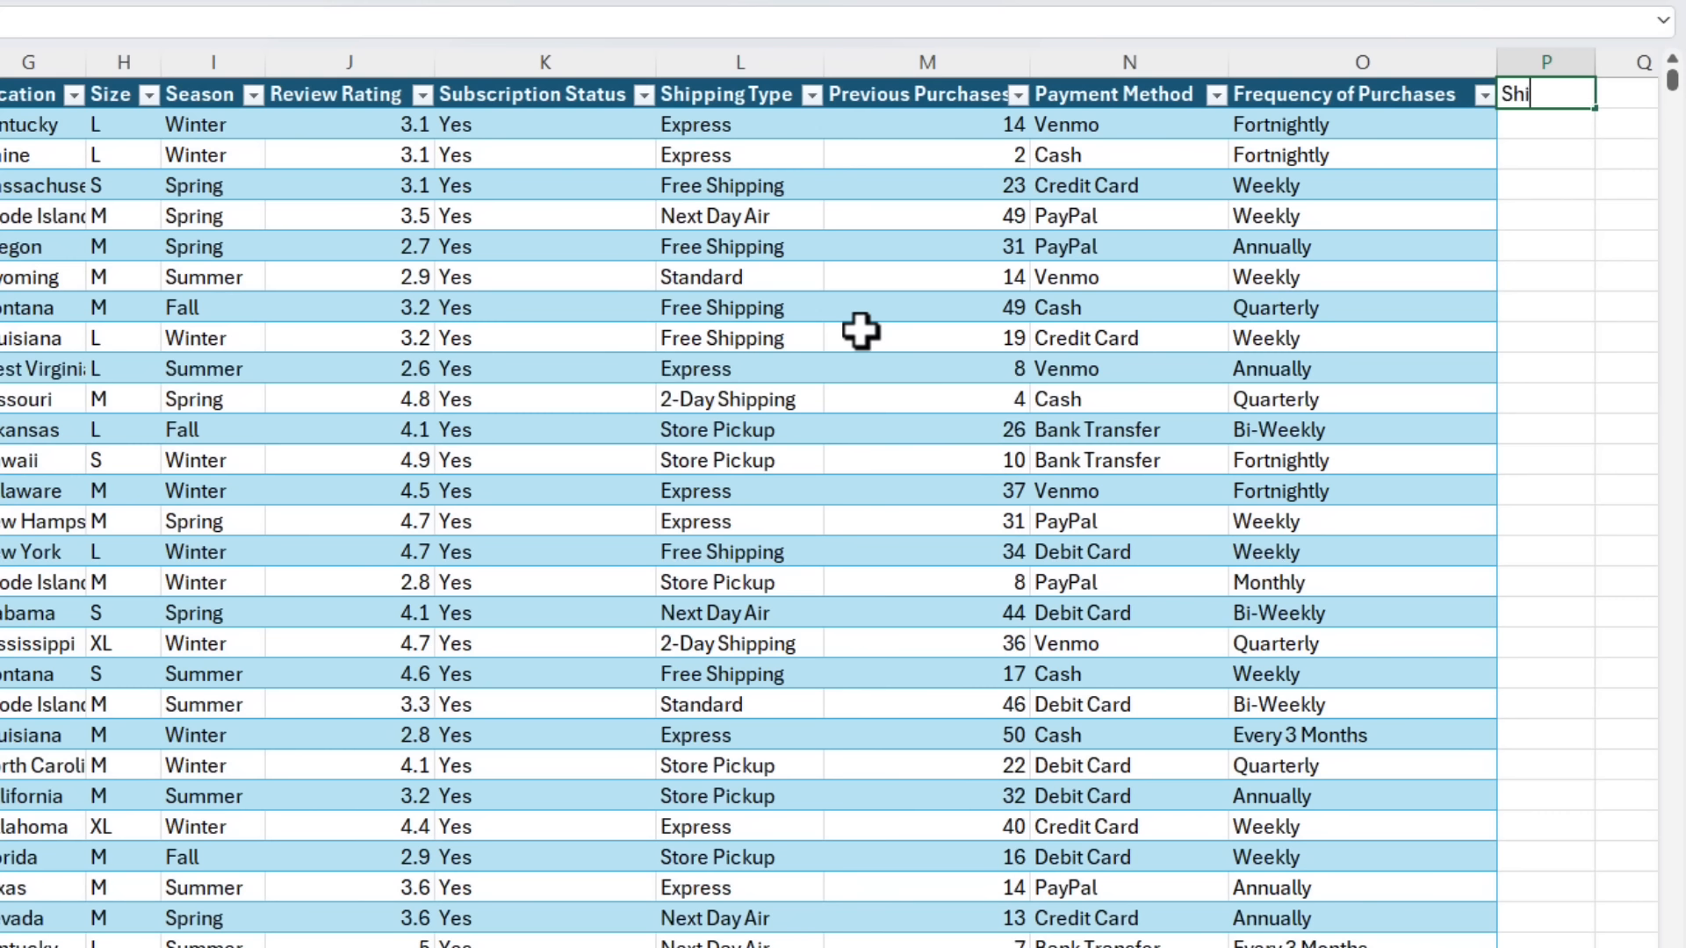
pyautogui.press('Return')
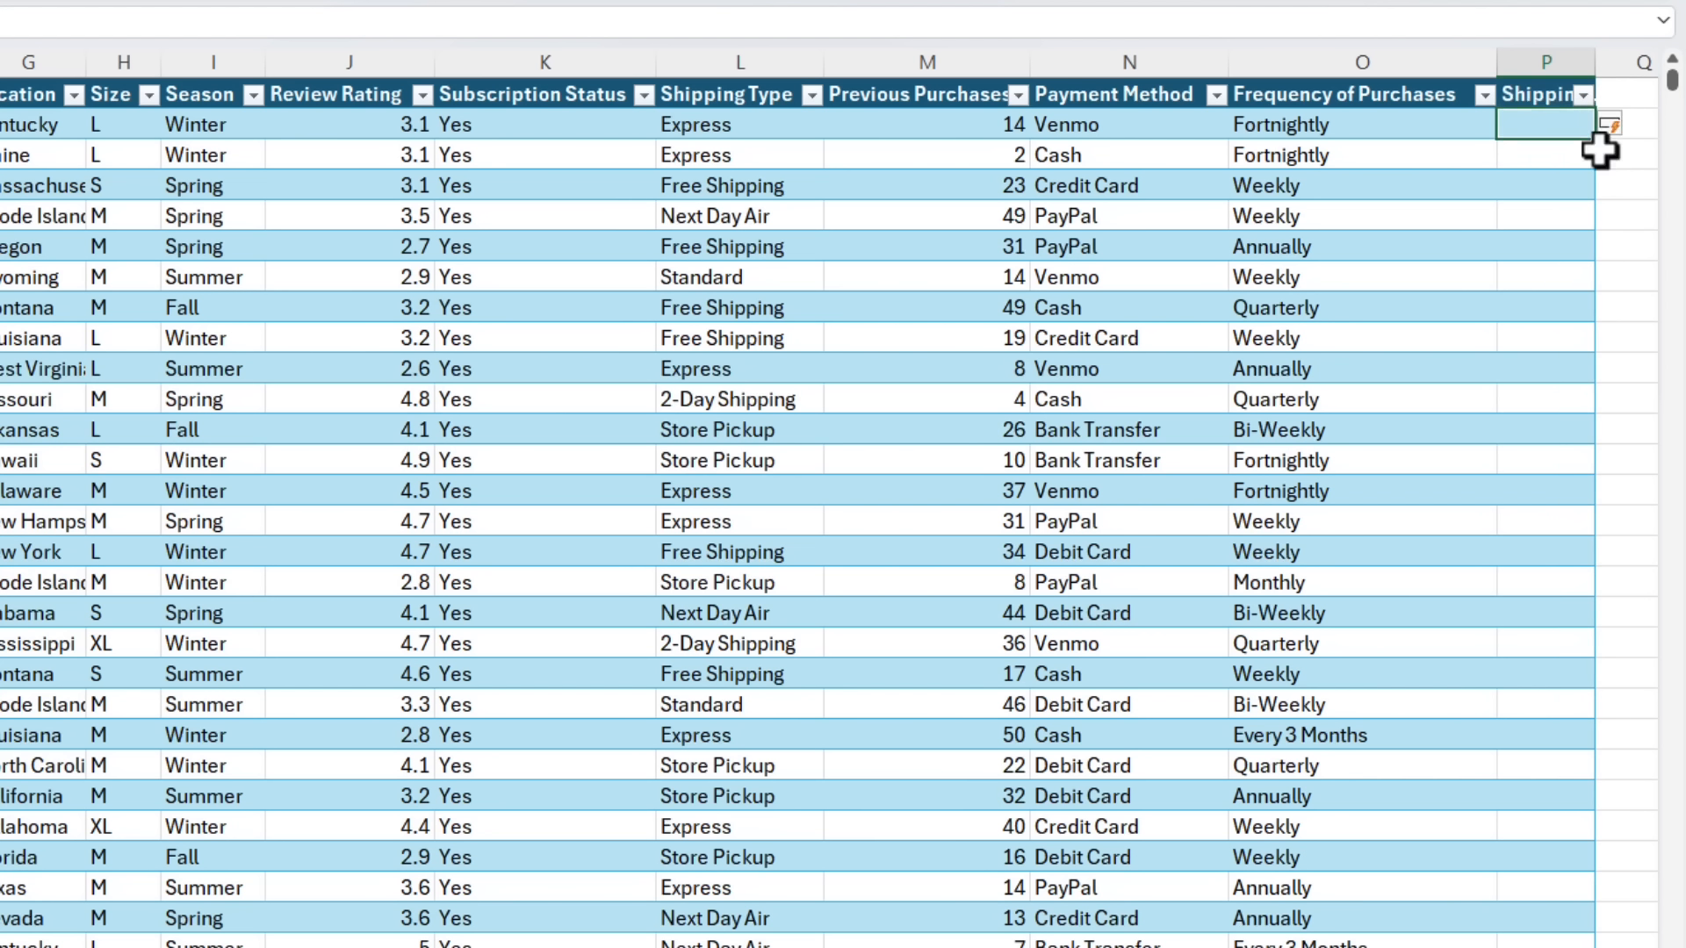
pyautogui.press('Down')
pyautogui.press('Down')
pyautogui.press('Down')
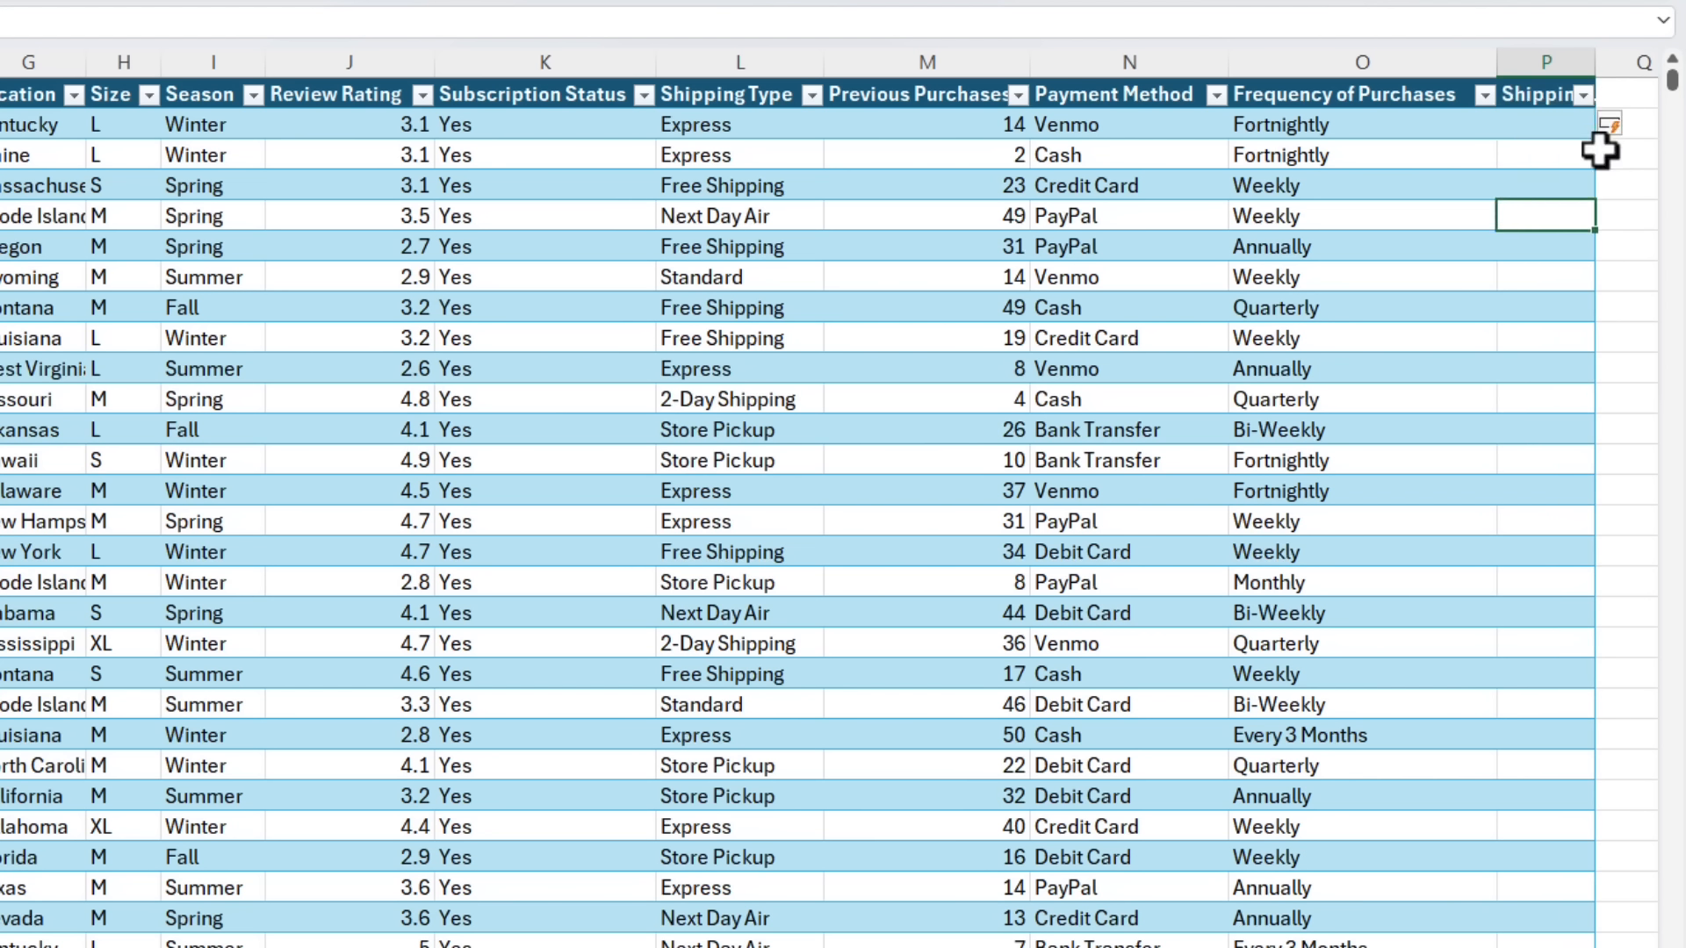
# Compare the Shipping Type column with the new empty column, and undo adding the Shipping Level column.
pyautogui.click(719, 61)
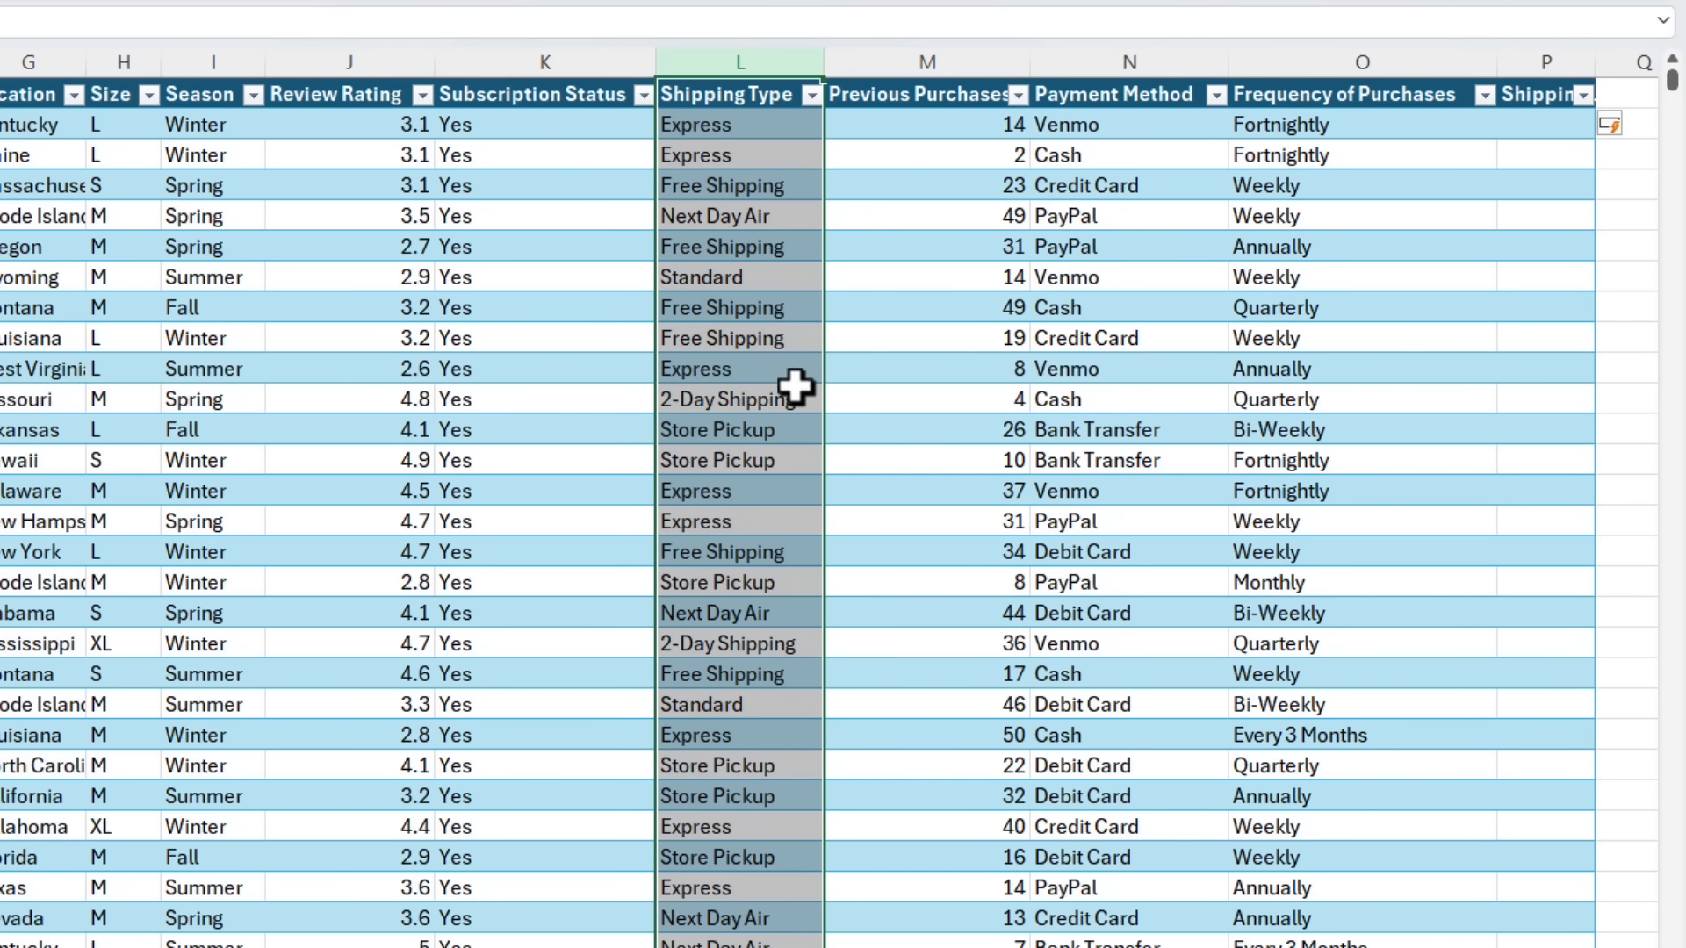
pyautogui.click(1513, 63)
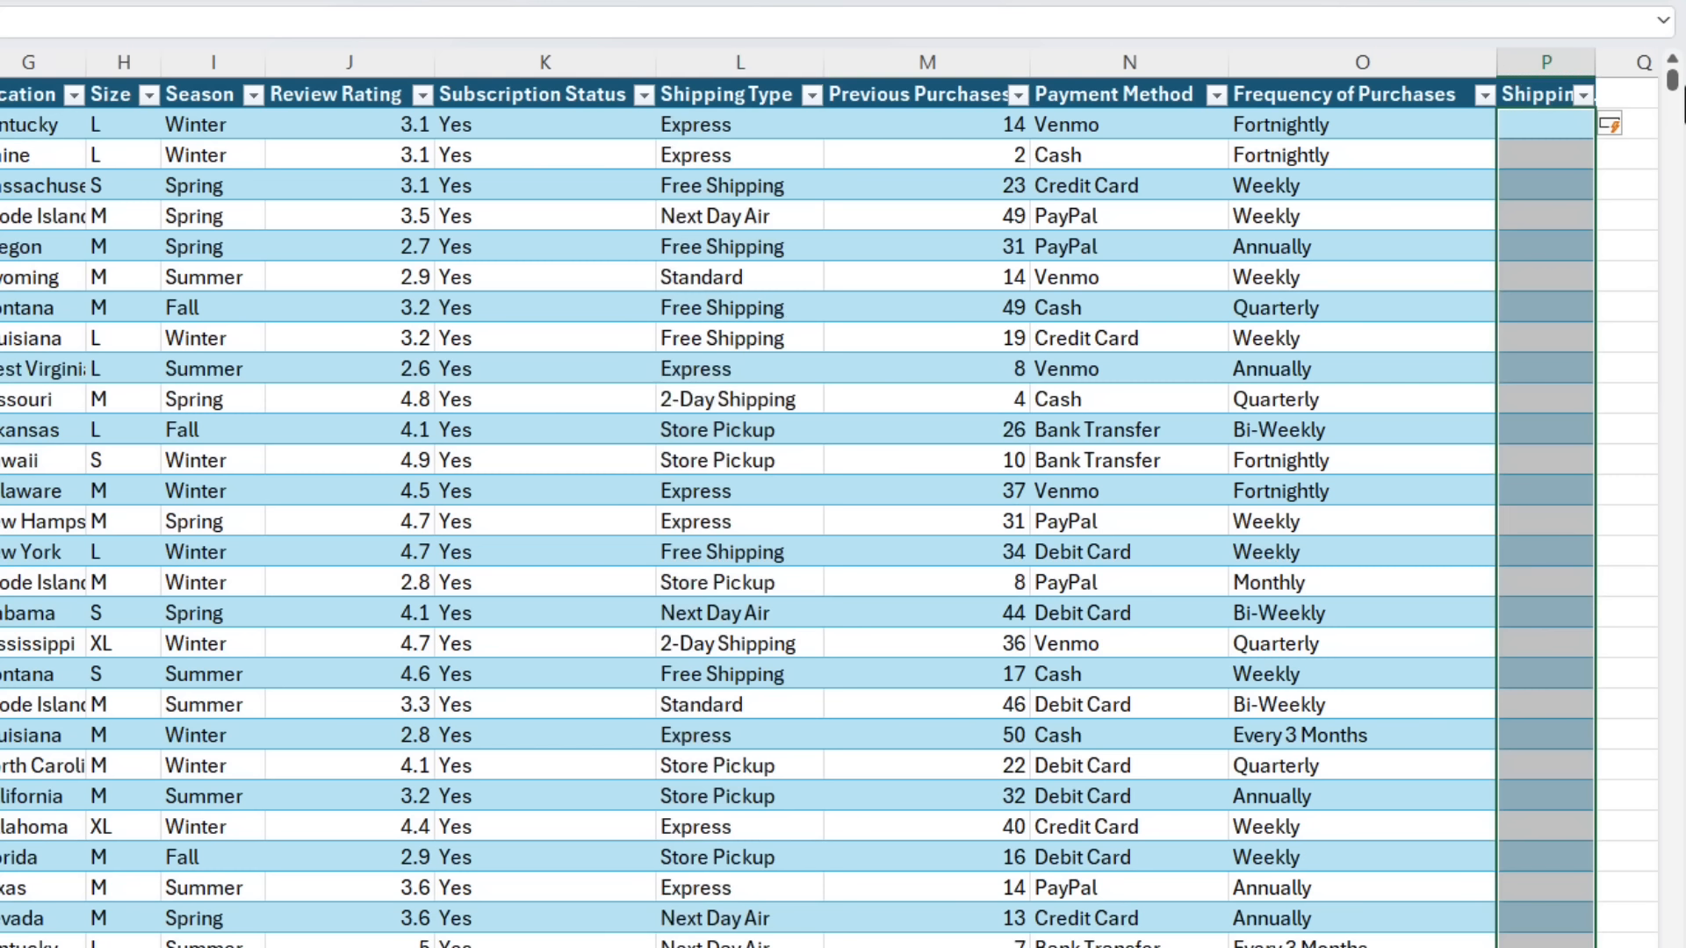
pyautogui.hotkey('ctrl', 'z')
pyautogui.hotkey('ctrl', 'z')
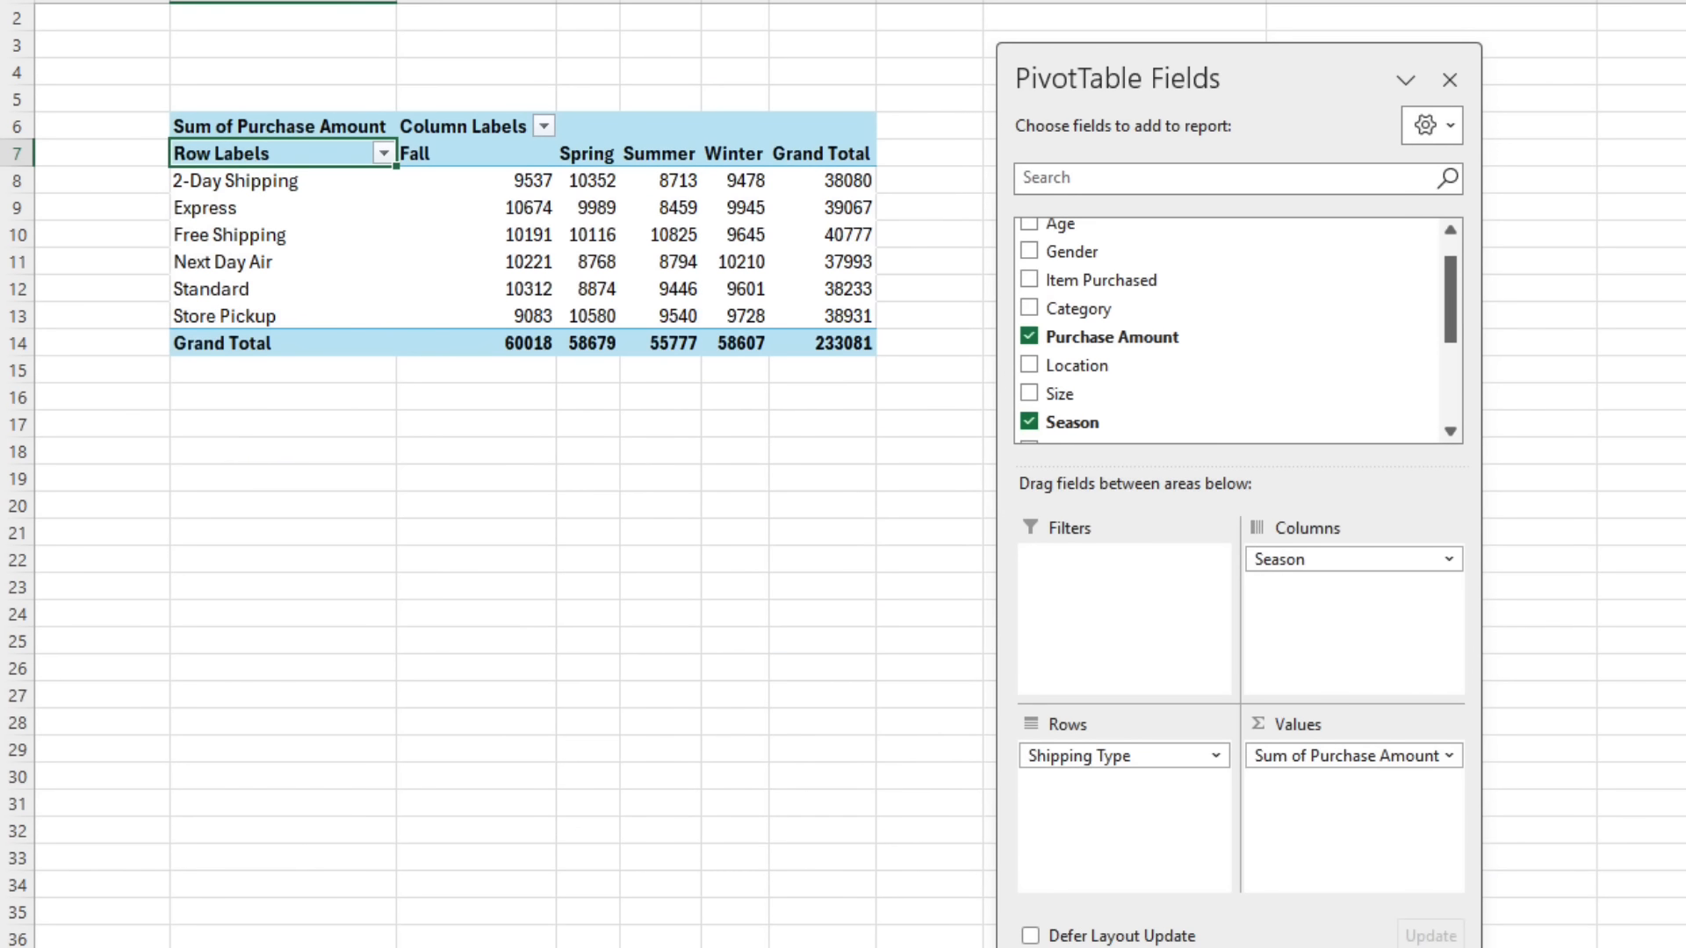
# Group the 2-Day Shipping, Express and Next Day Air row items in the PivotTable.
pyautogui.click(281, 180)
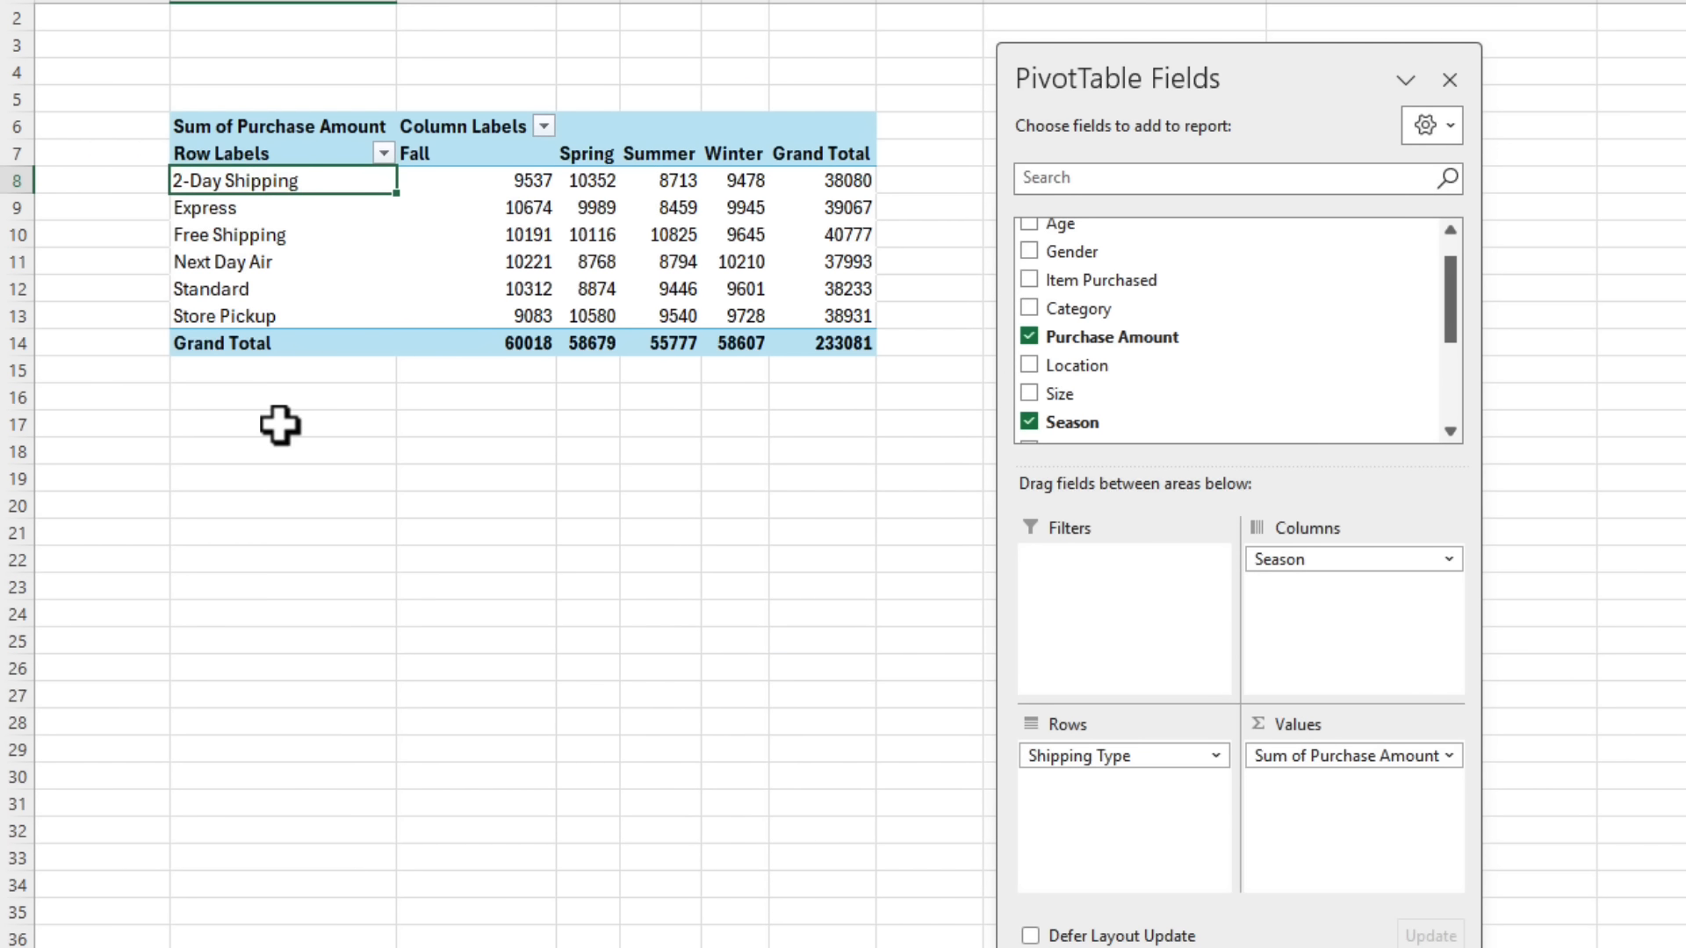
pyautogui.keyDown('ctrl'); pyautogui.click(297, 208); pyautogui.keyUp('ctrl')
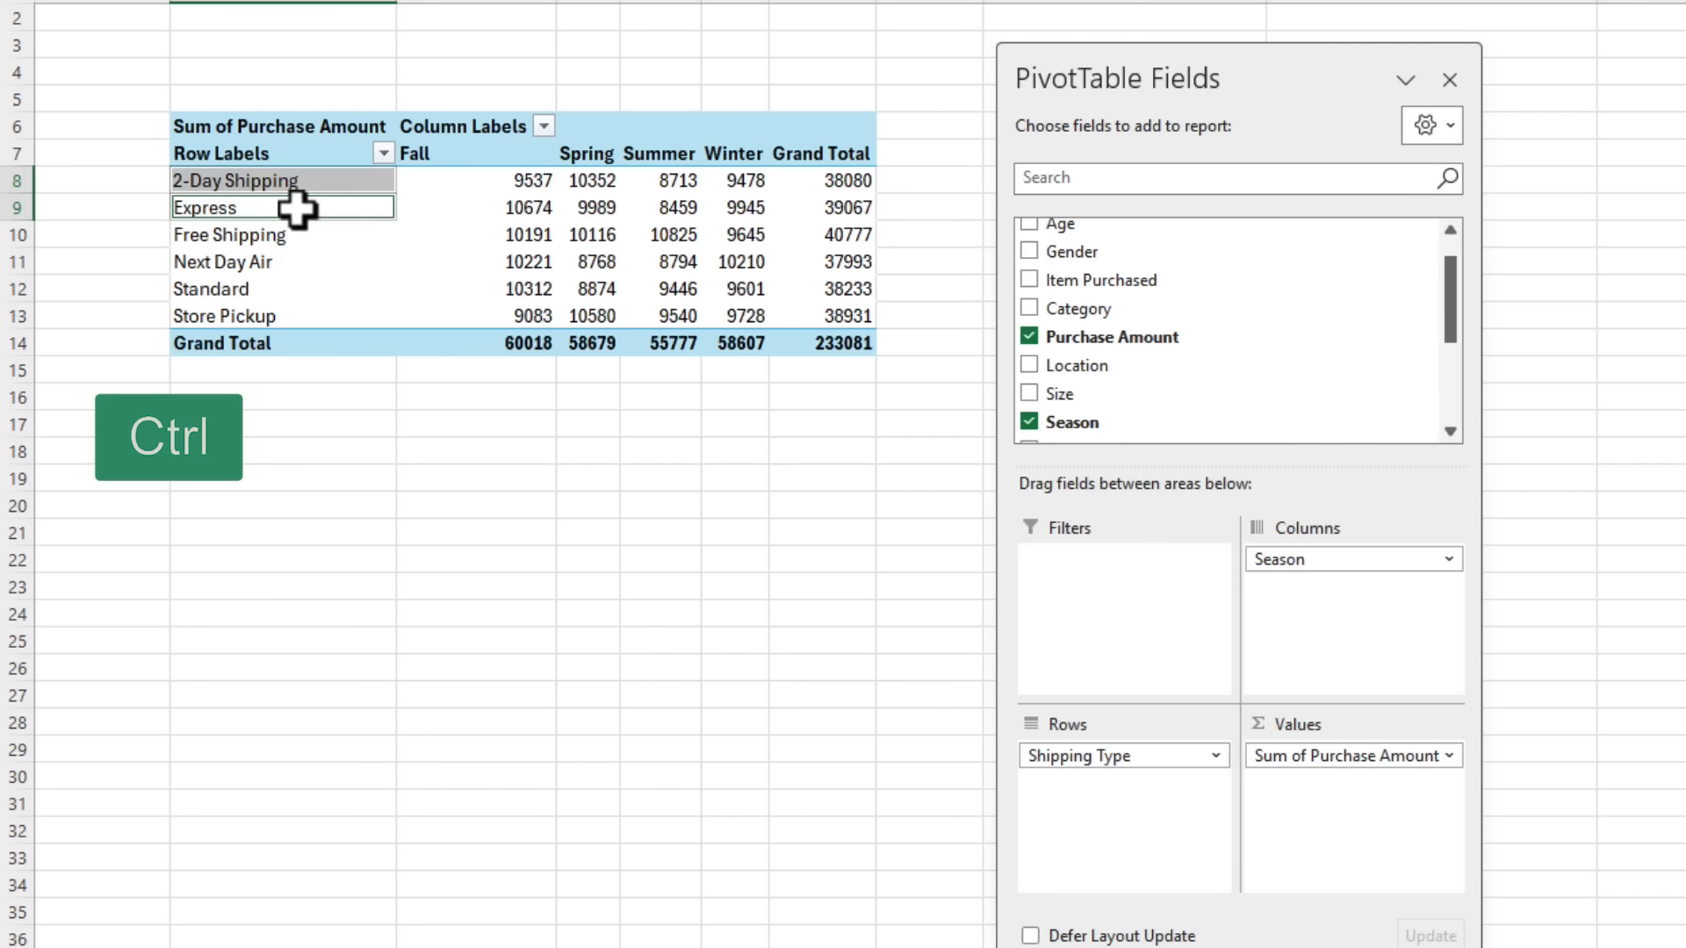
pyautogui.keyDown('ctrl'); pyautogui.click(293, 263); pyautogui.keyUp('ctrl')
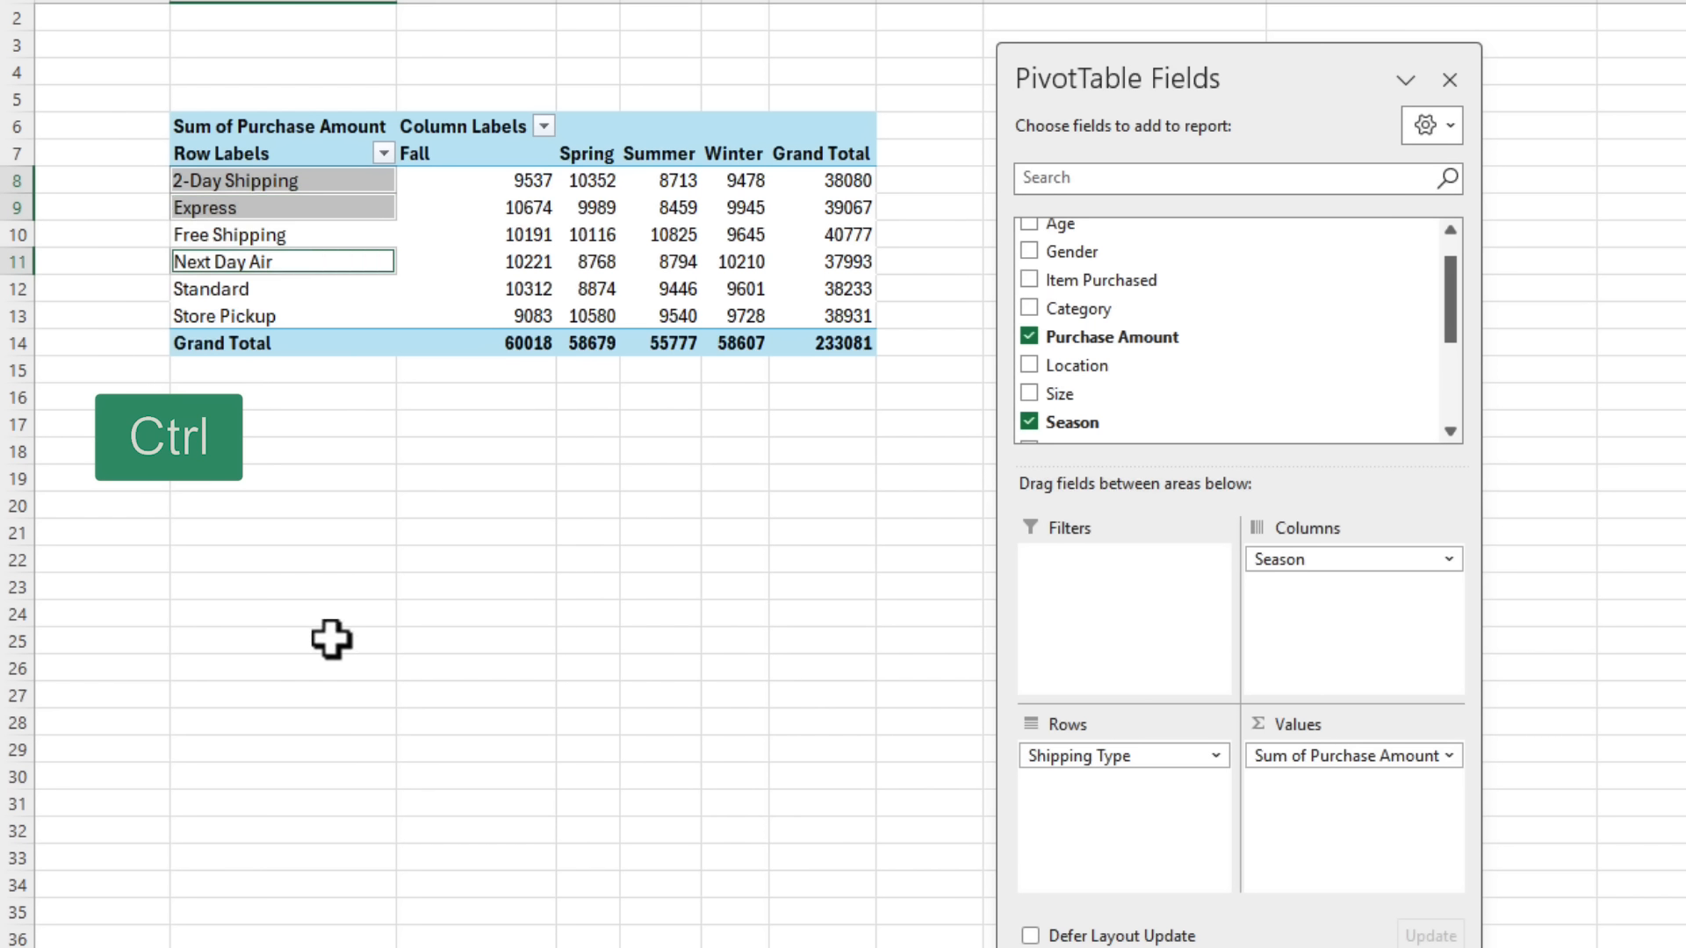
pyautogui.rightClick(319, 263)
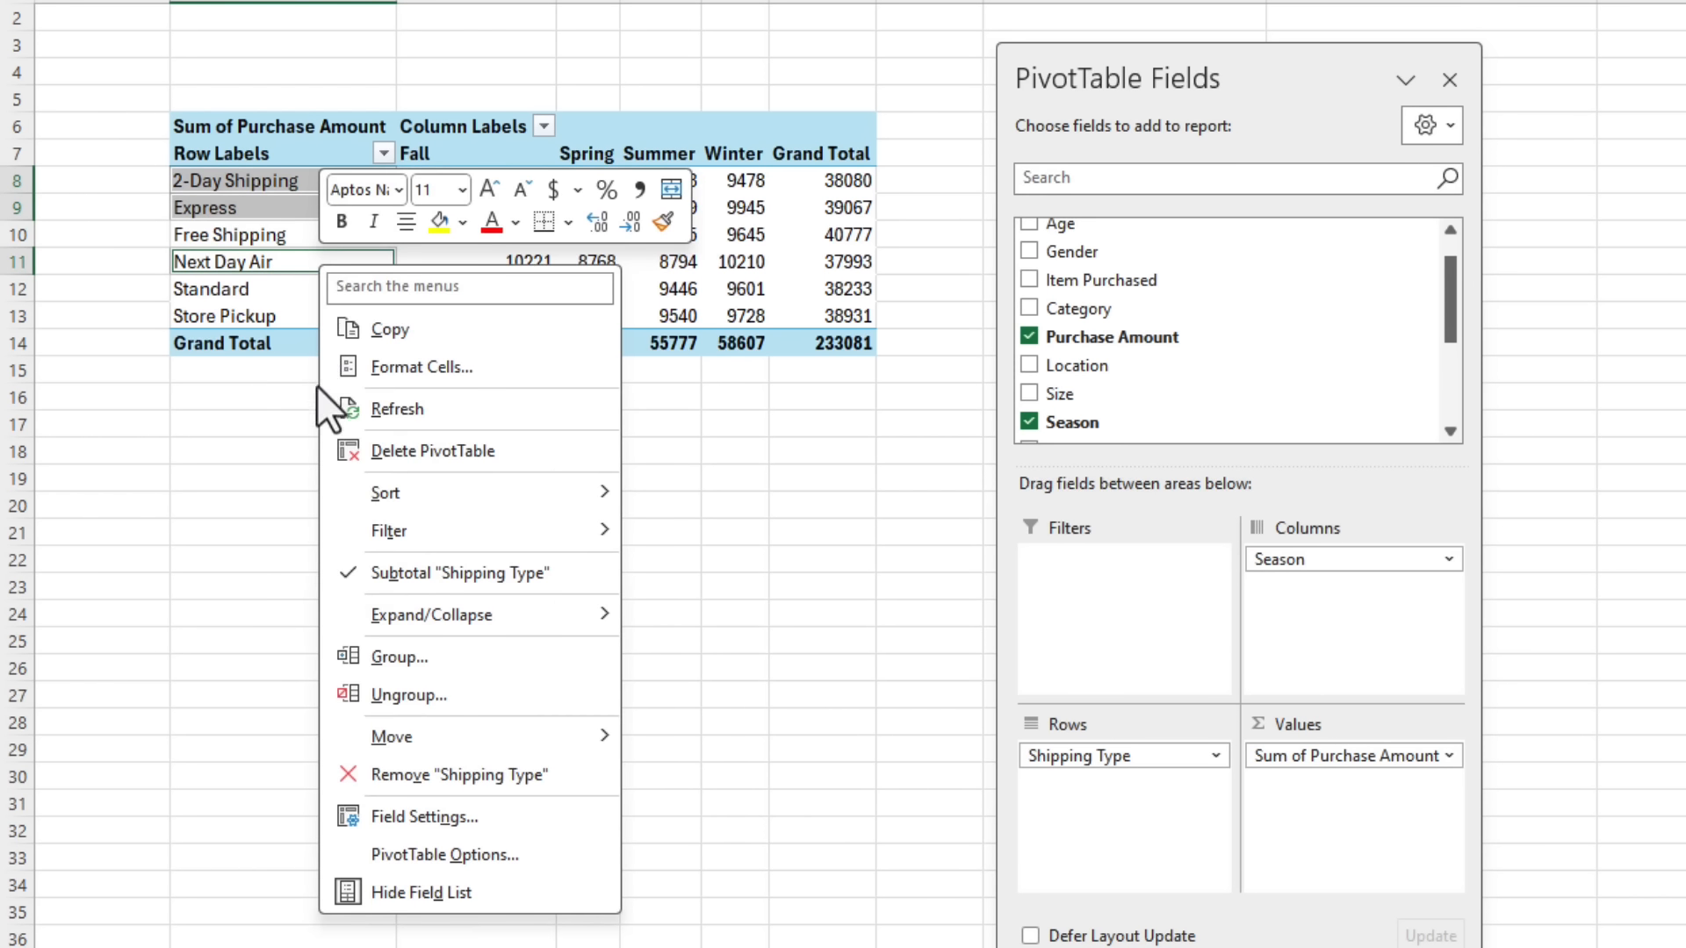
pyautogui.click(497, 661)
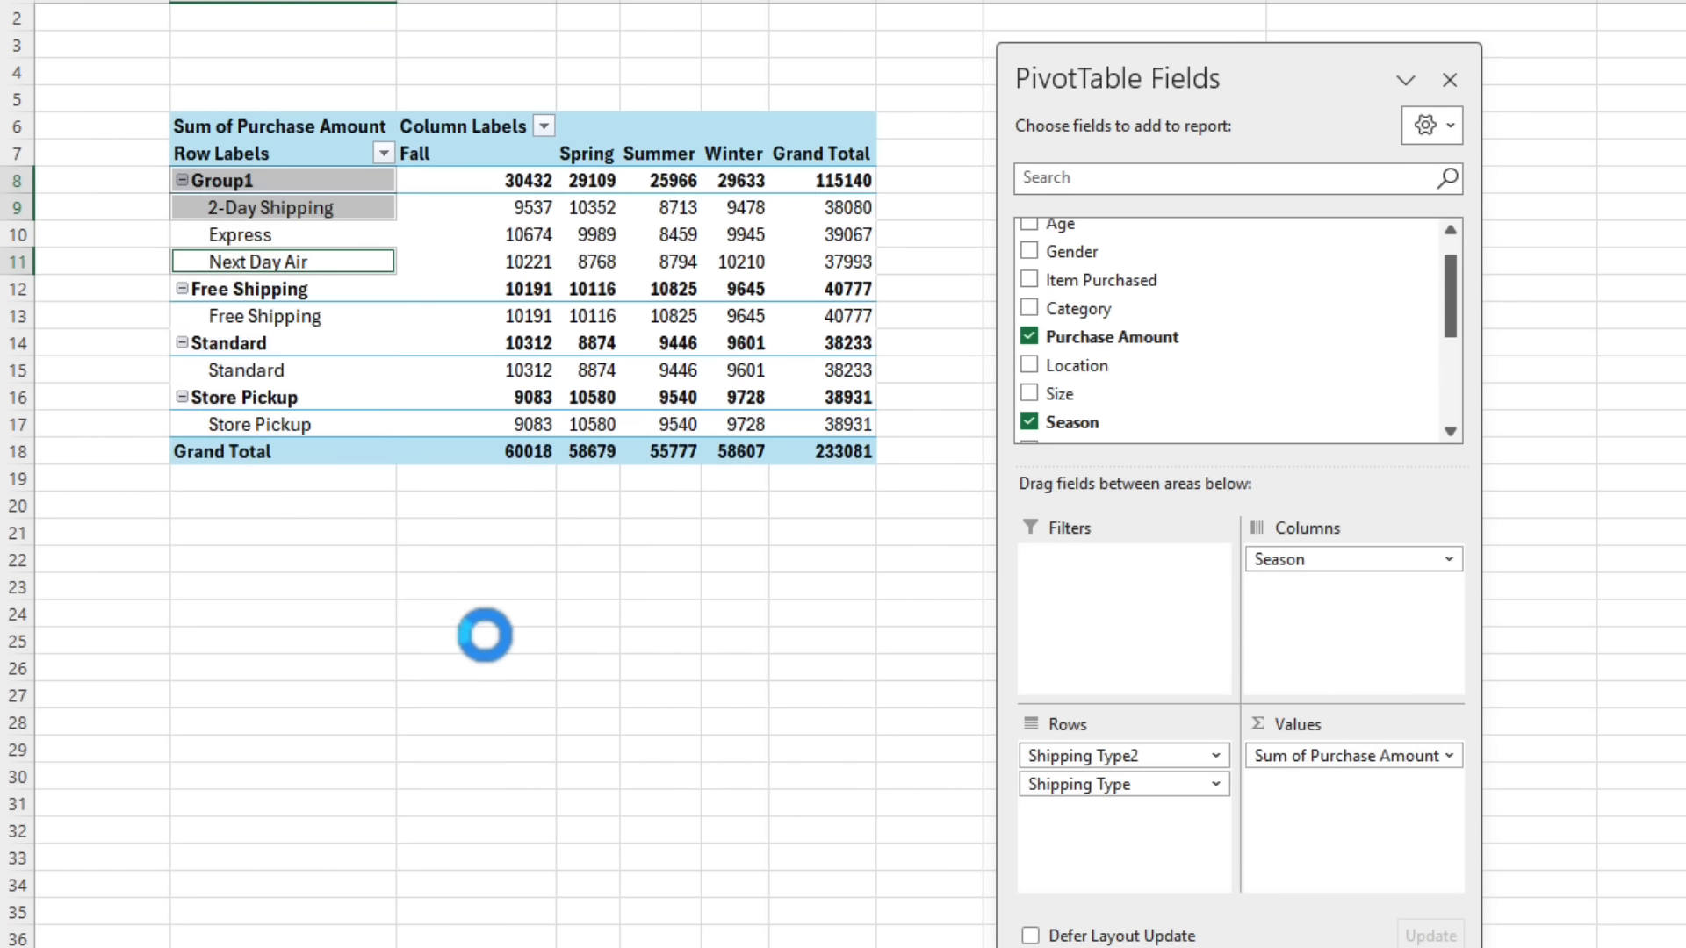
# Rename the group containing 2-Day Shipping, Express and Next Day Air as Express.
pyautogui.click(286, 210)
pyautogui.hotkey('shift', 'Down')
pyautogui.hotkey('shift', 'Down')
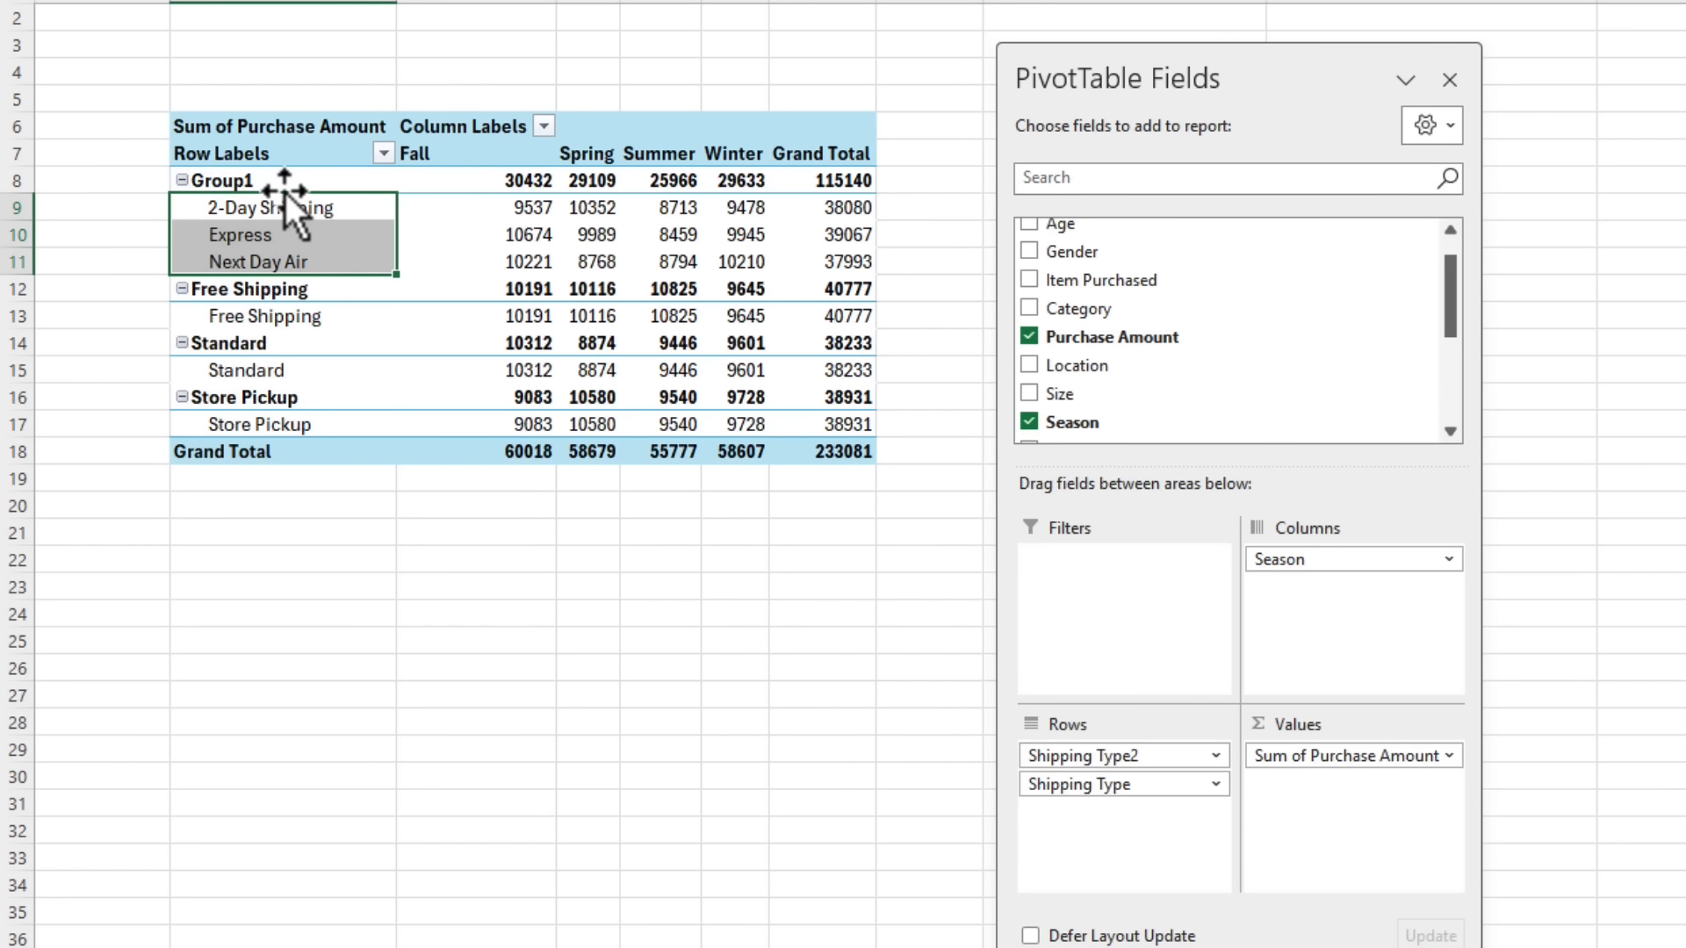
pyautogui.click(282, 180)
pyautogui.write('Express')
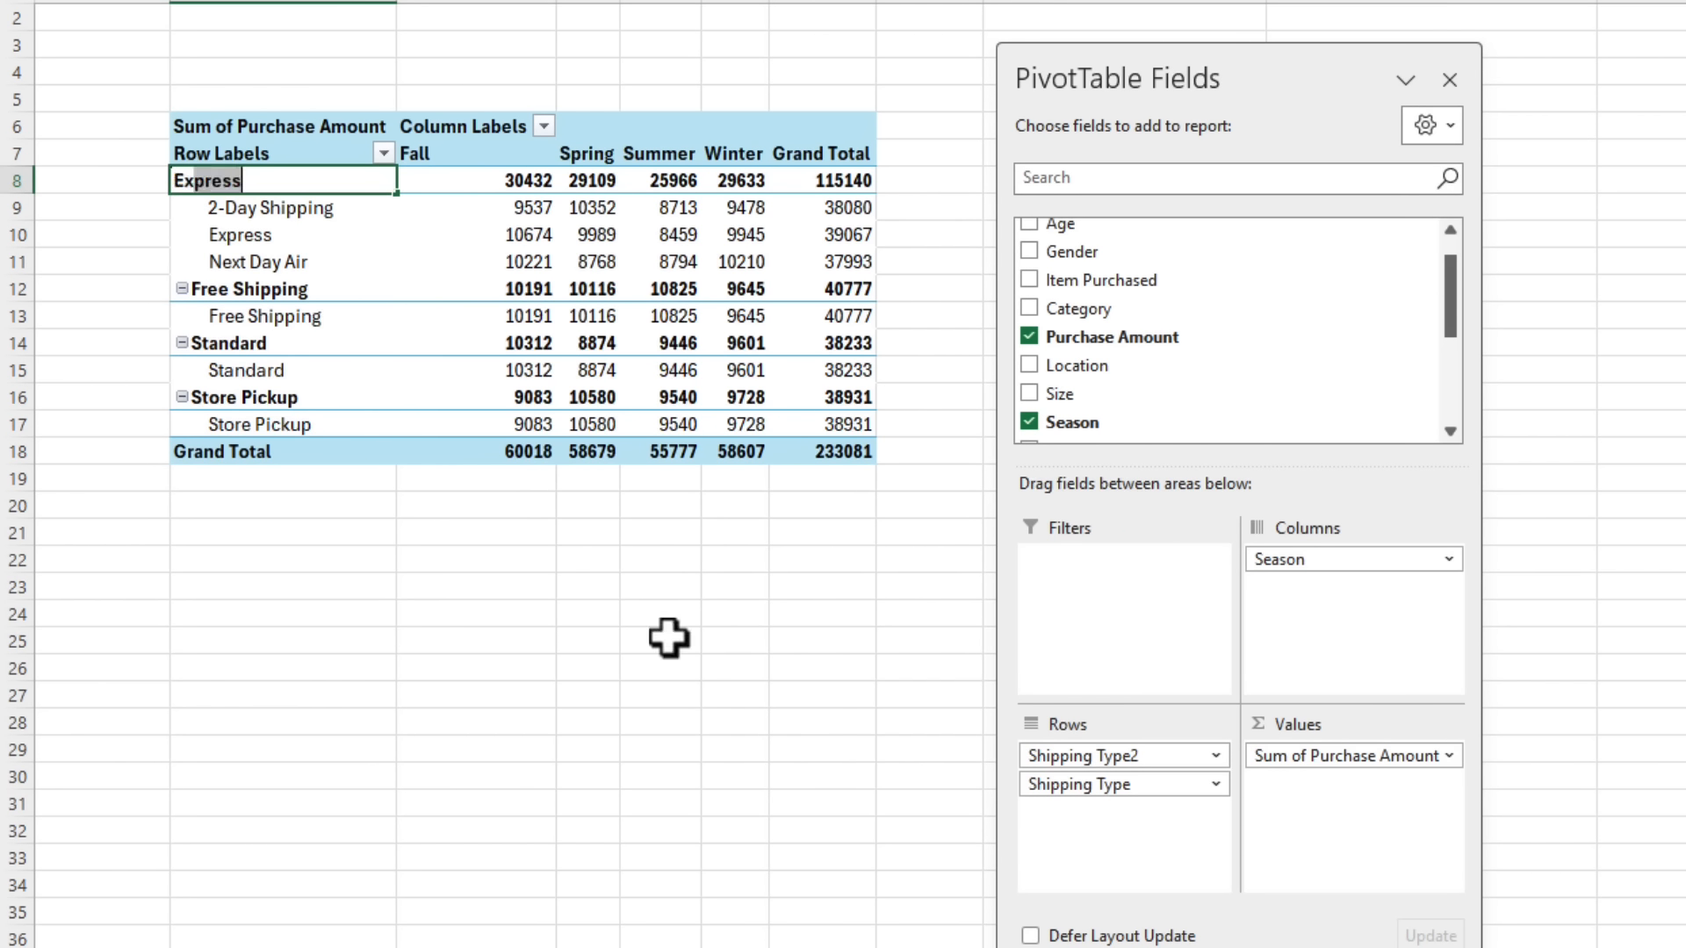
pyautogui.press('Return')
# Group the Free Shipping, Standard and Store Pickup row items in the PivotTable.
pyautogui.click(331, 318)
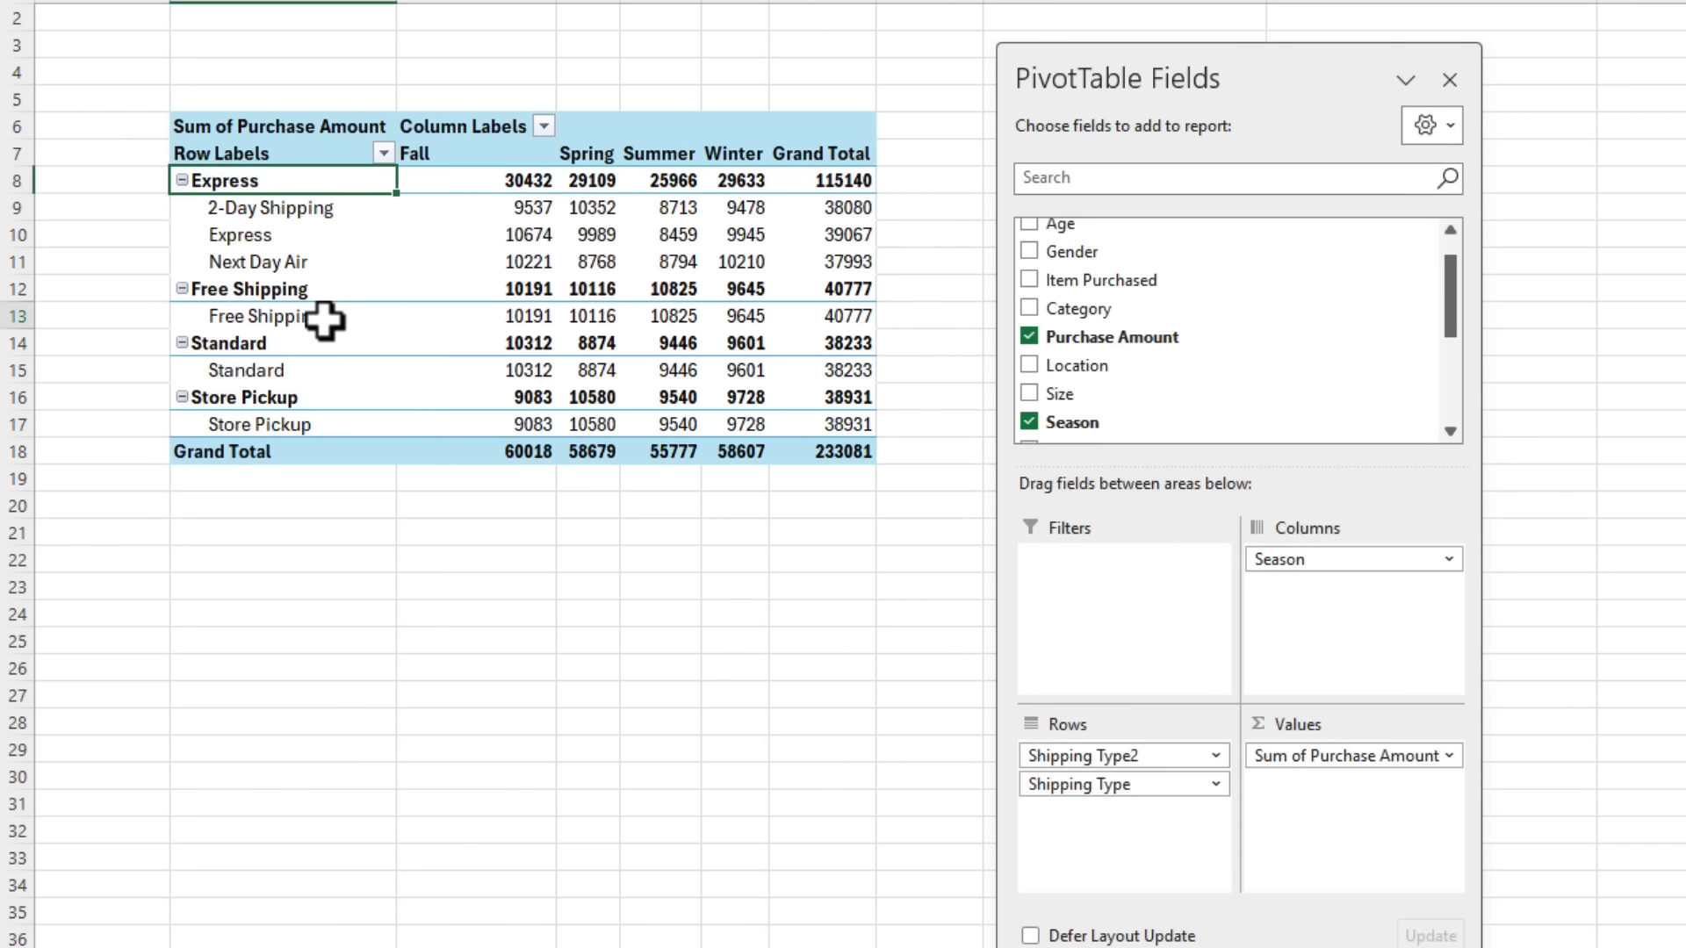
pyautogui.keyDown('ctrl'); pyautogui.click(308, 374); pyautogui.keyUp('ctrl')
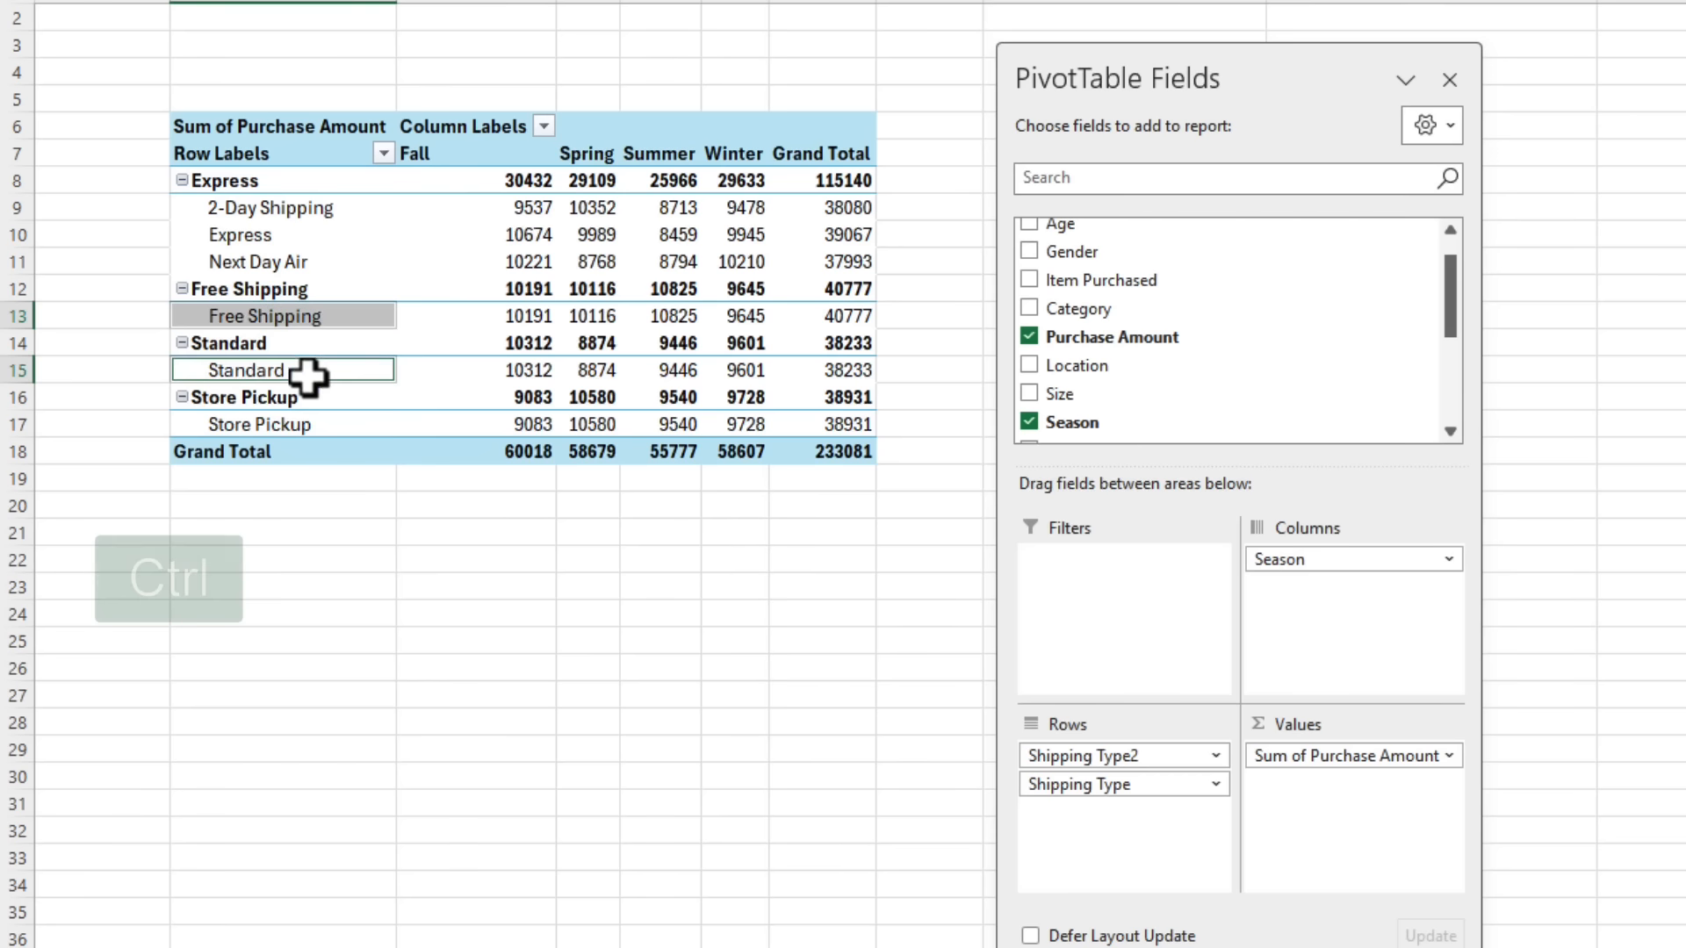
pyautogui.keyDown('ctrl'); pyautogui.click(317, 425); pyautogui.keyUp('ctrl')
pyautogui.rightClick(318, 425)
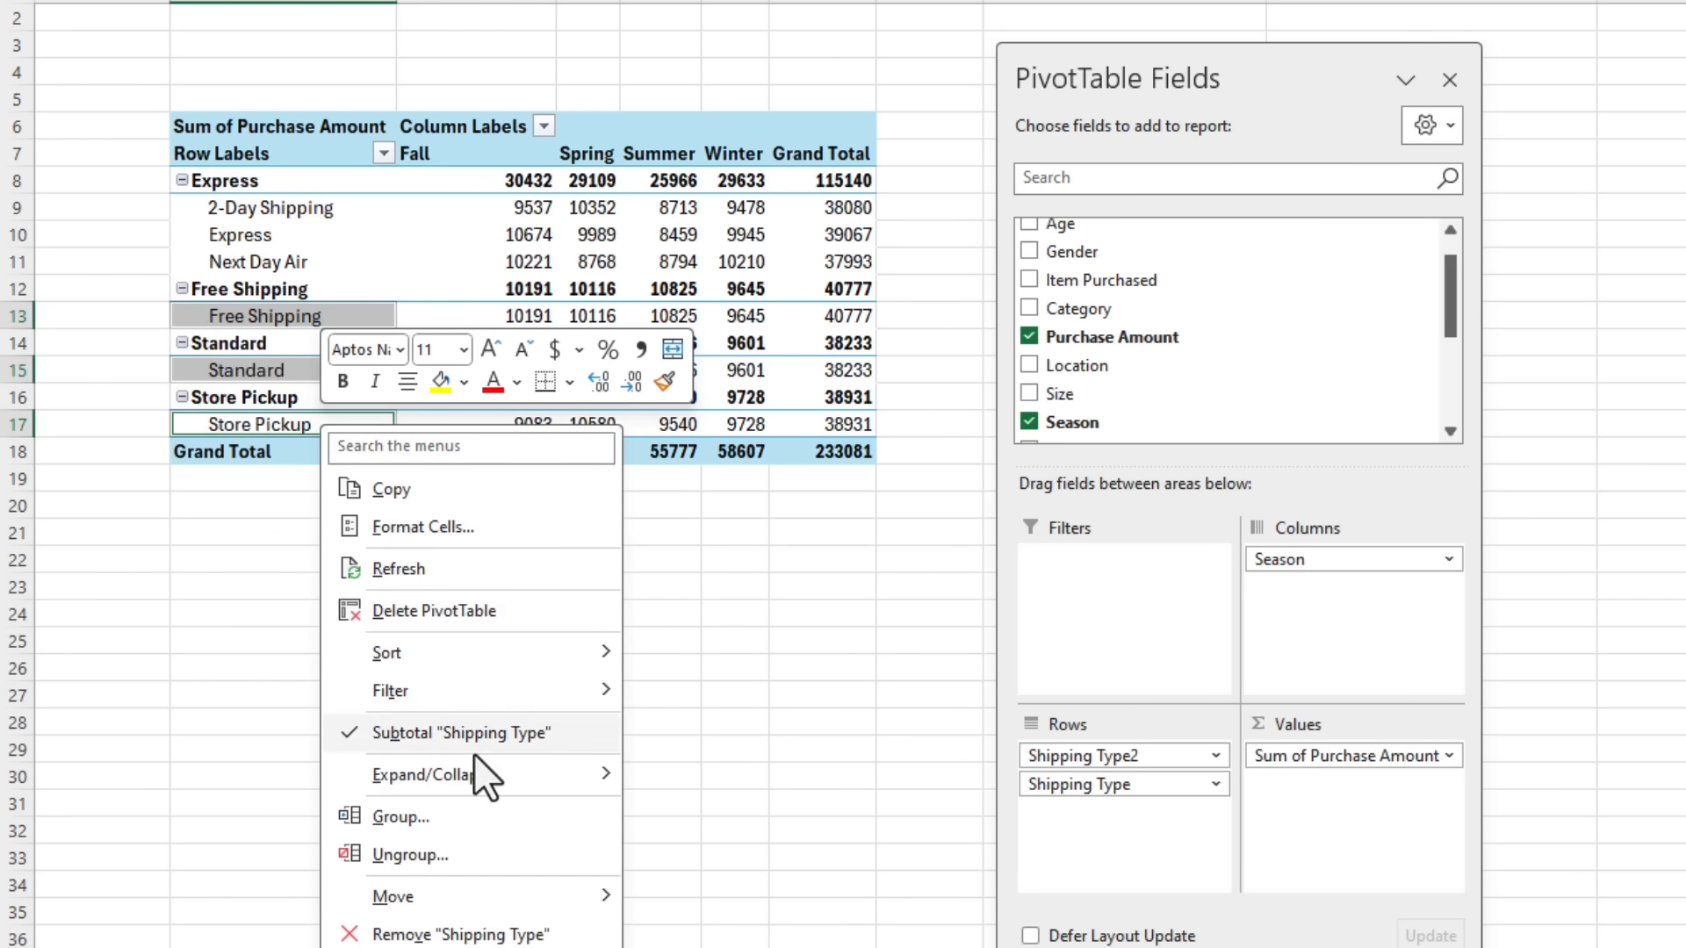
pyautogui.click(502, 813)
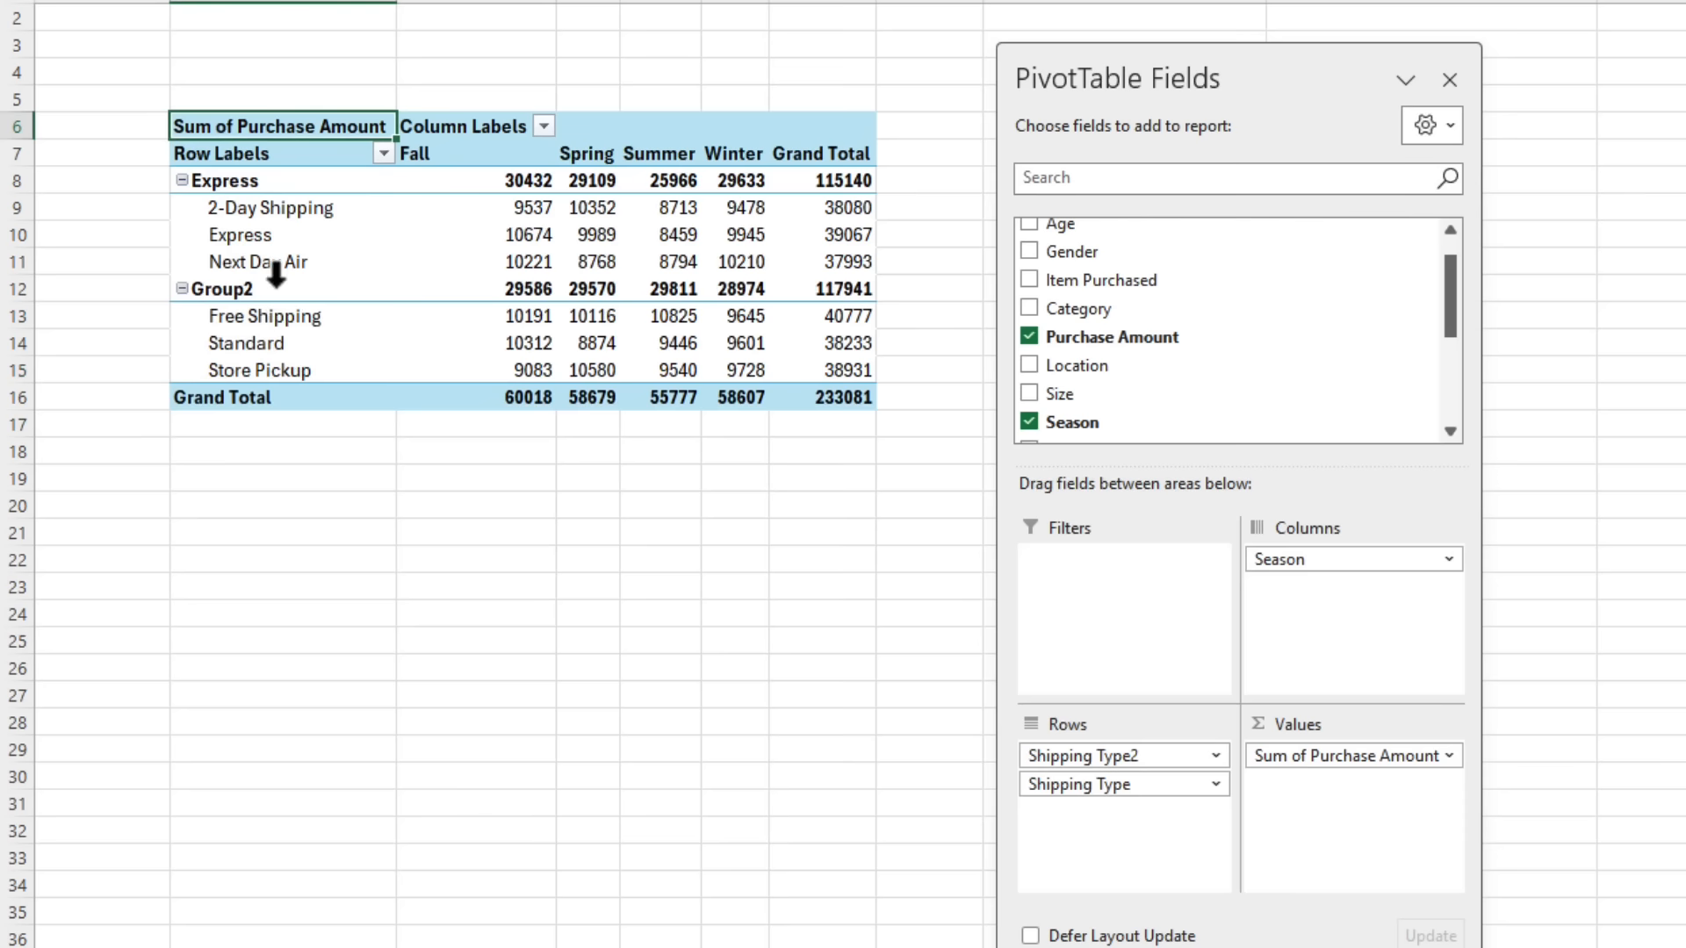
# Rename the group containing Free Shipping, Standard and Store Pickup as Standard.
pyautogui.click(268, 283)
pyautogui.write('Standard')
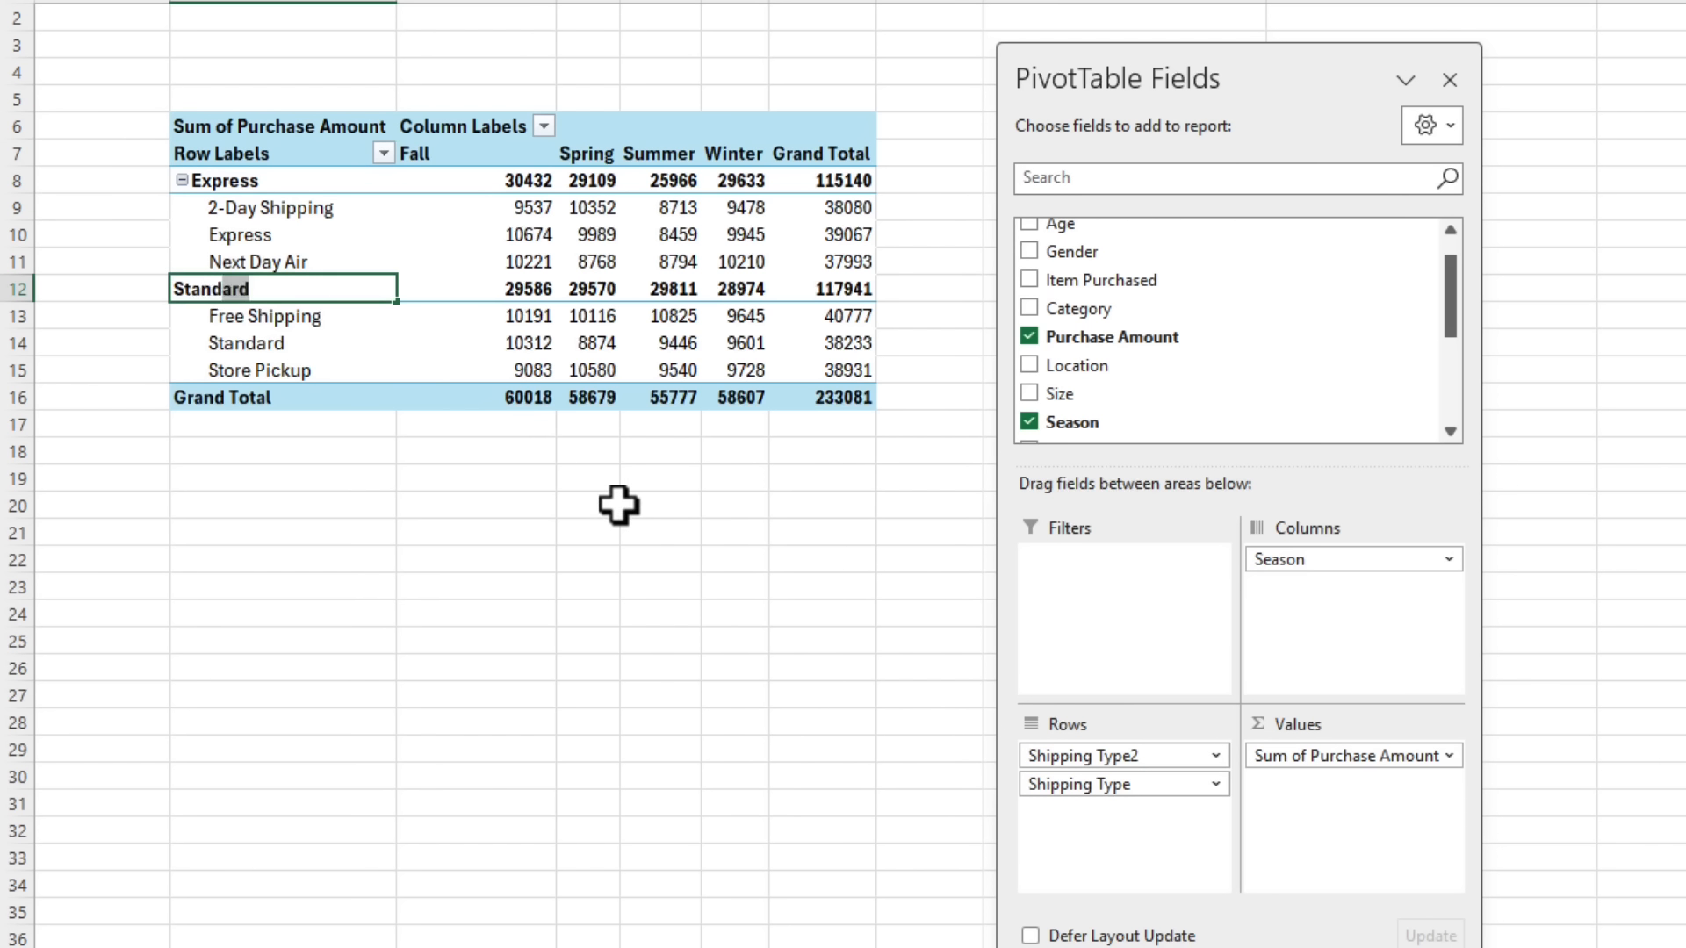
pyautogui.press('Return')
# Rename the grouped Shipping Type2 field as Shipping Level in its field settings.
pyautogui.moveTo(1447, 280); pyautogui.dragTo(1447, 397)
pyautogui.click(1201, 406)
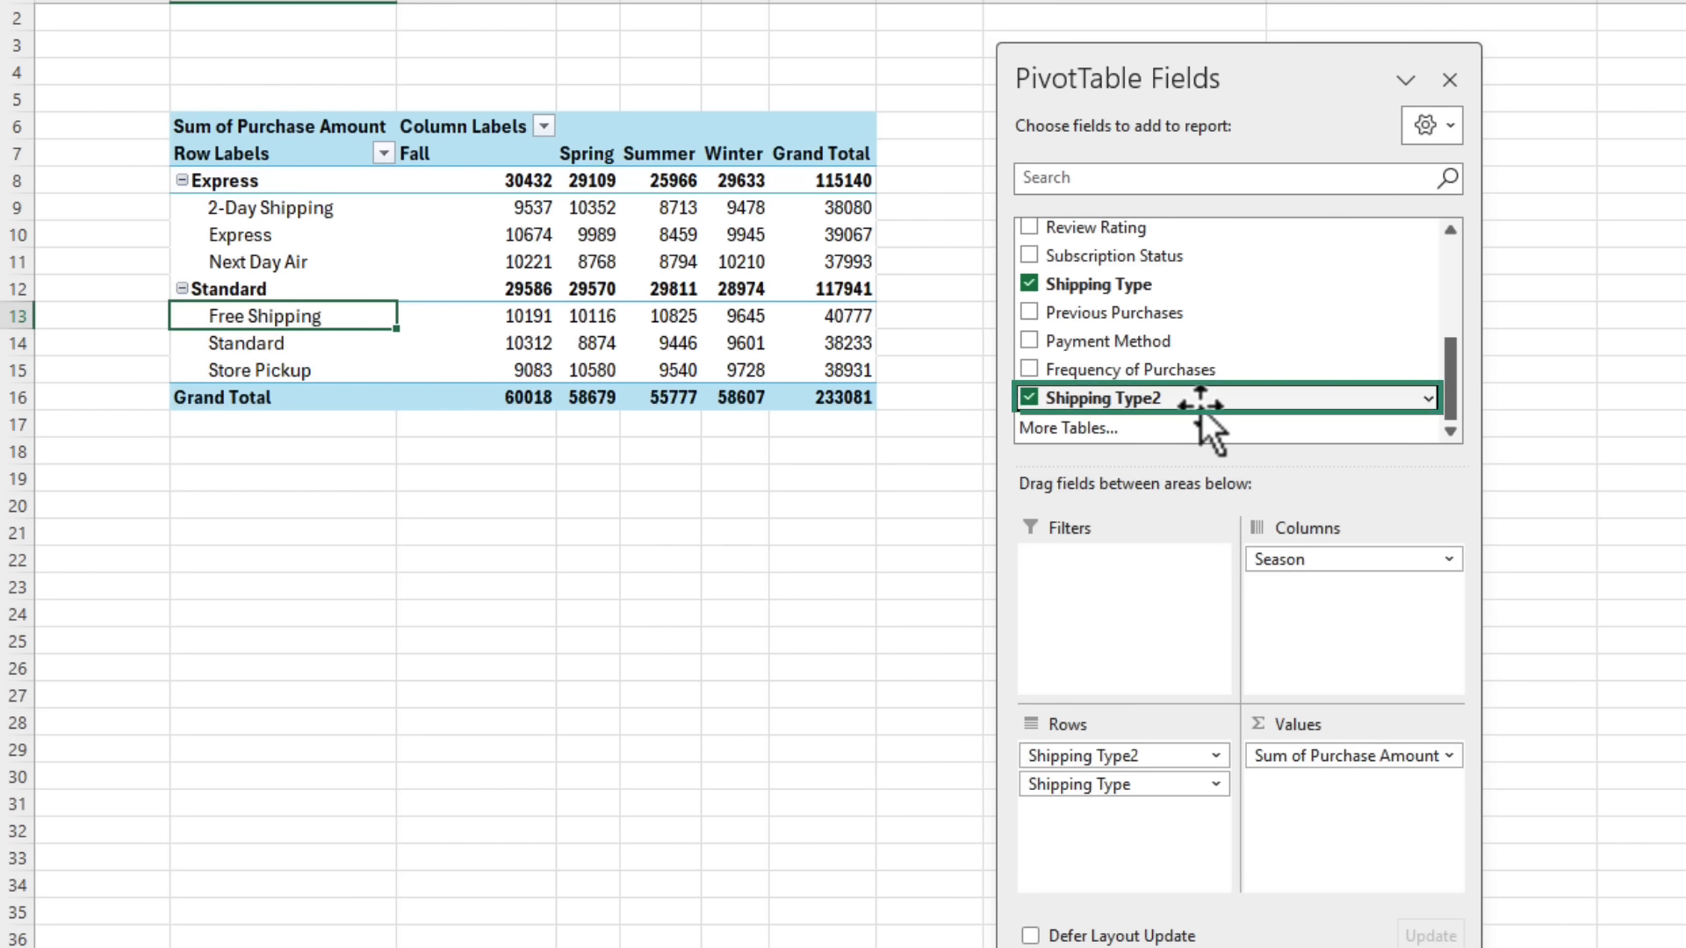
pyautogui.click(1217, 755)
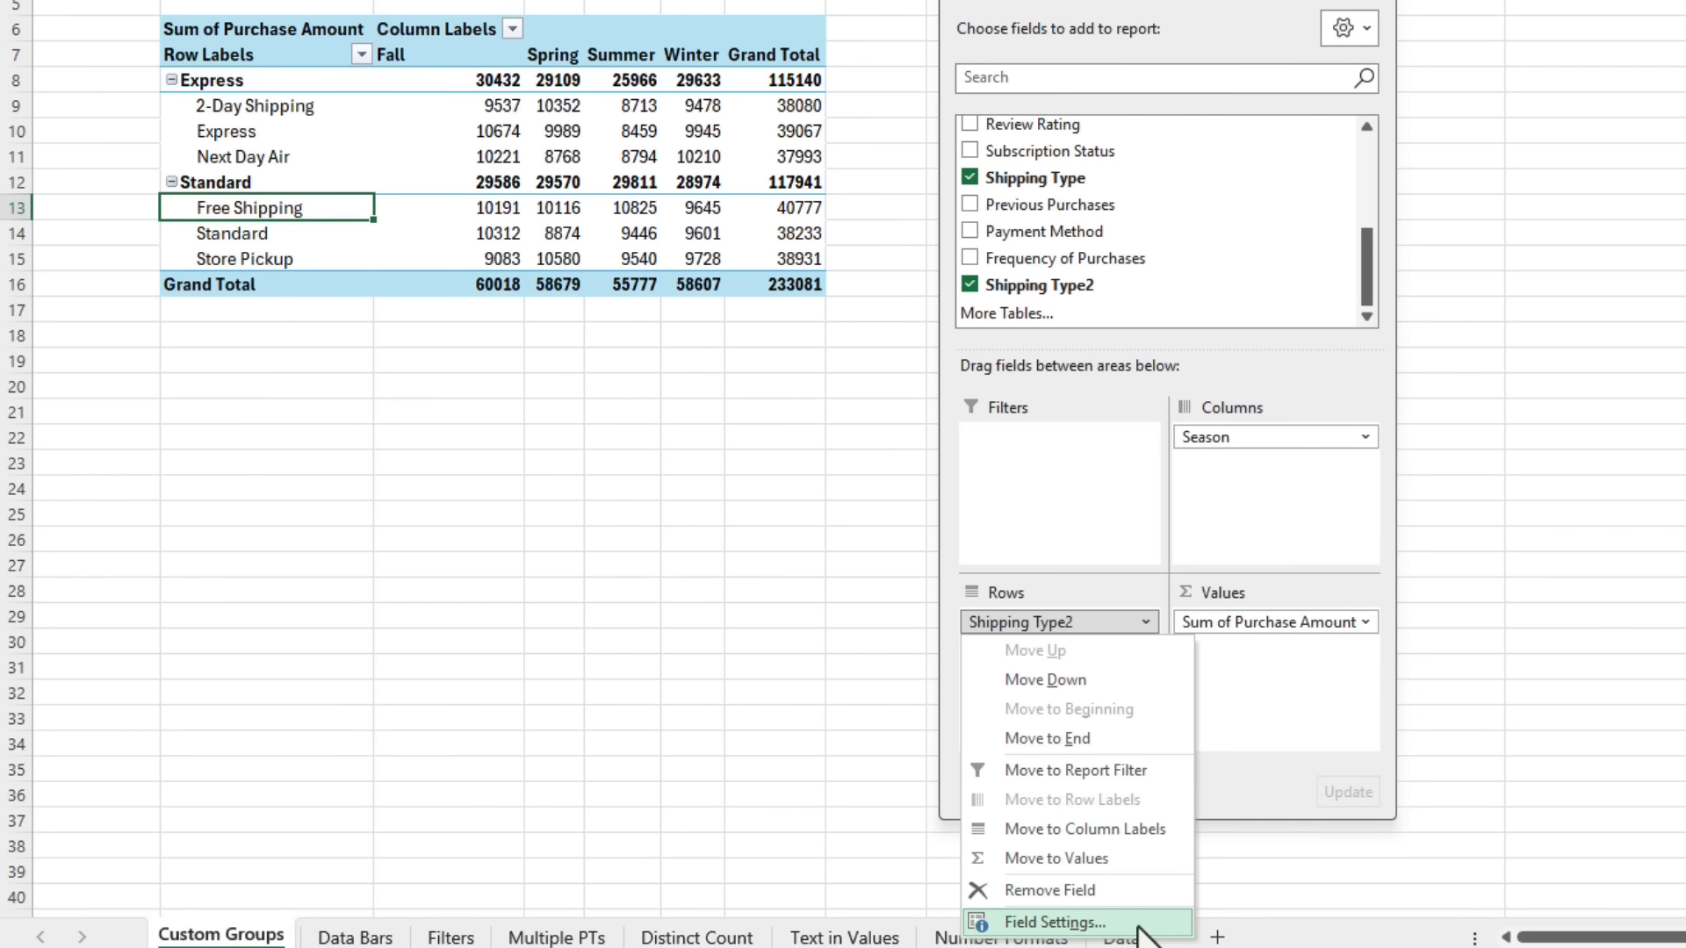
pyautogui.click(1139, 929)
pyautogui.doubleClick(1077, 185)
pyautogui.write('Level')
pyautogui.click(1408, 771)
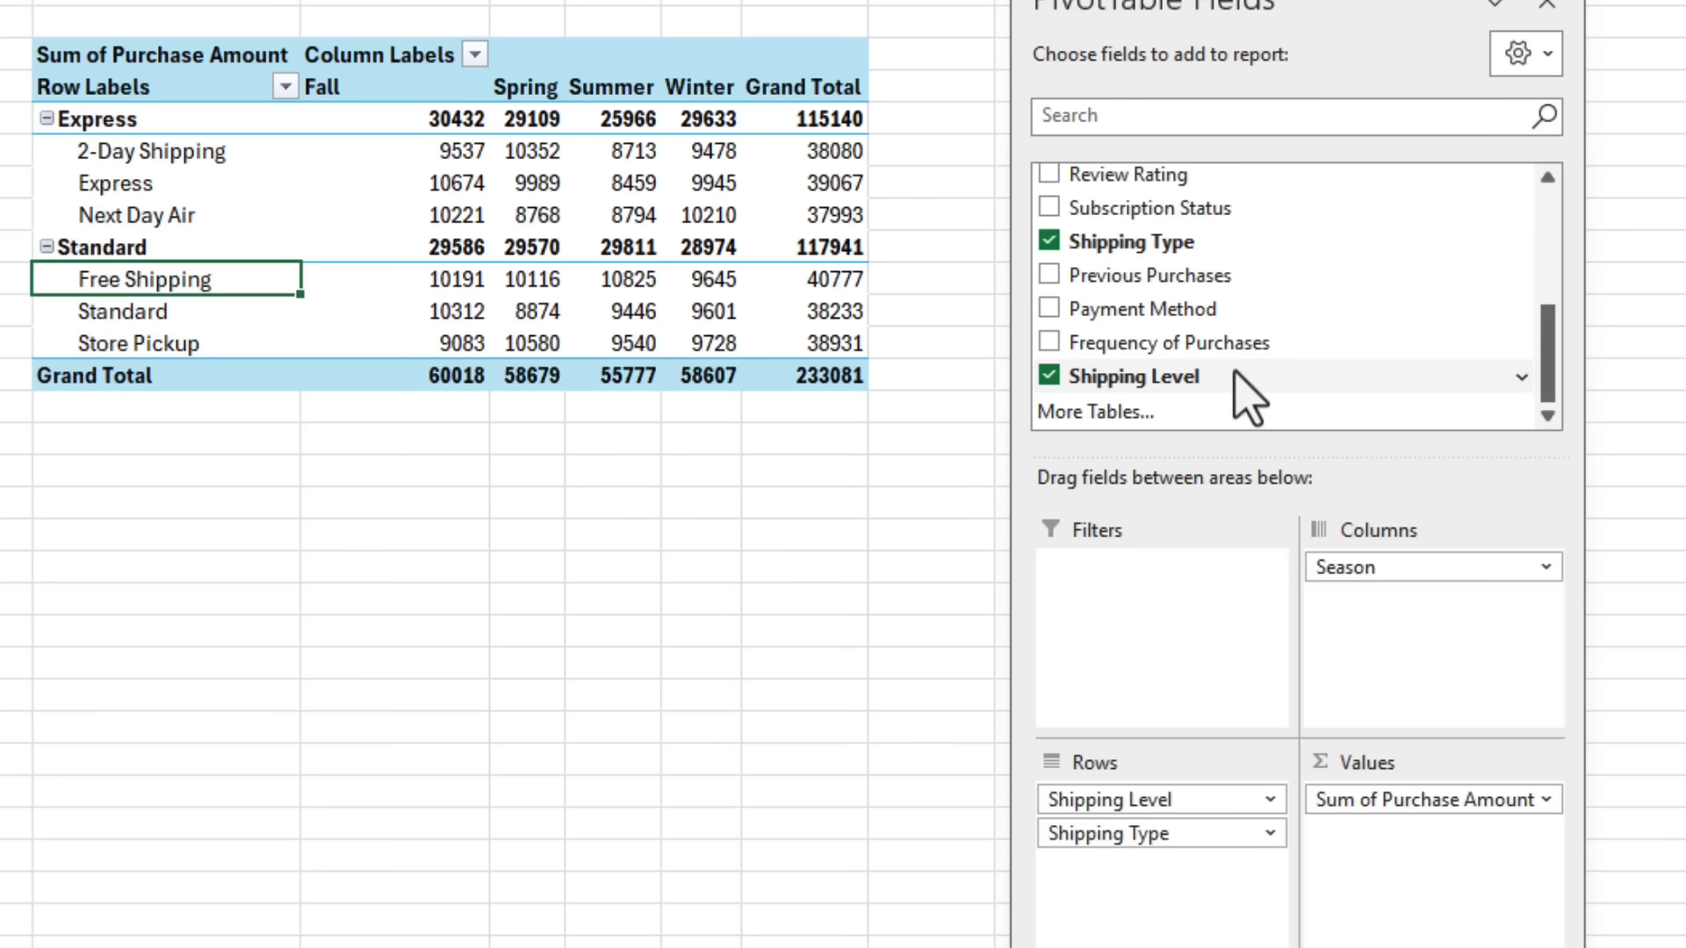
# Remove Shipping Type from the PivotTable rows and add Category beneath Shipping Level.
pyautogui.moveTo(1099, 835); pyautogui.dragTo(720, 777)
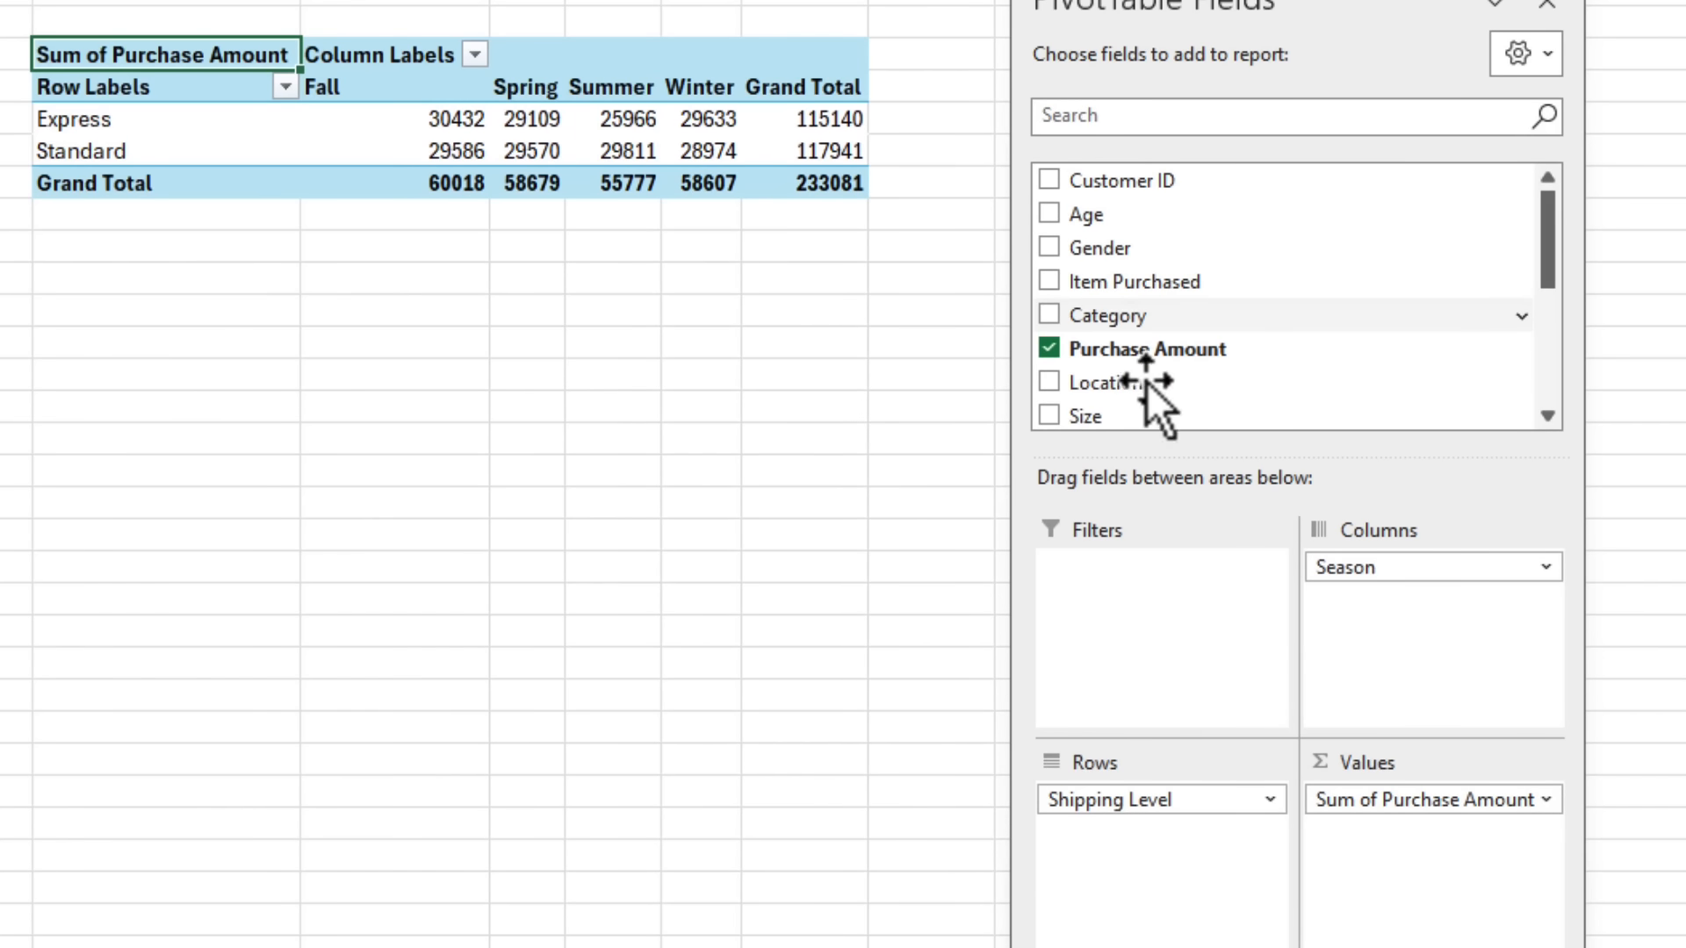
pyautogui.moveTo(1201, 325); pyautogui.dragTo(1196, 838)
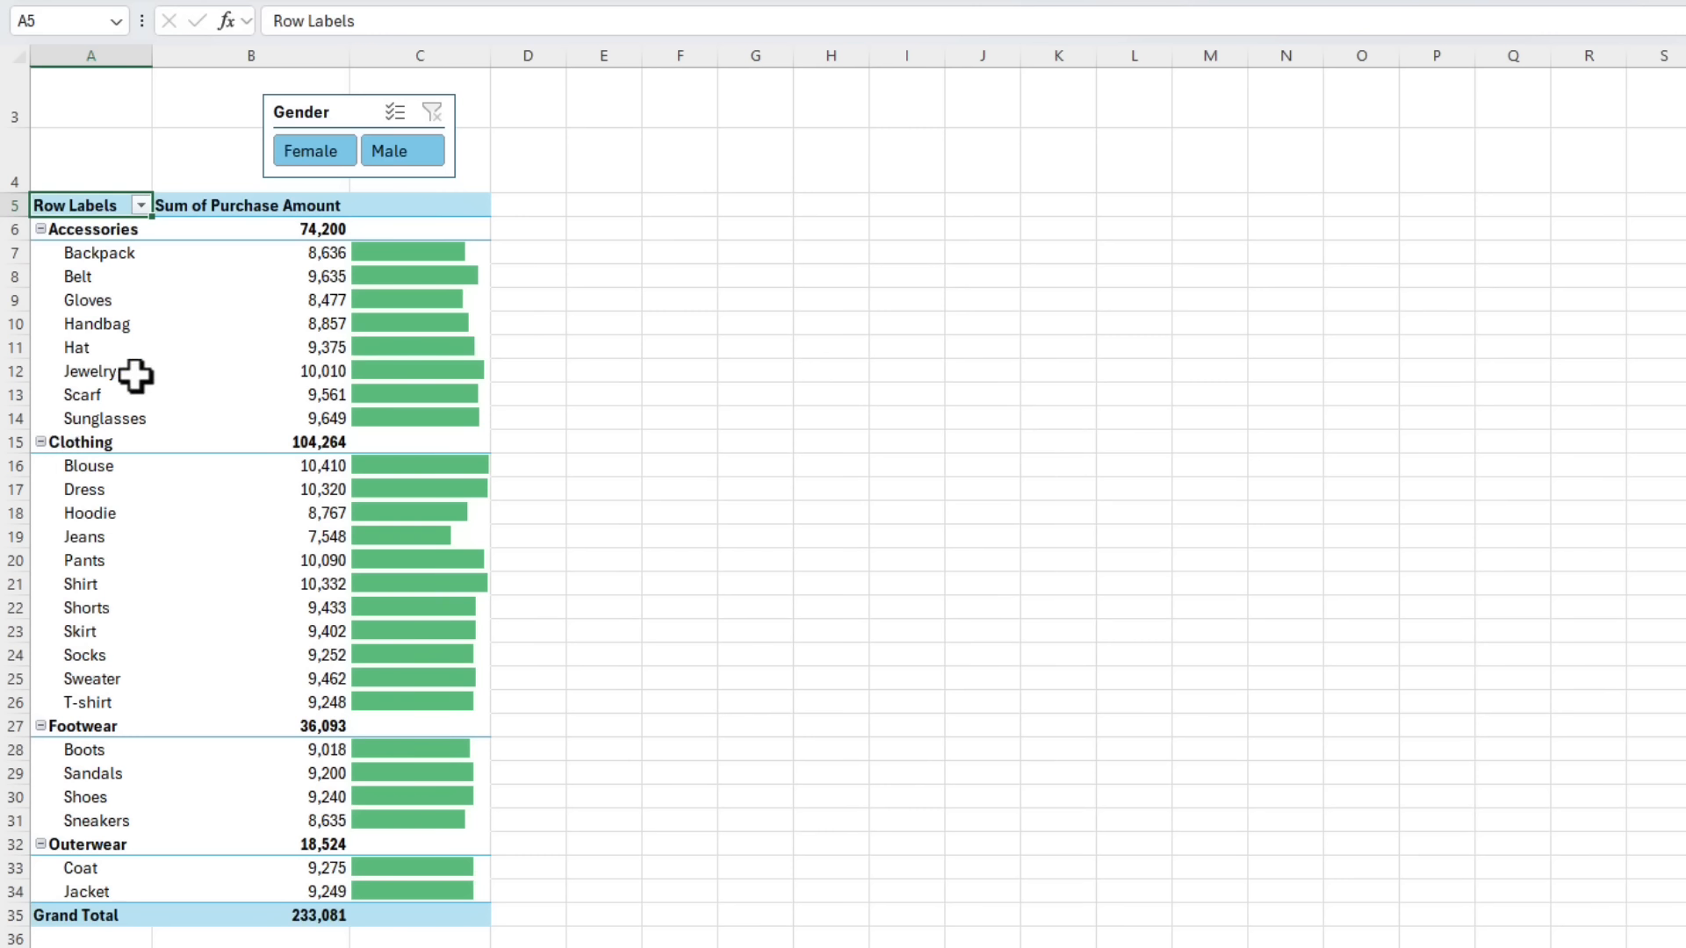
# Filter the item purchase PivotTable with data bars to Female using the Gender slicer.
pyautogui.click(335, 155)
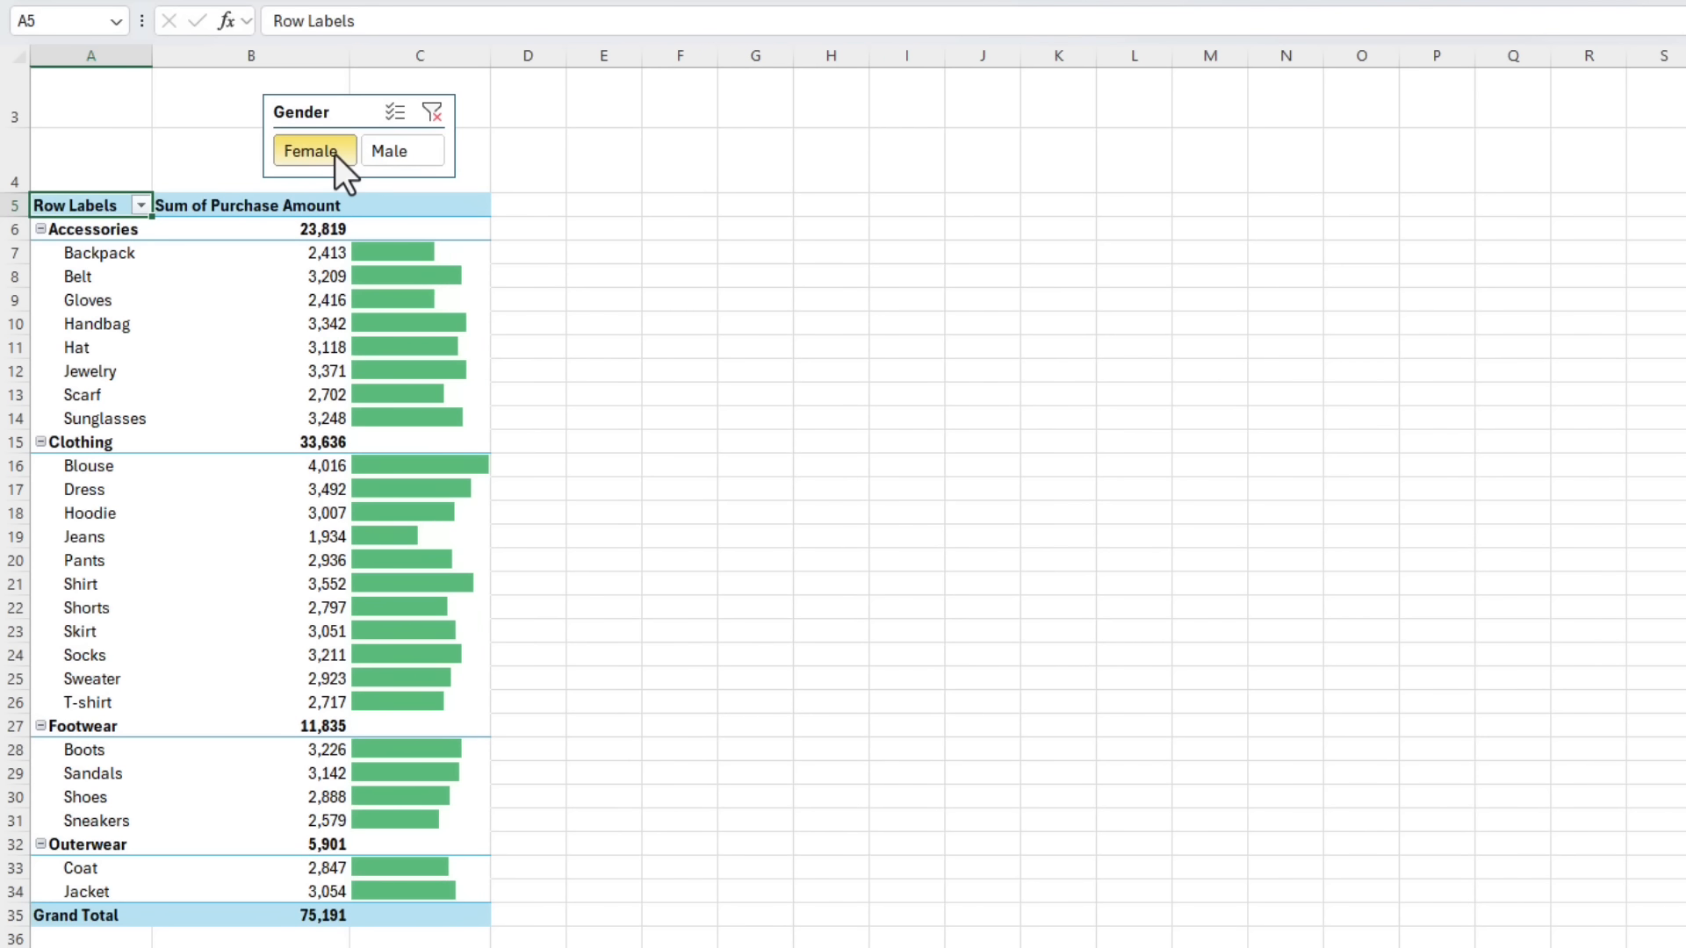
# Switch the Gender slicer between Male and Female to compare the item purchase data bars.
pyautogui.click(382, 156)
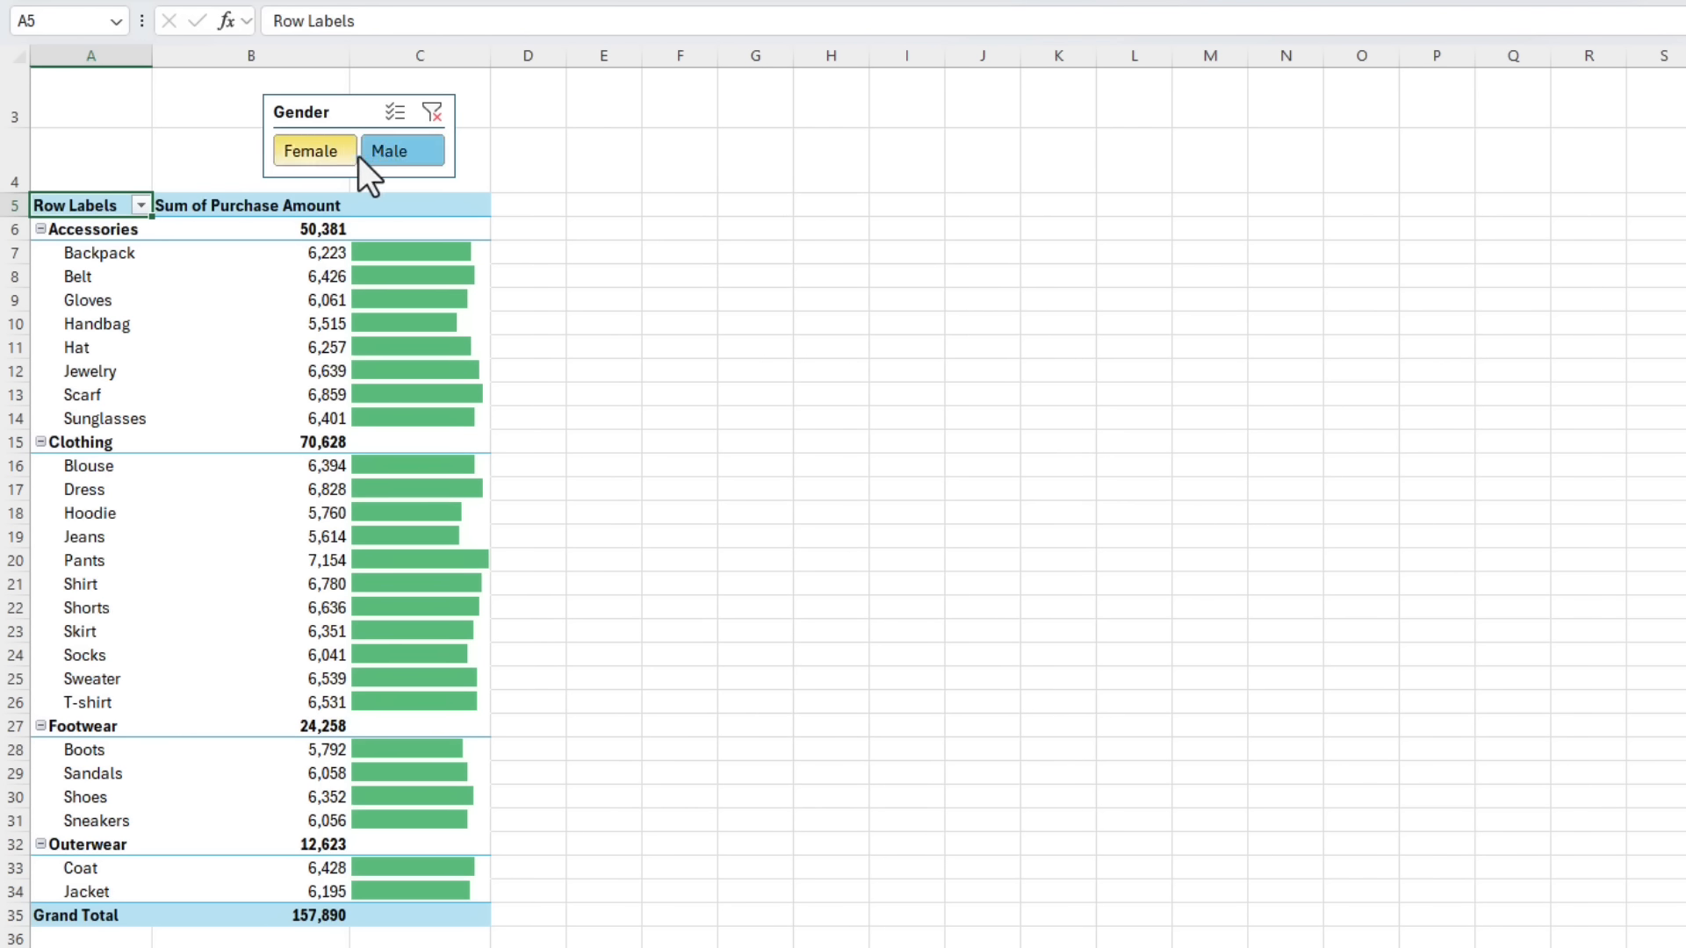
pyautogui.click(334, 156)
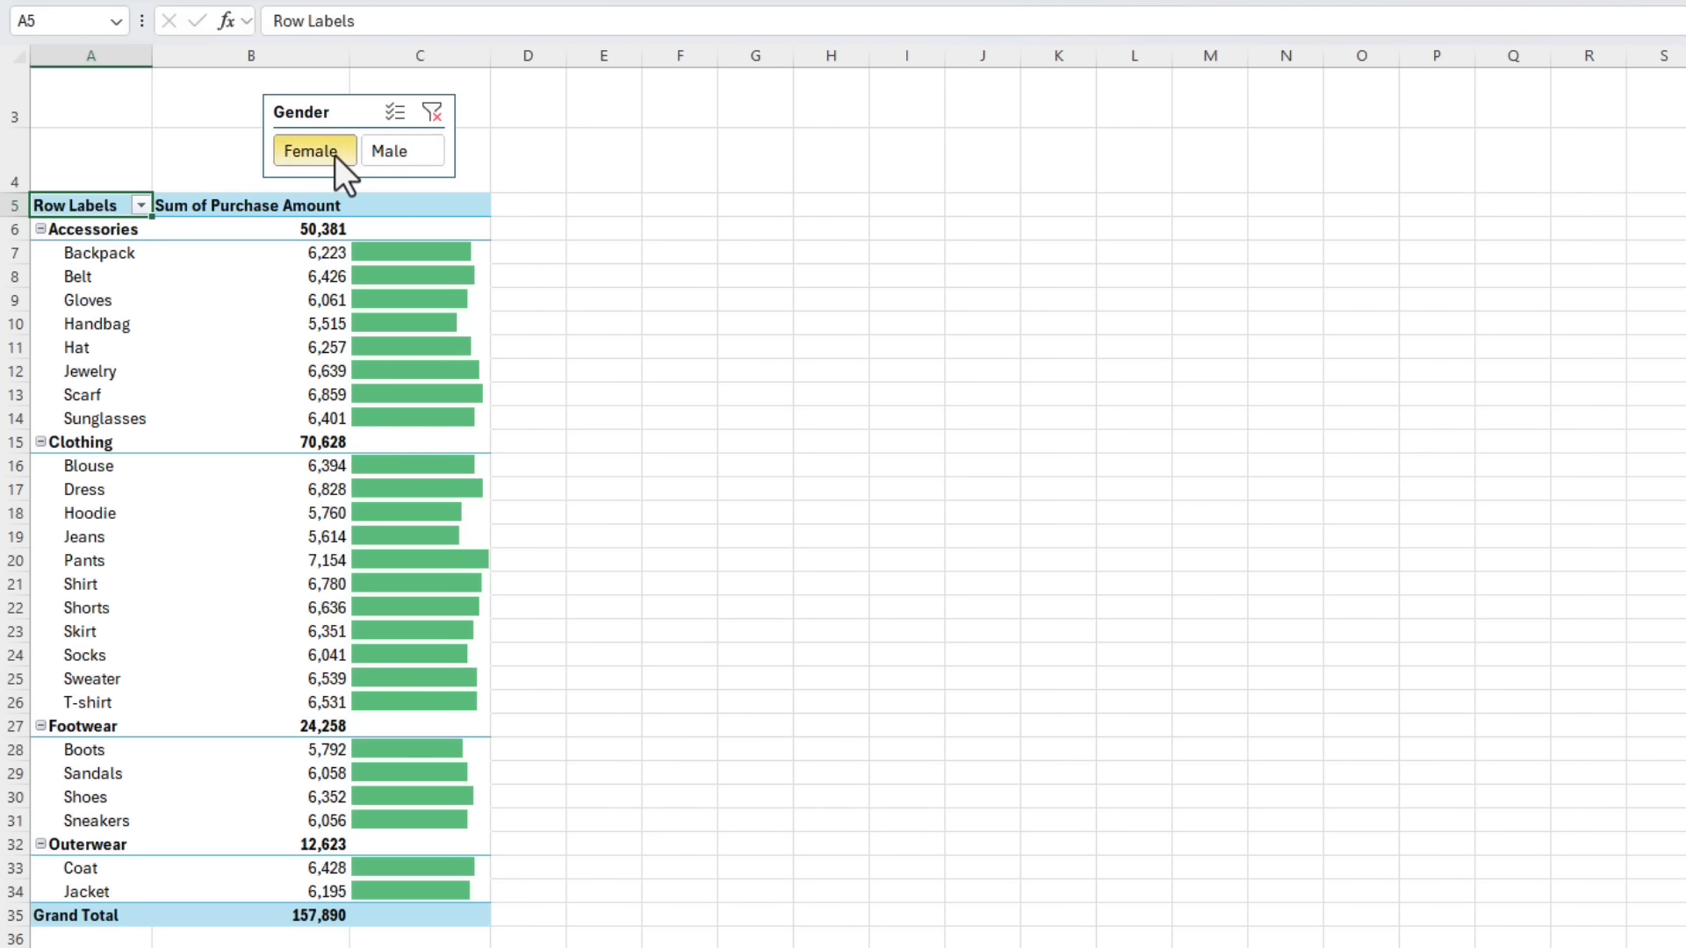
pyautogui.click(428, 159)
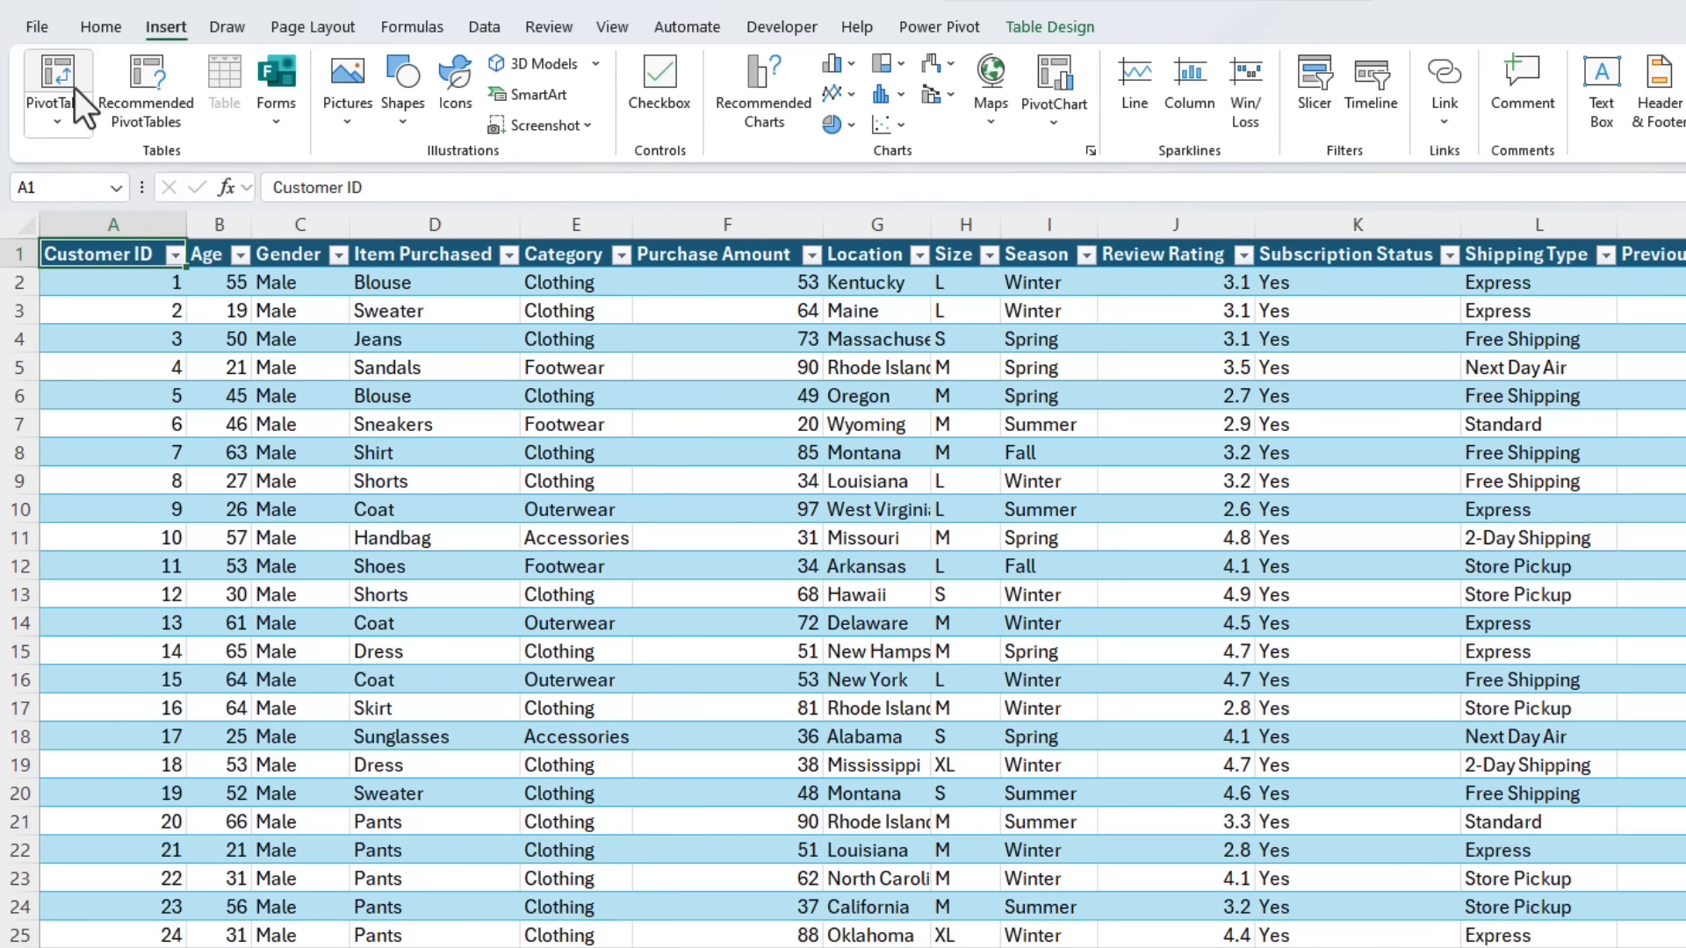
# Insert a PivotTable from Table1 on the existing Data Bars worksheet at cell B5.
pyautogui.click(75, 88)
pyautogui.click(753, 723)
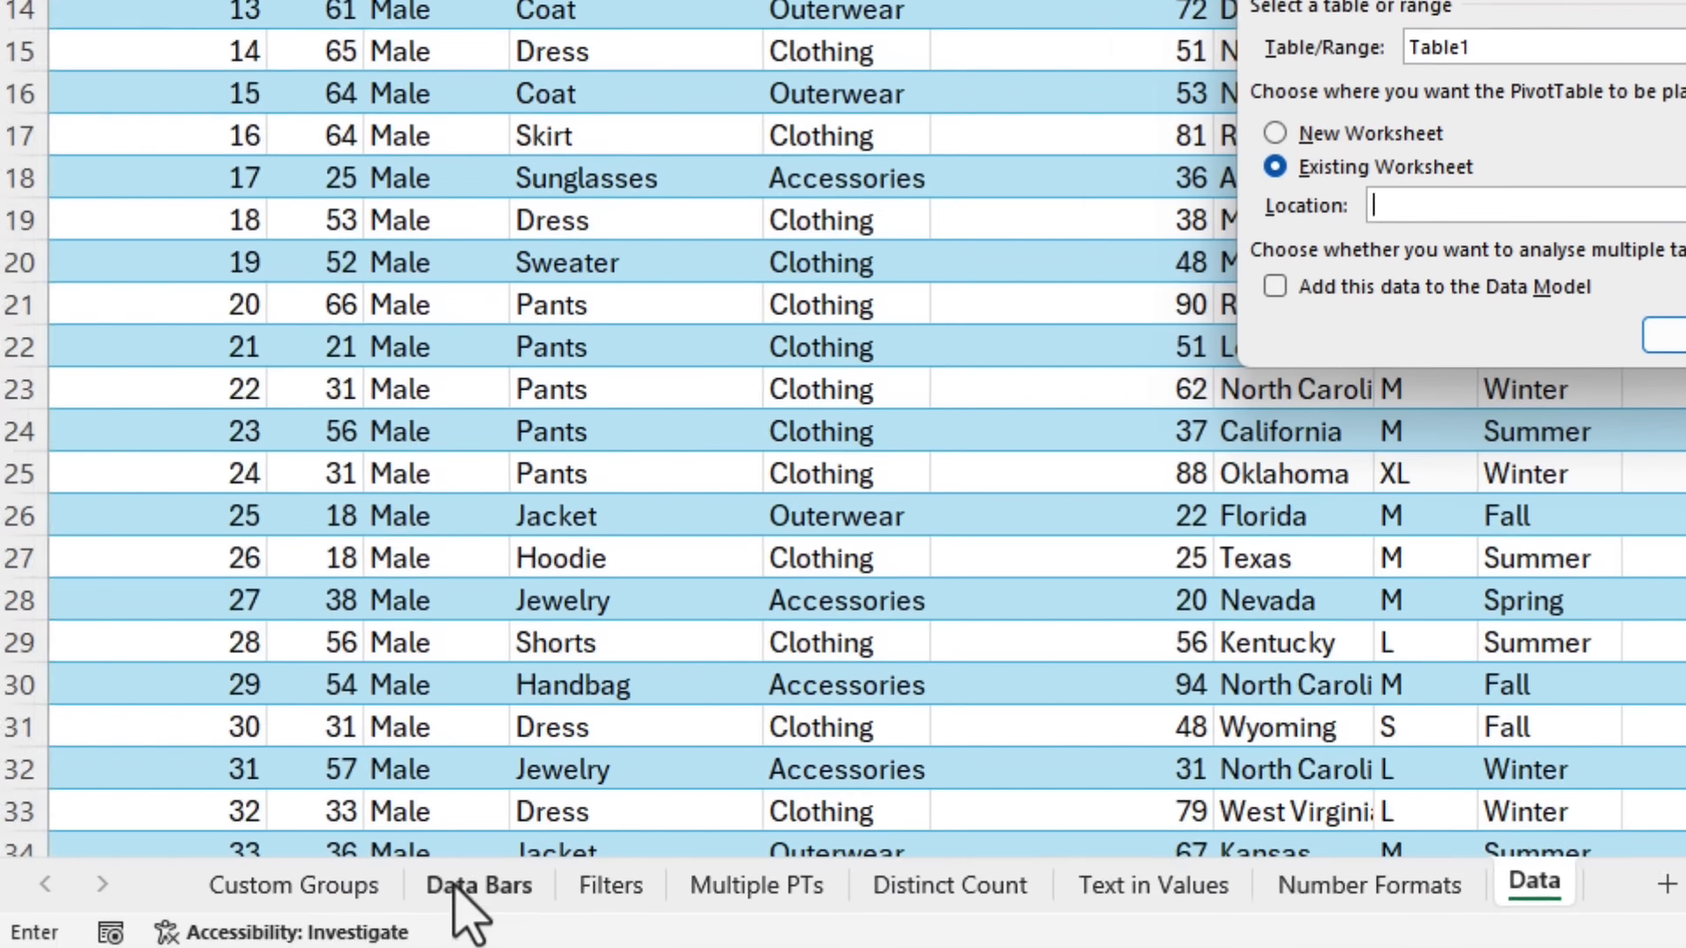
pyautogui.click(454, 881)
pyautogui.click(237, 182)
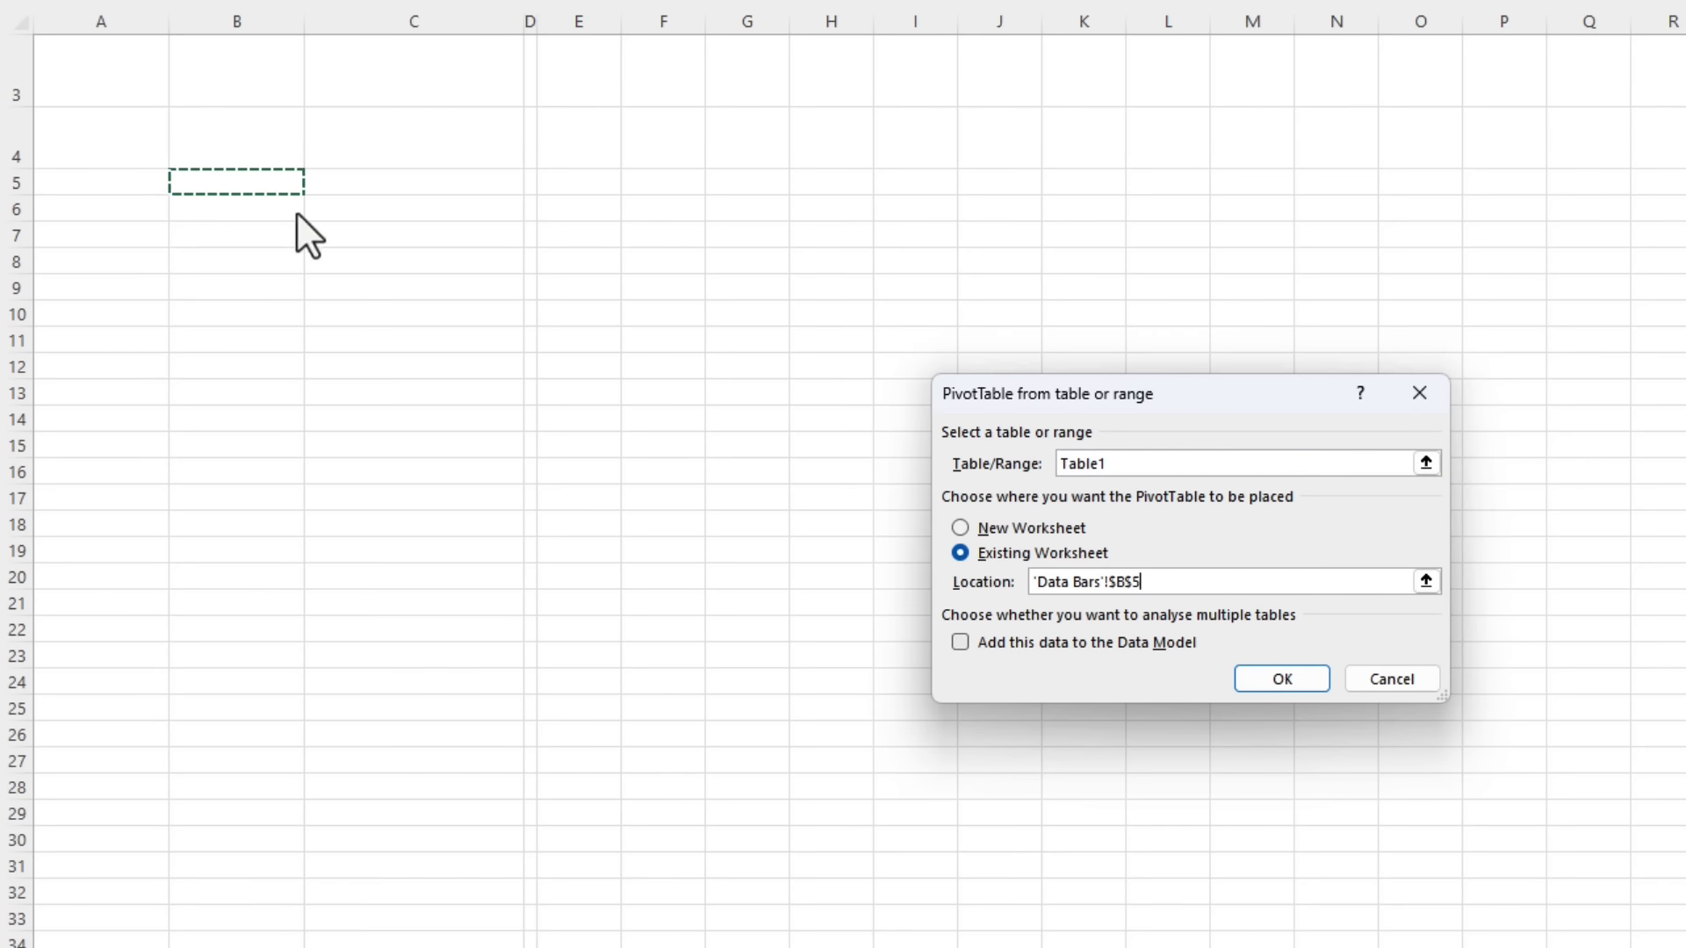
pyautogui.click(1283, 679)
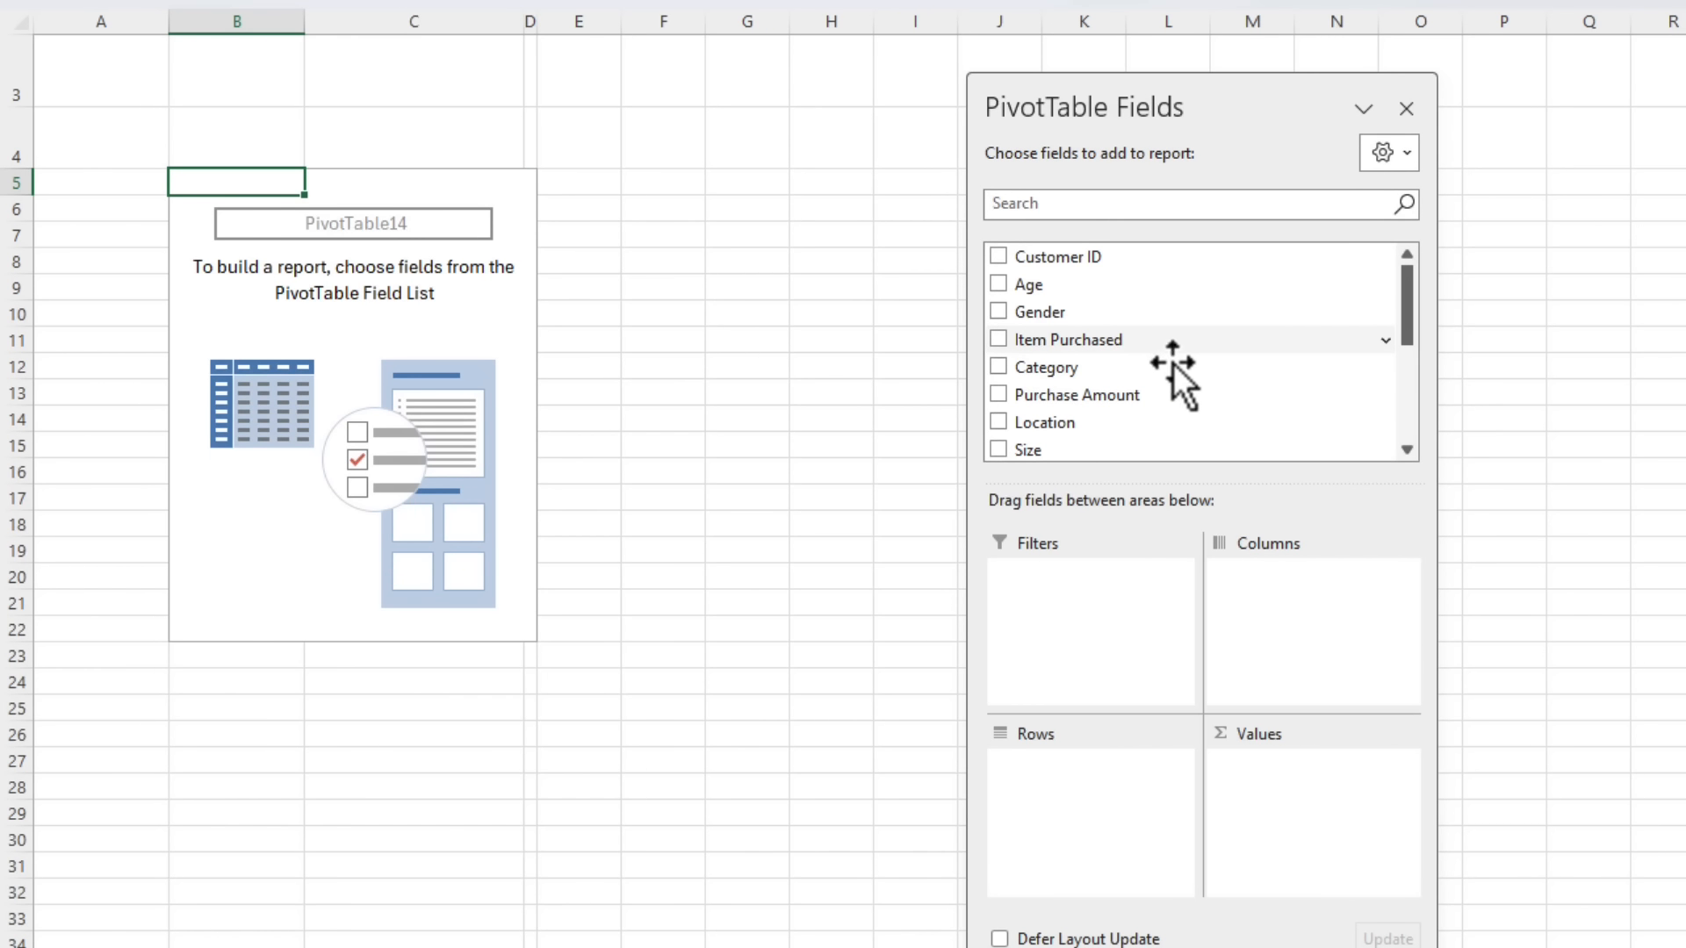
# Add Category and Item Purchased to the PivotTable rows and Purchase Amount twice to the values.
pyautogui.moveTo(1084, 367); pyautogui.dragTo(1089, 773)
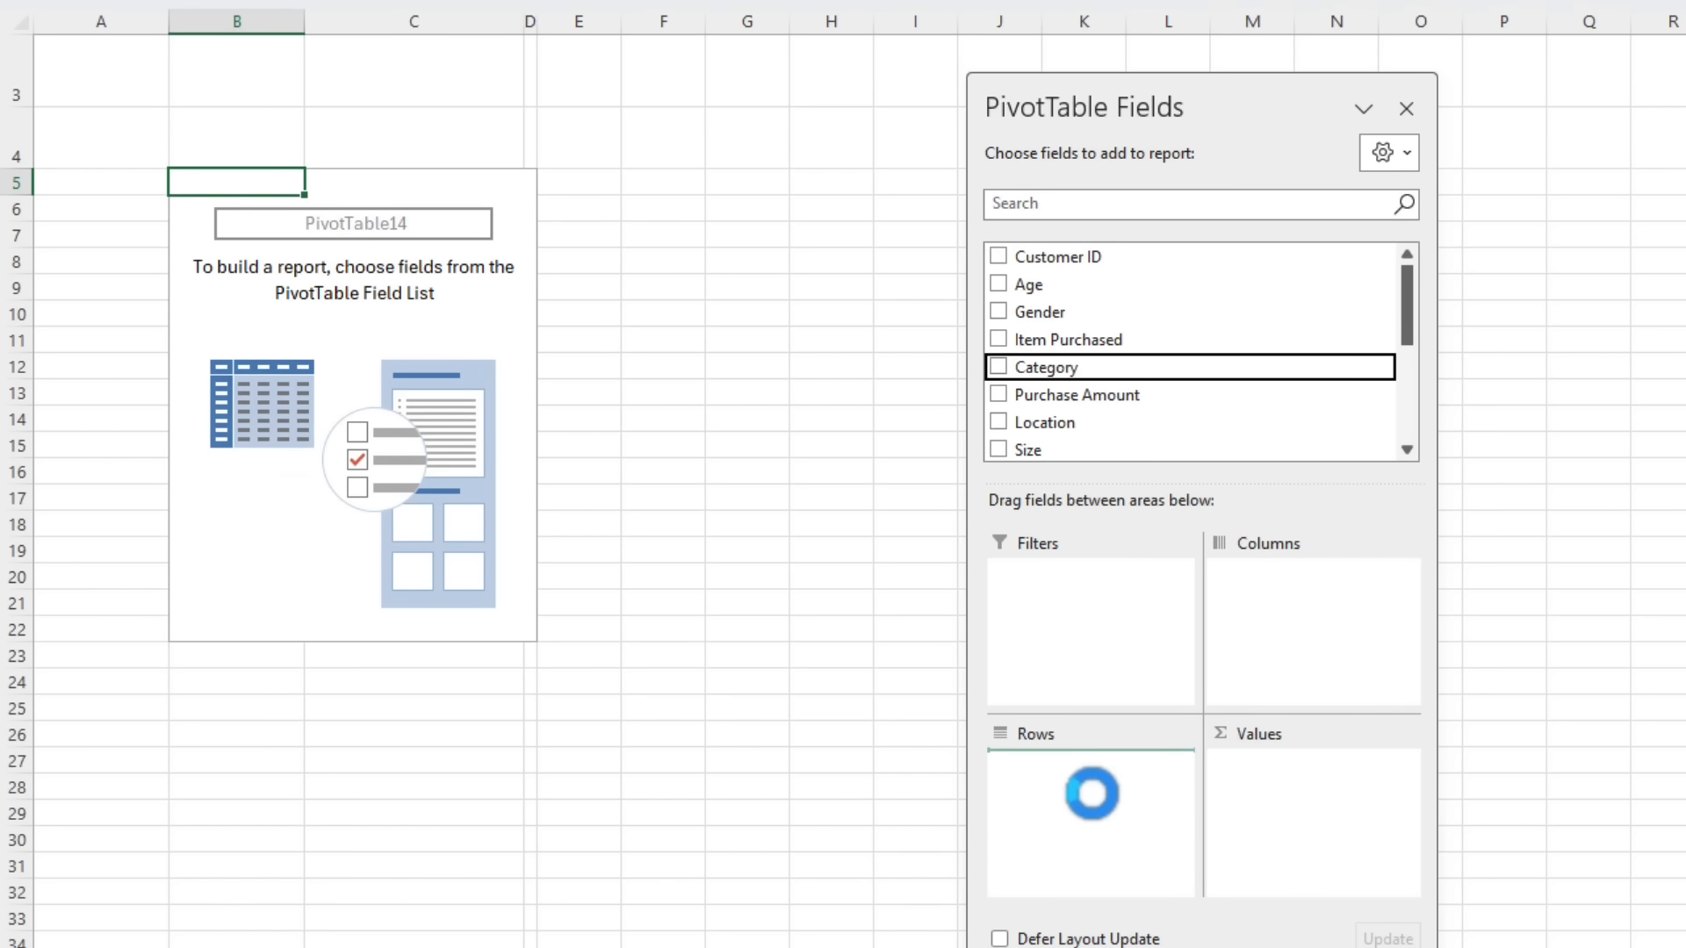
pyautogui.moveTo(1078, 345); pyautogui.dragTo(1076, 783)
pyautogui.moveTo(1099, 398); pyautogui.dragTo(1263, 794)
pyautogui.moveTo(1130, 397); pyautogui.dragTo(1287, 799)
# Apply green solid-fill data bars to all Sum of Purchase Amount2 values for Item Purchased.
pyautogui.click(666, 239)
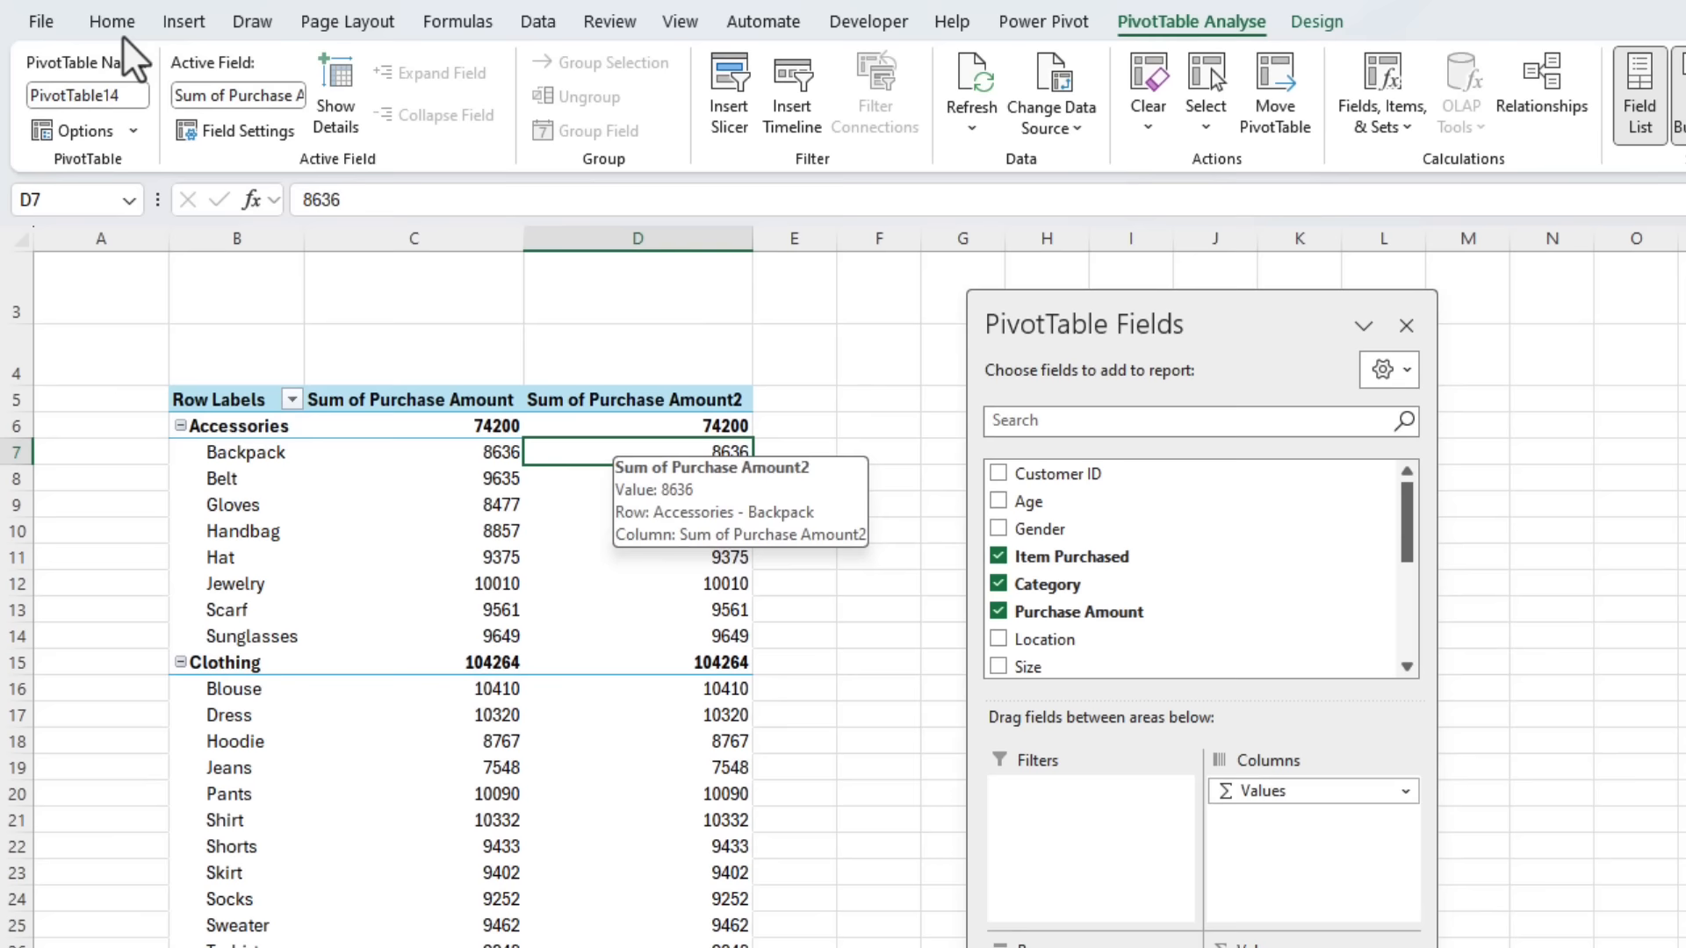
pyautogui.click(114, 27)
pyautogui.click(1219, 112)
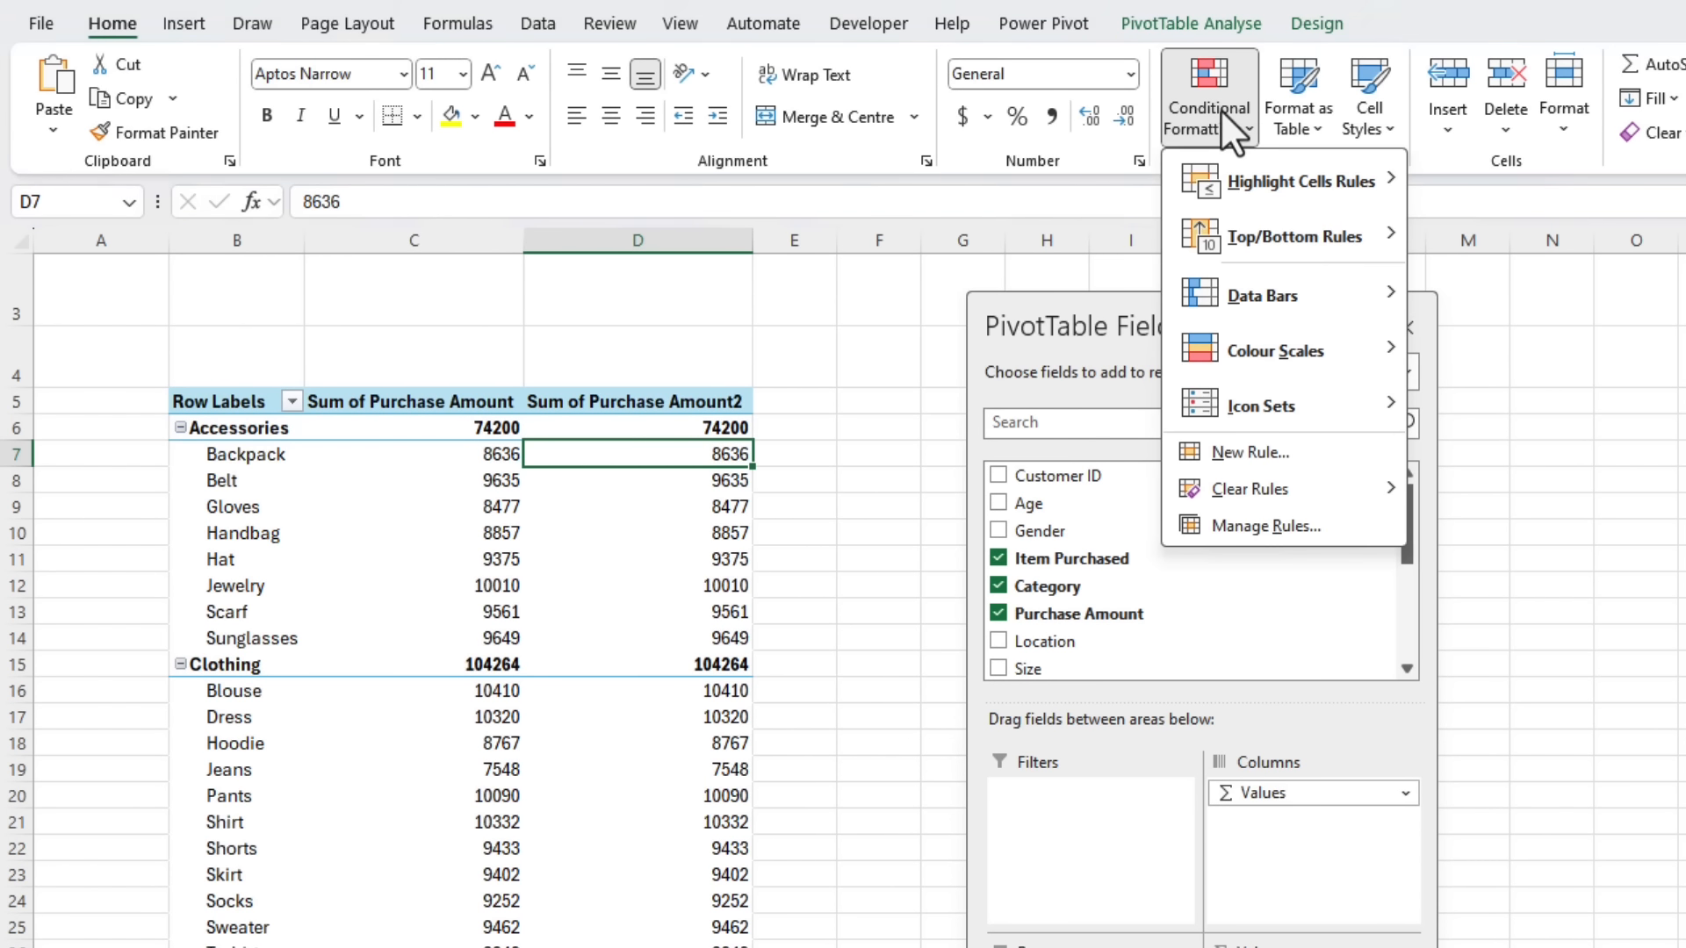
pyautogui.moveTo(1317, 283)
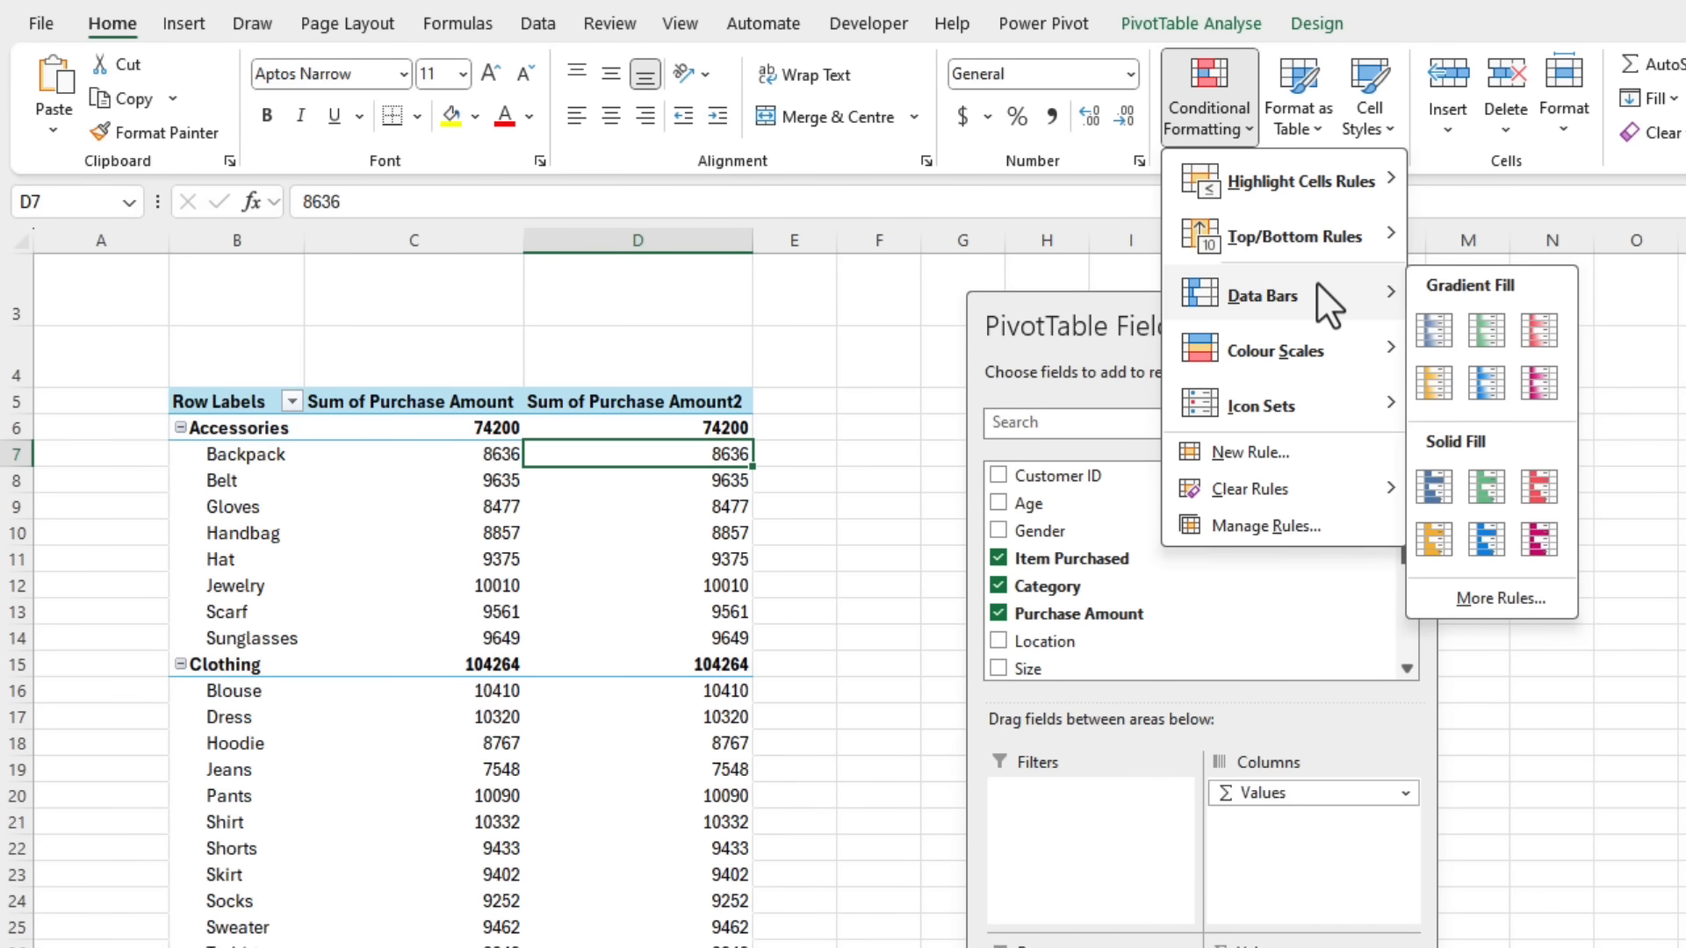
pyautogui.click(1504, 503)
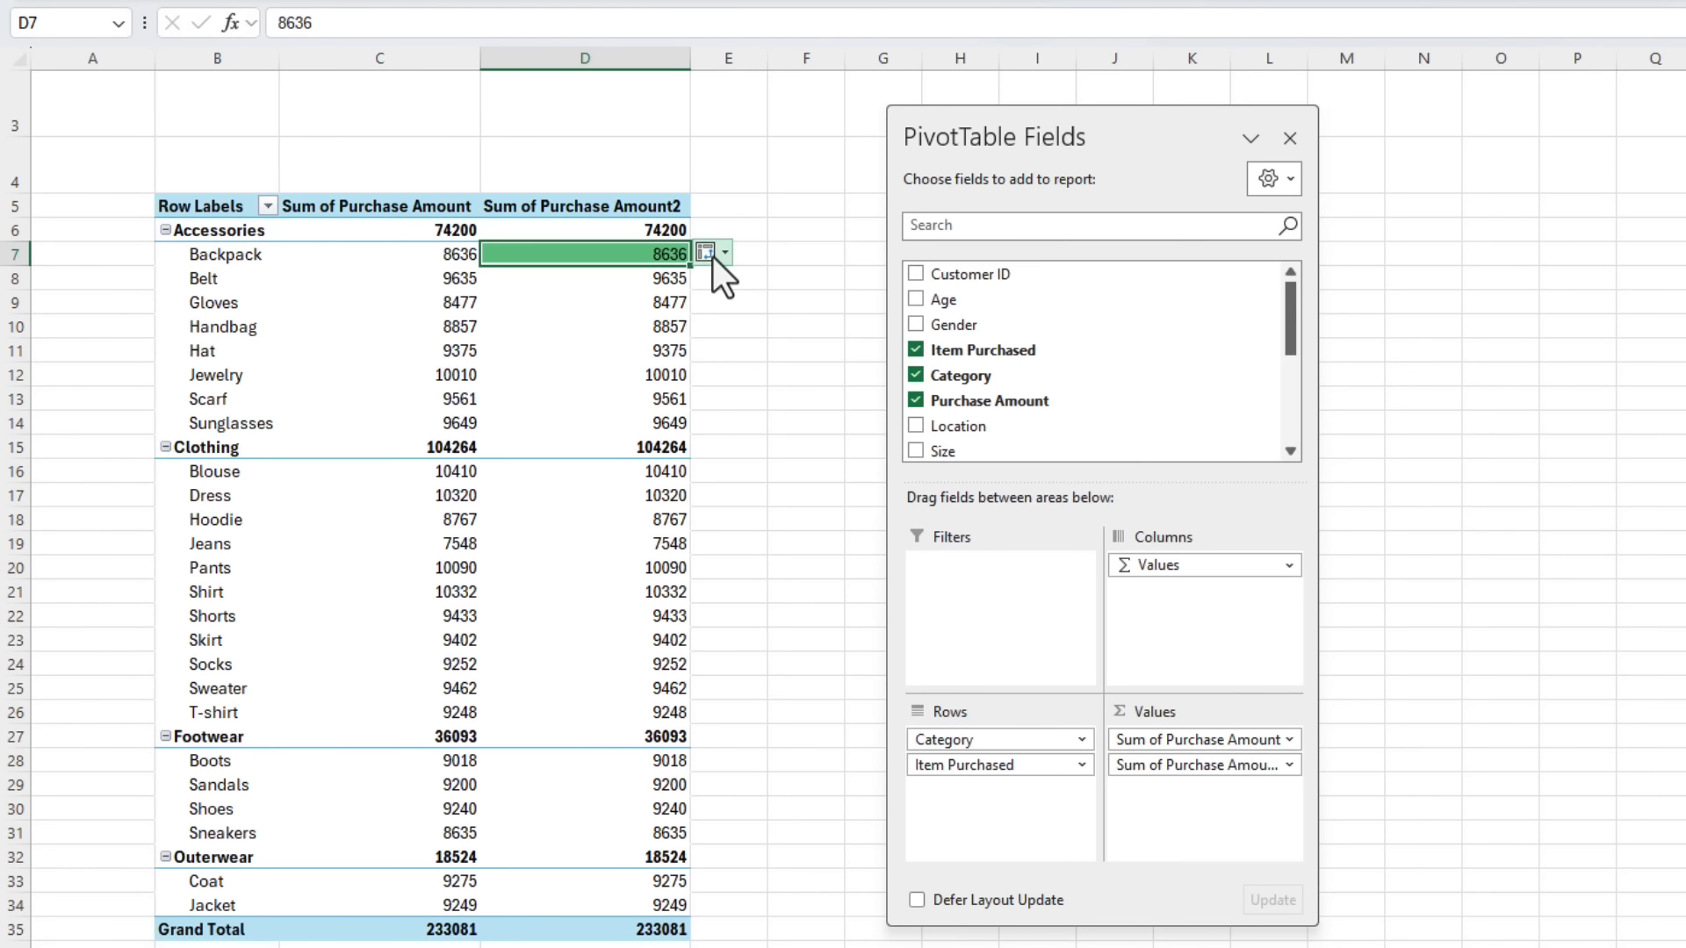
pyautogui.click(733, 341)
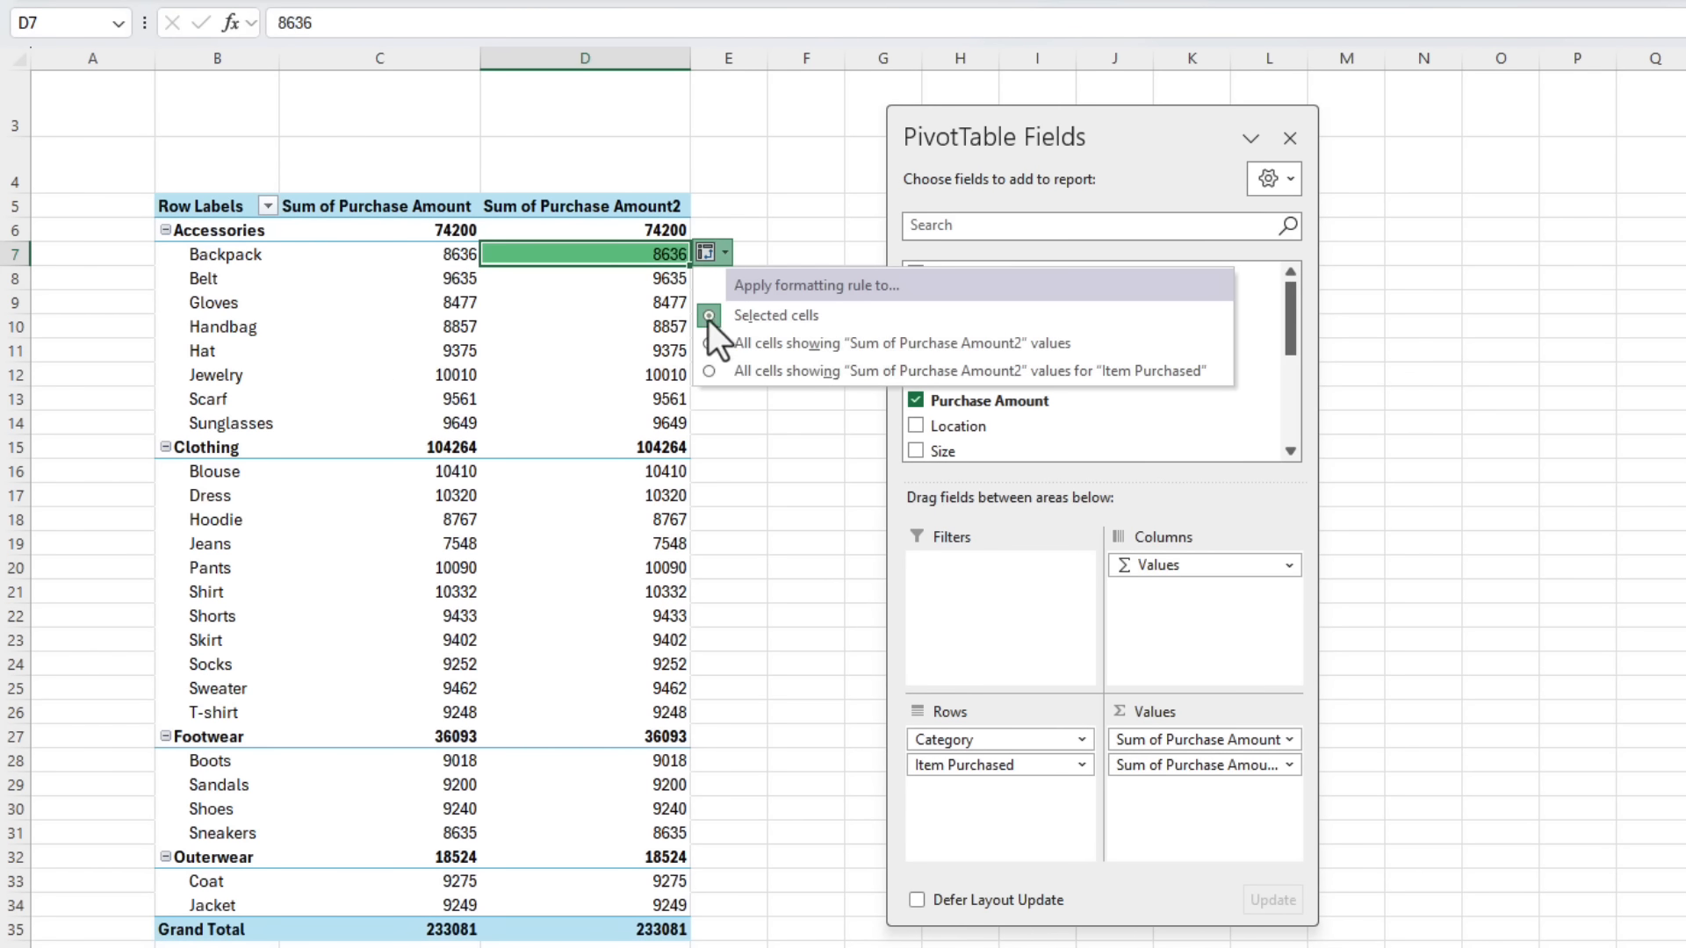
pyautogui.click(706, 373)
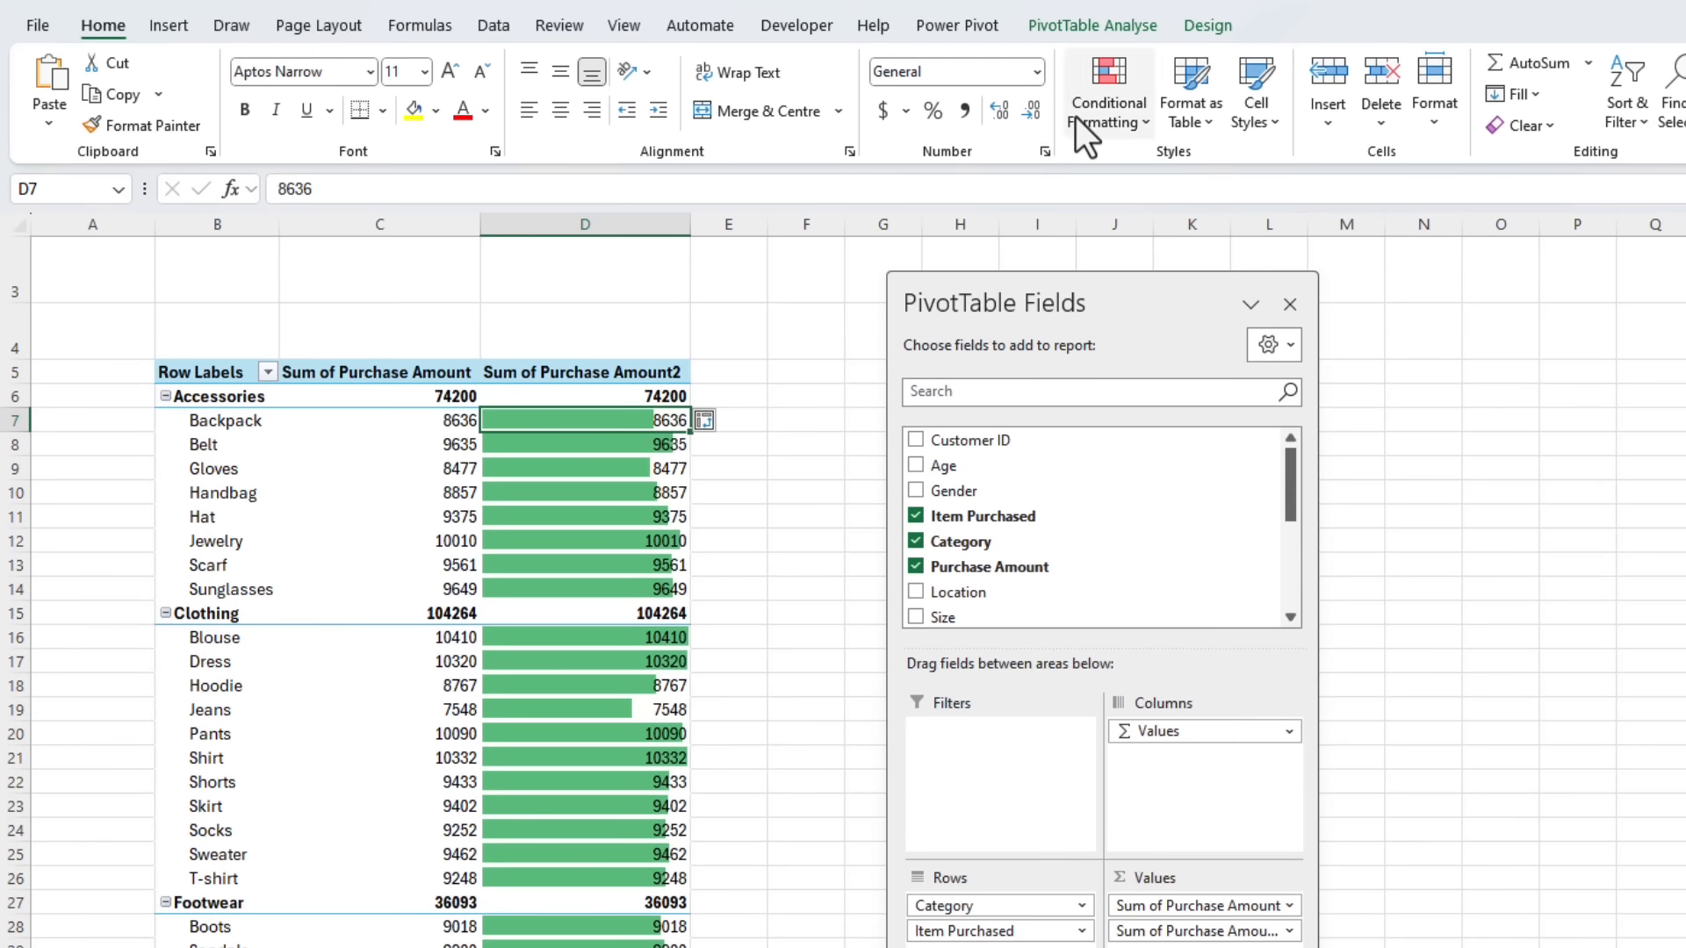
# Edit the PivotTable's data bar rule to show only the bars without their numbers.
pyautogui.click(1076, 117)
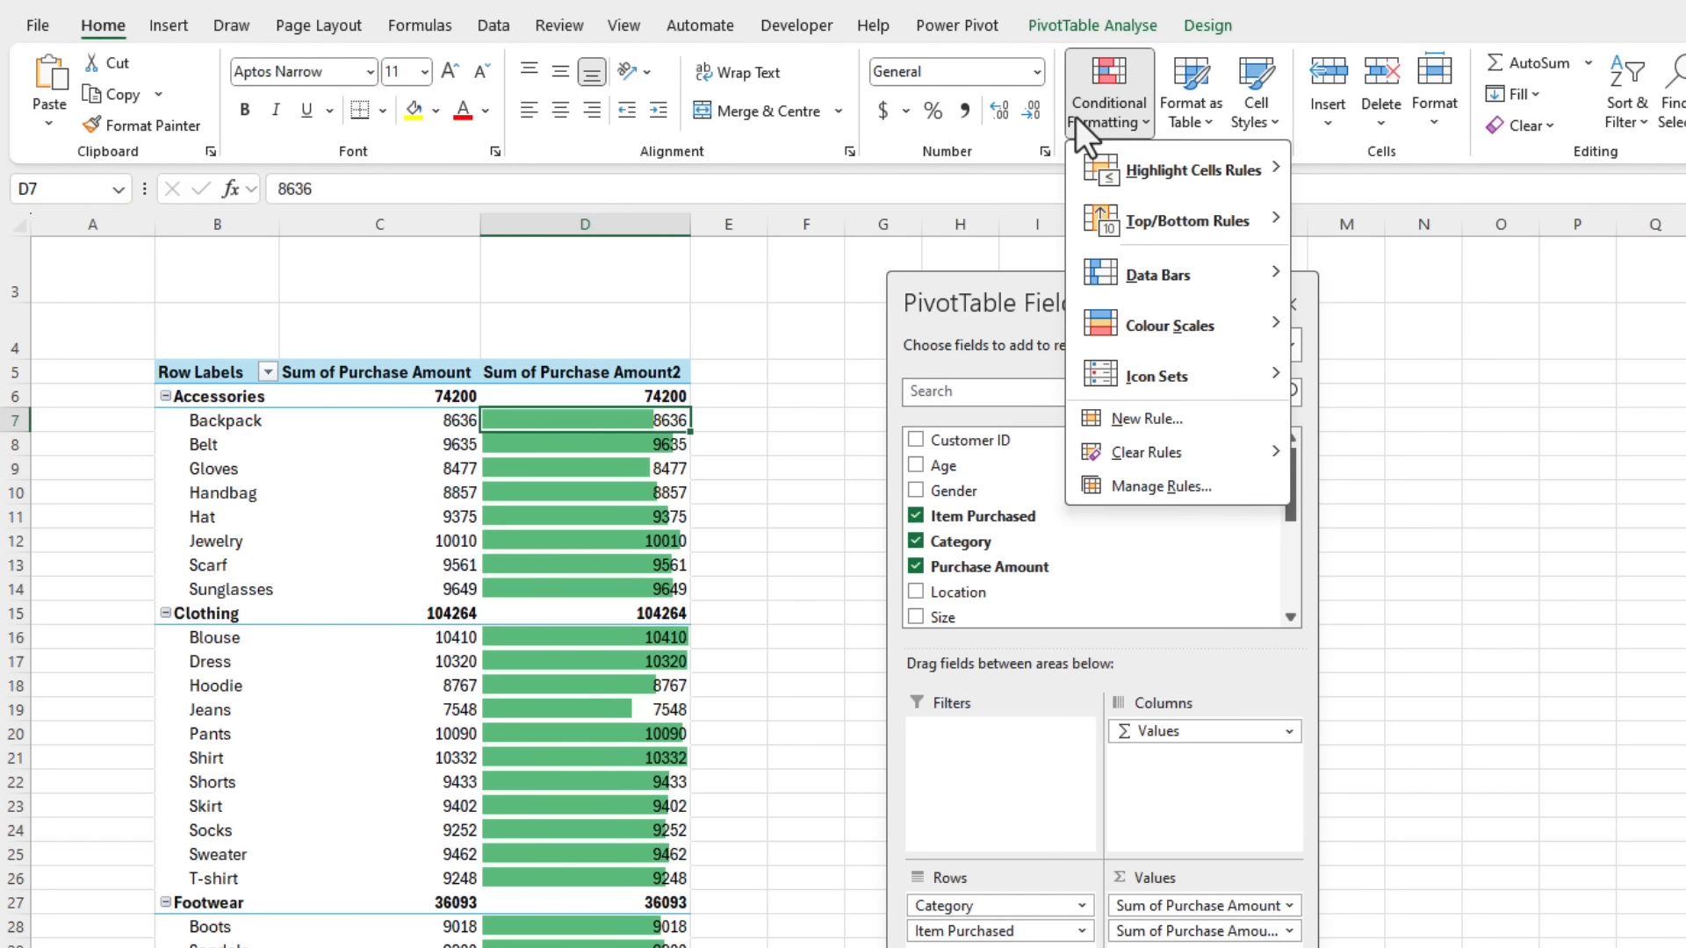
pyautogui.click(1221, 485)
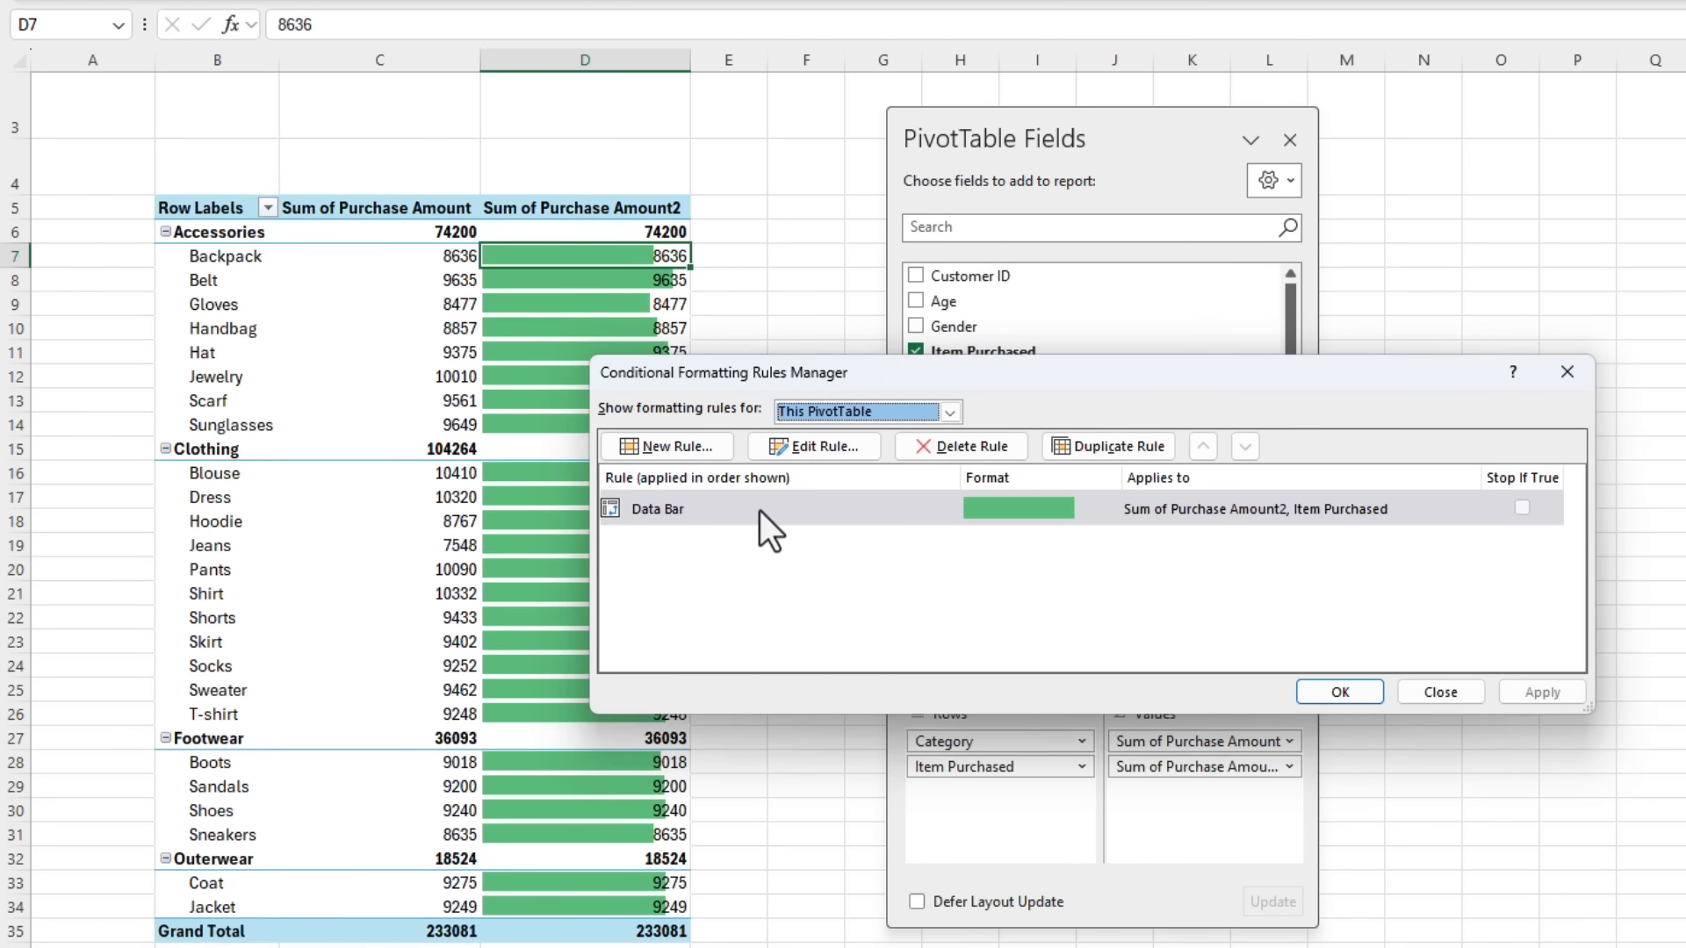
pyautogui.doubleClick(760, 509)
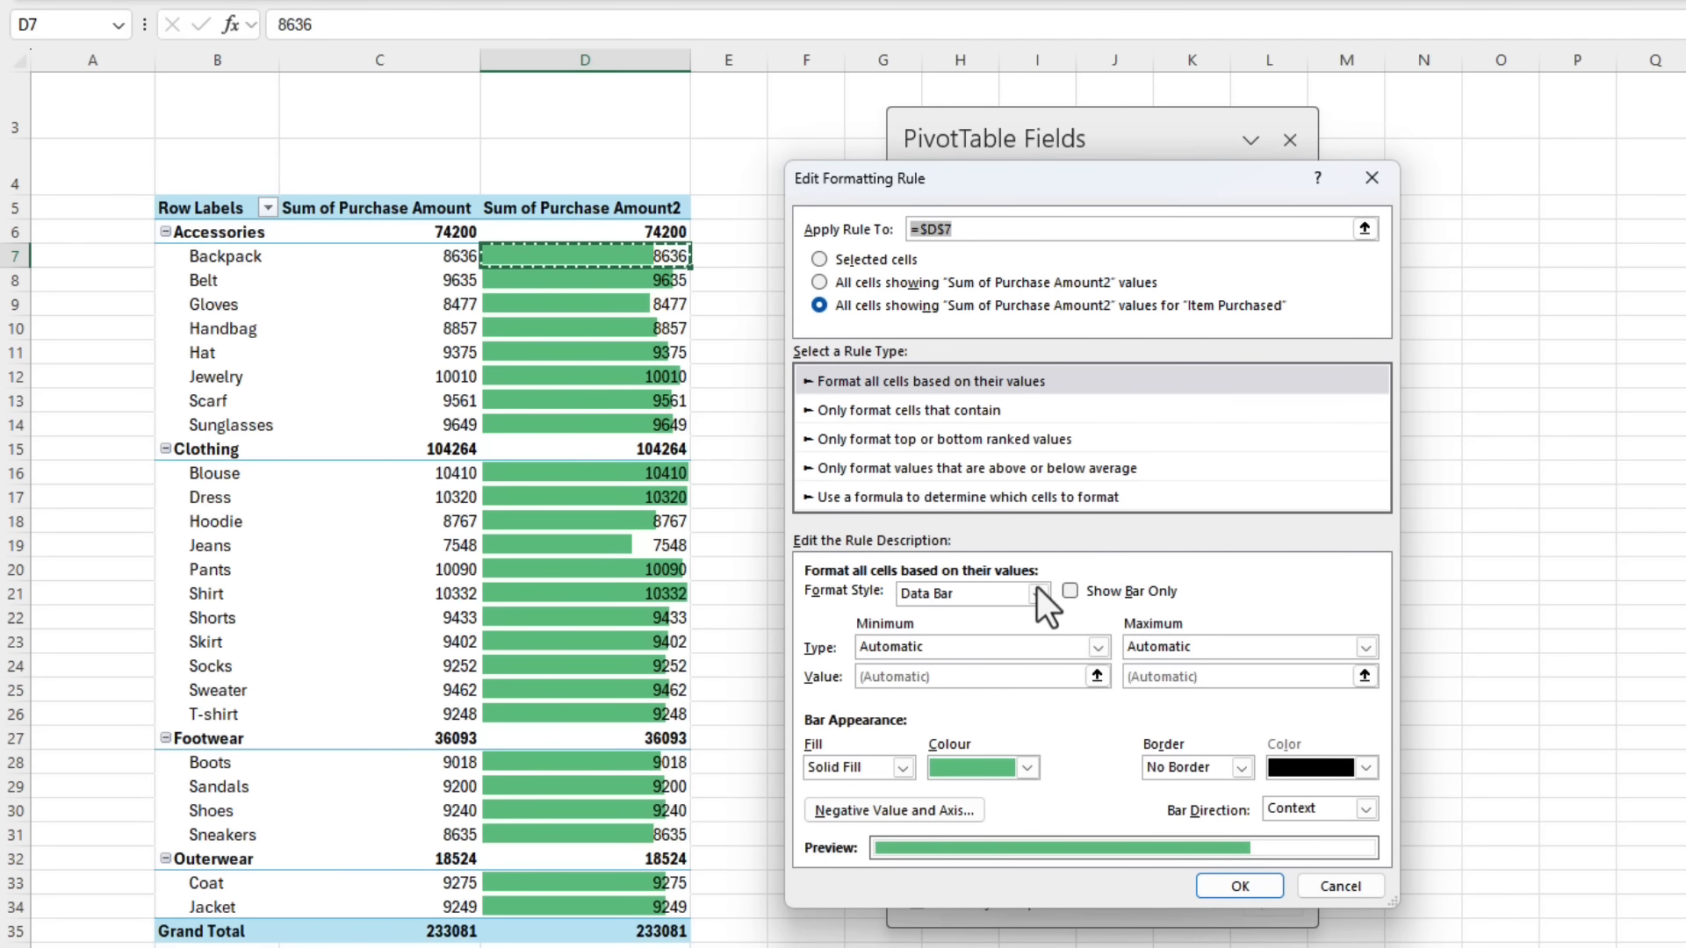
pyautogui.click(1065, 594)
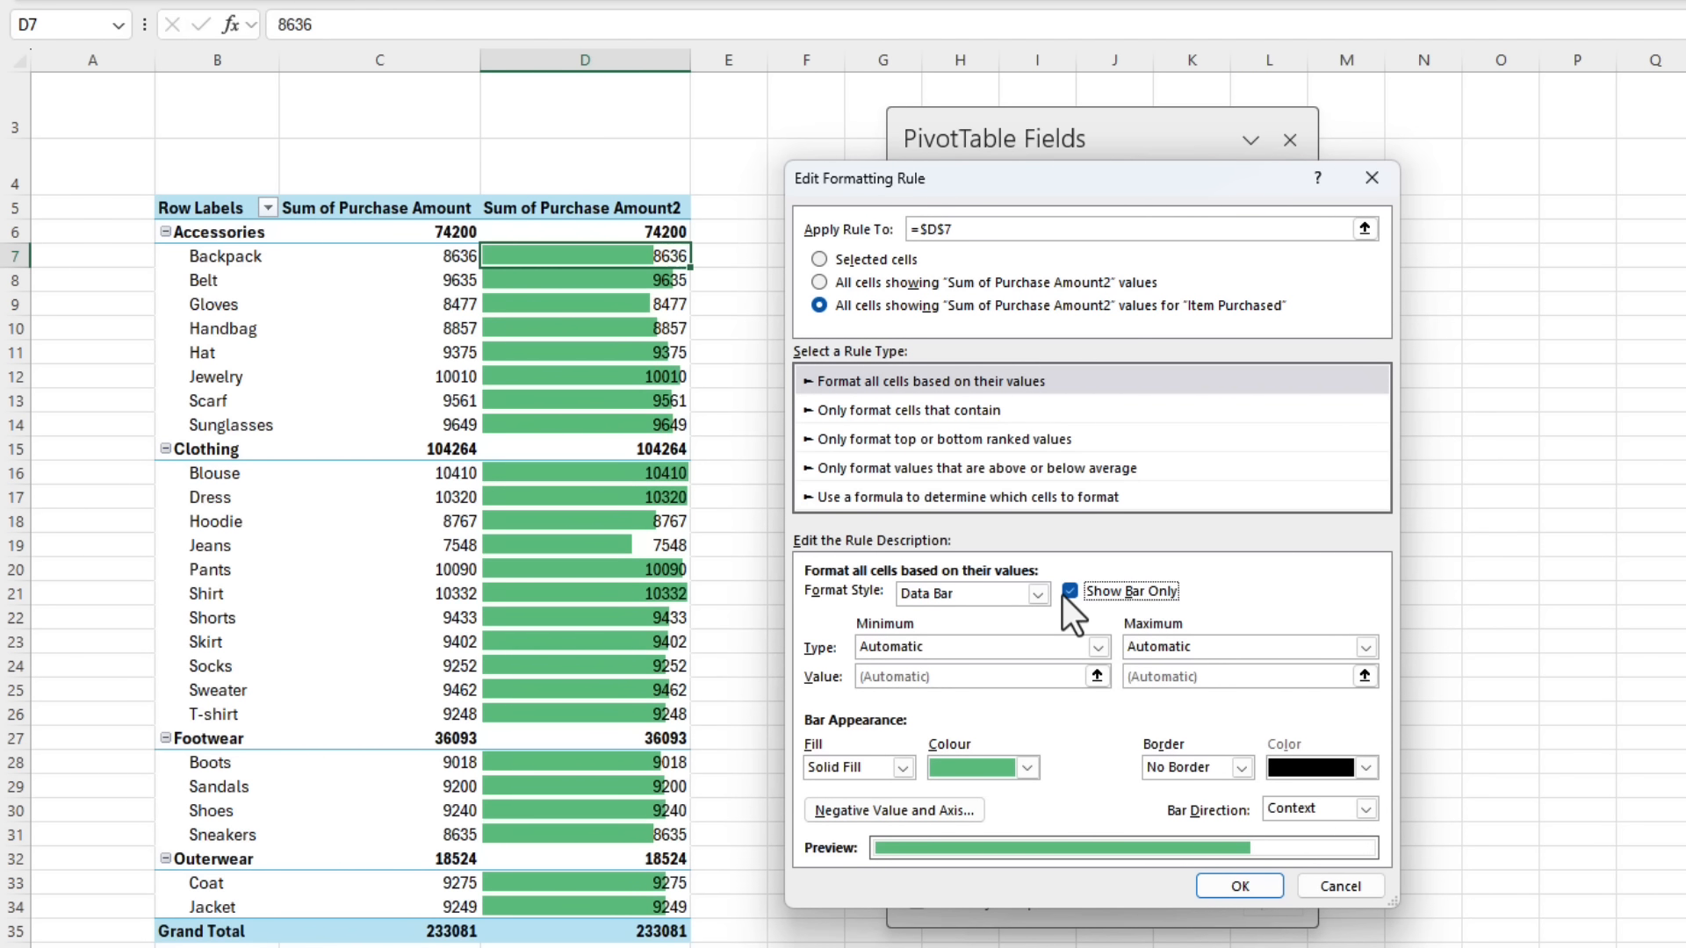
pyautogui.click(1218, 891)
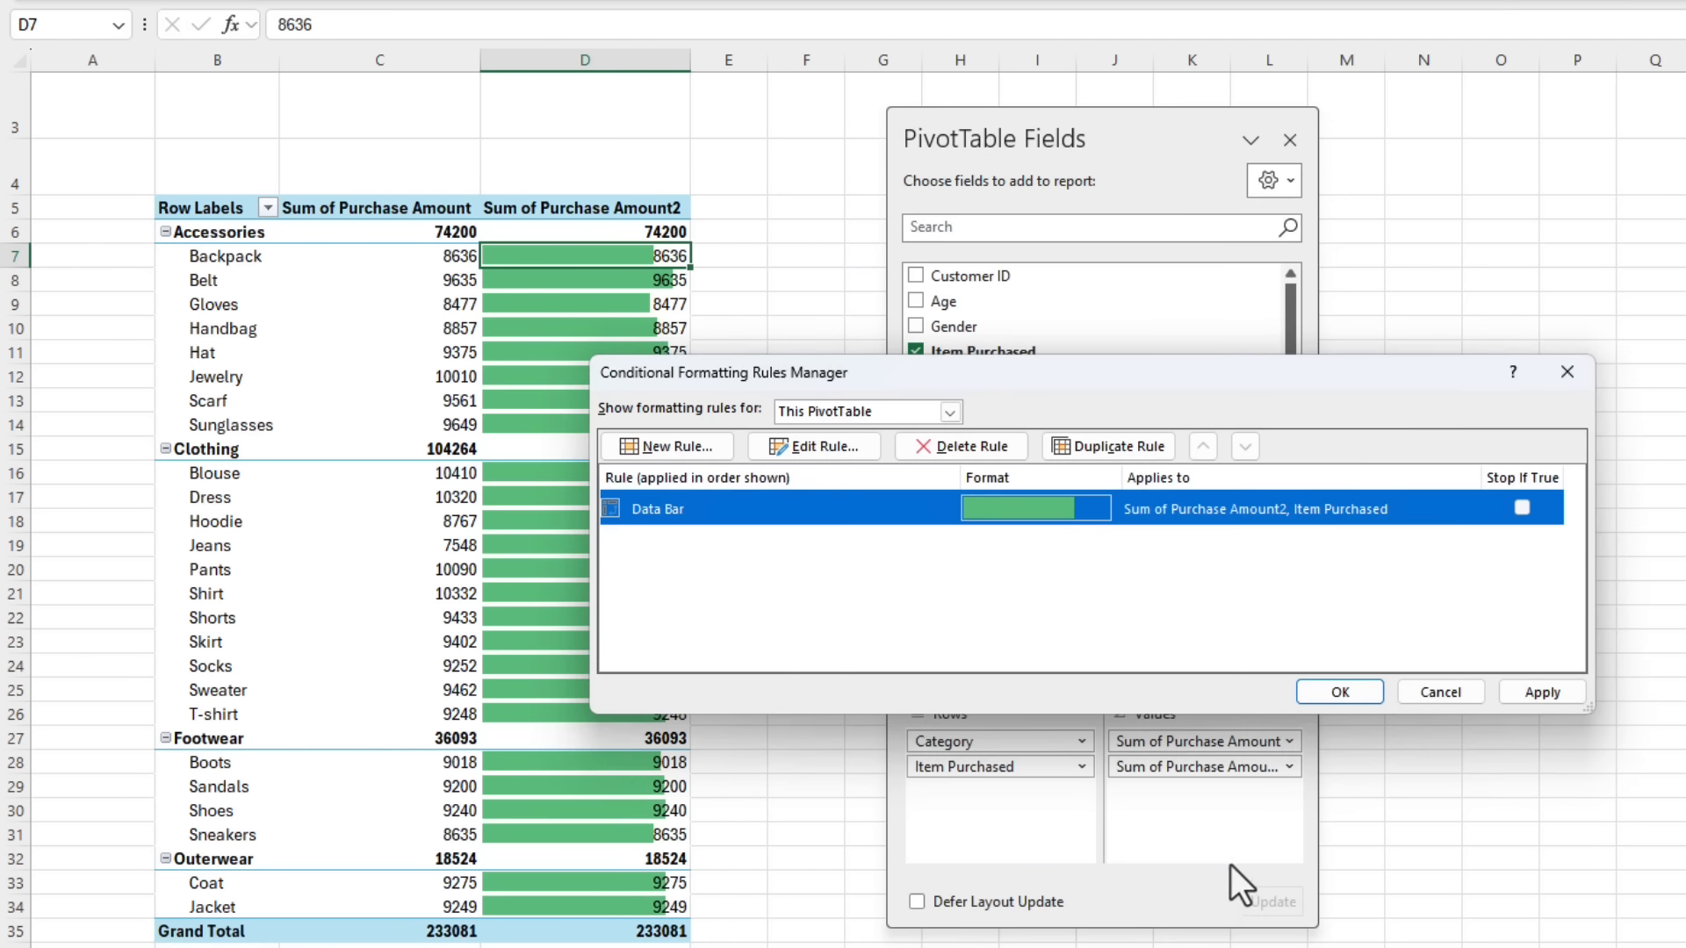
pyautogui.click(1303, 694)
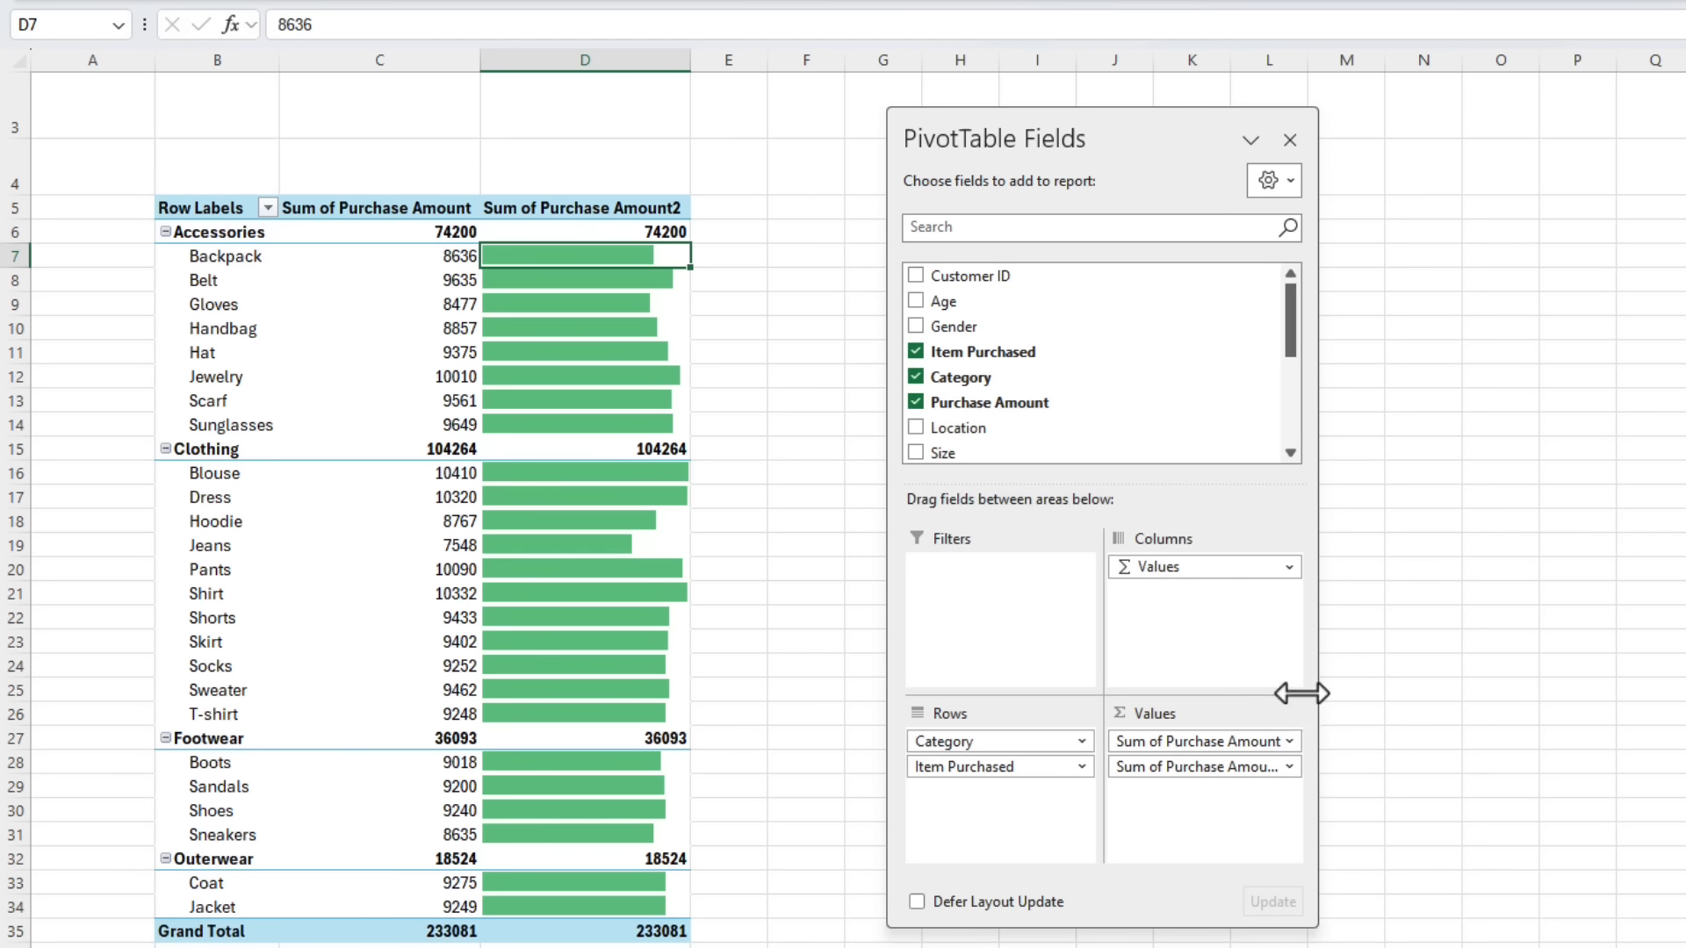
# Try hiding the PivotTable's subtotals and restore them at the top of each group.
pyautogui.click(621, 233)
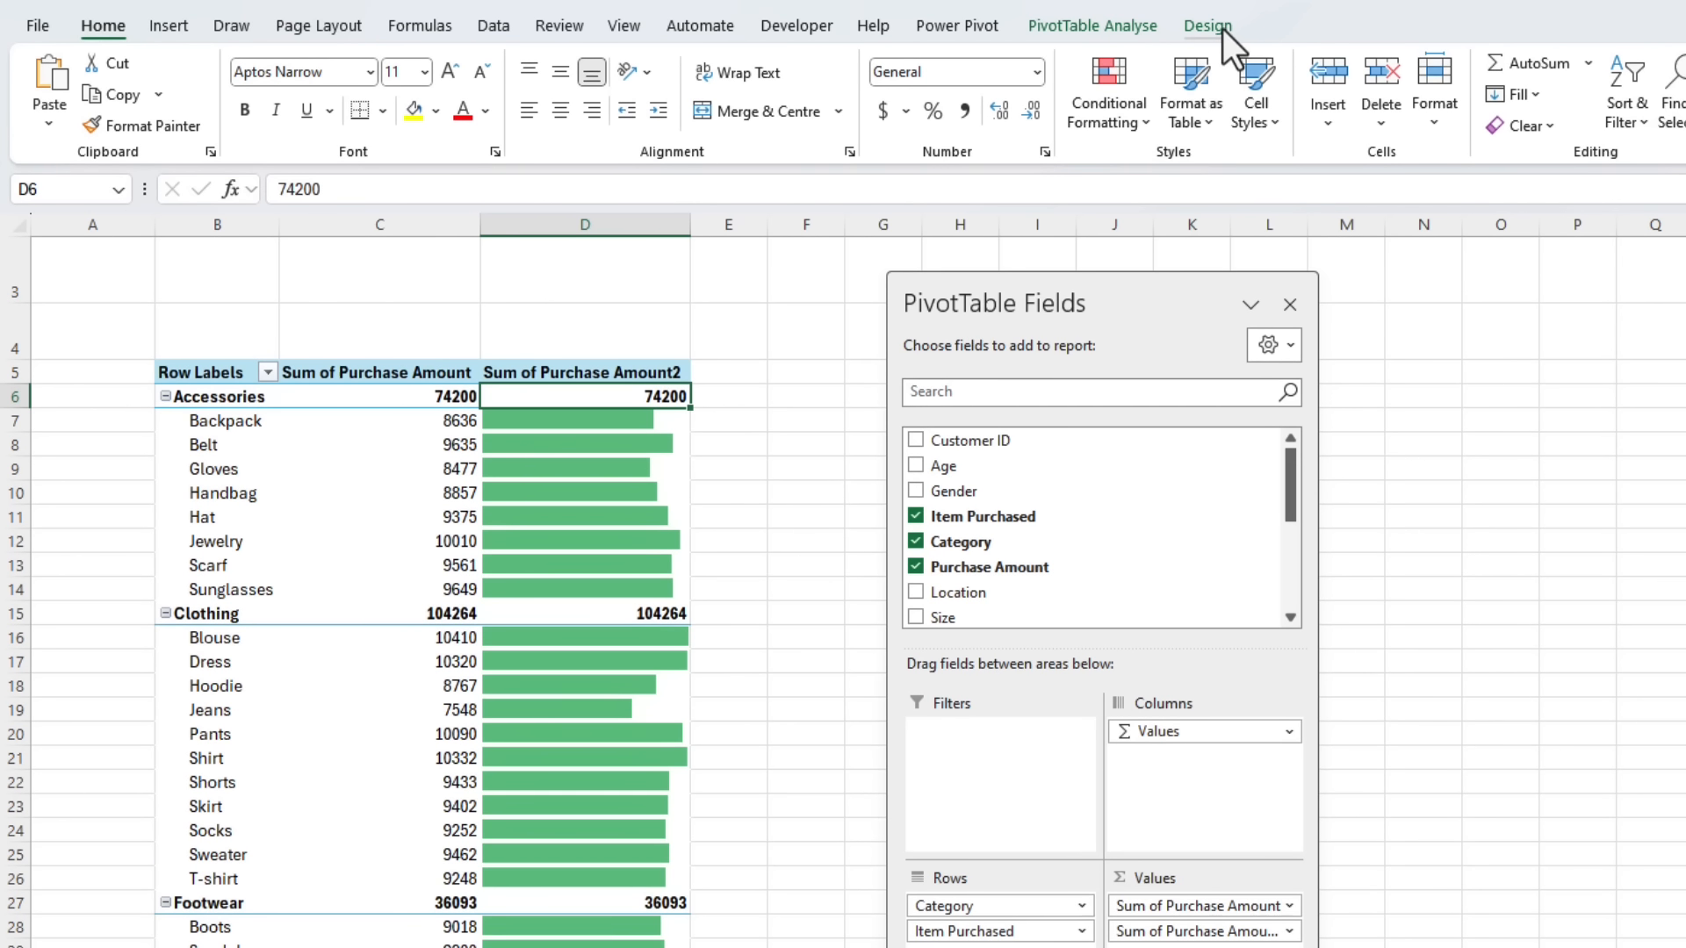
pyautogui.click(1209, 26)
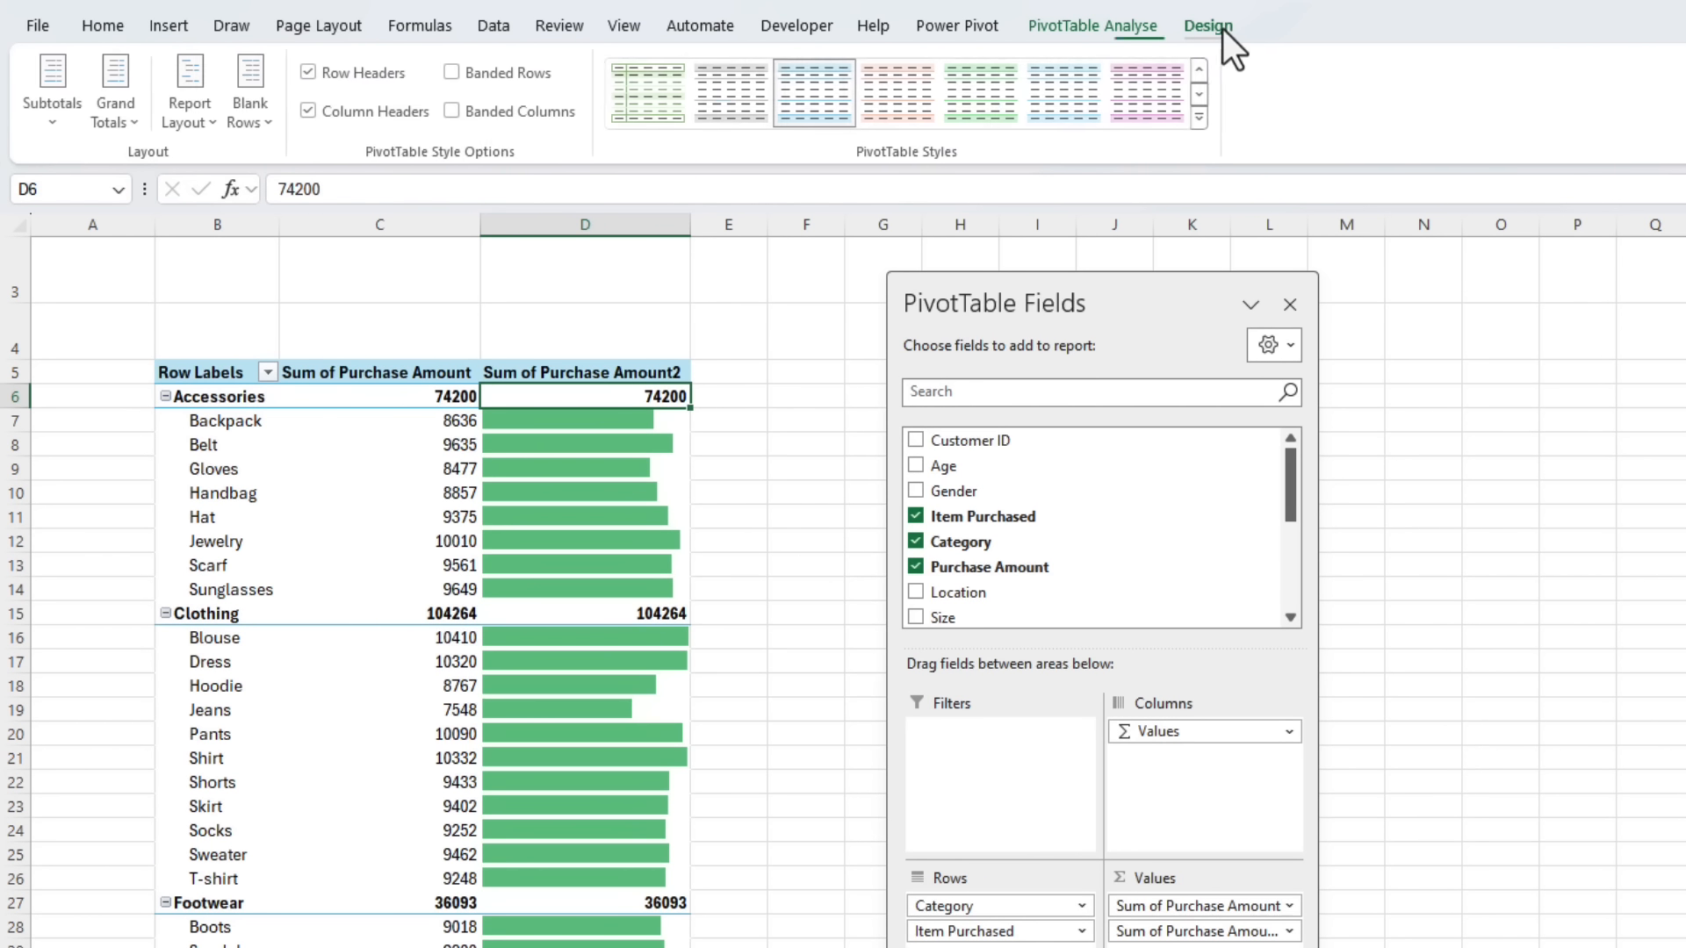
pyautogui.click(61, 120)
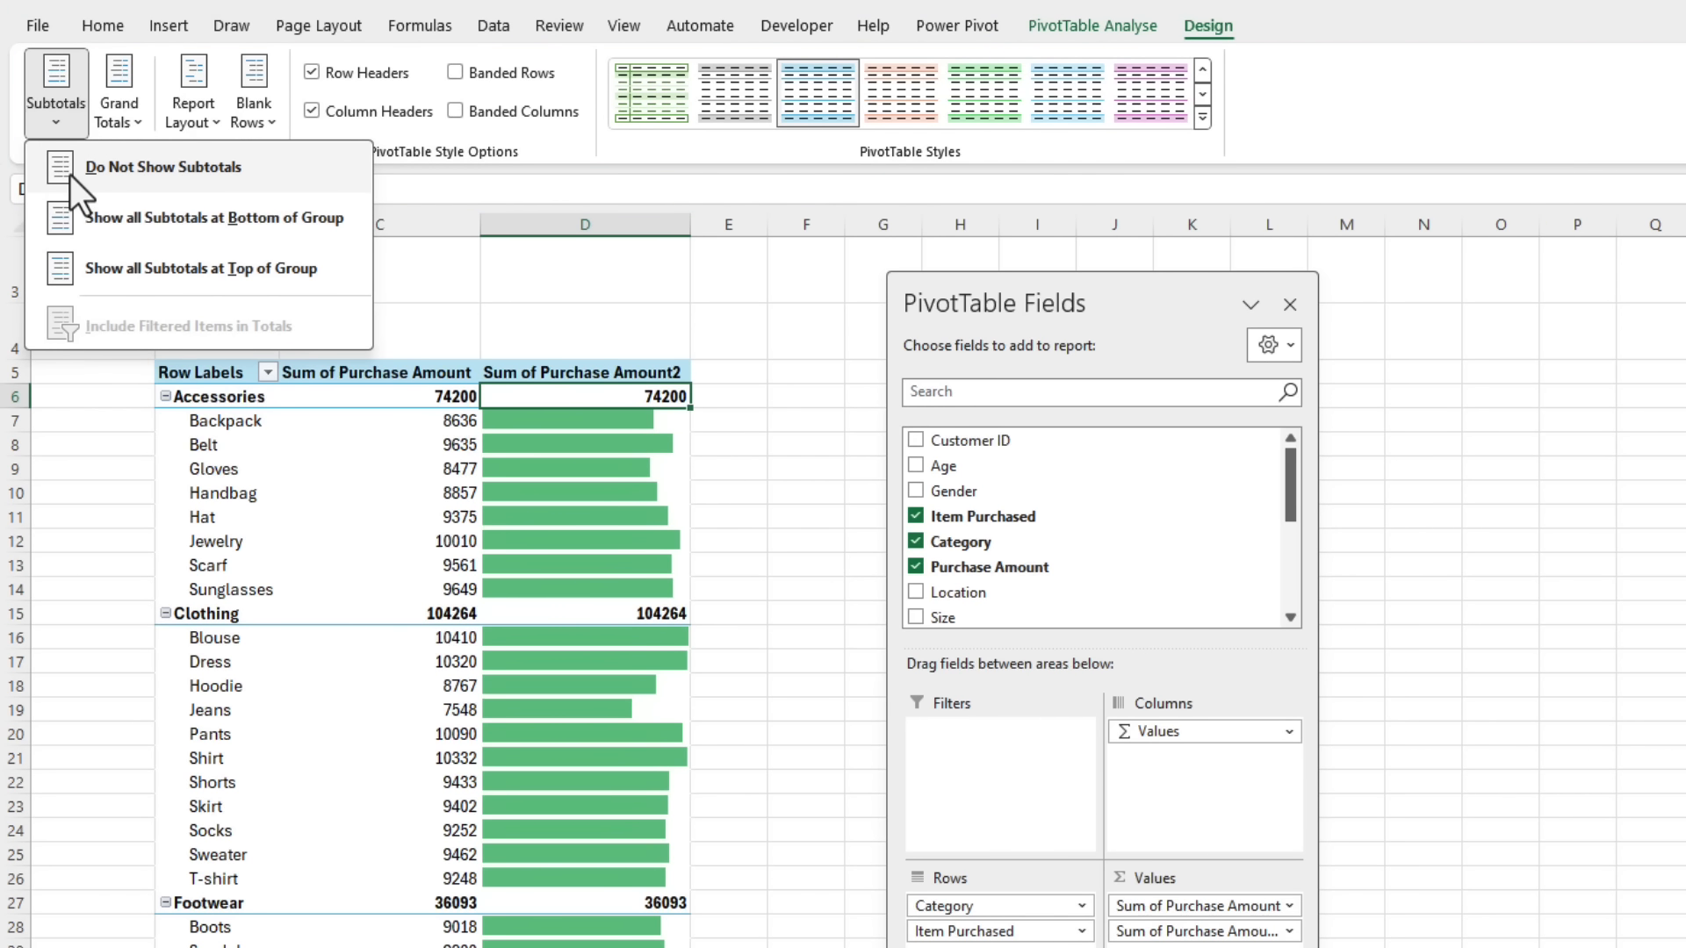
pyautogui.click(71, 176)
pyautogui.click(377, 401)
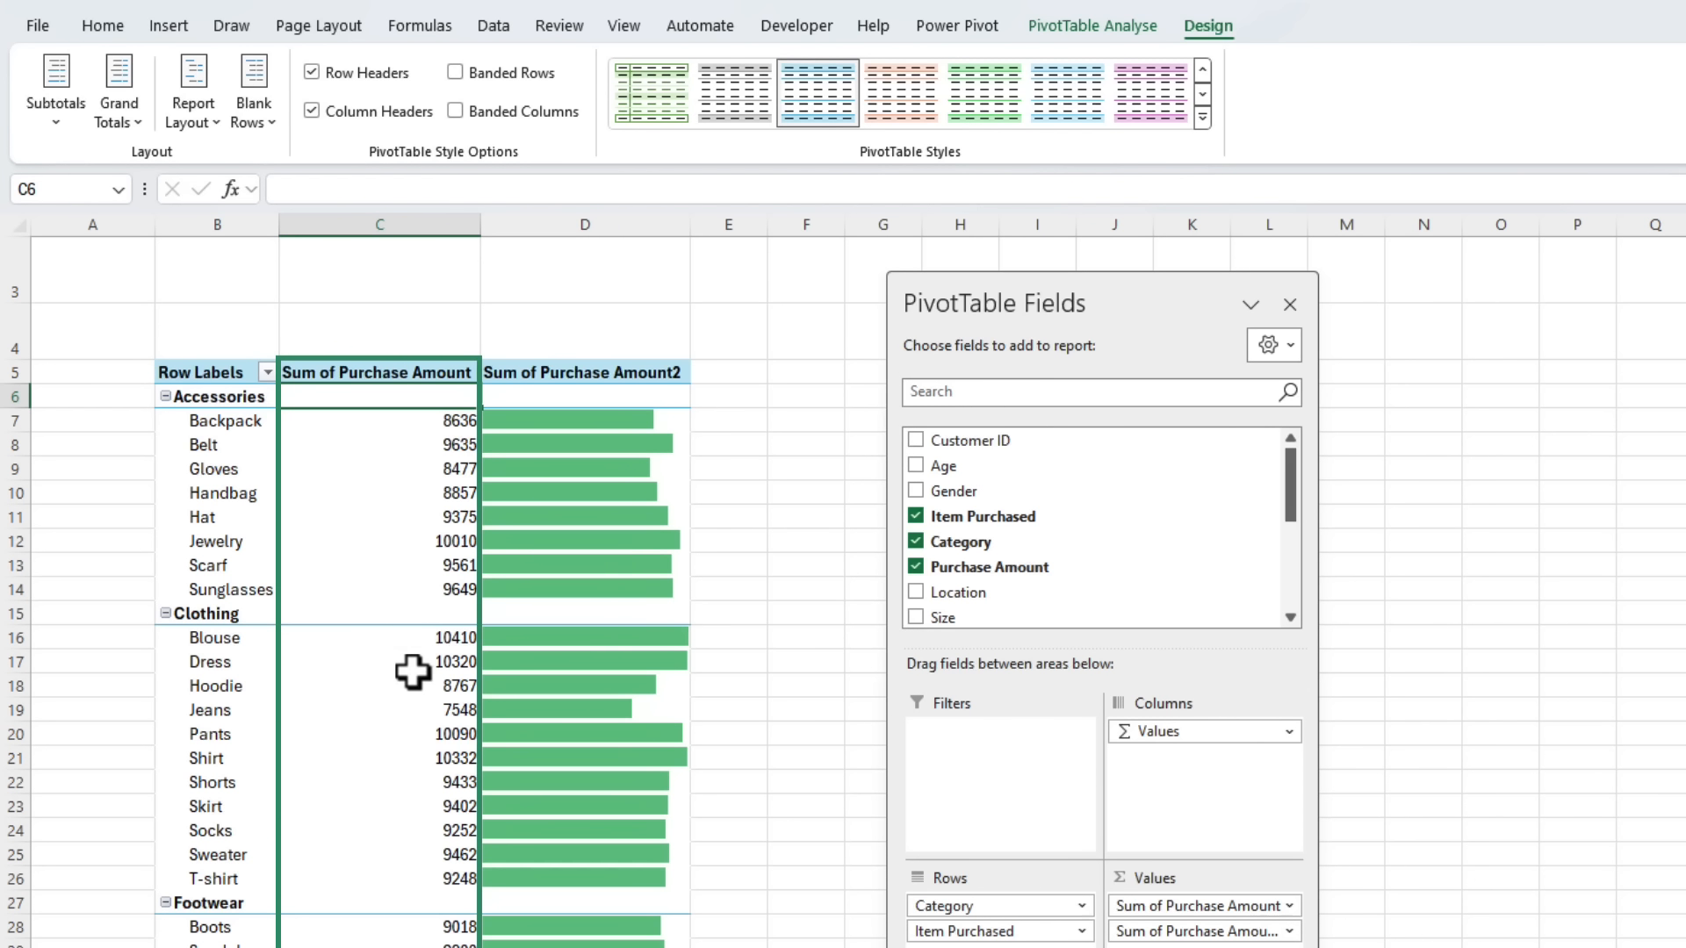
pyautogui.click(61, 131)
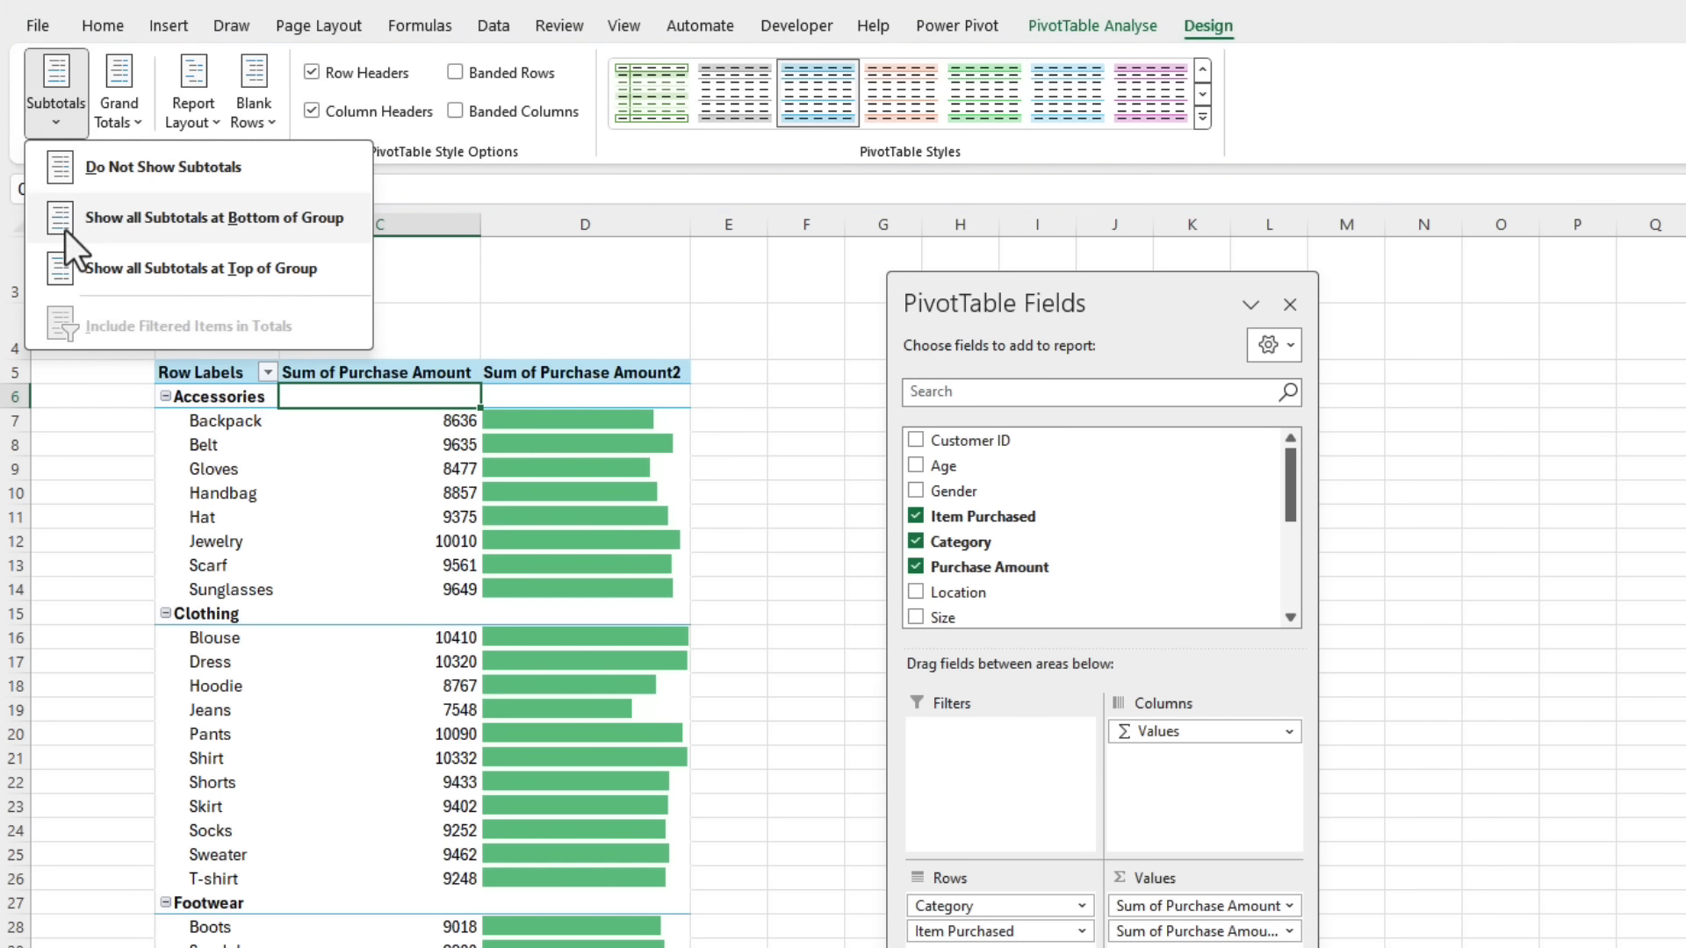
pyautogui.click(66, 258)
# Apply the custom number format ;;; to the data bar column's cells D6 through D35.
pyautogui.moveTo(584, 396); pyautogui.dragTo(594, 941)
pyautogui.moveTo(594, 774); pyautogui.dragTo(594, 928)
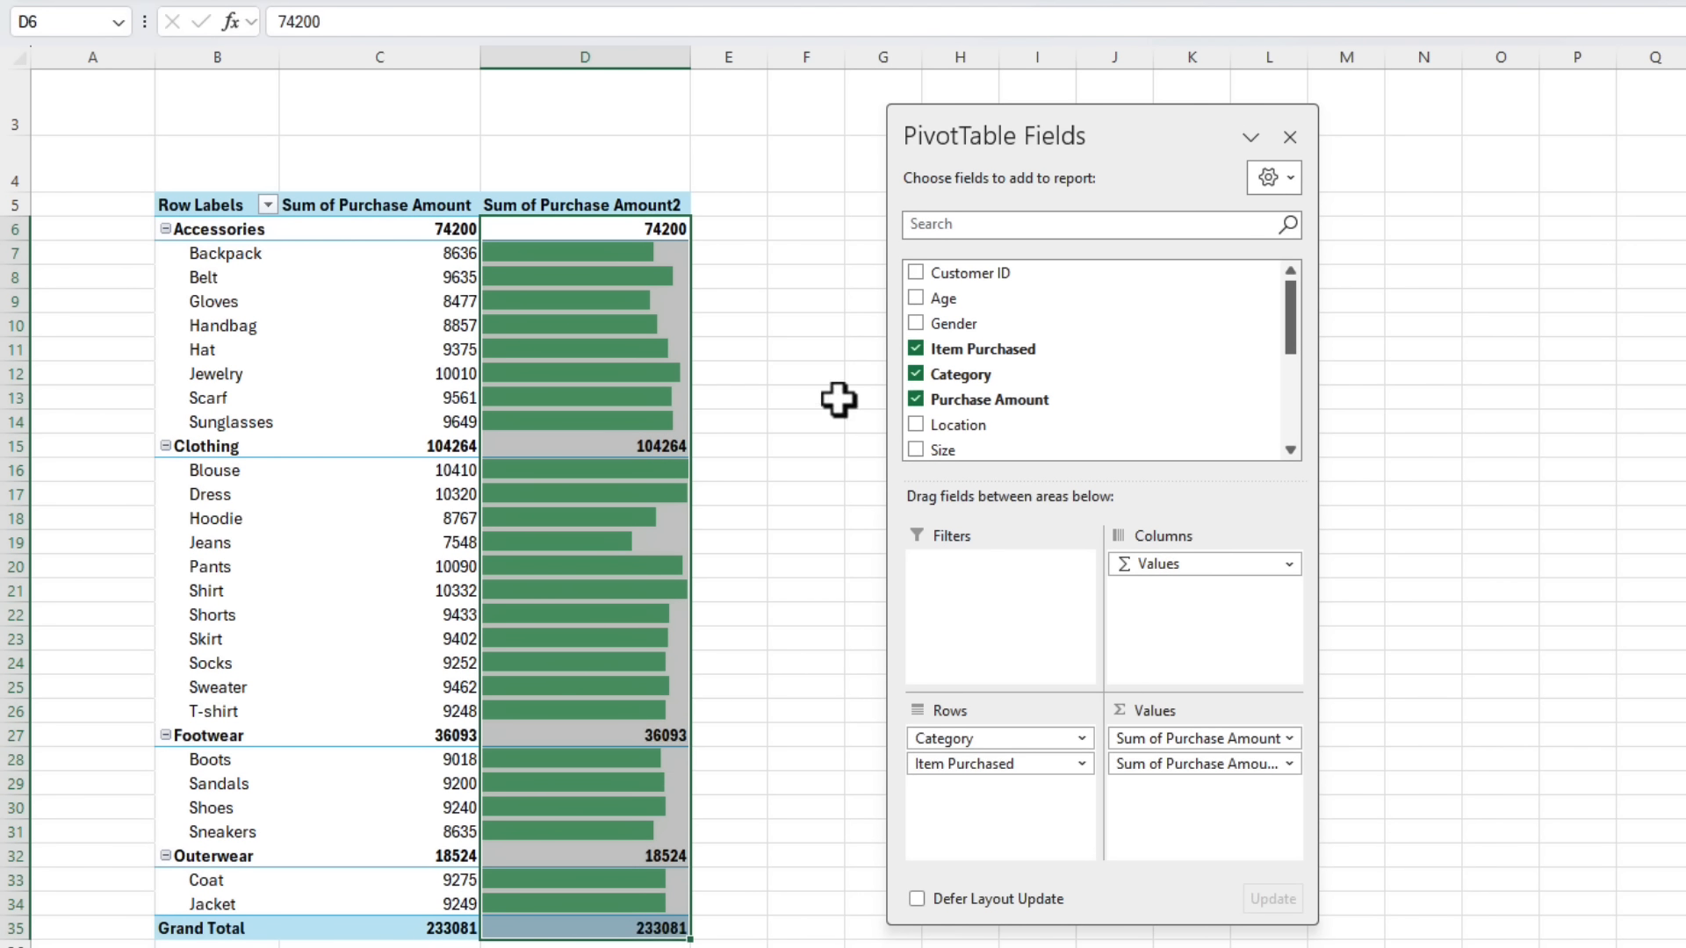
pyautogui.hotkey('ctrl', '1')
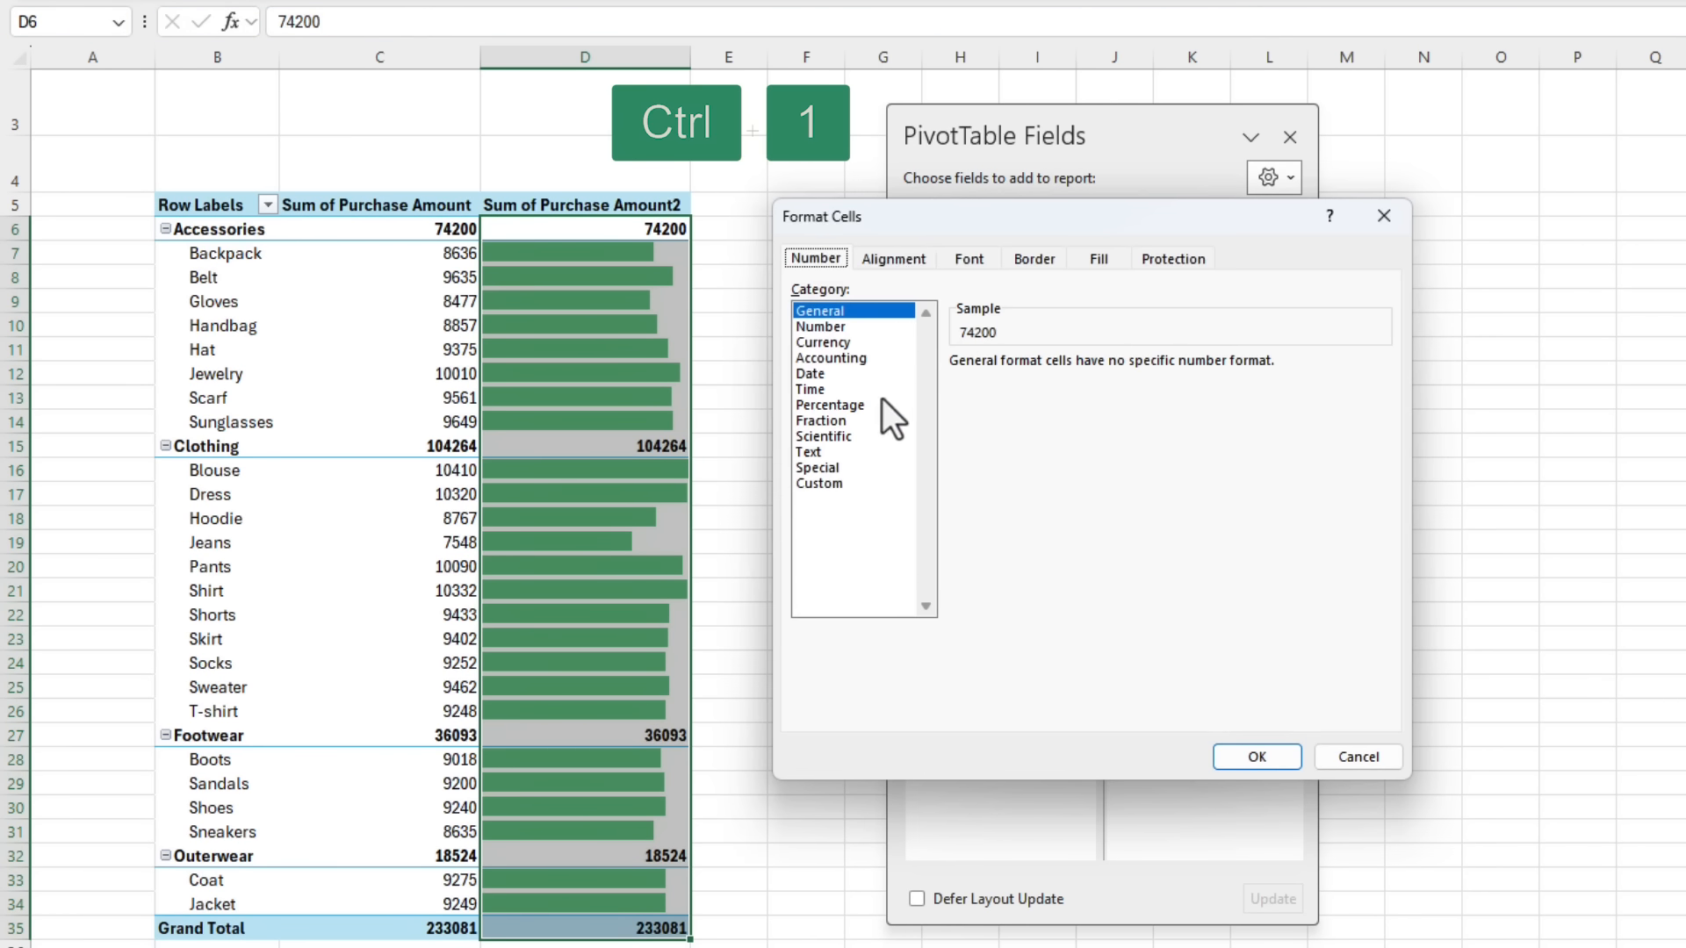
pyautogui.click(881, 482)
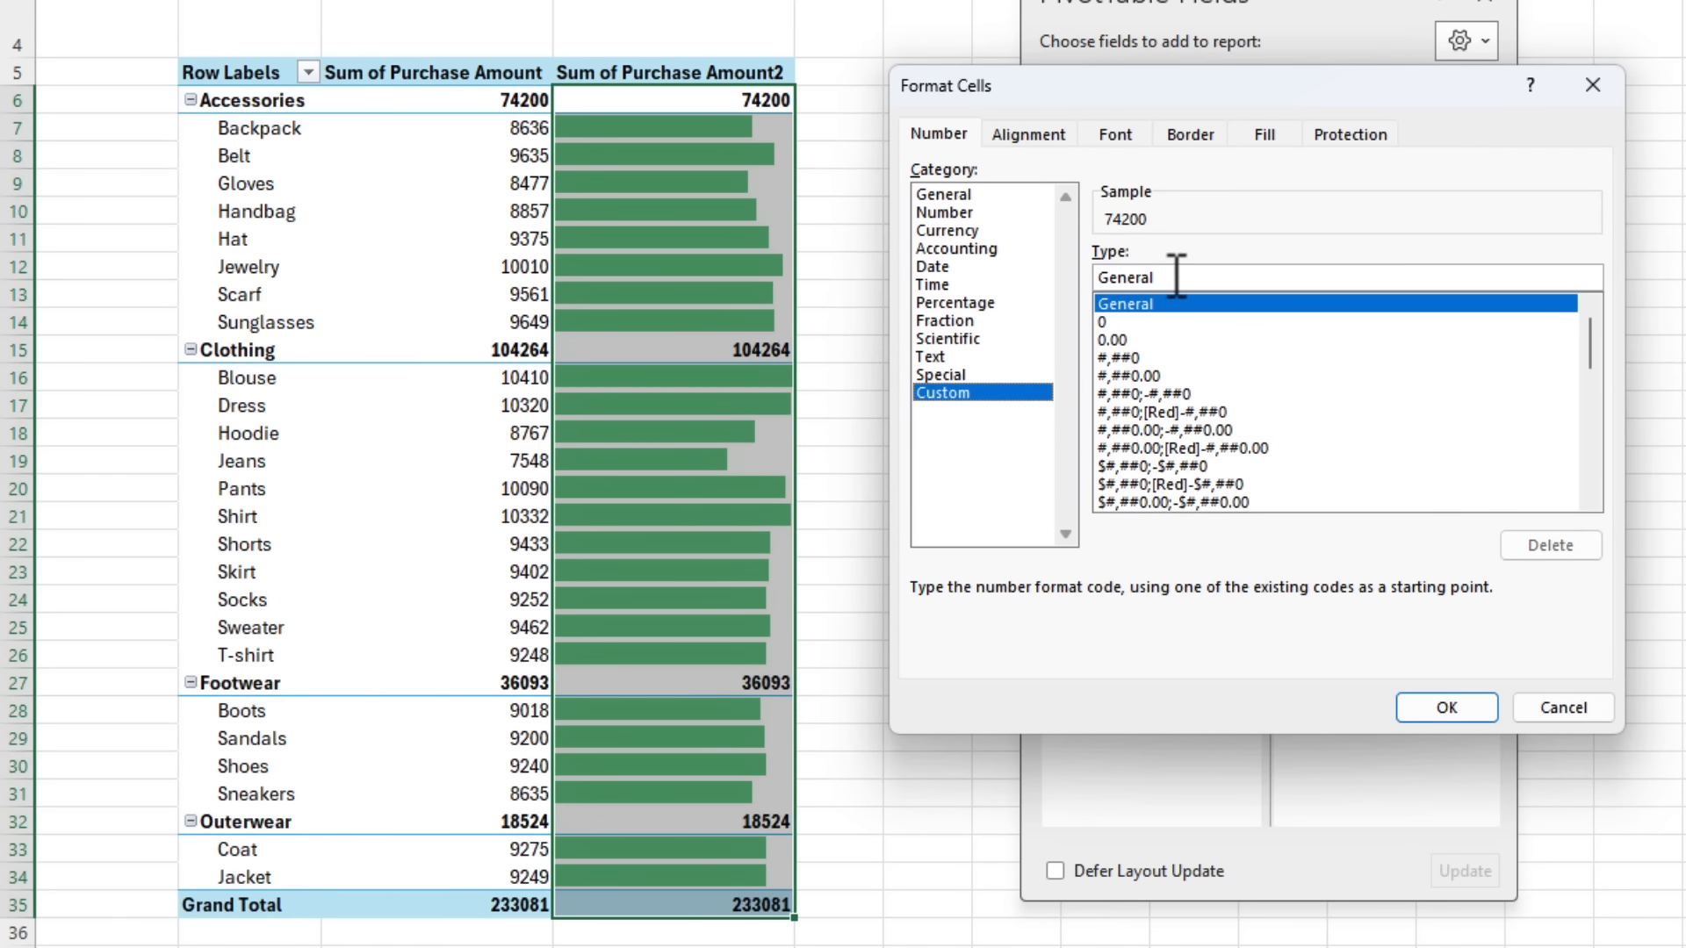
pyautogui.moveTo(1177, 275); pyautogui.dragTo(1124, 275)
pyautogui.write(';;;')
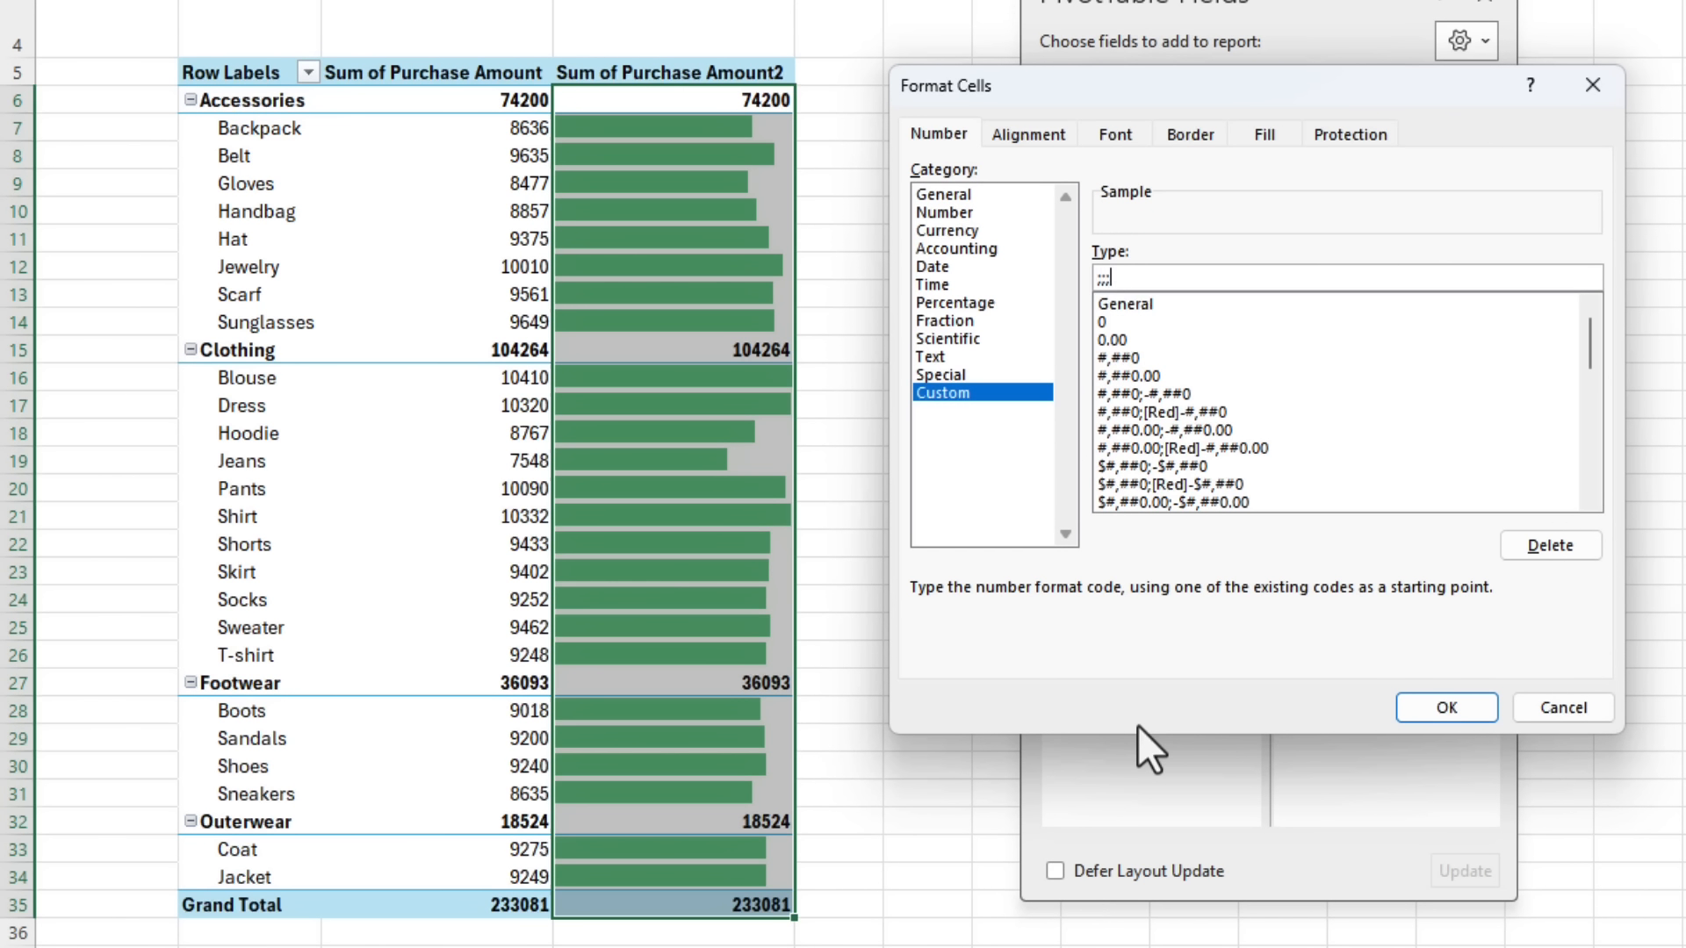
pyautogui.click(1445, 707)
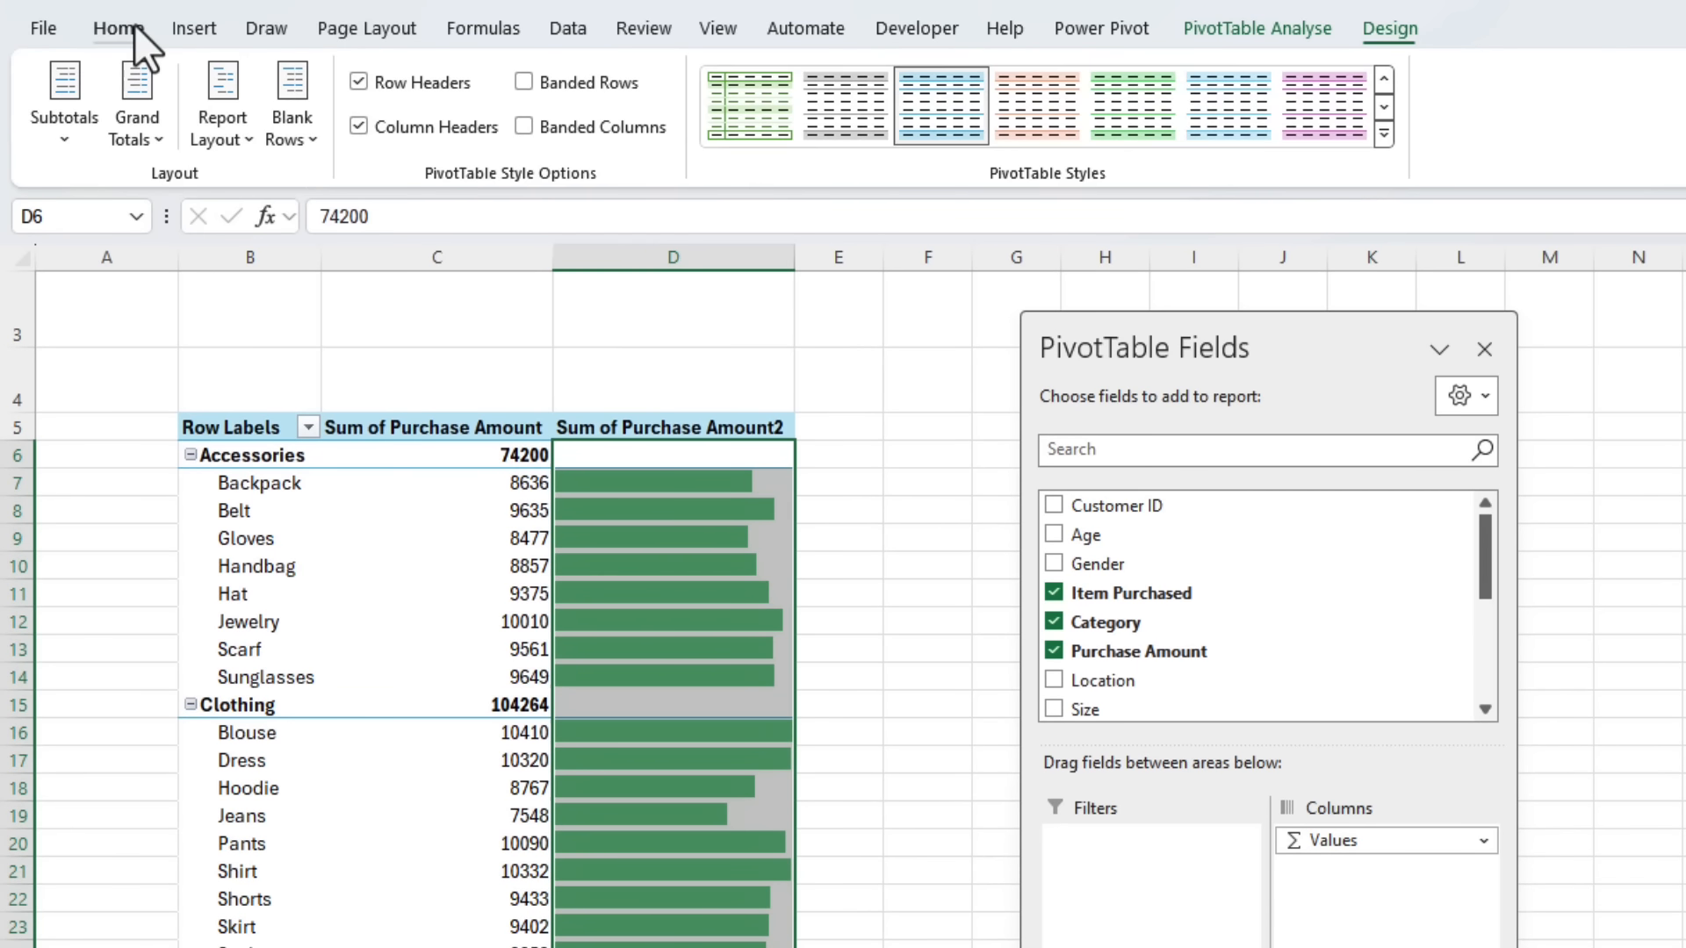
# Review the Show Bar Only setting in the PivotTable's data bar formatting rule.
pyautogui.click(127, 27)
pyautogui.click(1294, 123)
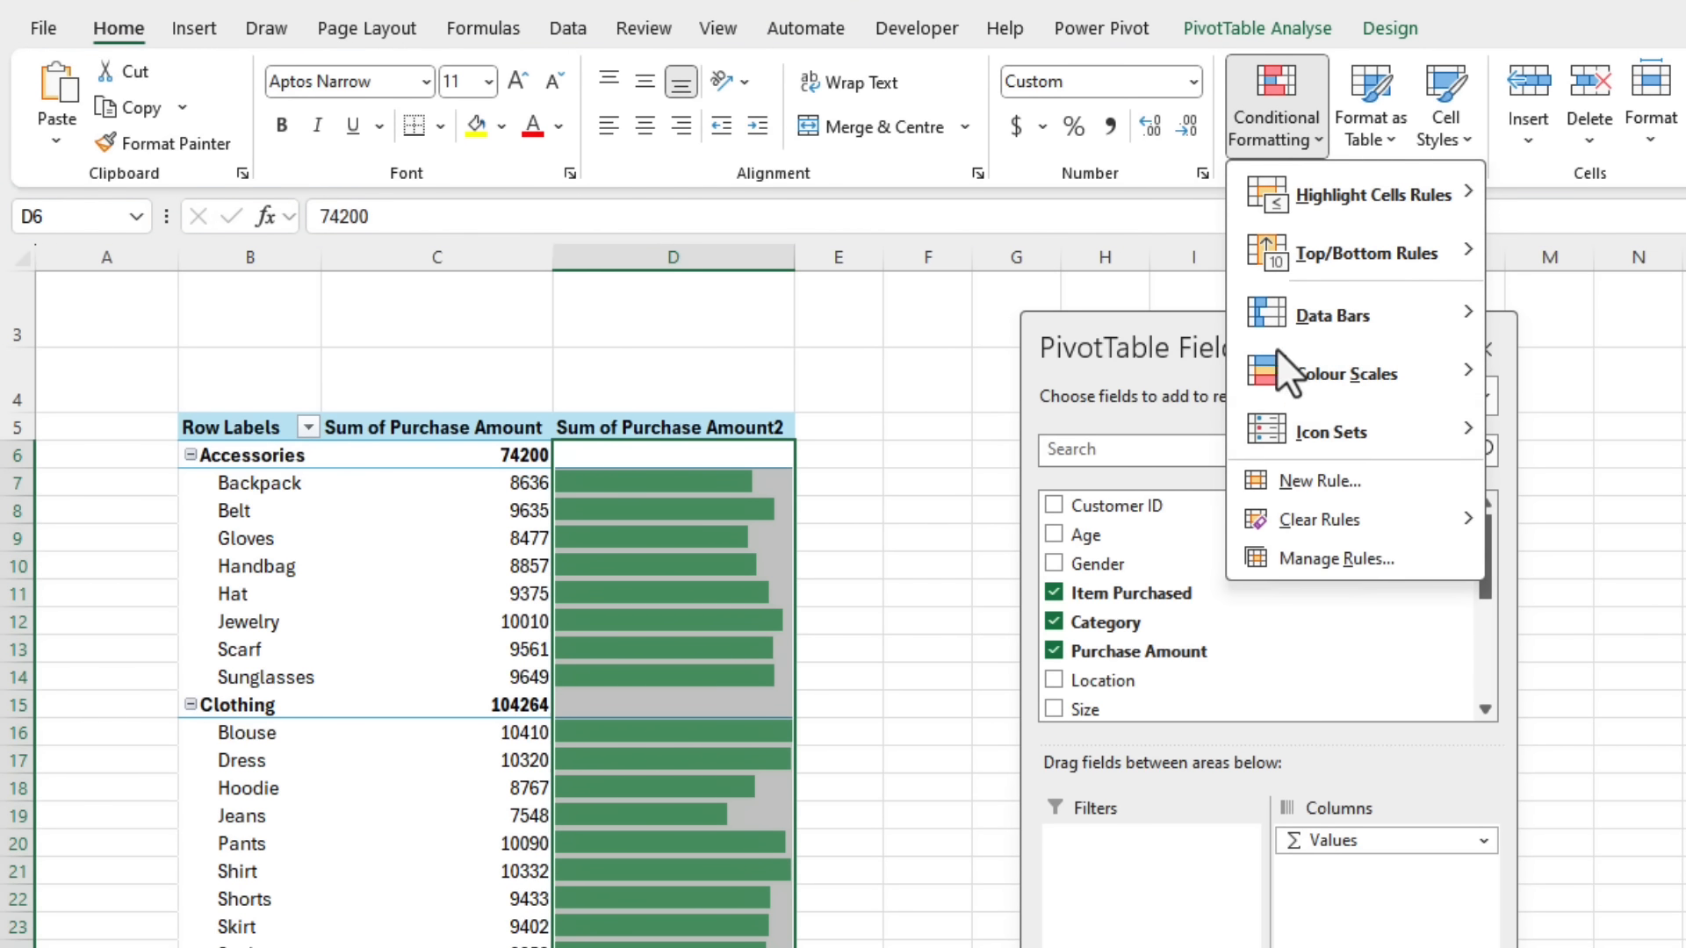
pyautogui.click(1257, 562)
pyautogui.doubleClick(1044, 780)
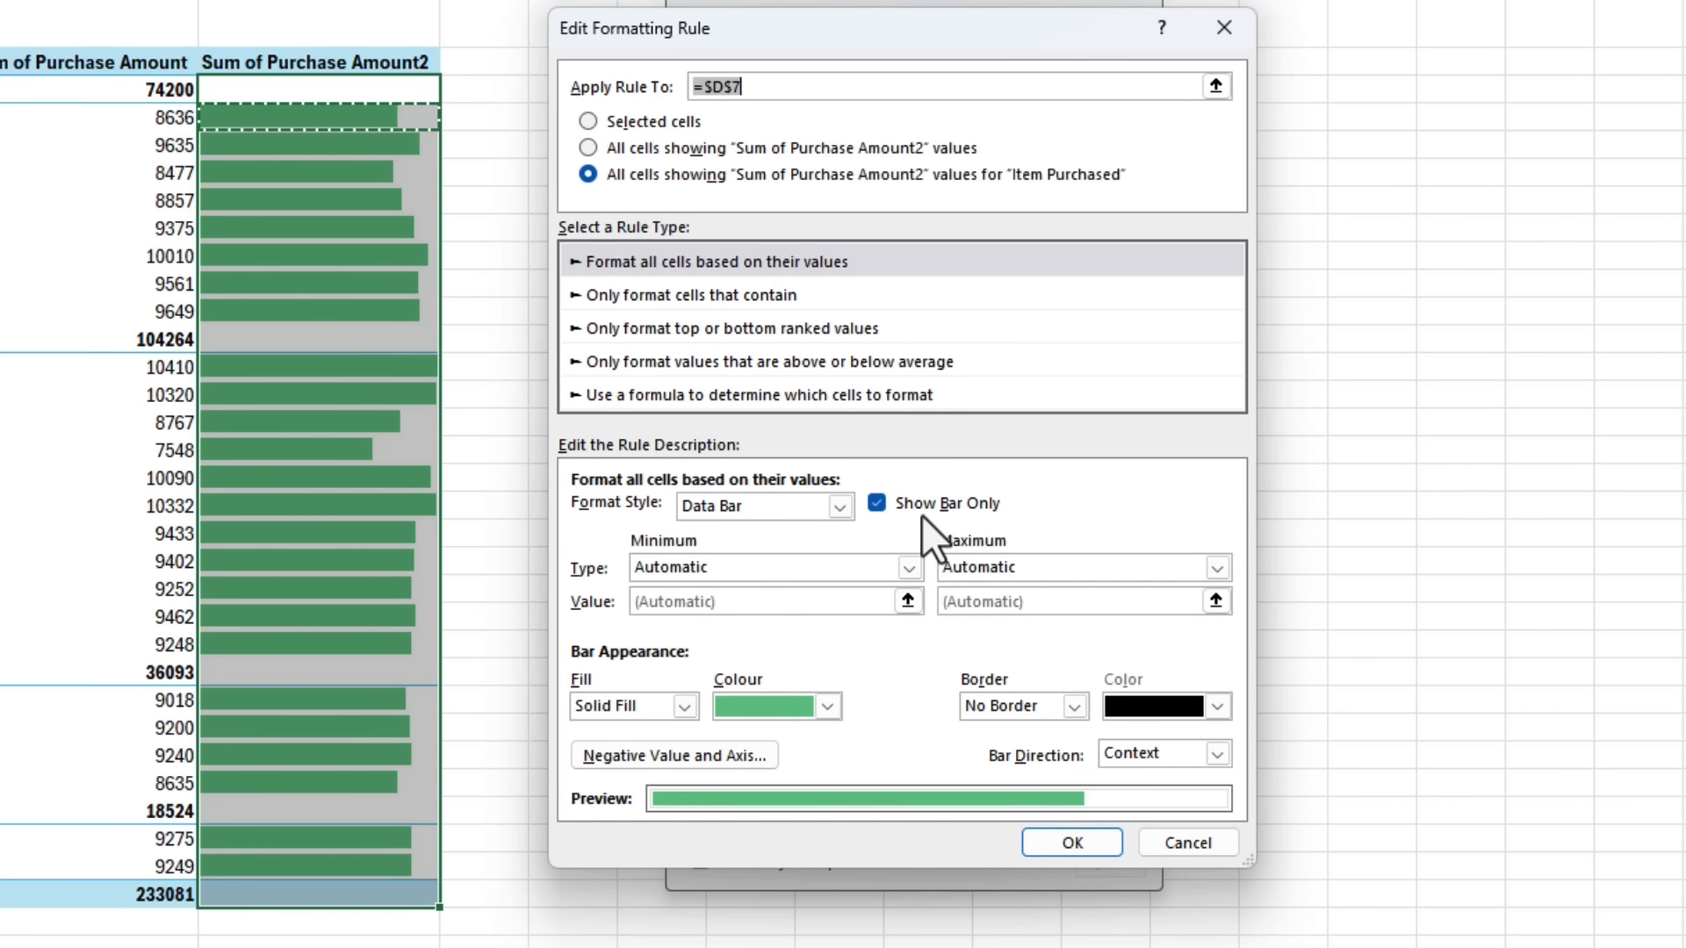
pyautogui.click(1168, 840)
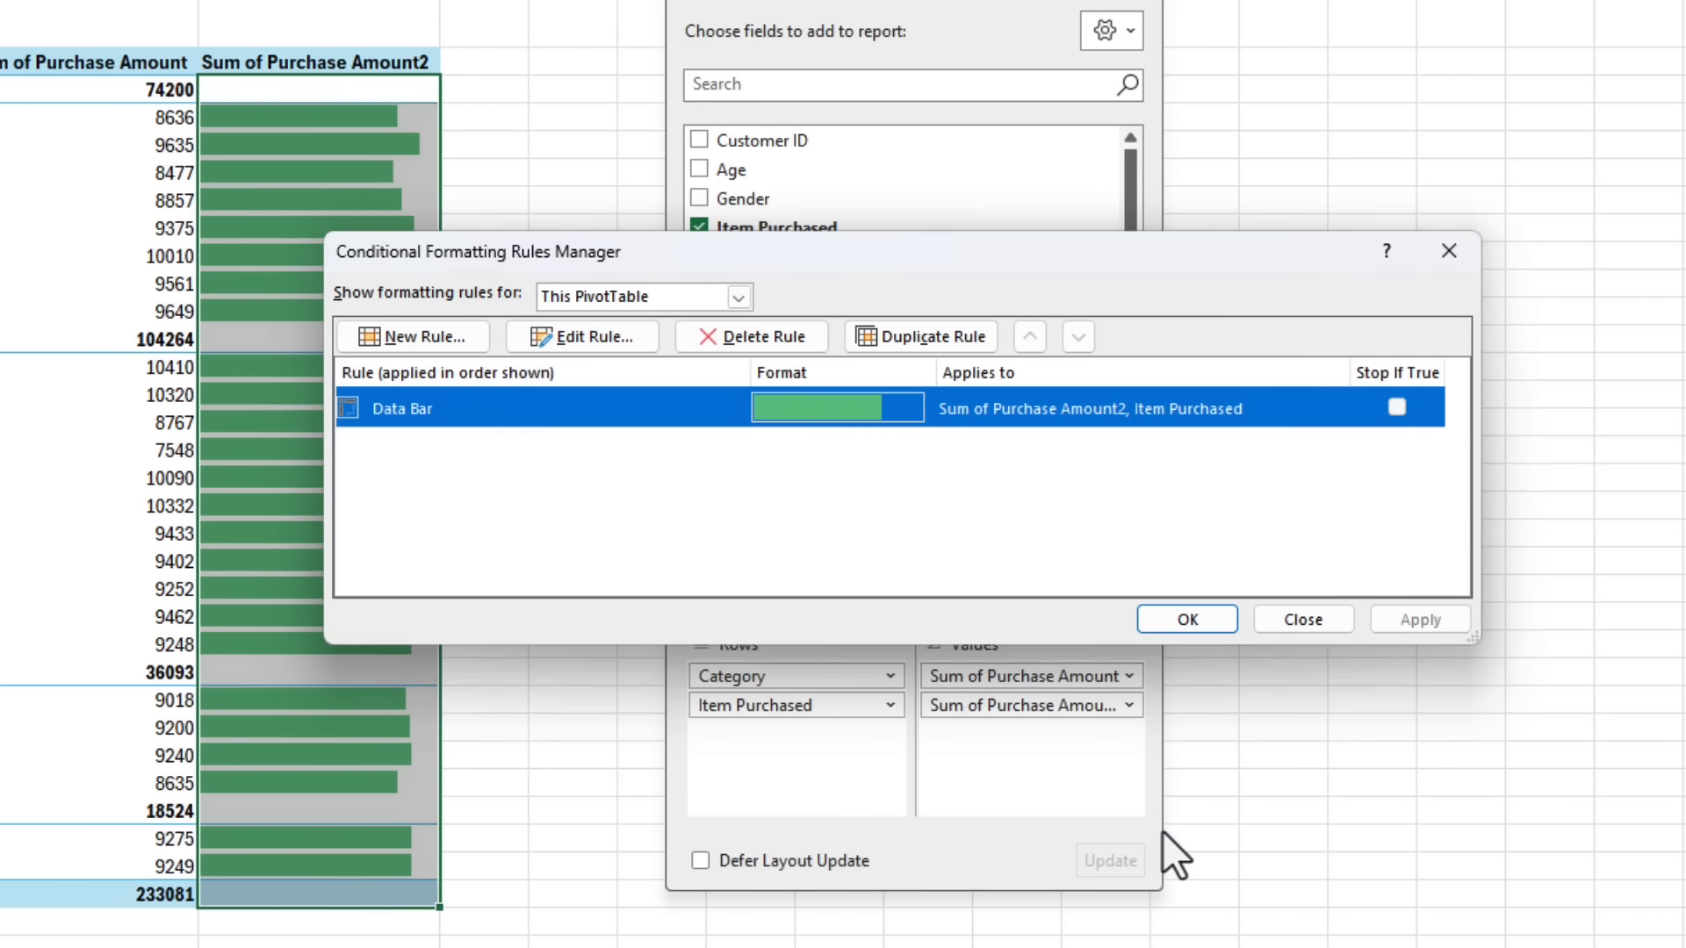
pyautogui.click(1189, 623)
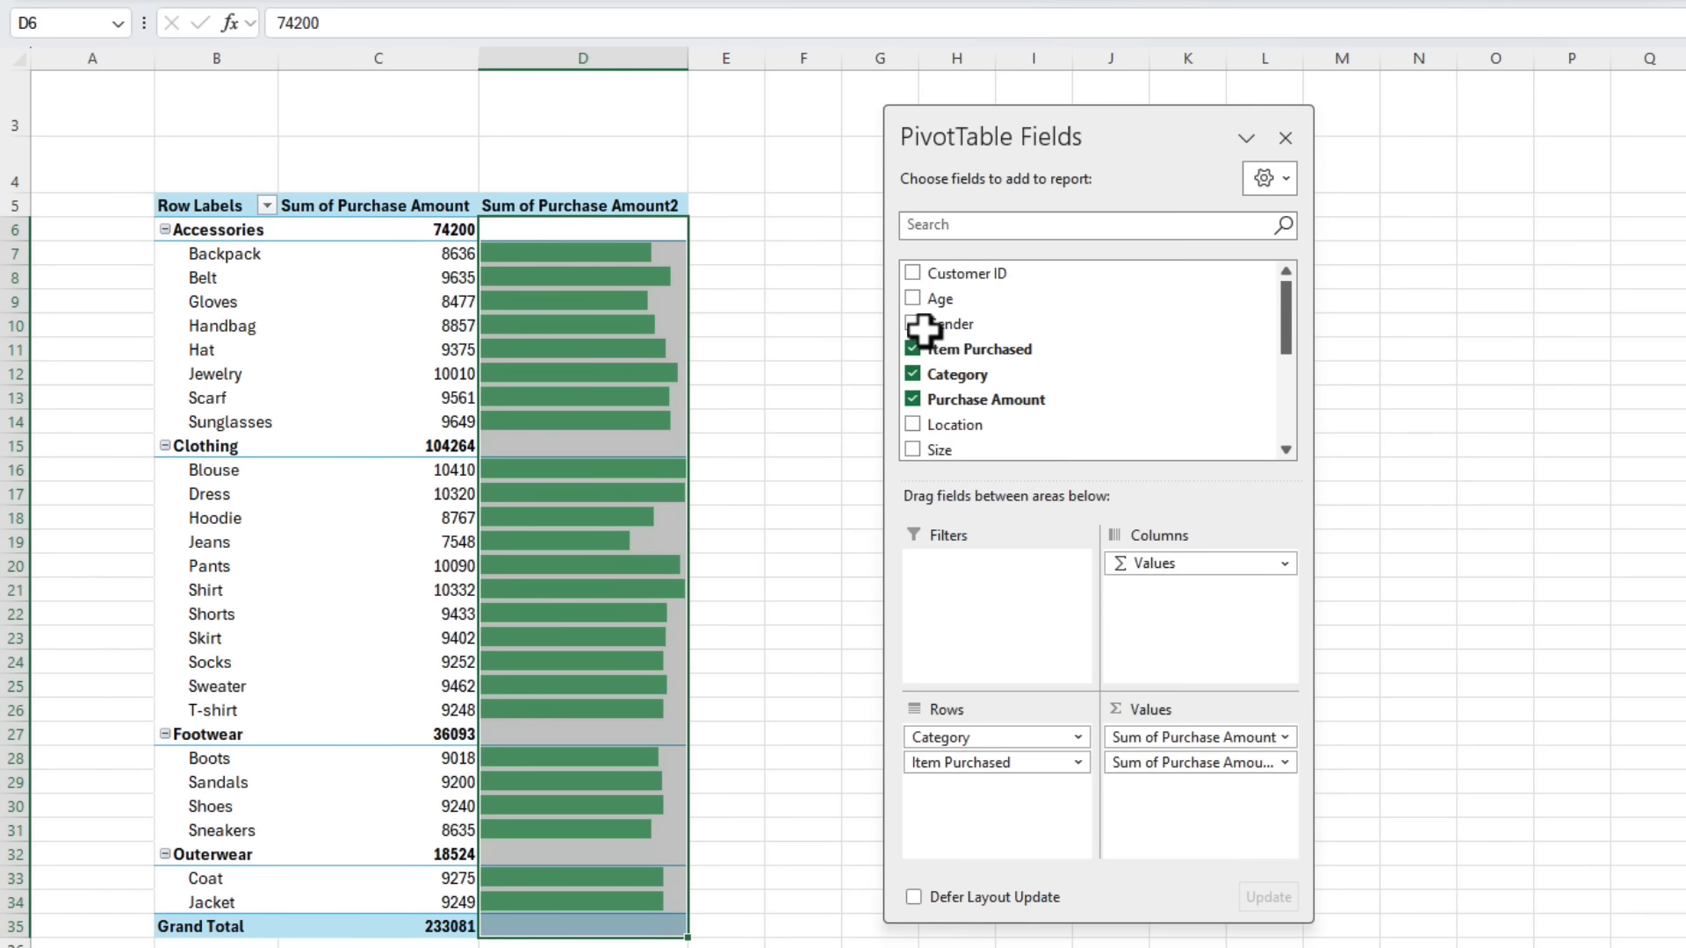
# Replace the data bar column's heading in D5 with a blank space.
pyautogui.click(628, 202)
pyautogui.press('BackSpace')
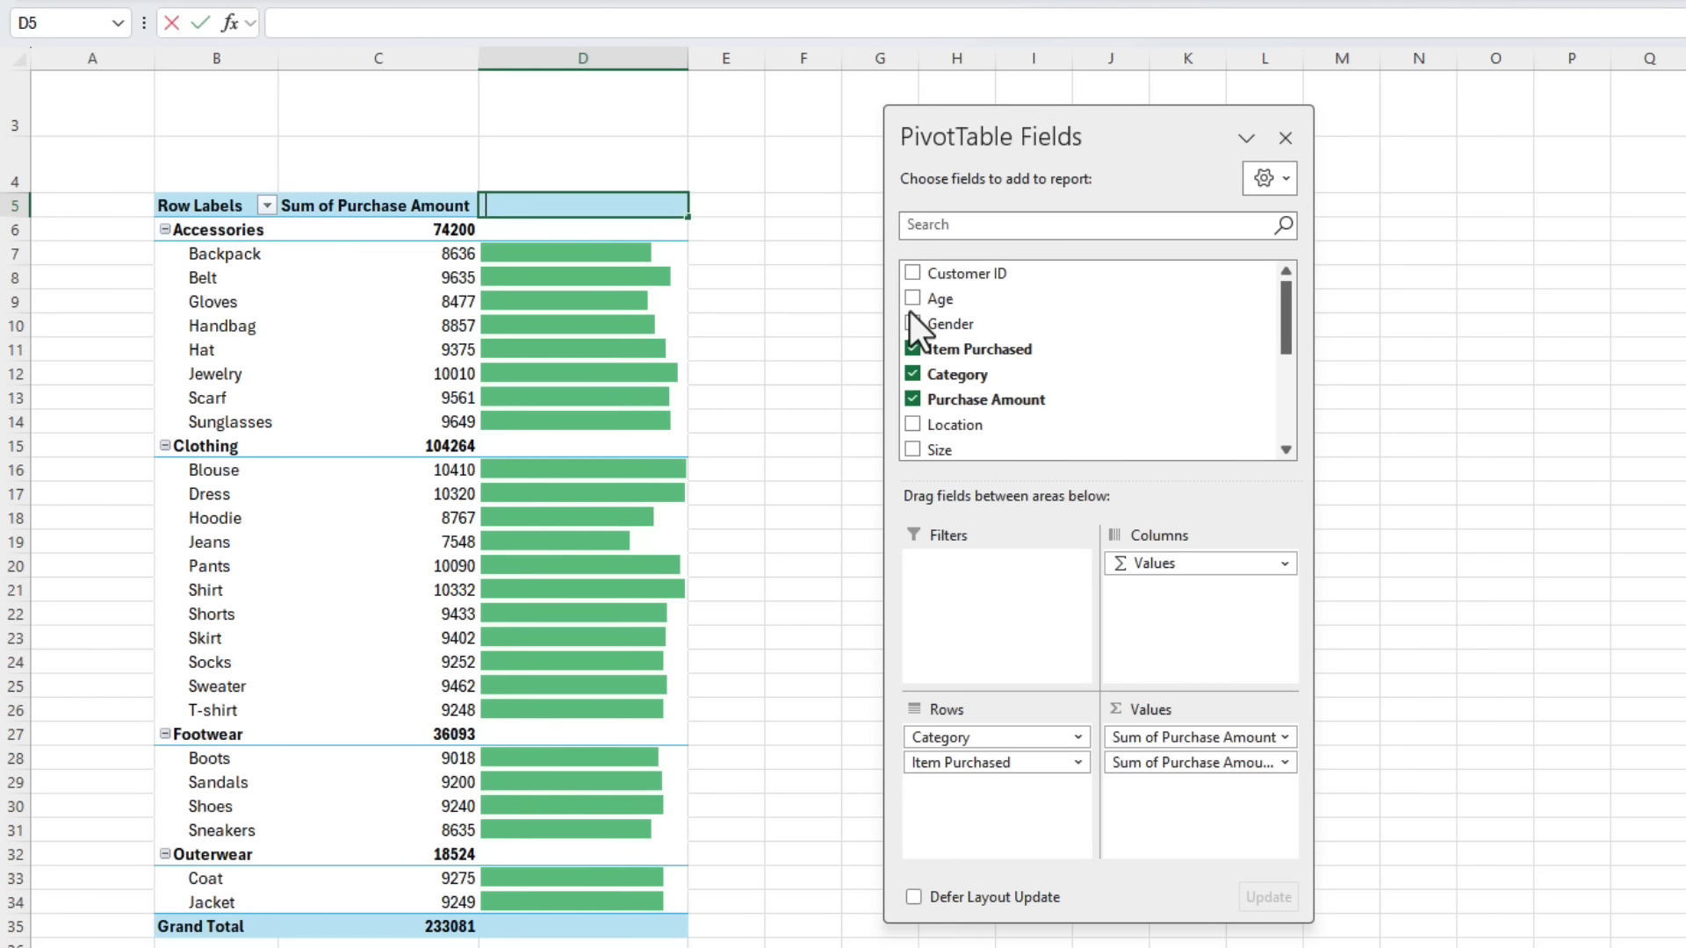
pyautogui.press('Return')
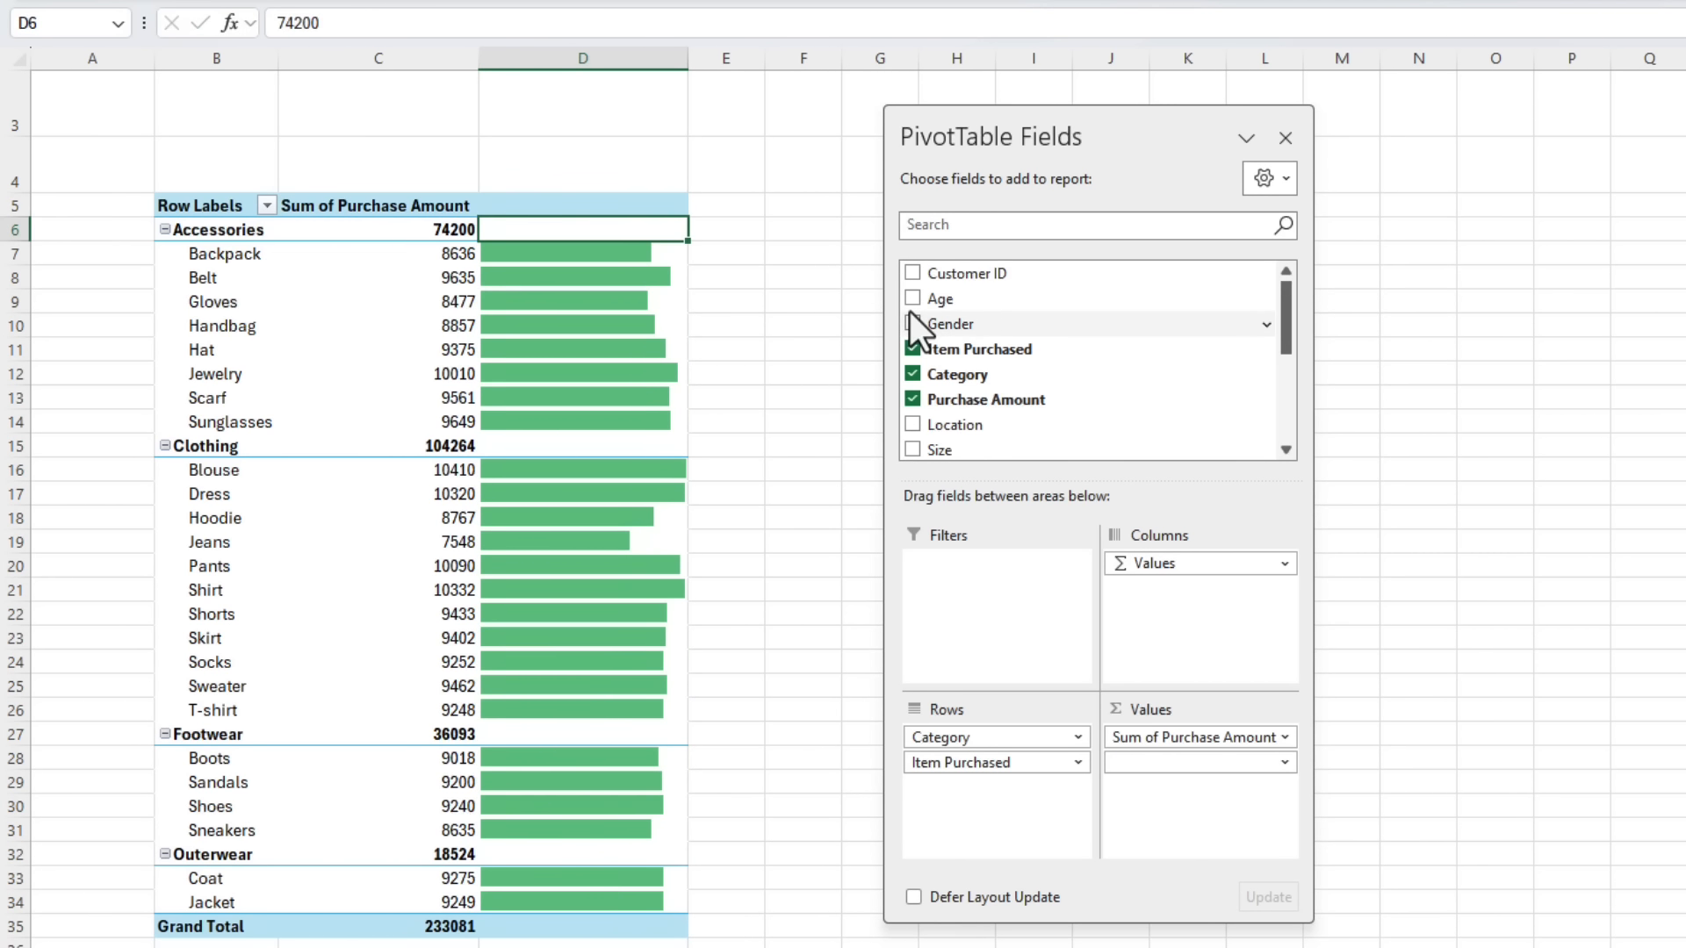
# Narrow column D so the PivotTable's data bars take up less width.
pyautogui.moveTo(690, 58); pyautogui.dragTo(638, 58)
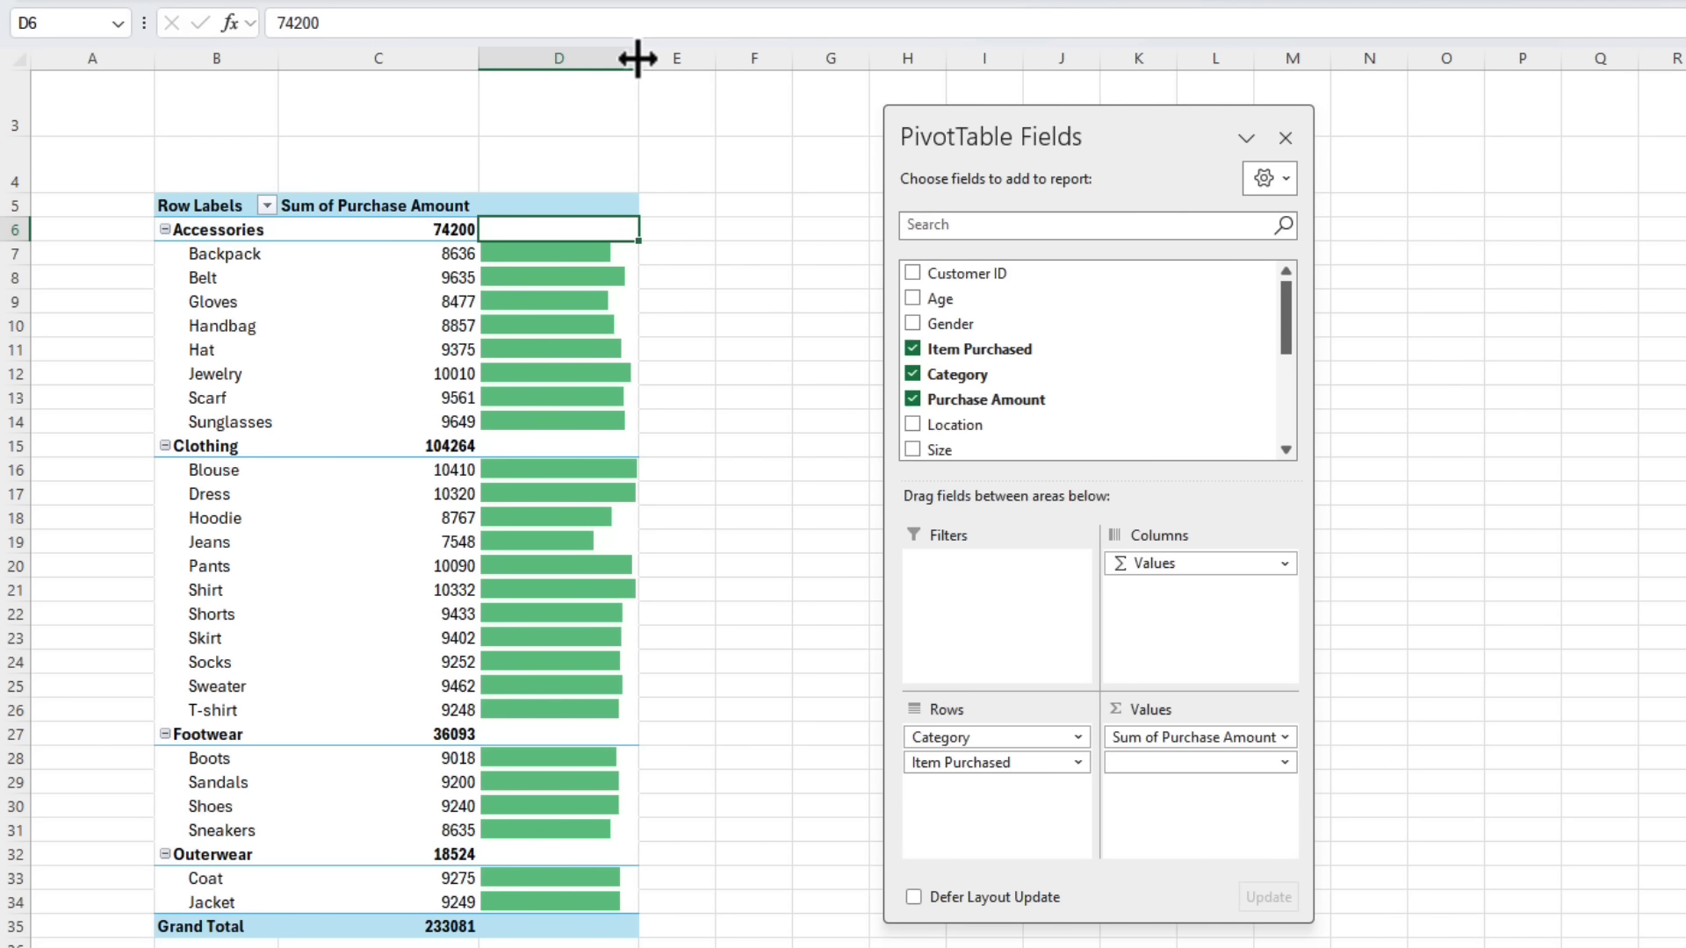
pyautogui.click(562, 374)
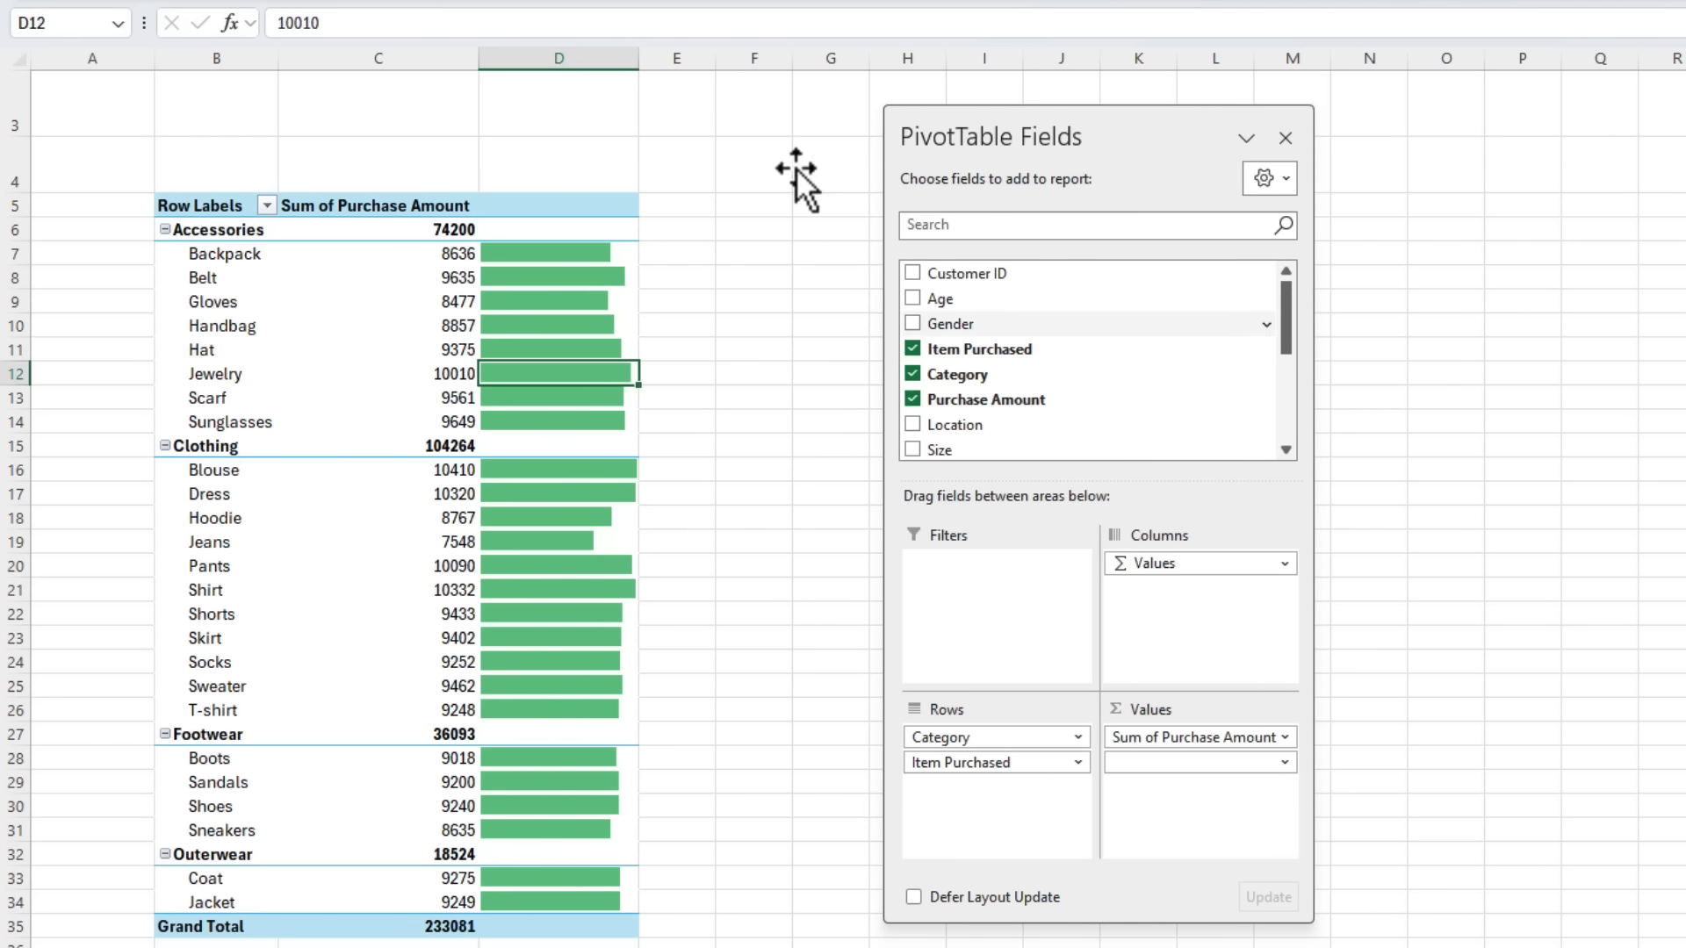
# Add a slicer for the Gender field and place it beside the data bars, clear of the field list.
pyautogui.rightClick(1020, 325)
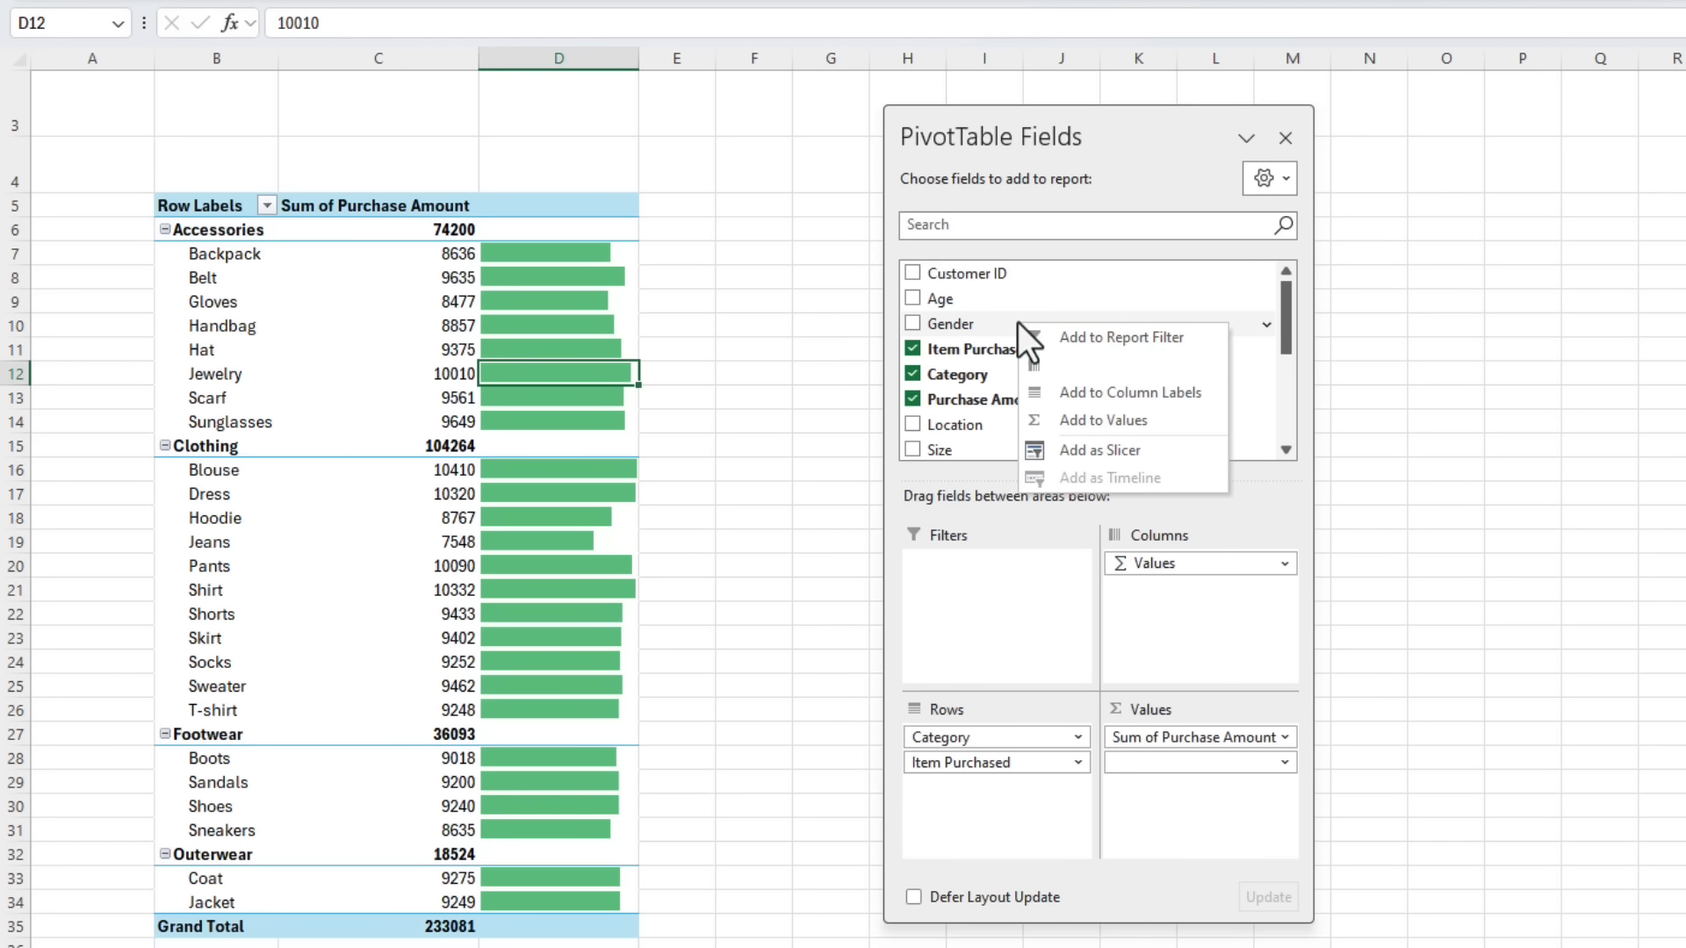
pyautogui.click(1165, 451)
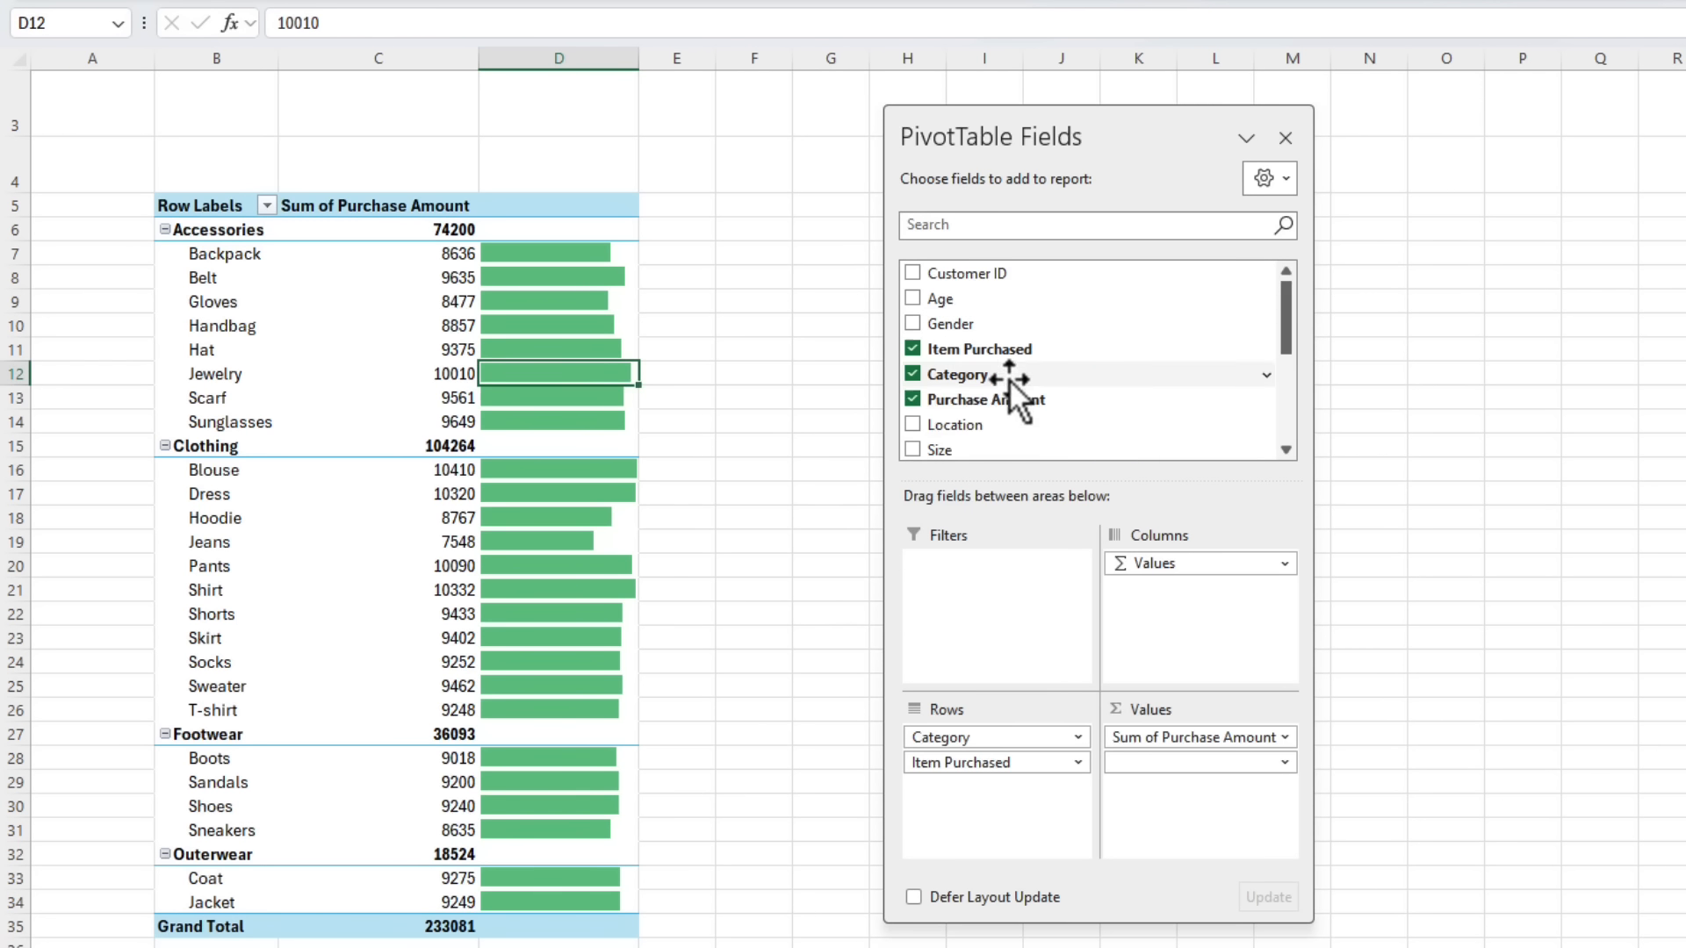
pyautogui.moveTo(1097, 128); pyautogui.dragTo(1405, 142)
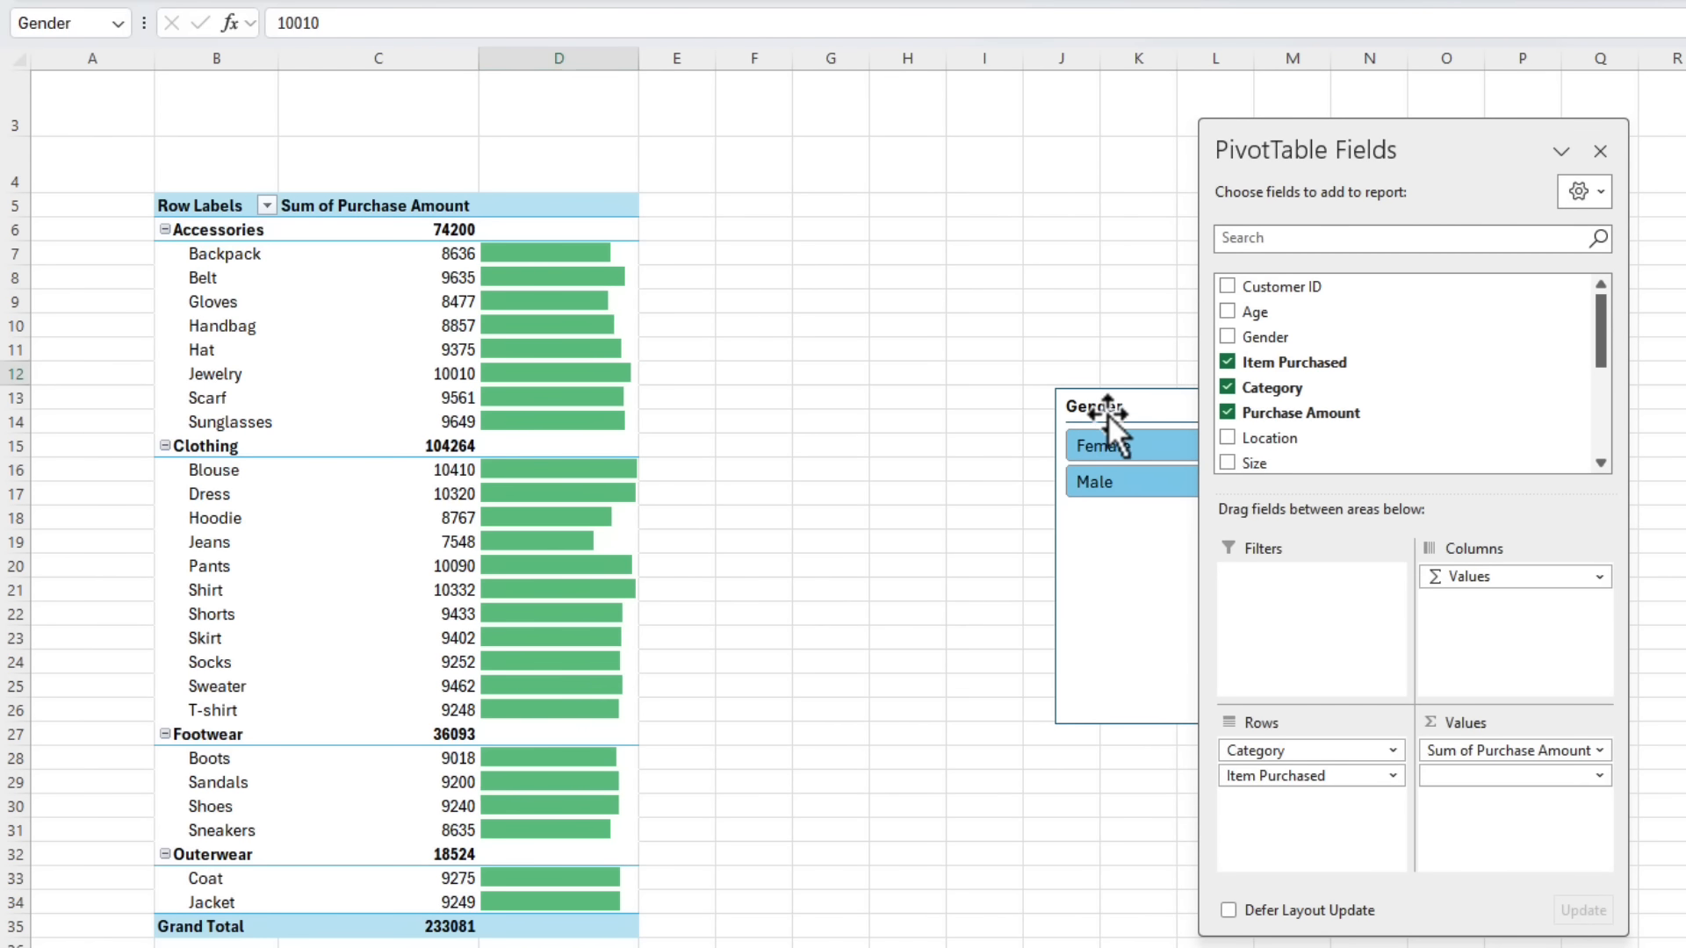
pyautogui.moveTo(1108, 422); pyautogui.dragTo(736, 228)
# Switch the Gender slicer back and forth between Female and Male, finishing on Male.
pyautogui.click(798, 245)
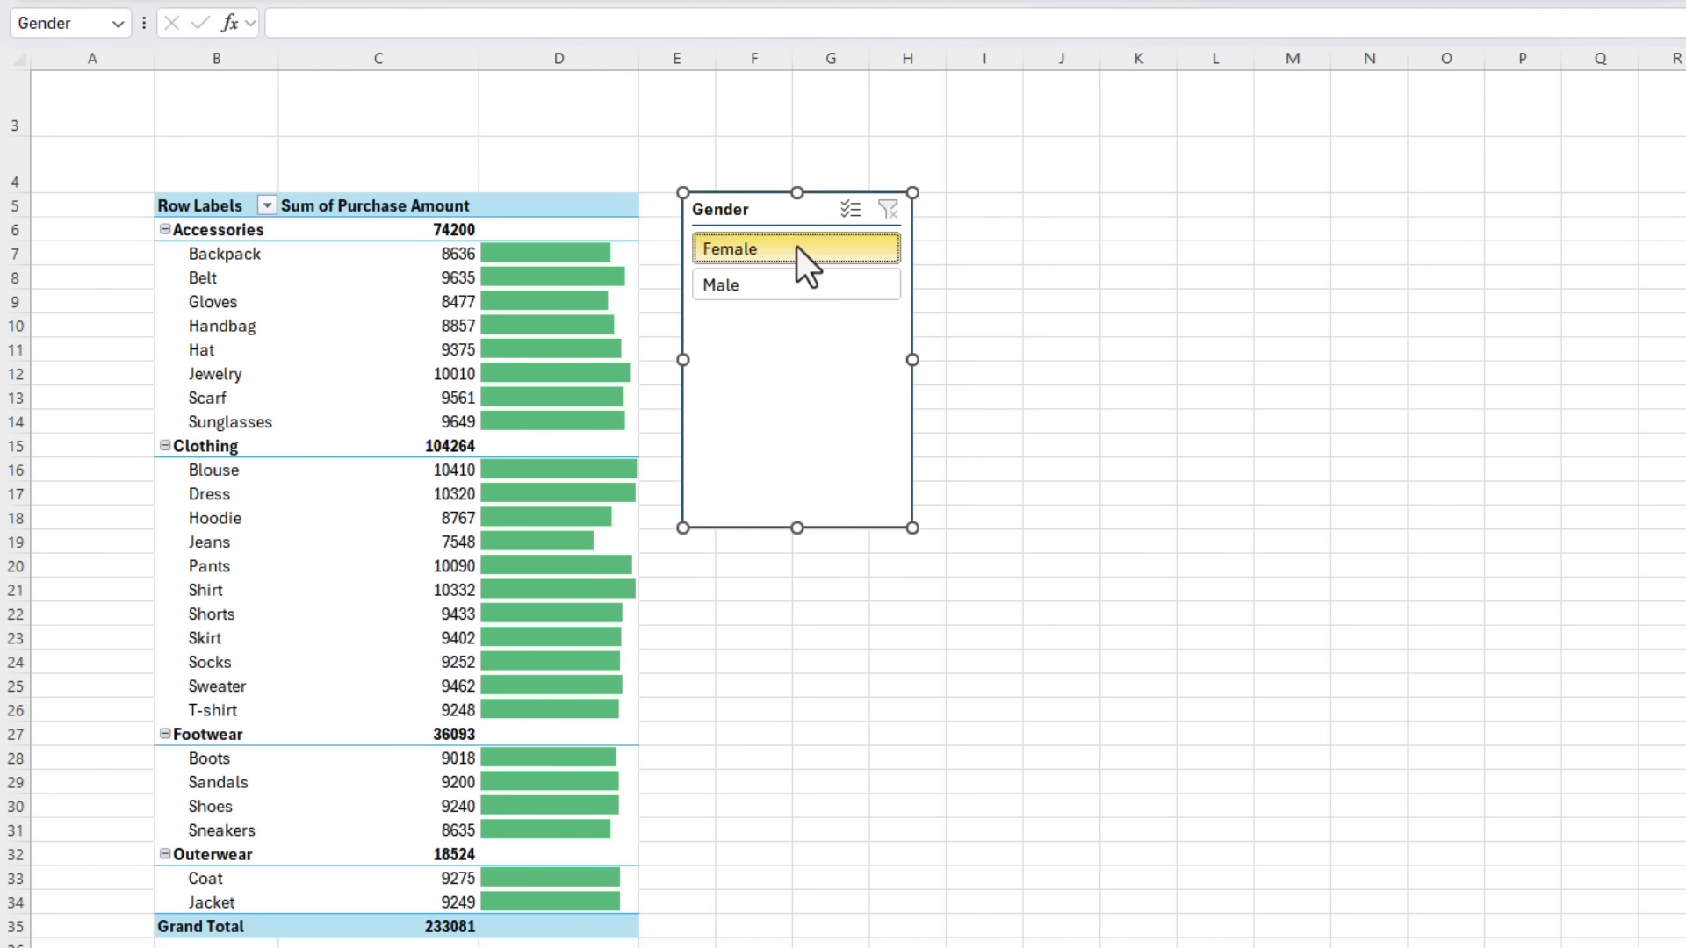
pyautogui.click(800, 276)
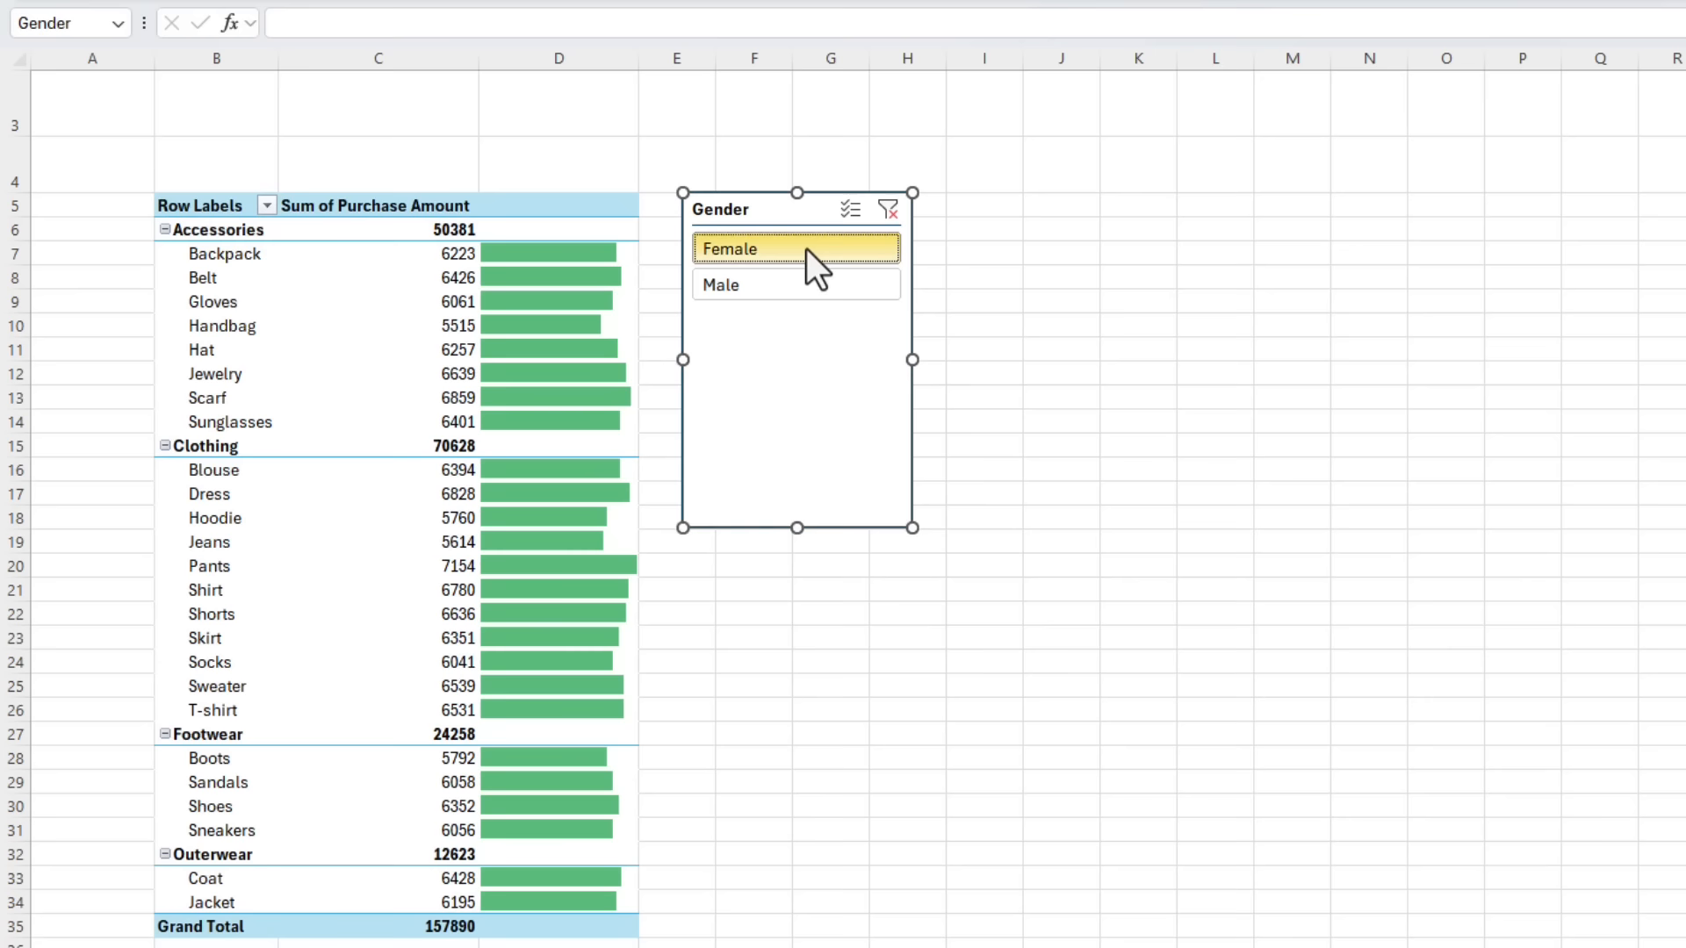
pyautogui.click(806, 249)
pyautogui.click(808, 279)
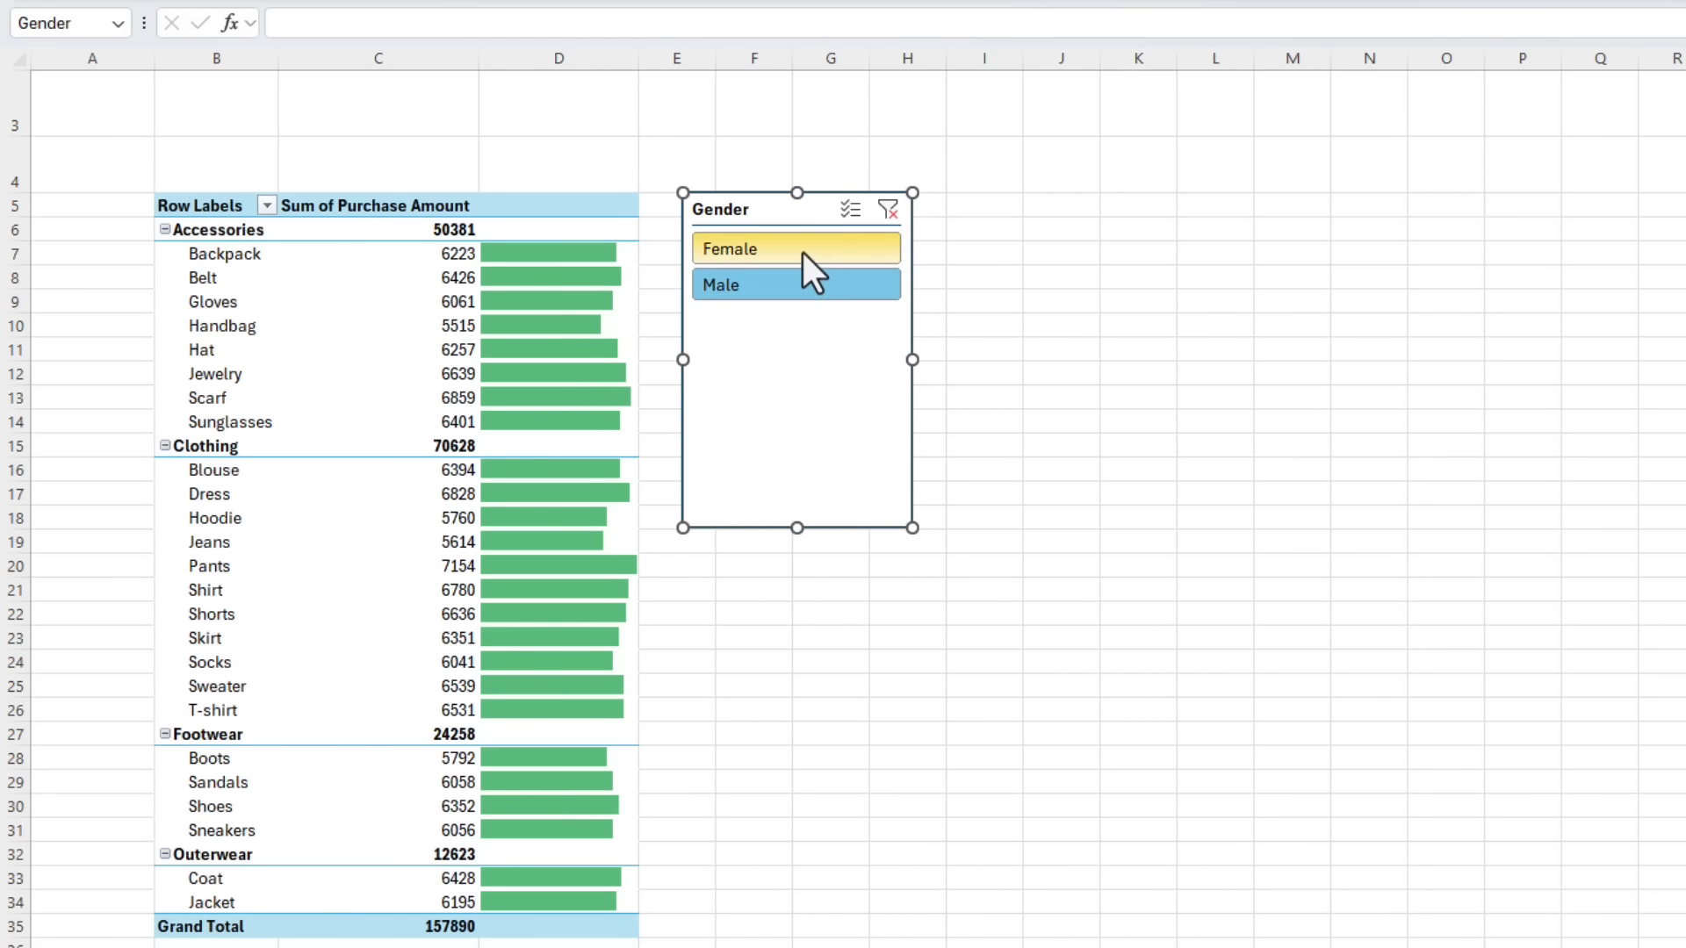
pyautogui.click(802, 252)
pyautogui.click(804, 281)
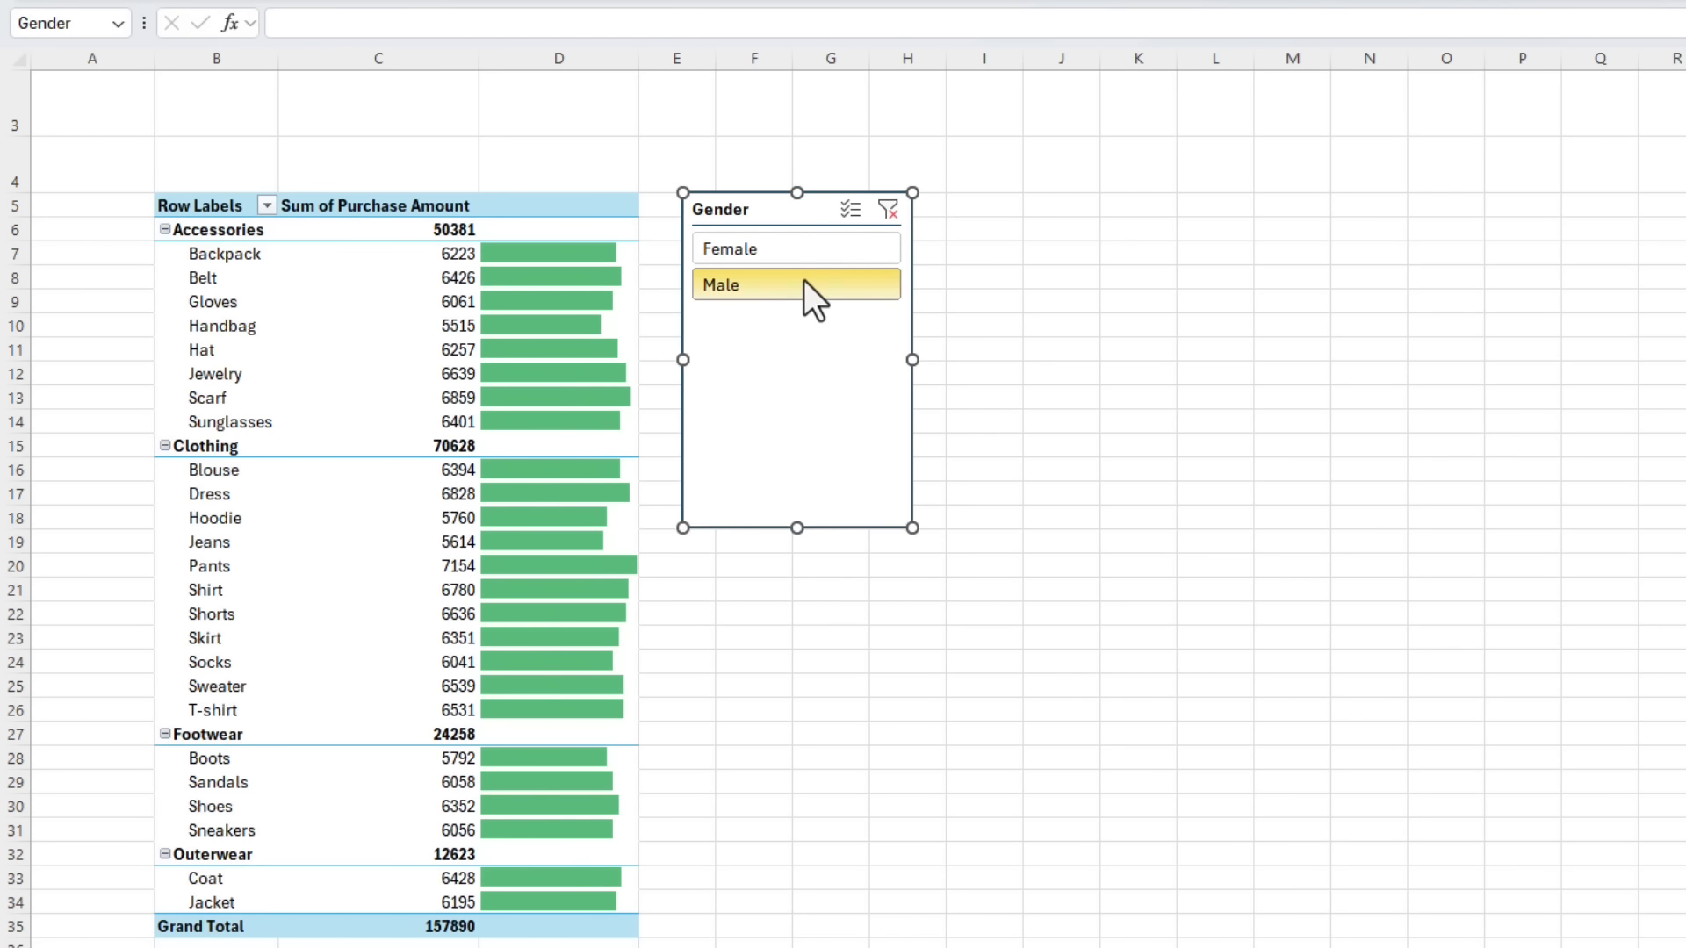
# Format the Sum of Purchase Amount values as Number with a 1000 separator and 0 decimal places.
pyautogui.rightClick(444, 277)
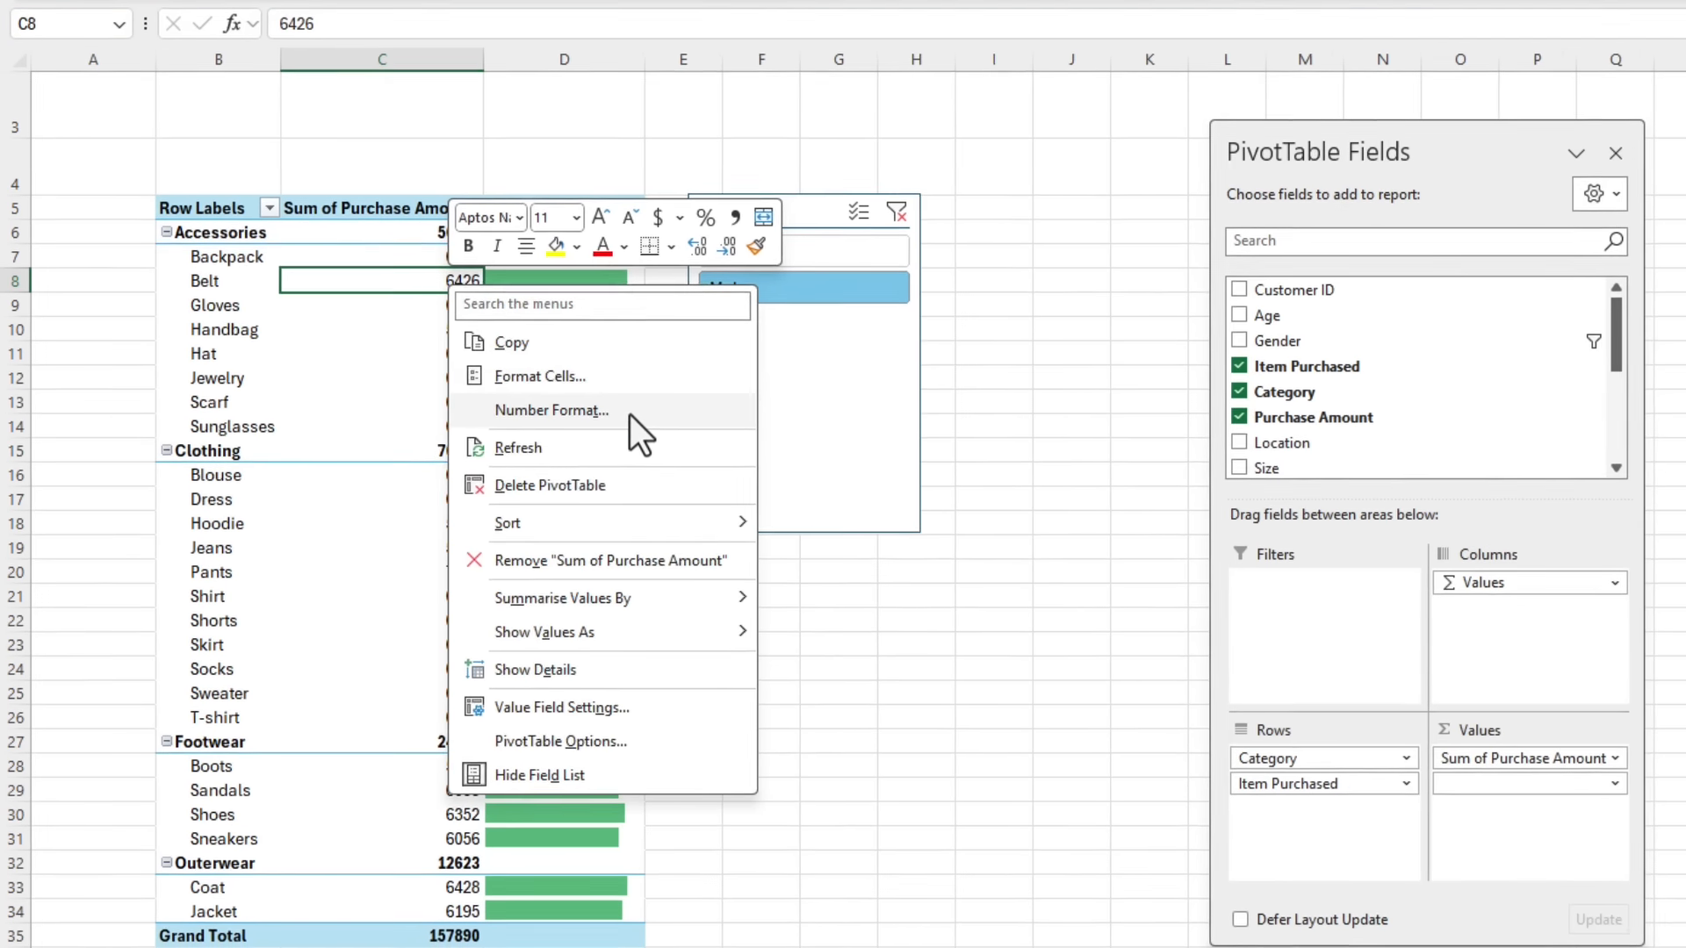
pyautogui.click(628, 411)
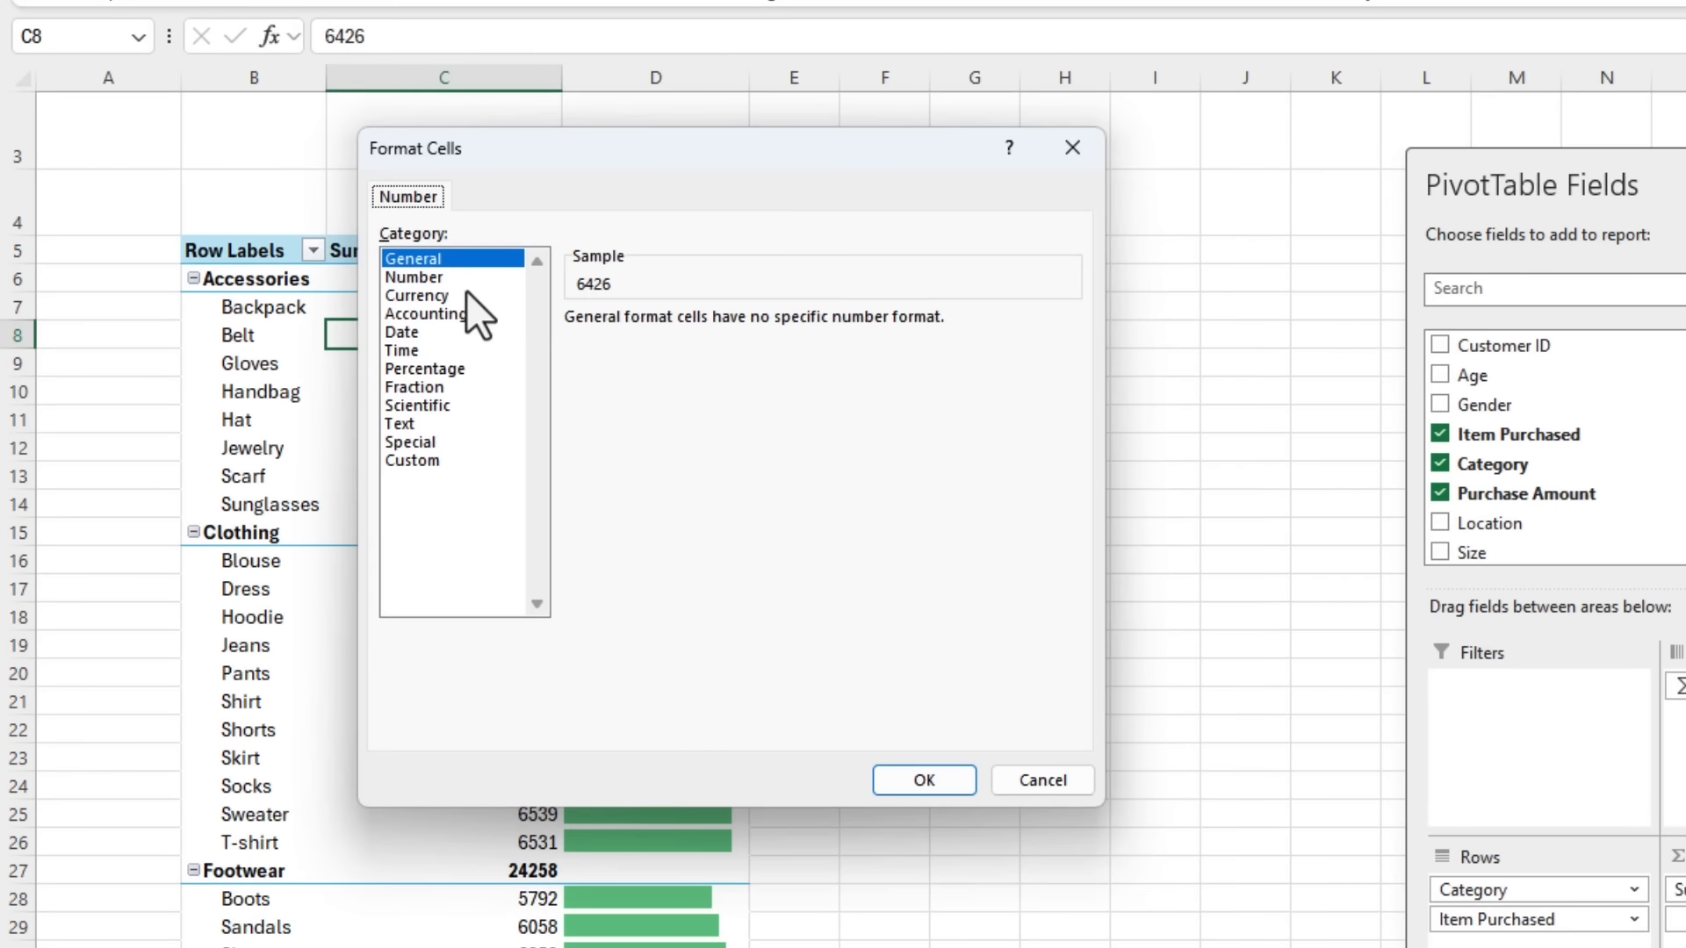
pyautogui.click(455, 282)
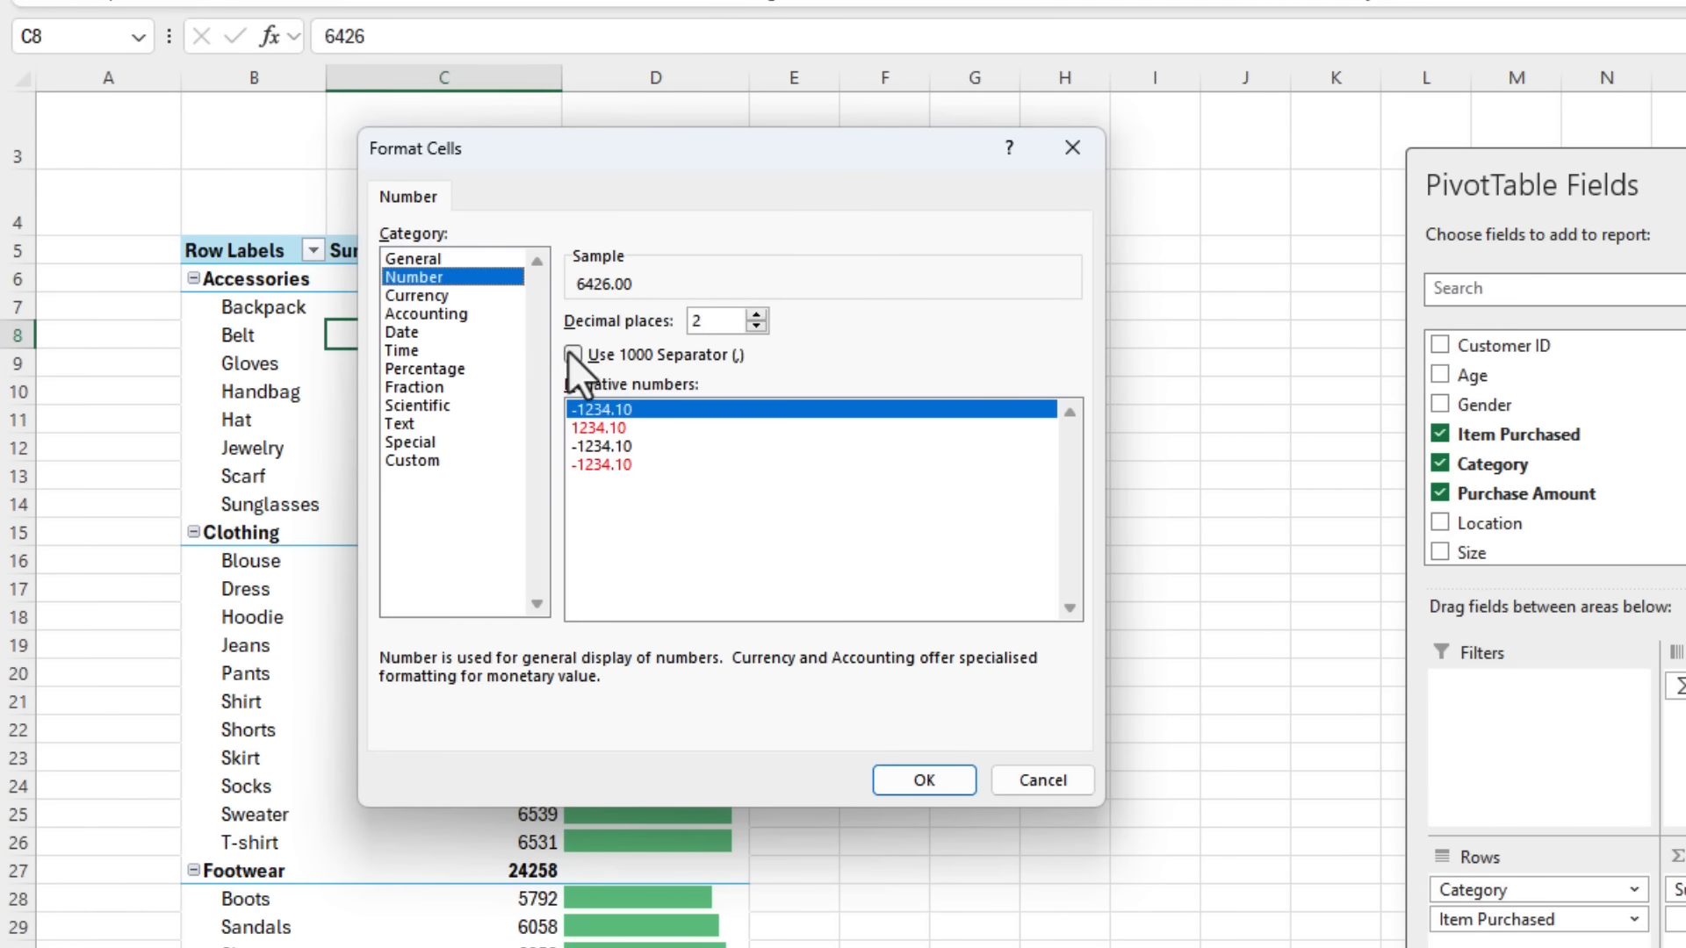
pyautogui.click(586, 358)
pyautogui.click(763, 327)
pyautogui.click(764, 327)
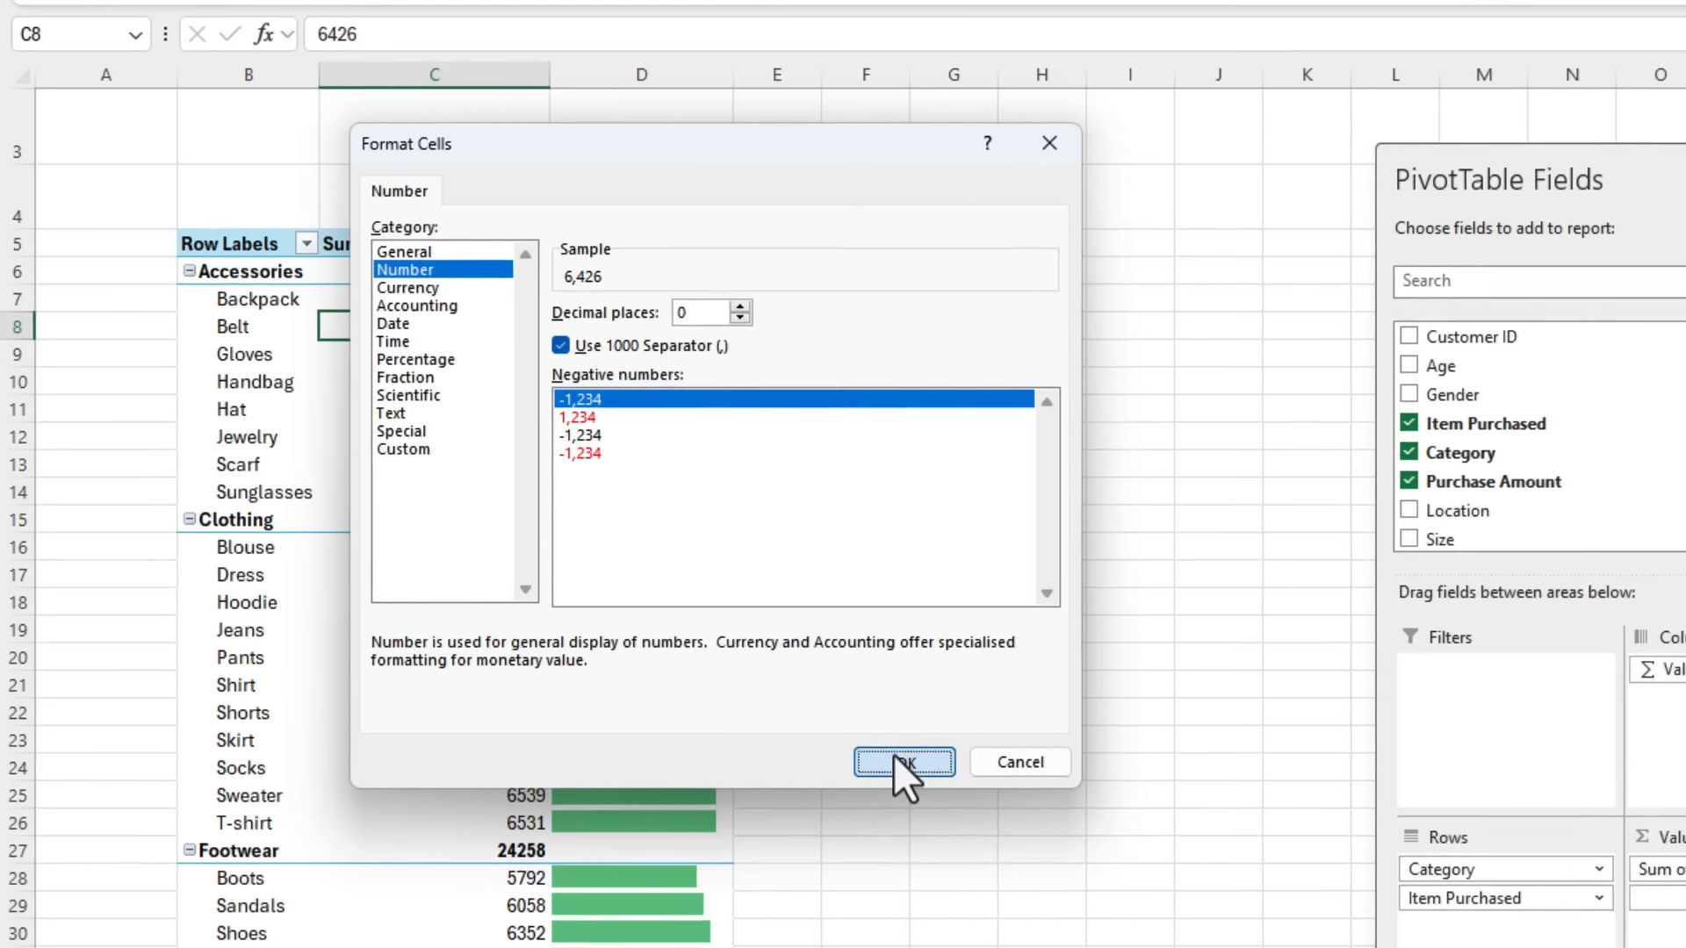
pyautogui.click(904, 776)
pyautogui.click(764, 603)
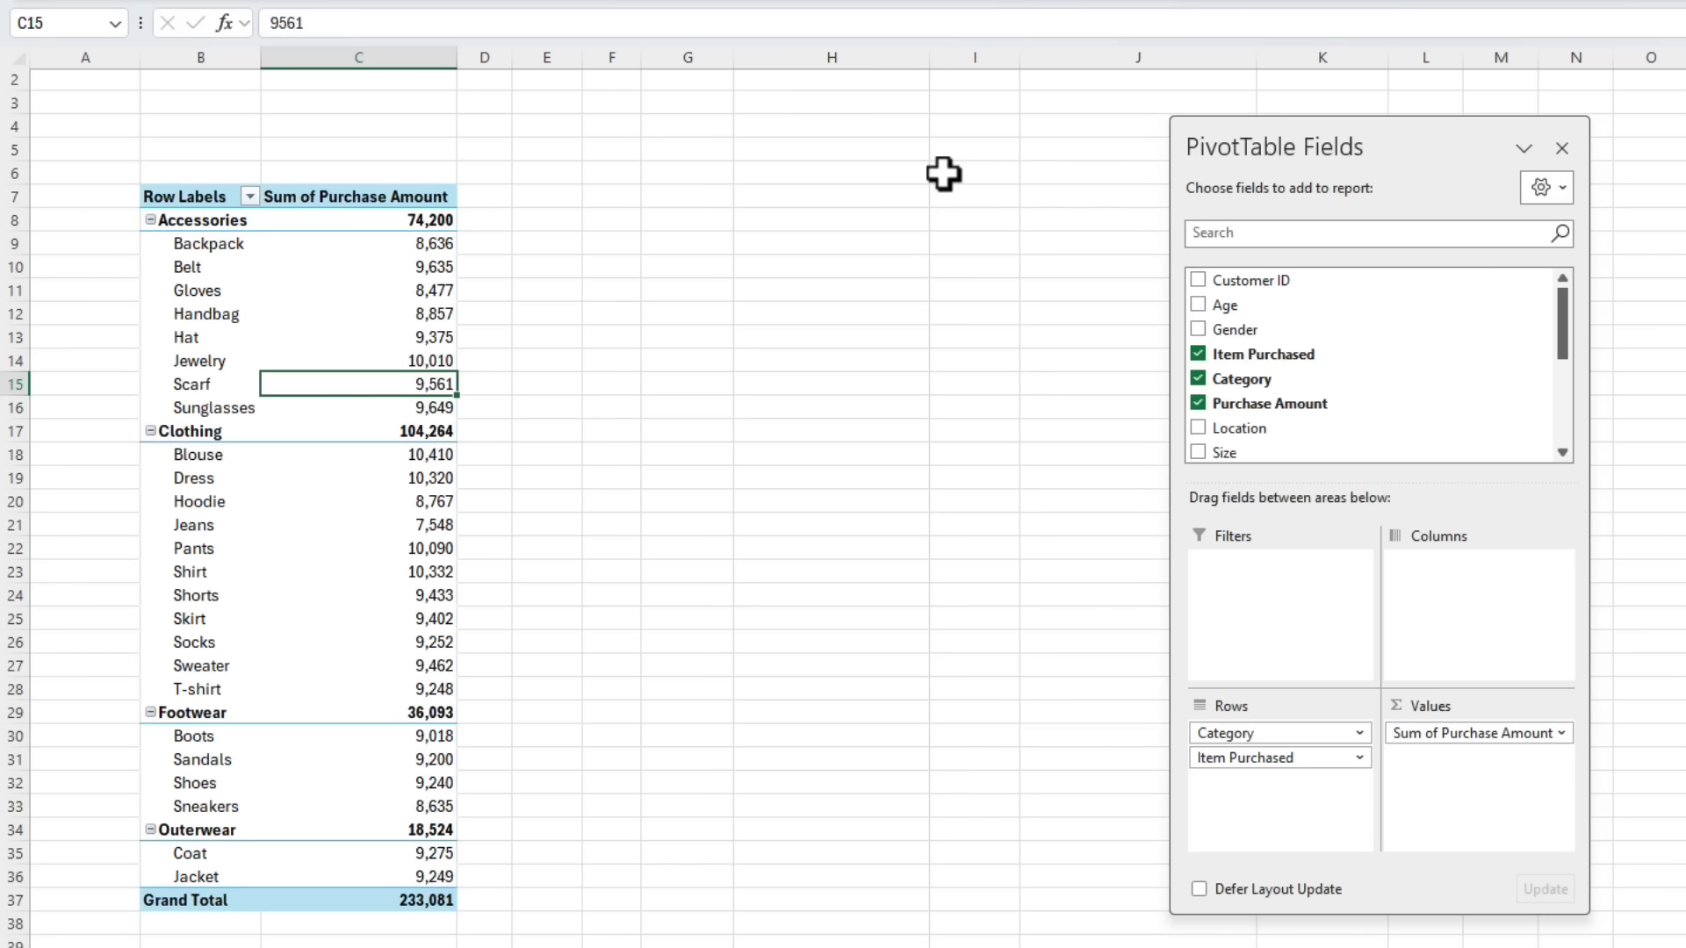
# Add Location and Season as report filters of the PivotTable and filter Season to Winter.
pyautogui.moveTo(1350, 141); pyautogui.dragTo(865, 124)
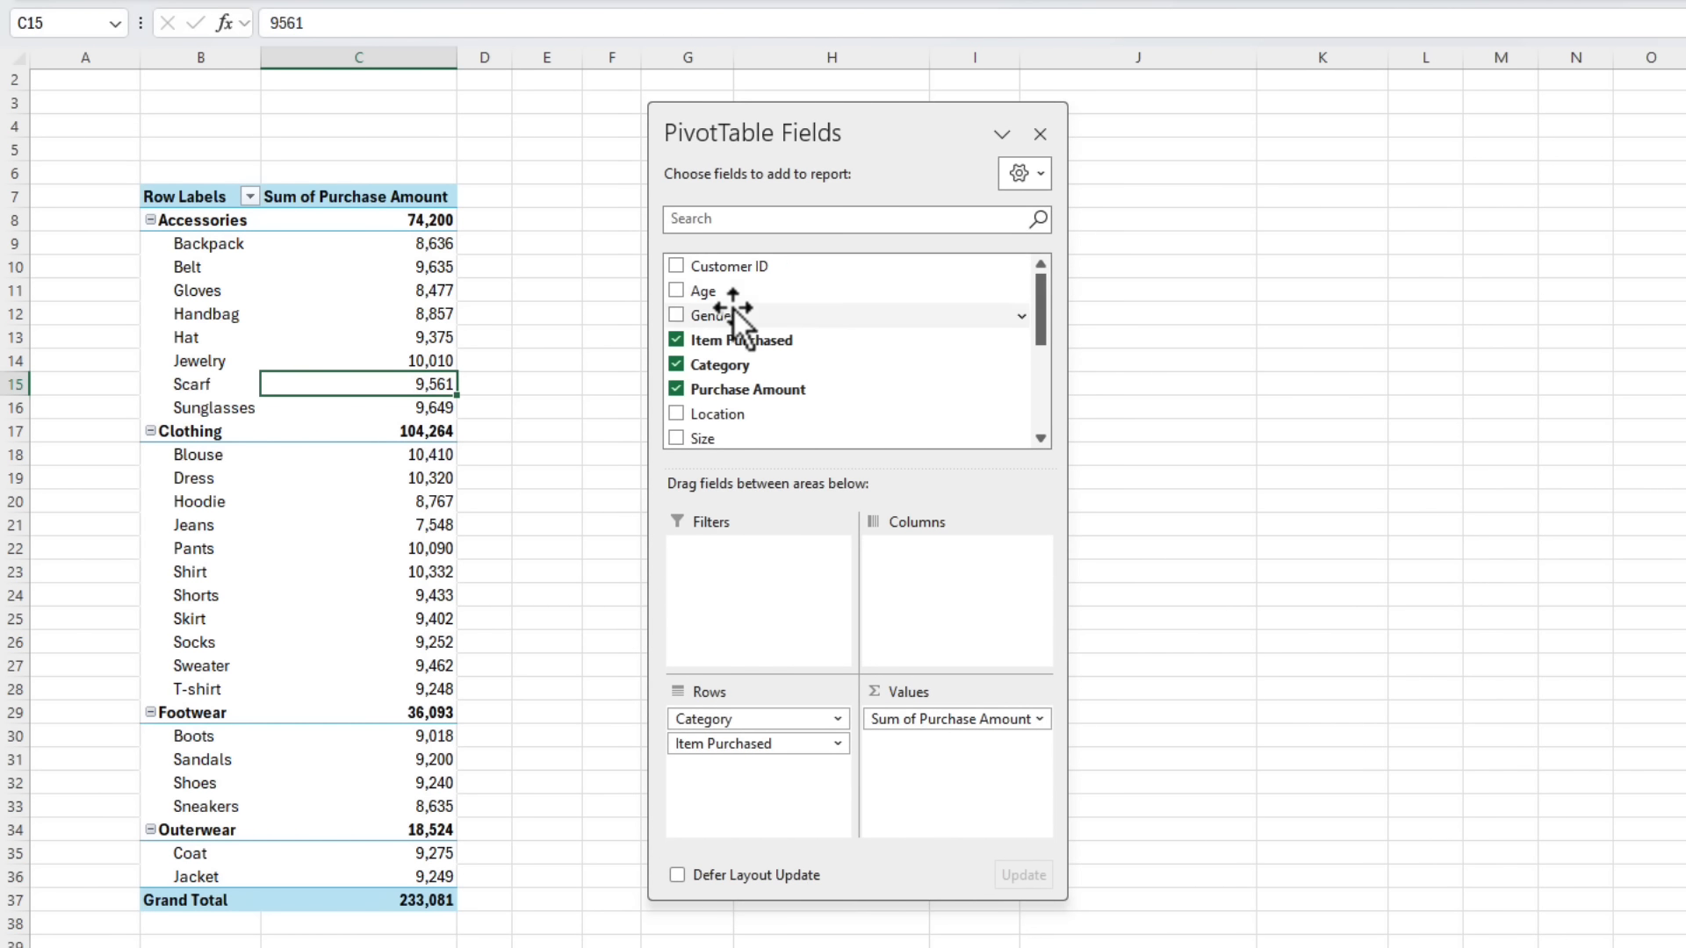
pyautogui.scroll(-2, 734, 314)
pyautogui.moveTo(734, 309); pyautogui.dragTo(780, 562)
pyautogui.moveTo(741, 353); pyautogui.dragTo(710, 527)
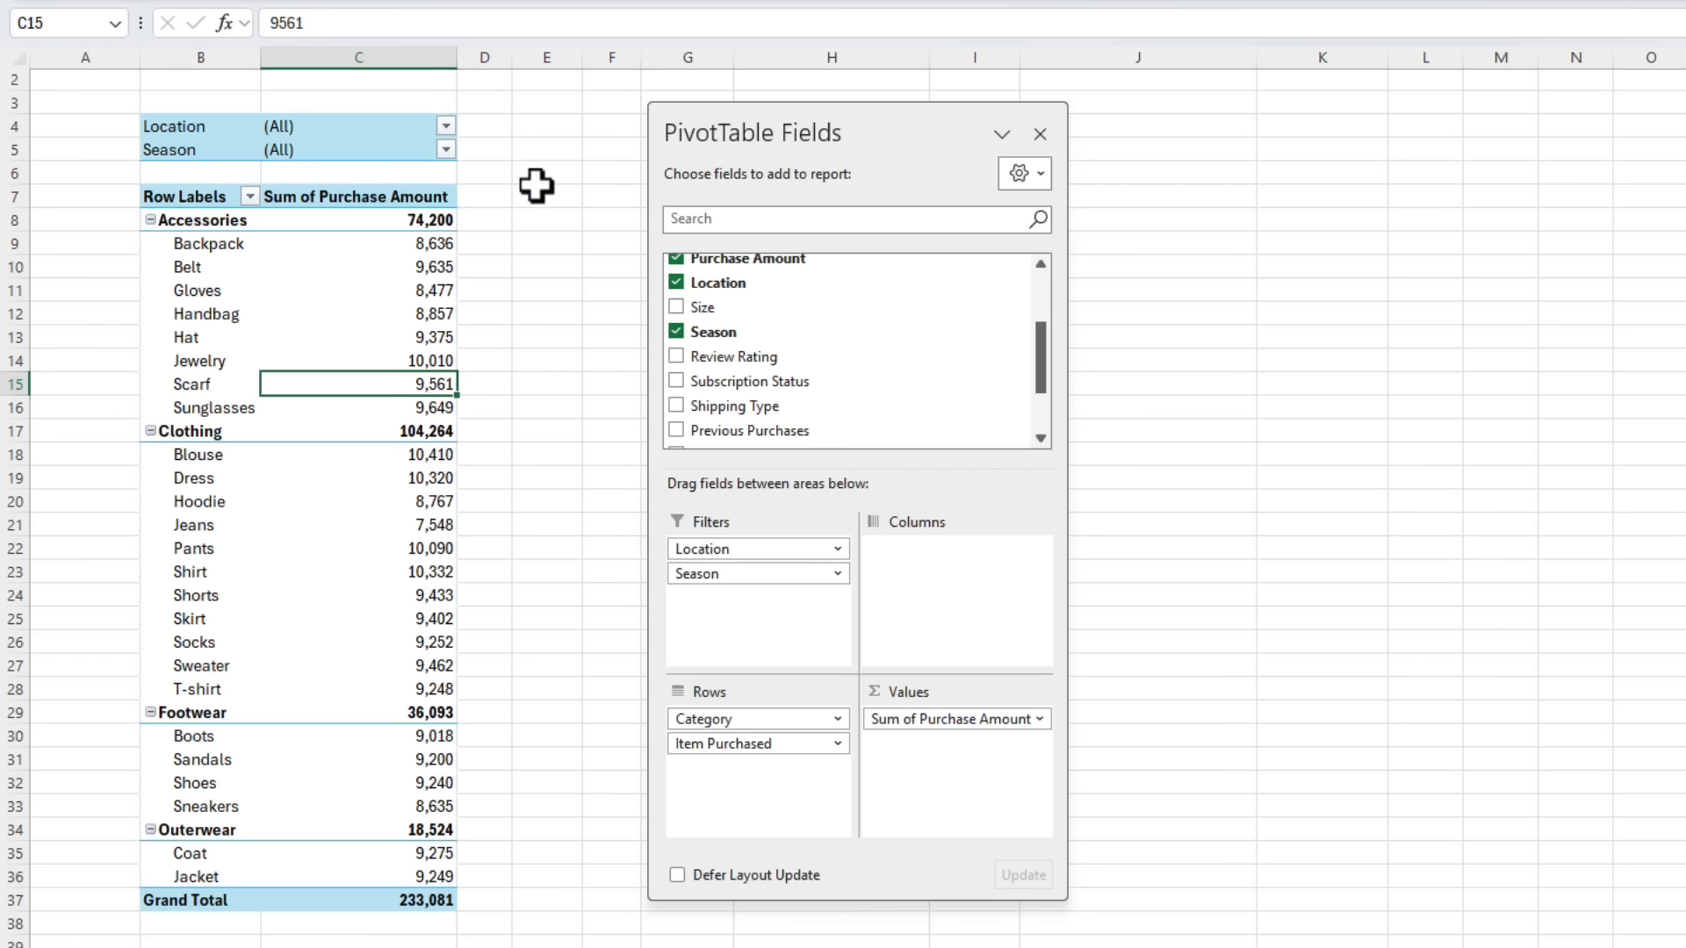
pyautogui.click(446, 149)
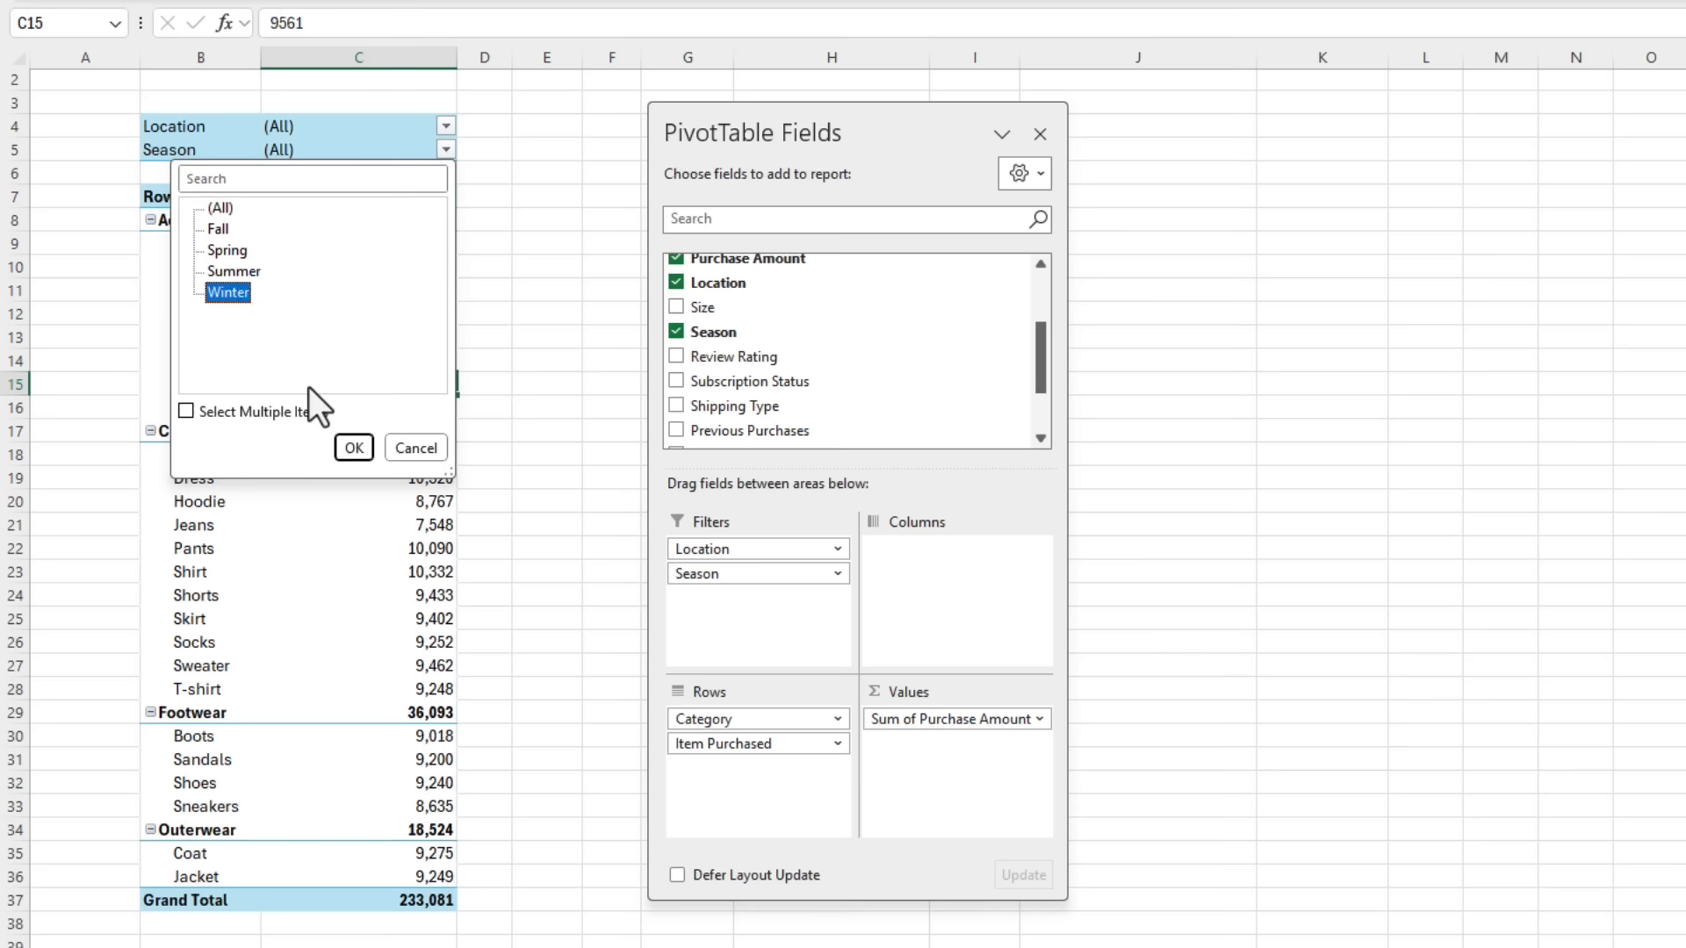
pyautogui.click(359, 456)
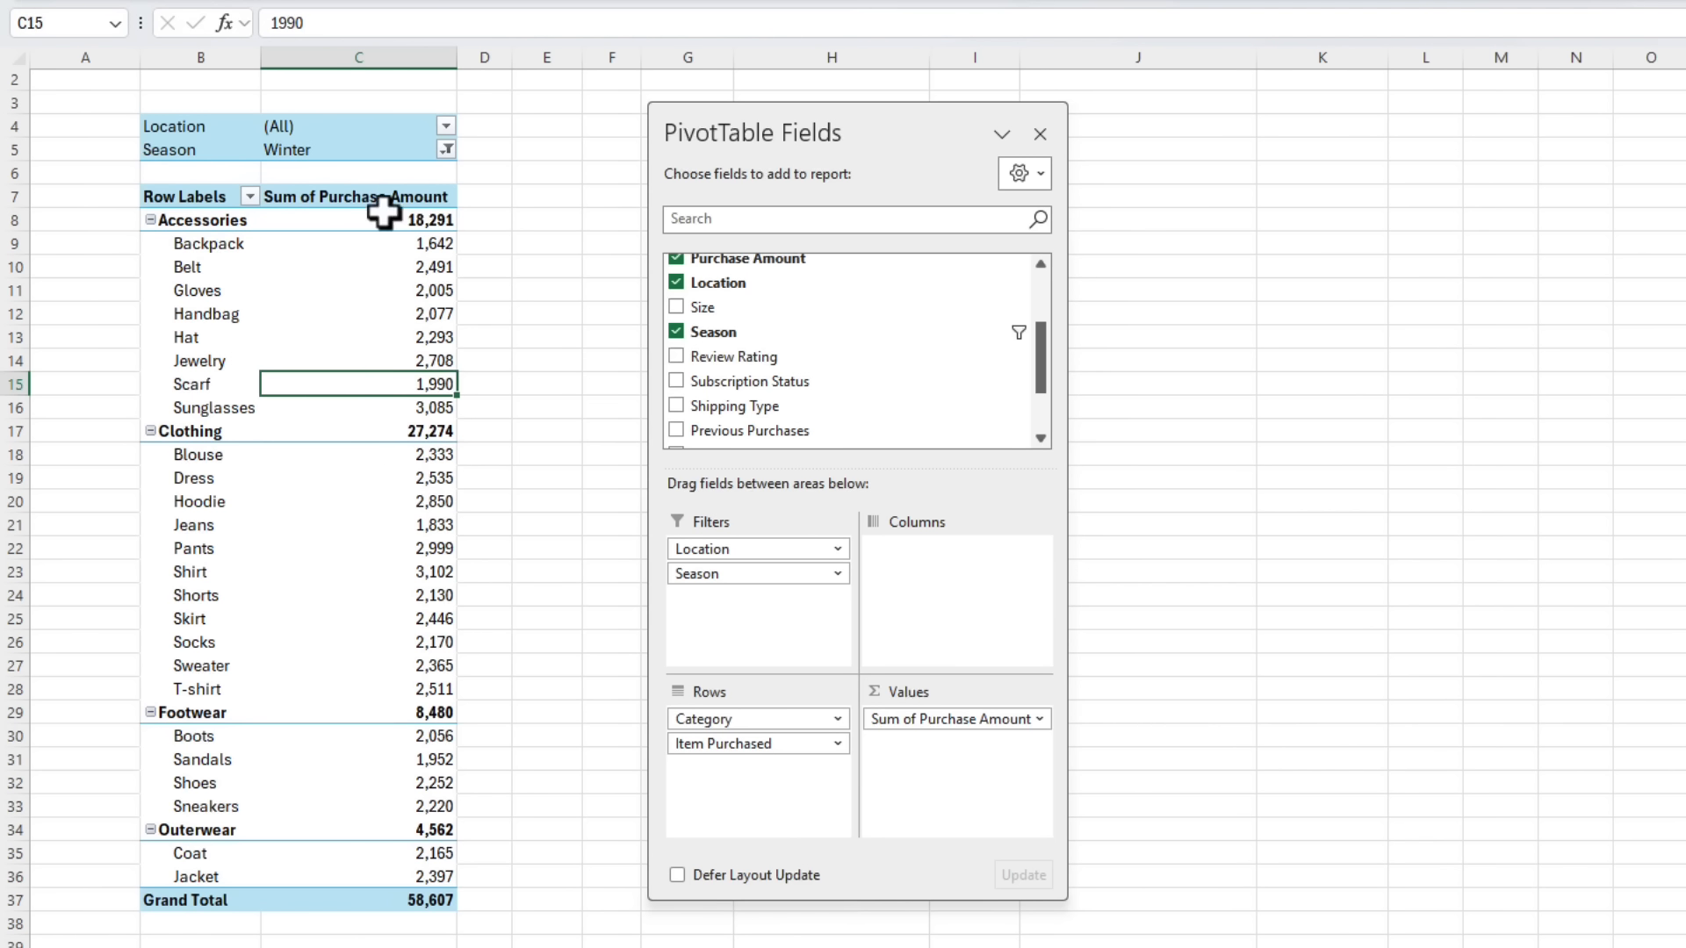
# Search the Location filter for "al", allow multiple items and filter to Alabama and Alaska, excluding California.
pyautogui.click(447, 126)
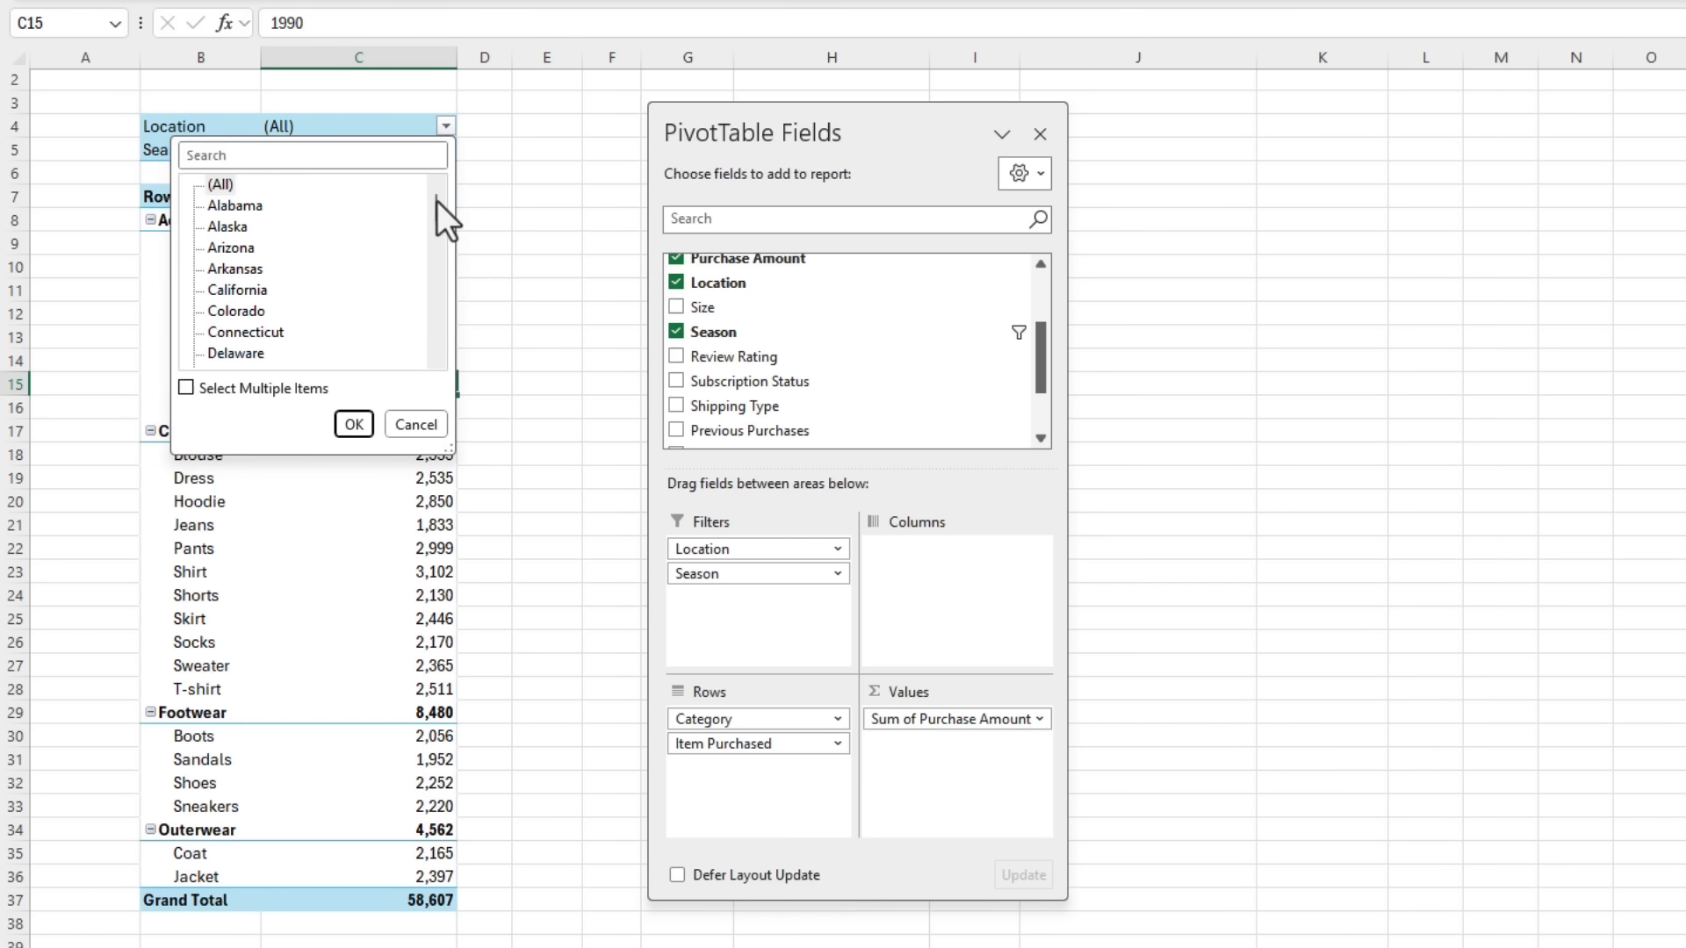
pyautogui.moveTo(436, 207); pyautogui.dragTo(420, 151)
pyautogui.click(420, 153)
pyautogui.write('al')
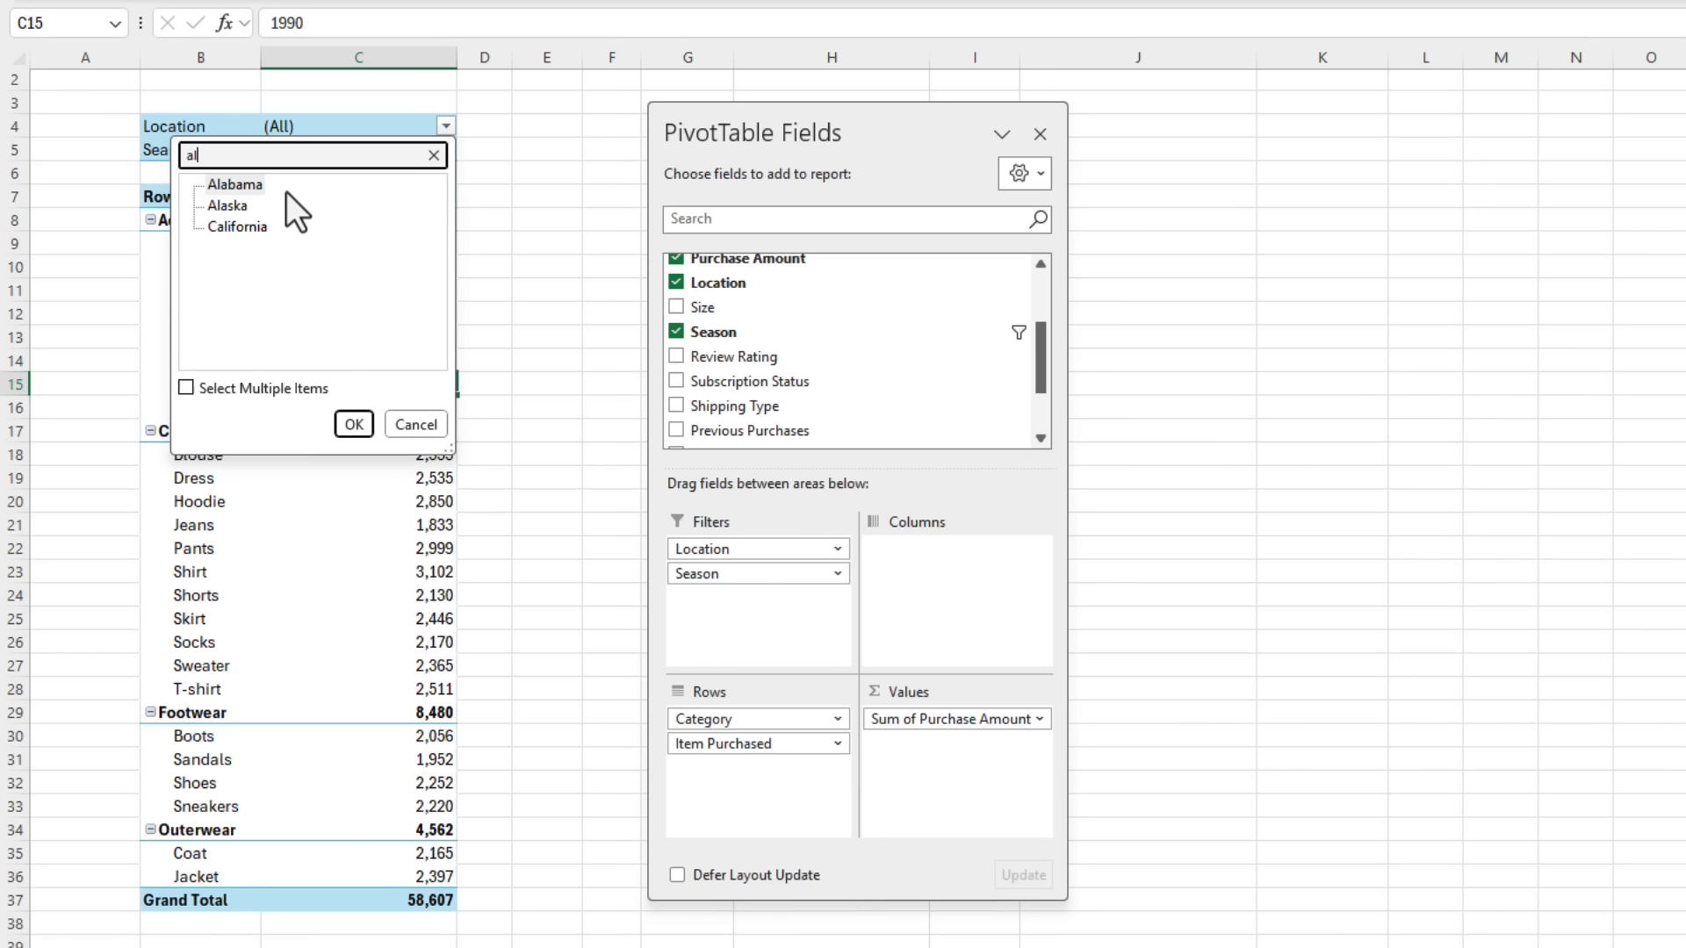
pyautogui.click(186, 392)
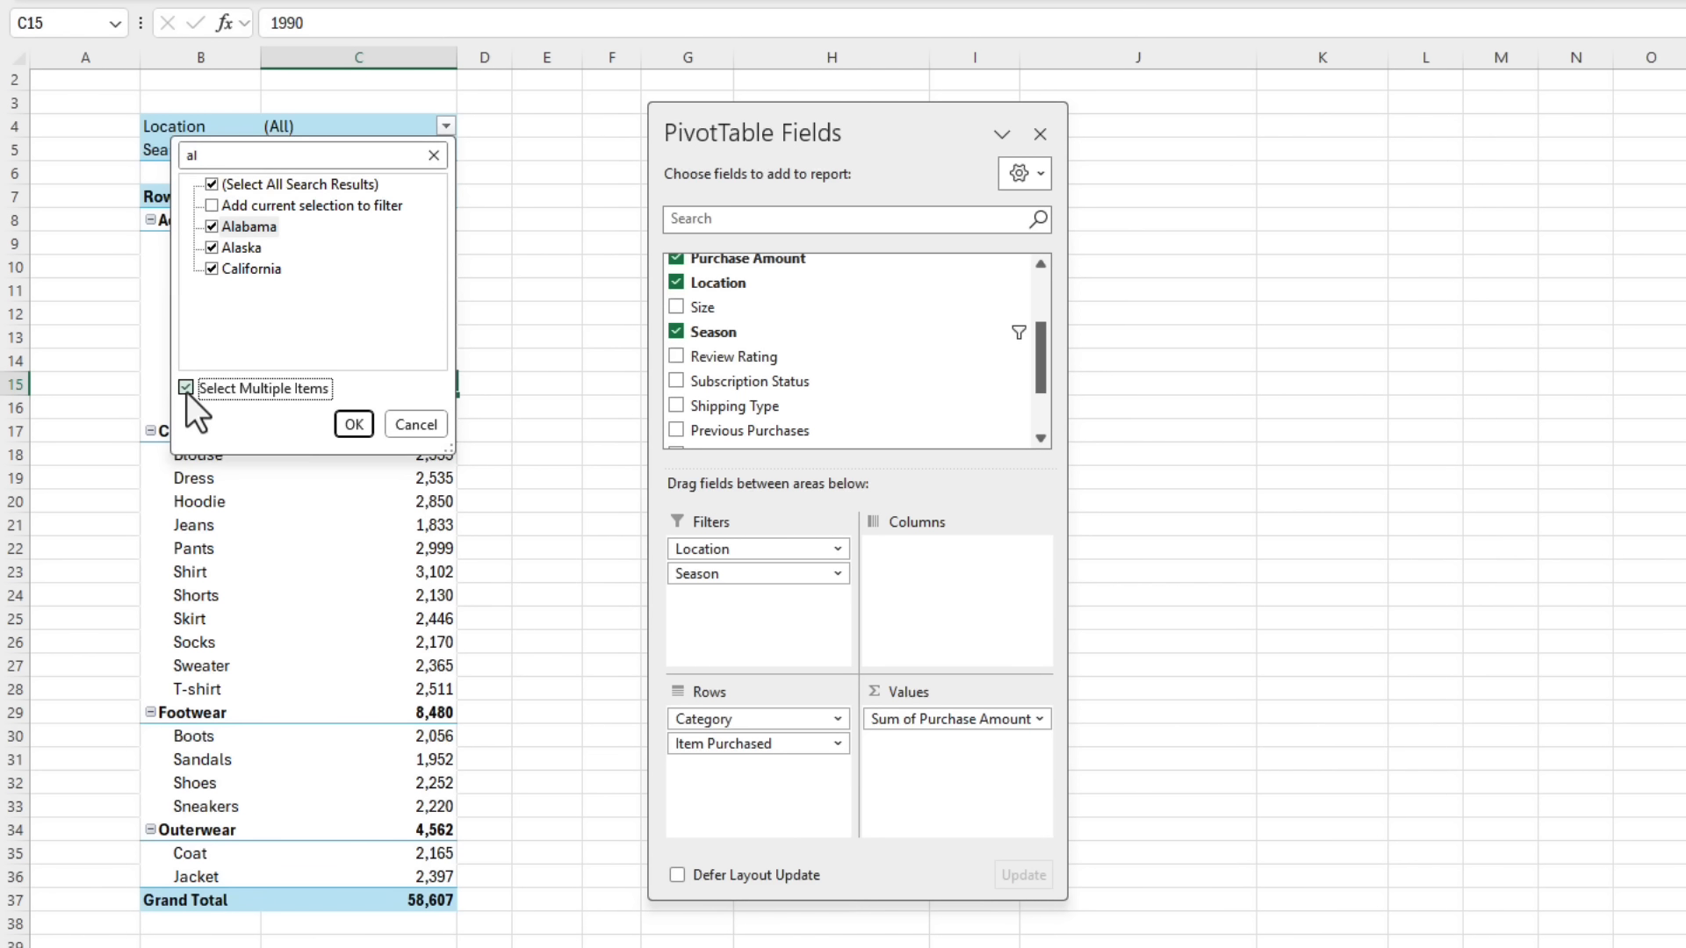
pyautogui.click(211, 269)
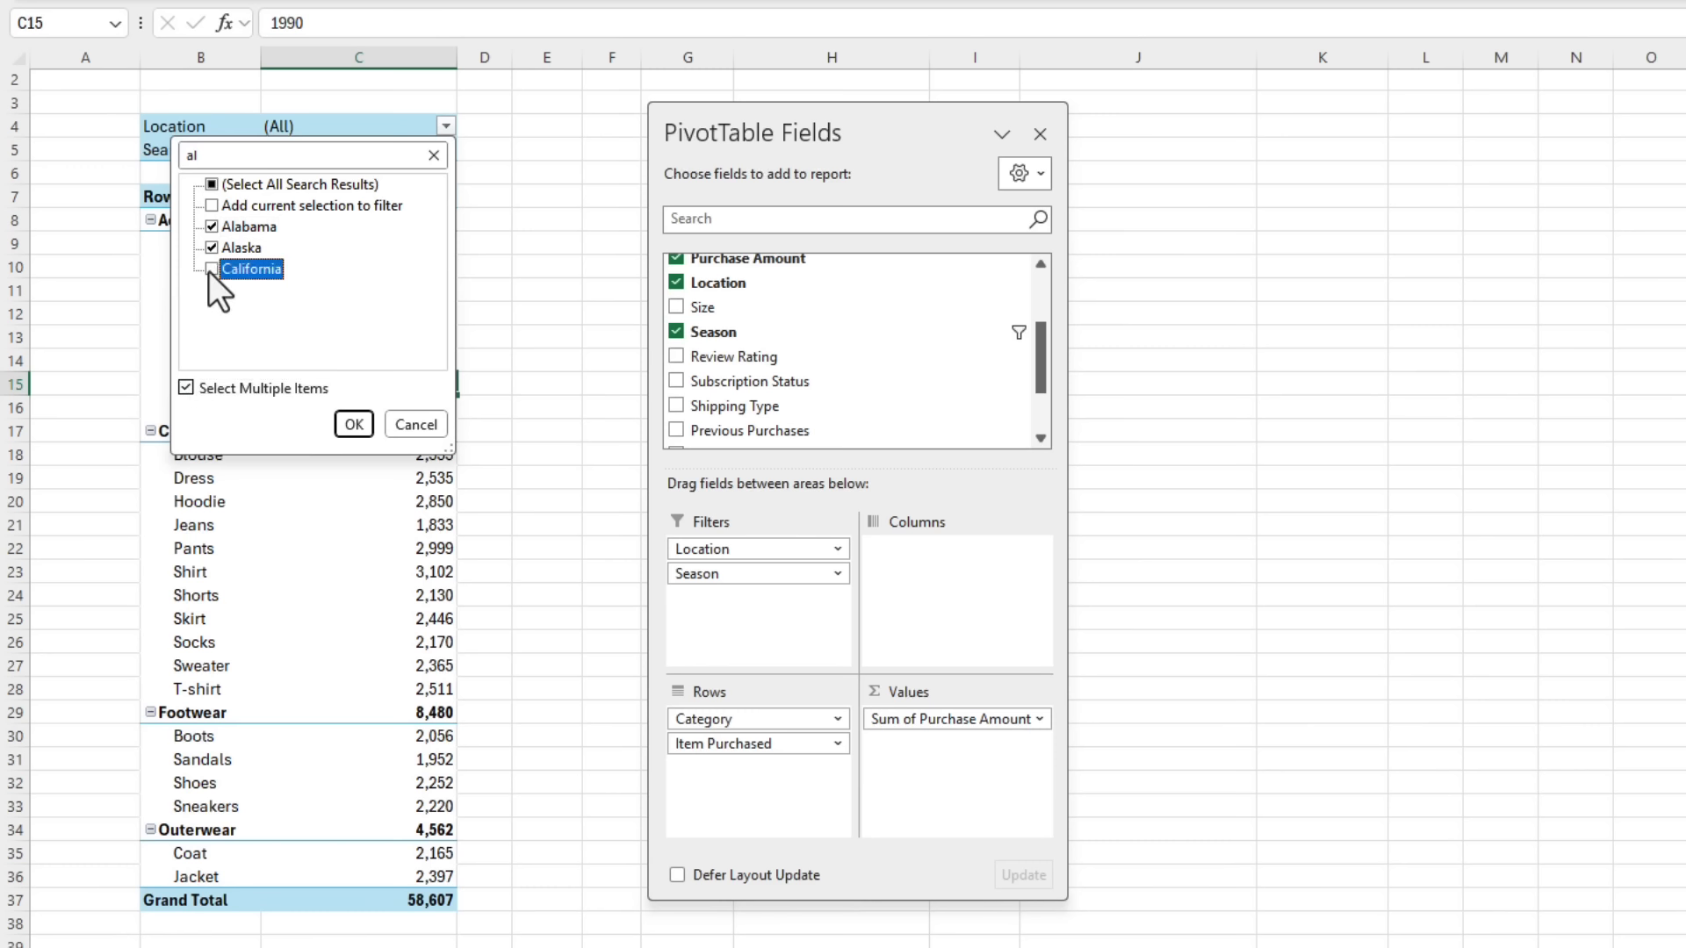
pyautogui.click(350, 422)
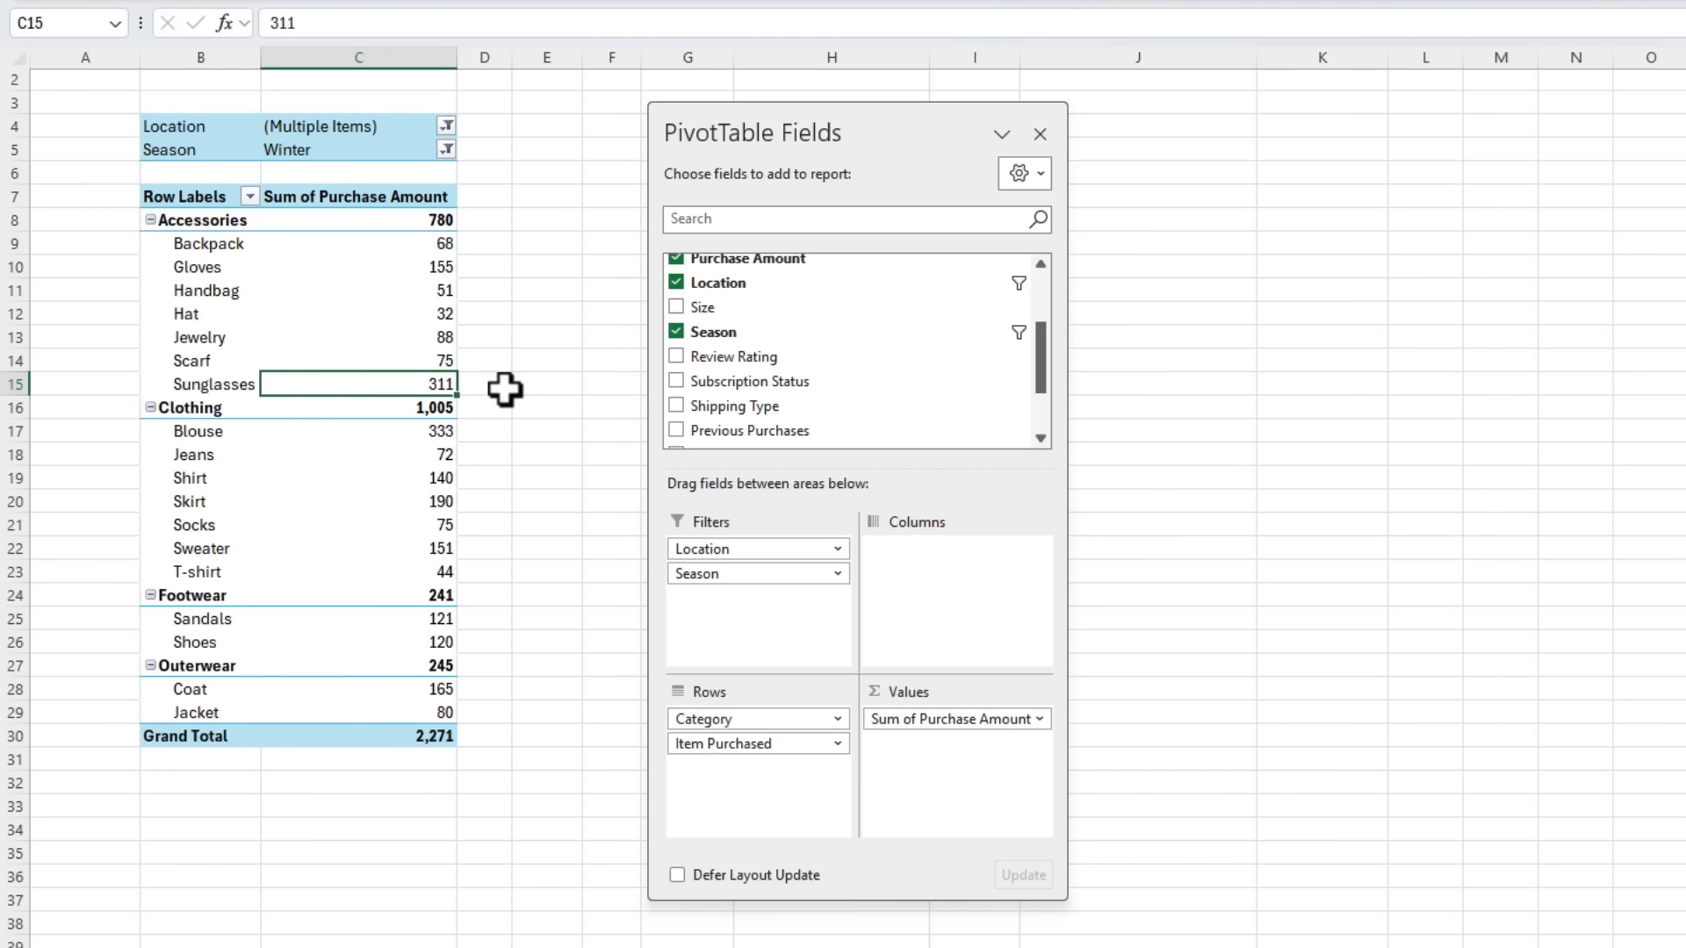
# Add a Gender slicer to the filtered PivotTable and move it out from behind the field list.
pyautogui.scroll(2, 720, 351)
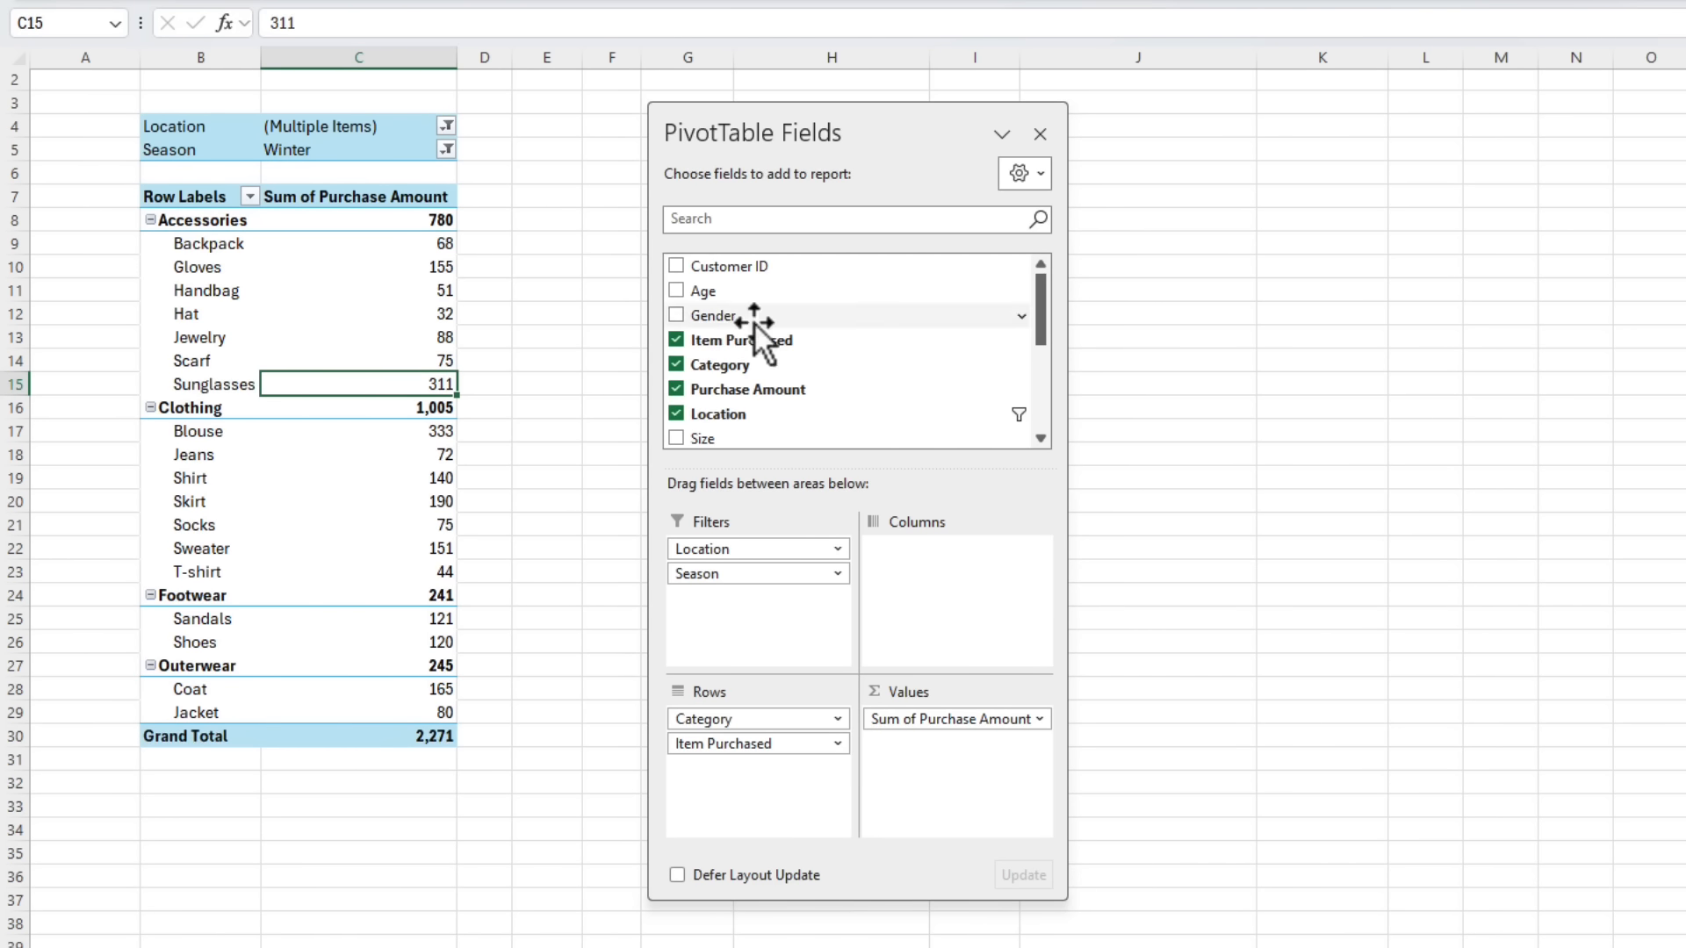
pyautogui.rightClick(756, 319)
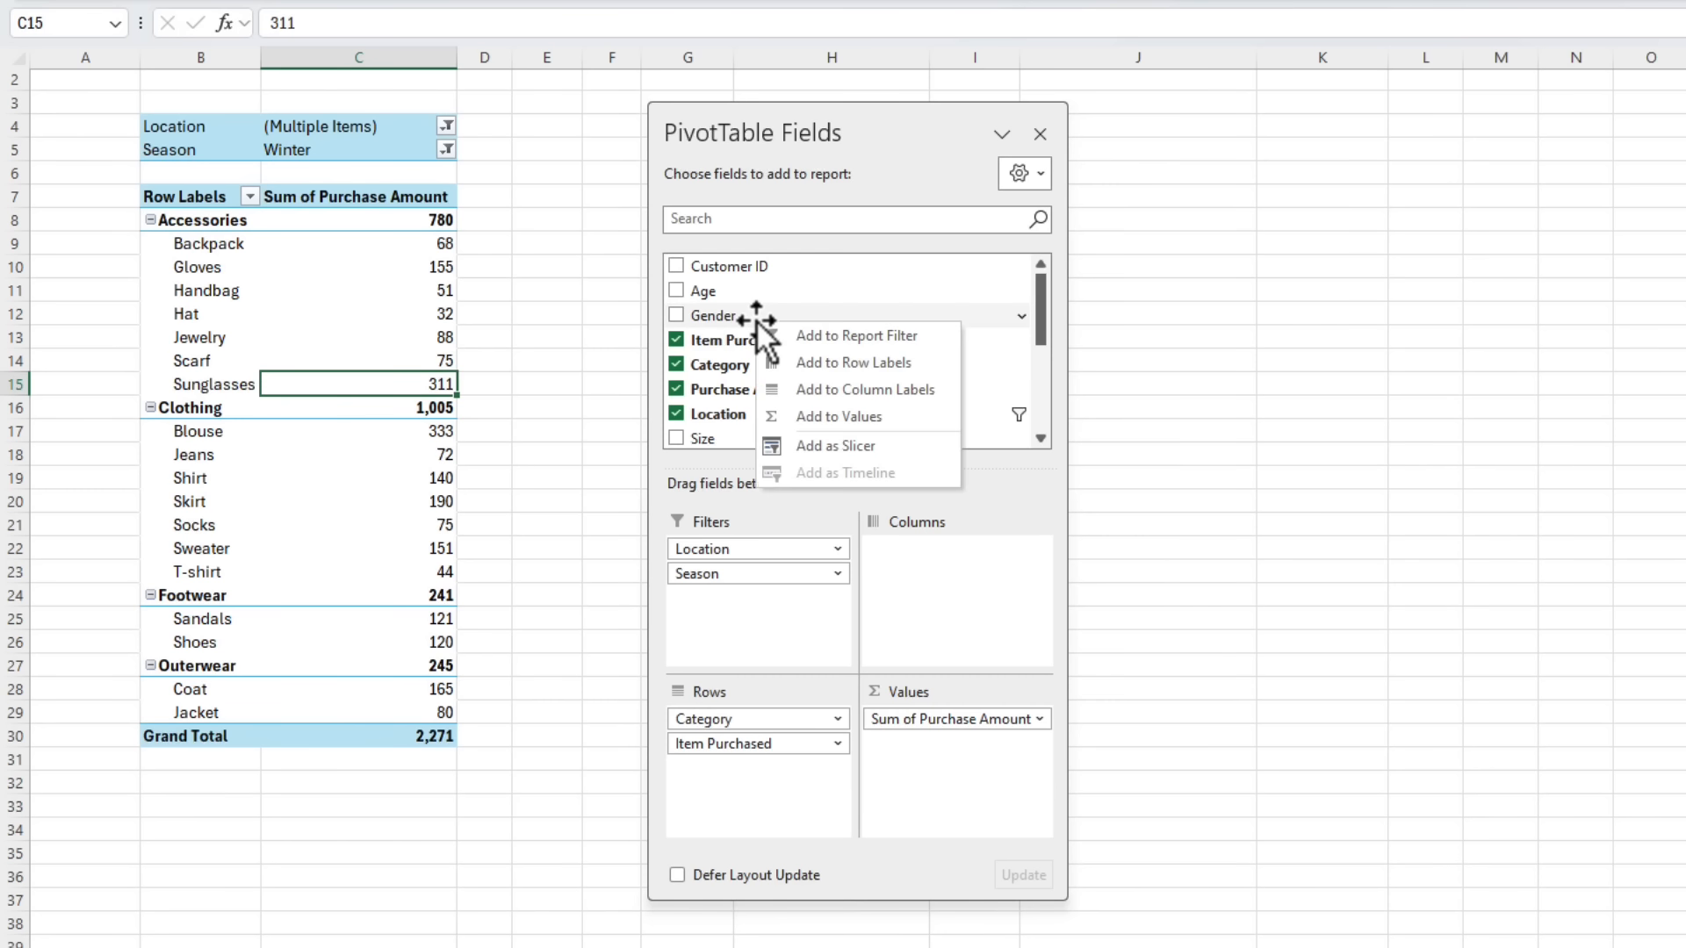
pyautogui.click(834, 445)
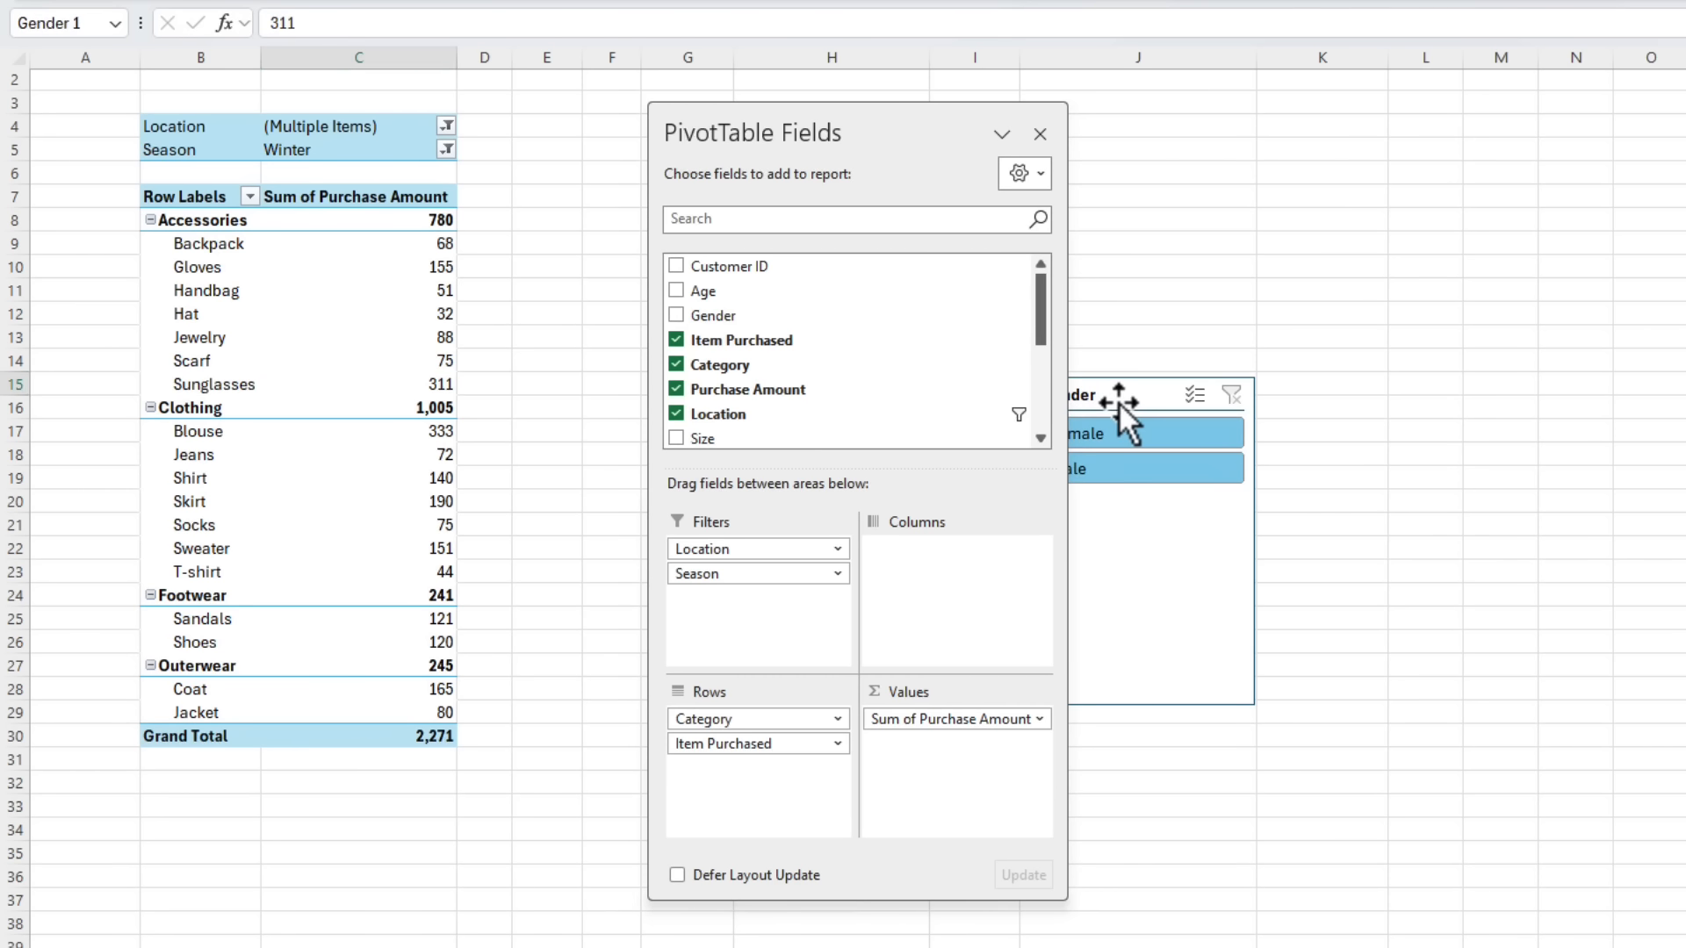
pyautogui.moveTo(1094, 403); pyautogui.dragTo(437, 231)
# Arrange the Gender slicer's buttons in two columns and reduce its height to fit a single row of buttons.
pyautogui.click(1018, 25)
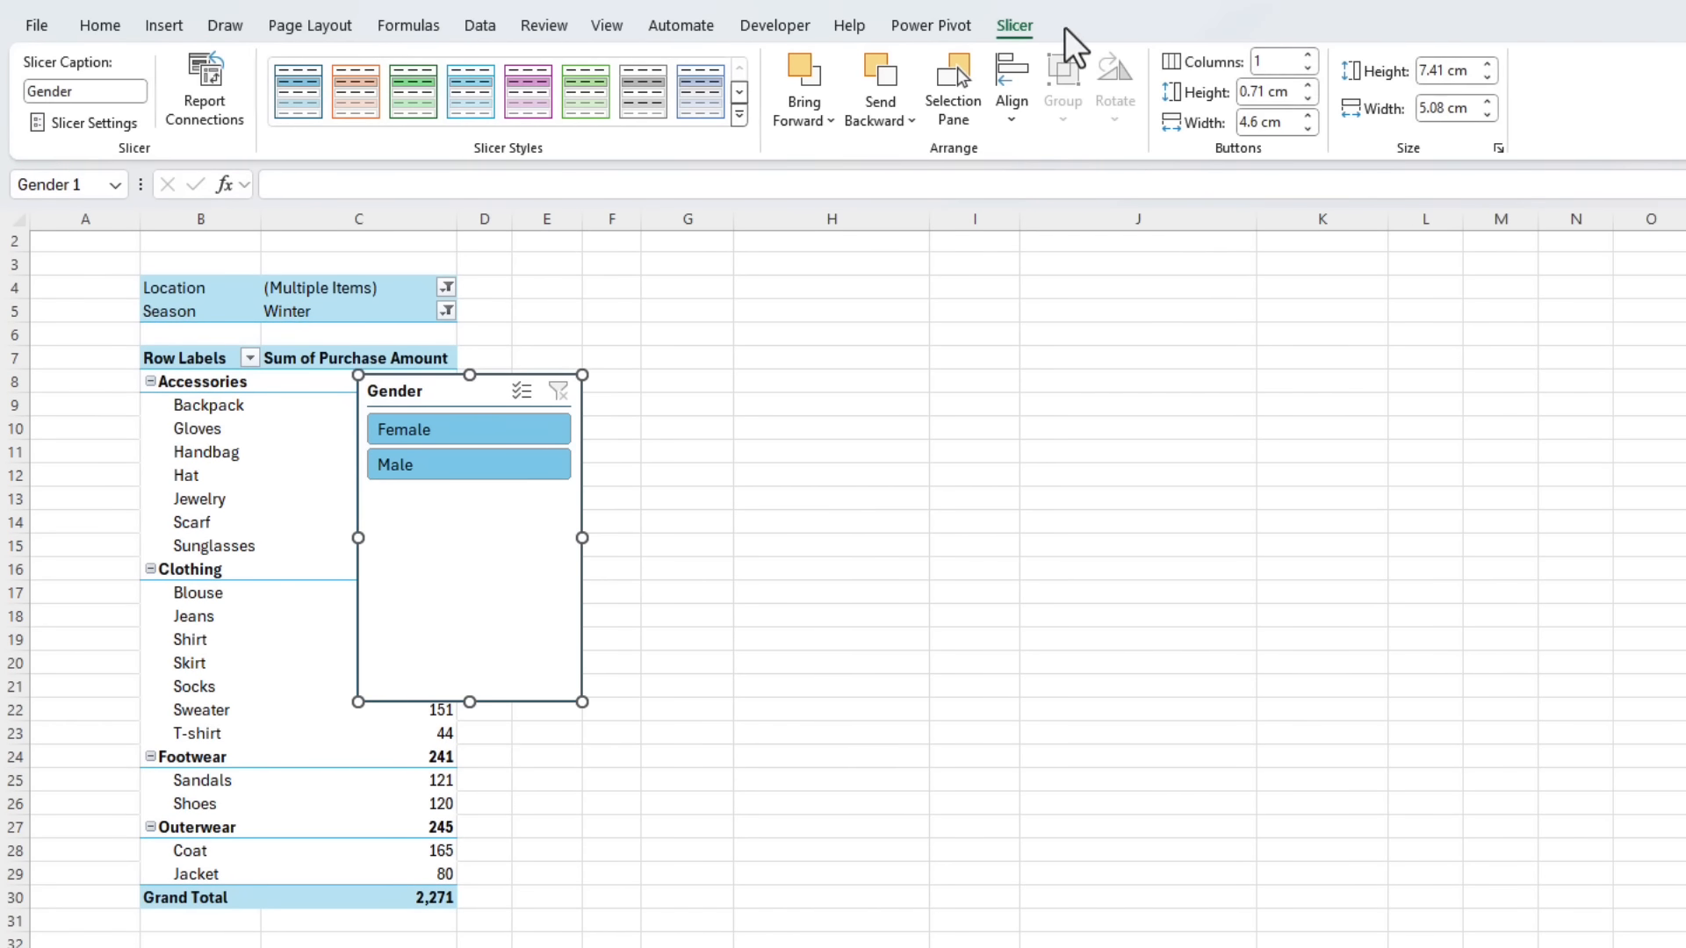
pyautogui.click(1310, 54)
pyautogui.moveTo(470, 702); pyautogui.dragTo(357, 246)
pyautogui.press('Escape')
pyautogui.scroll(1, 466, 457)
# Open the Selection pane and make the hidden Chart 3 visible.
pyautogui.click(394, 461)
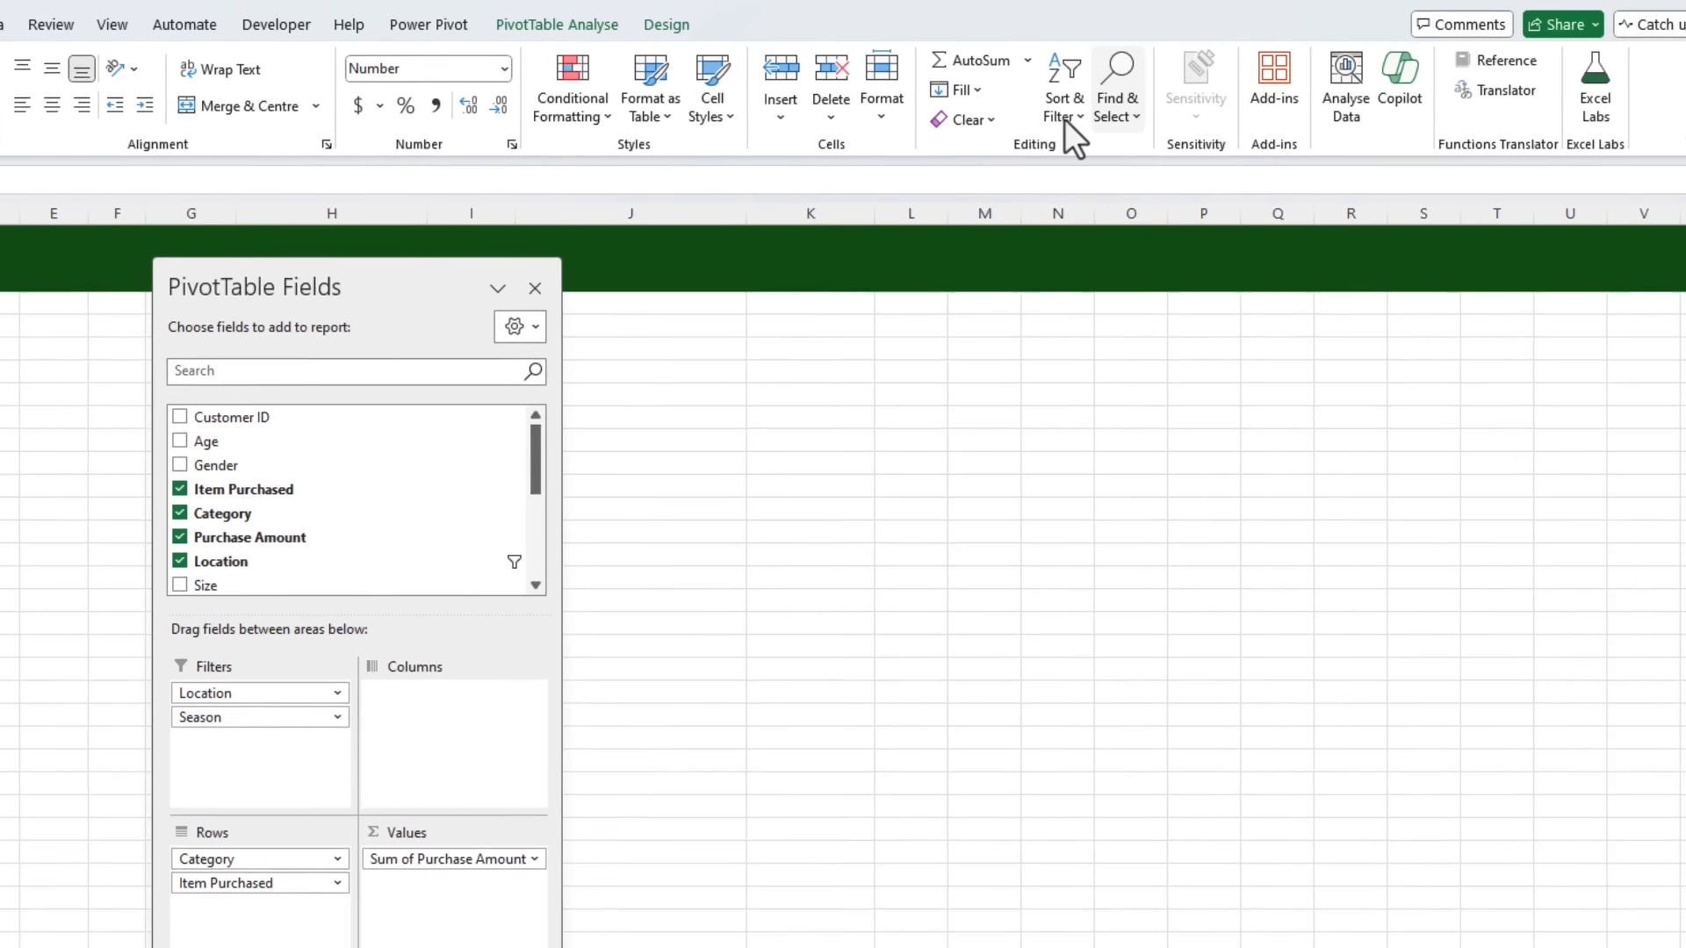
pyautogui.click(1131, 110)
pyautogui.click(1115, 479)
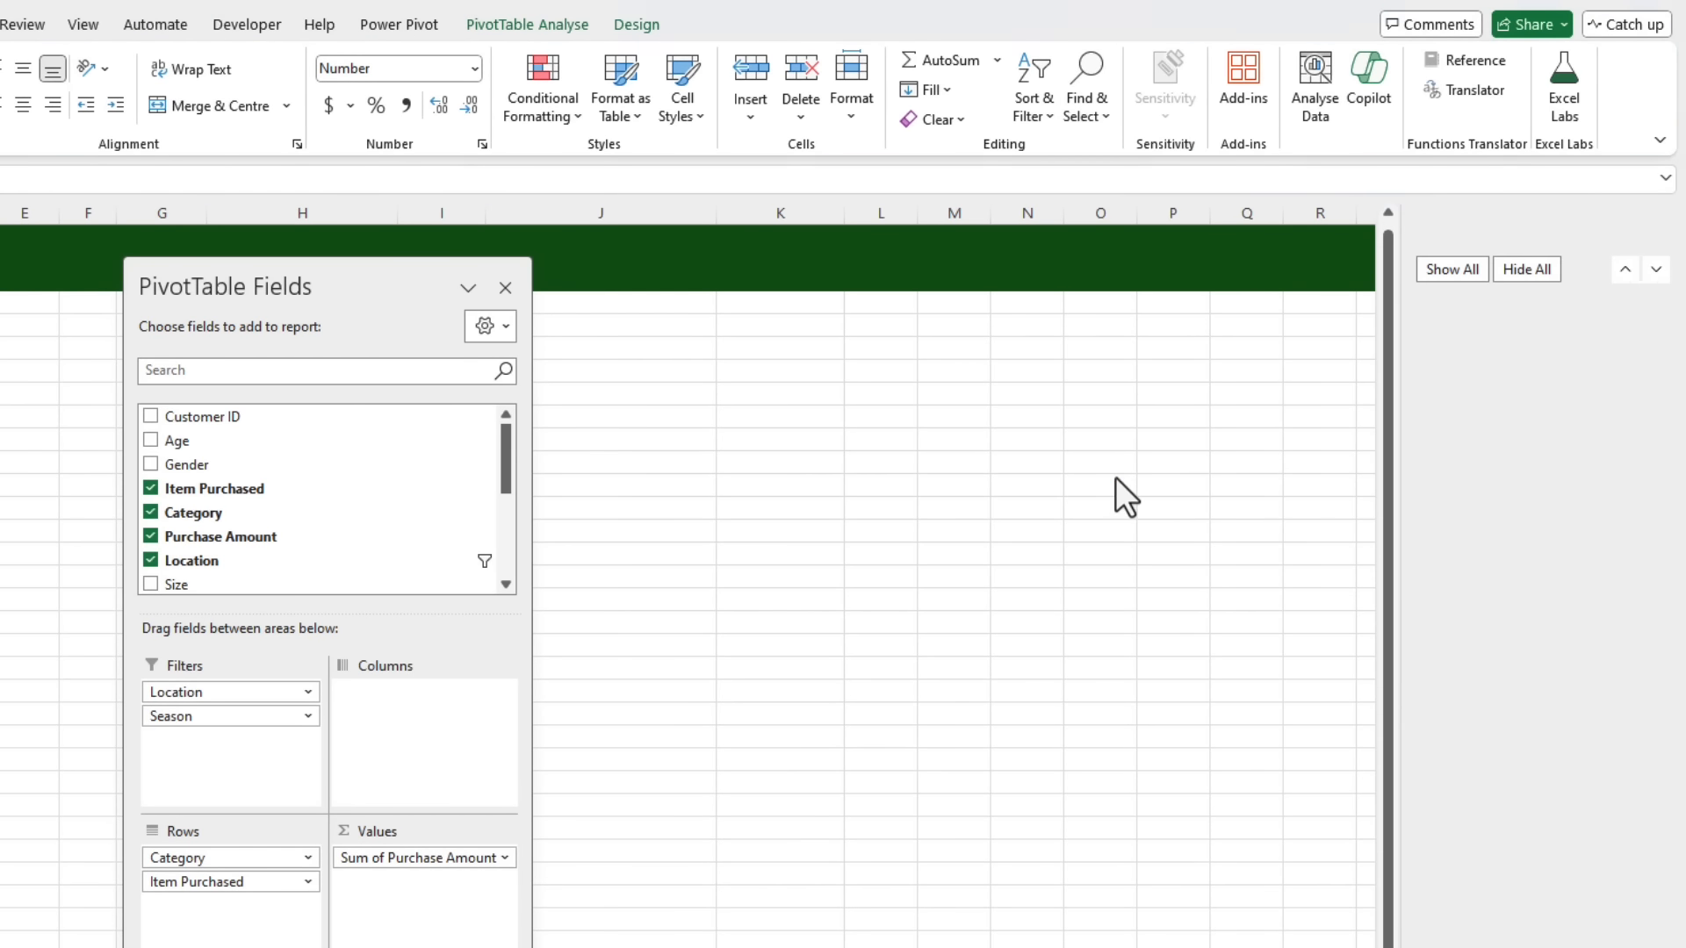
pyautogui.click(1627, 339)
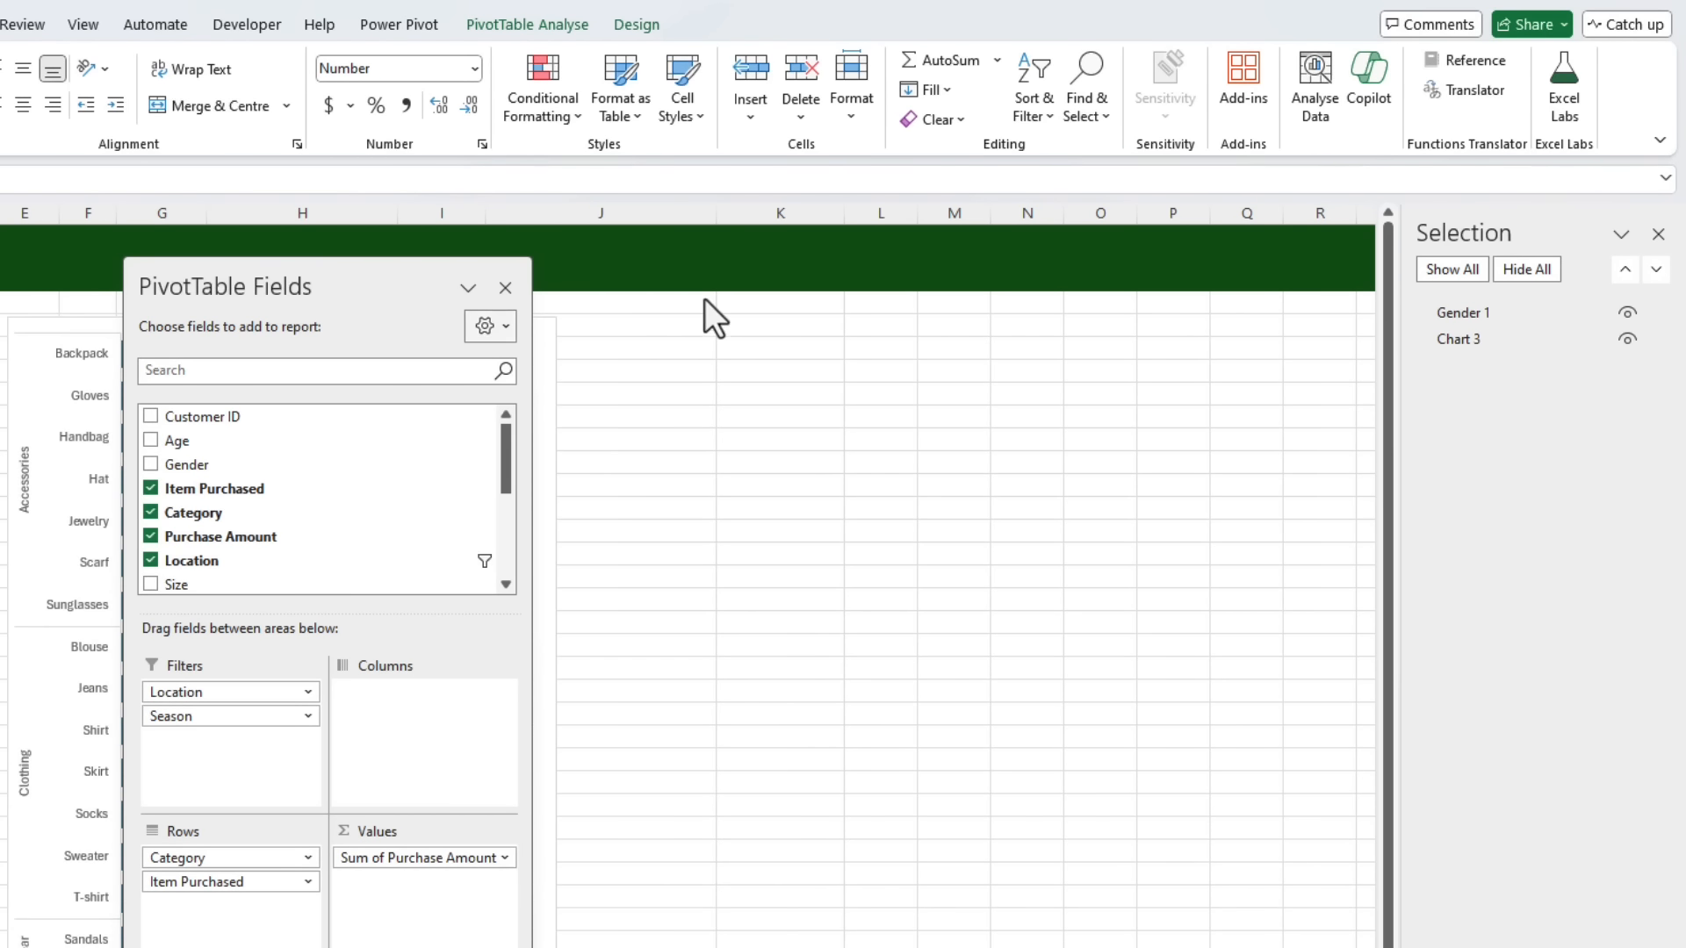
# Move the field list off the chart and place the Gender slicer in the chart's upper-right corner.
pyautogui.moveTo(328, 282); pyautogui.dragTo(891, 319)
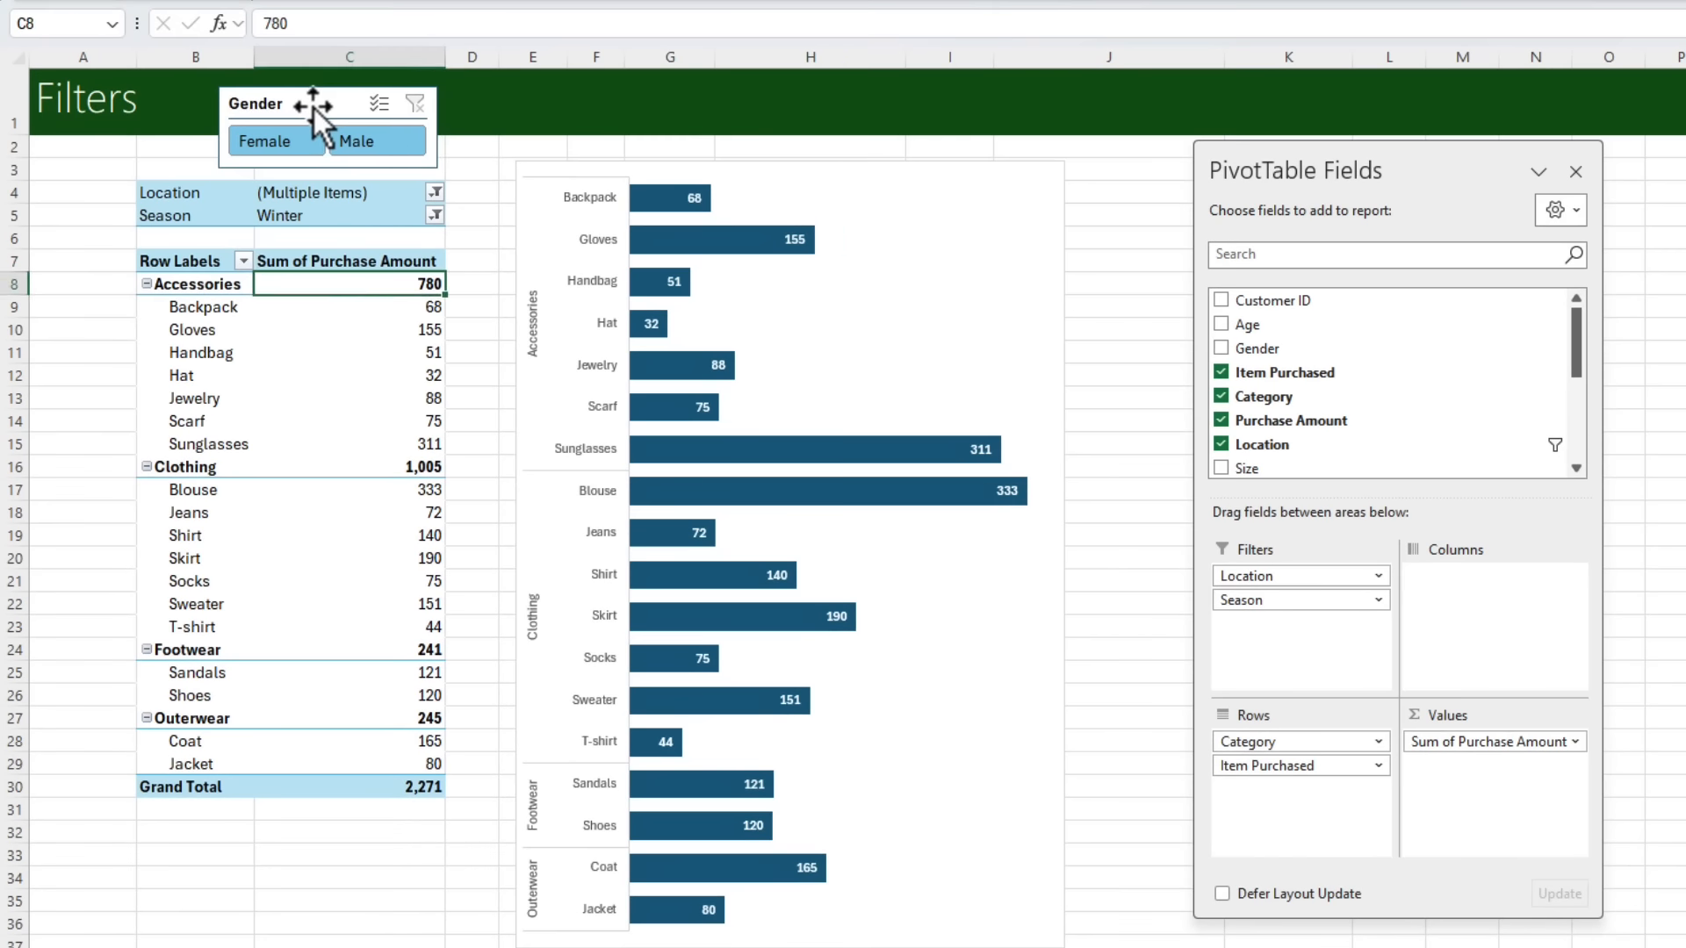
pyautogui.moveTo(0, 259); pyautogui.dragTo(409, 331)
pyautogui.moveTo(907, 177); pyautogui.dragTo(932, 188)
pyautogui.click(1133, 234)
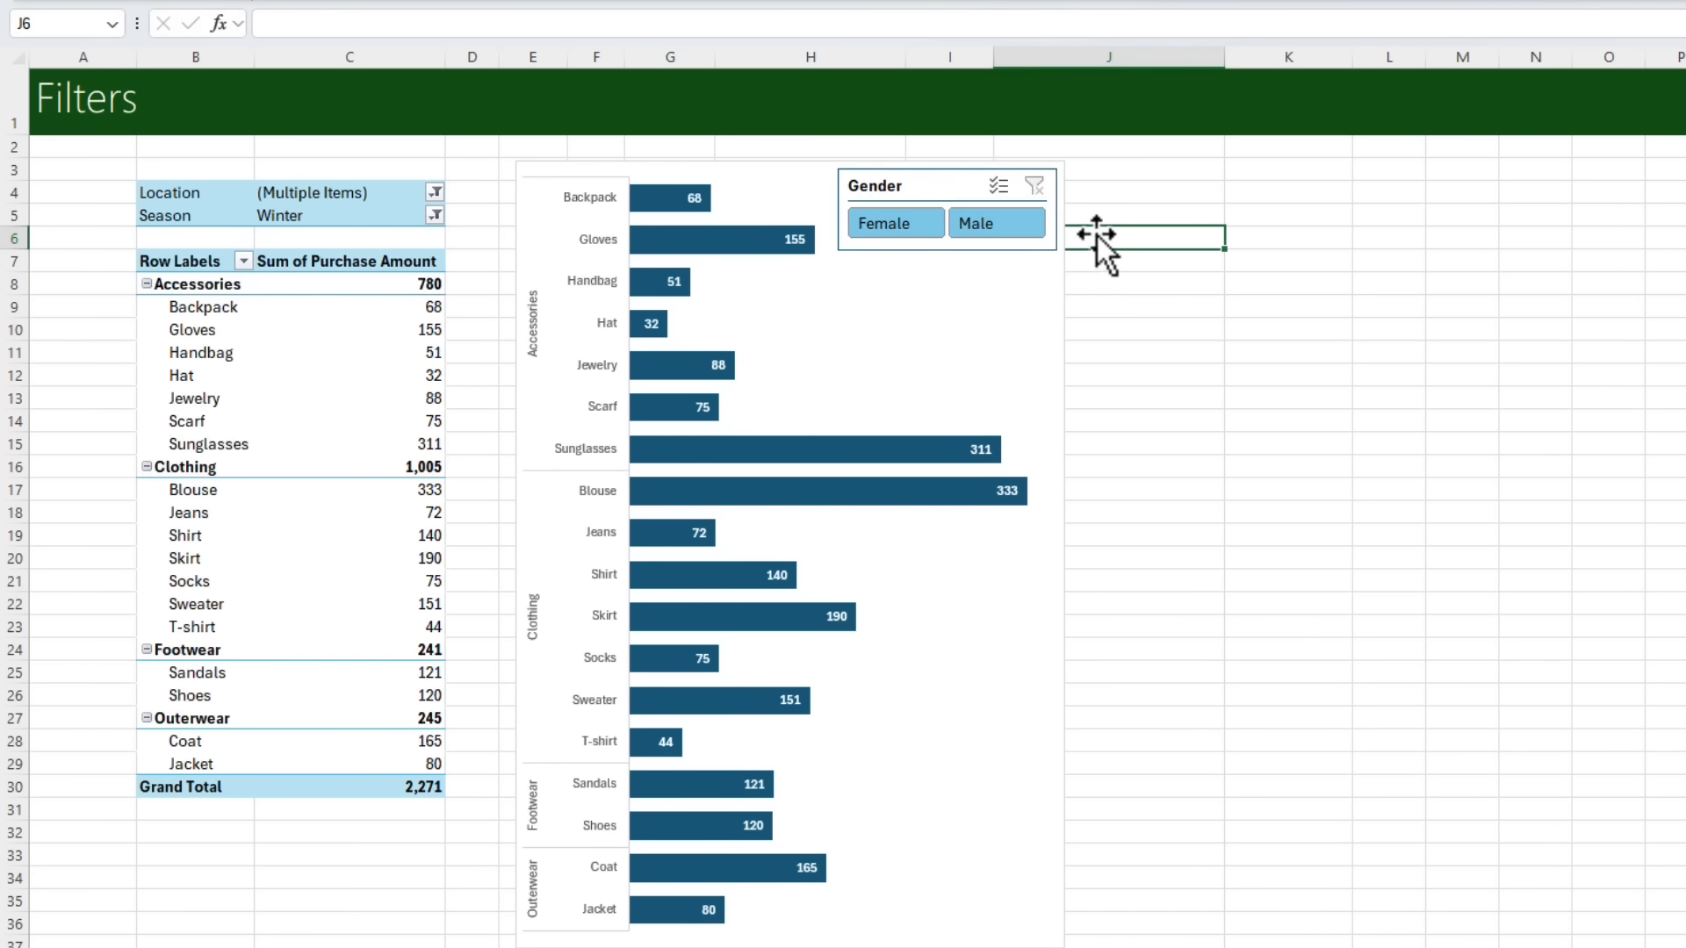
# Filter the table and chart alternately by Female and Male with the slicer, finishing on Female, and highlight filter cells C4:C5.
pyautogui.click(914, 225)
pyautogui.click(976, 225)
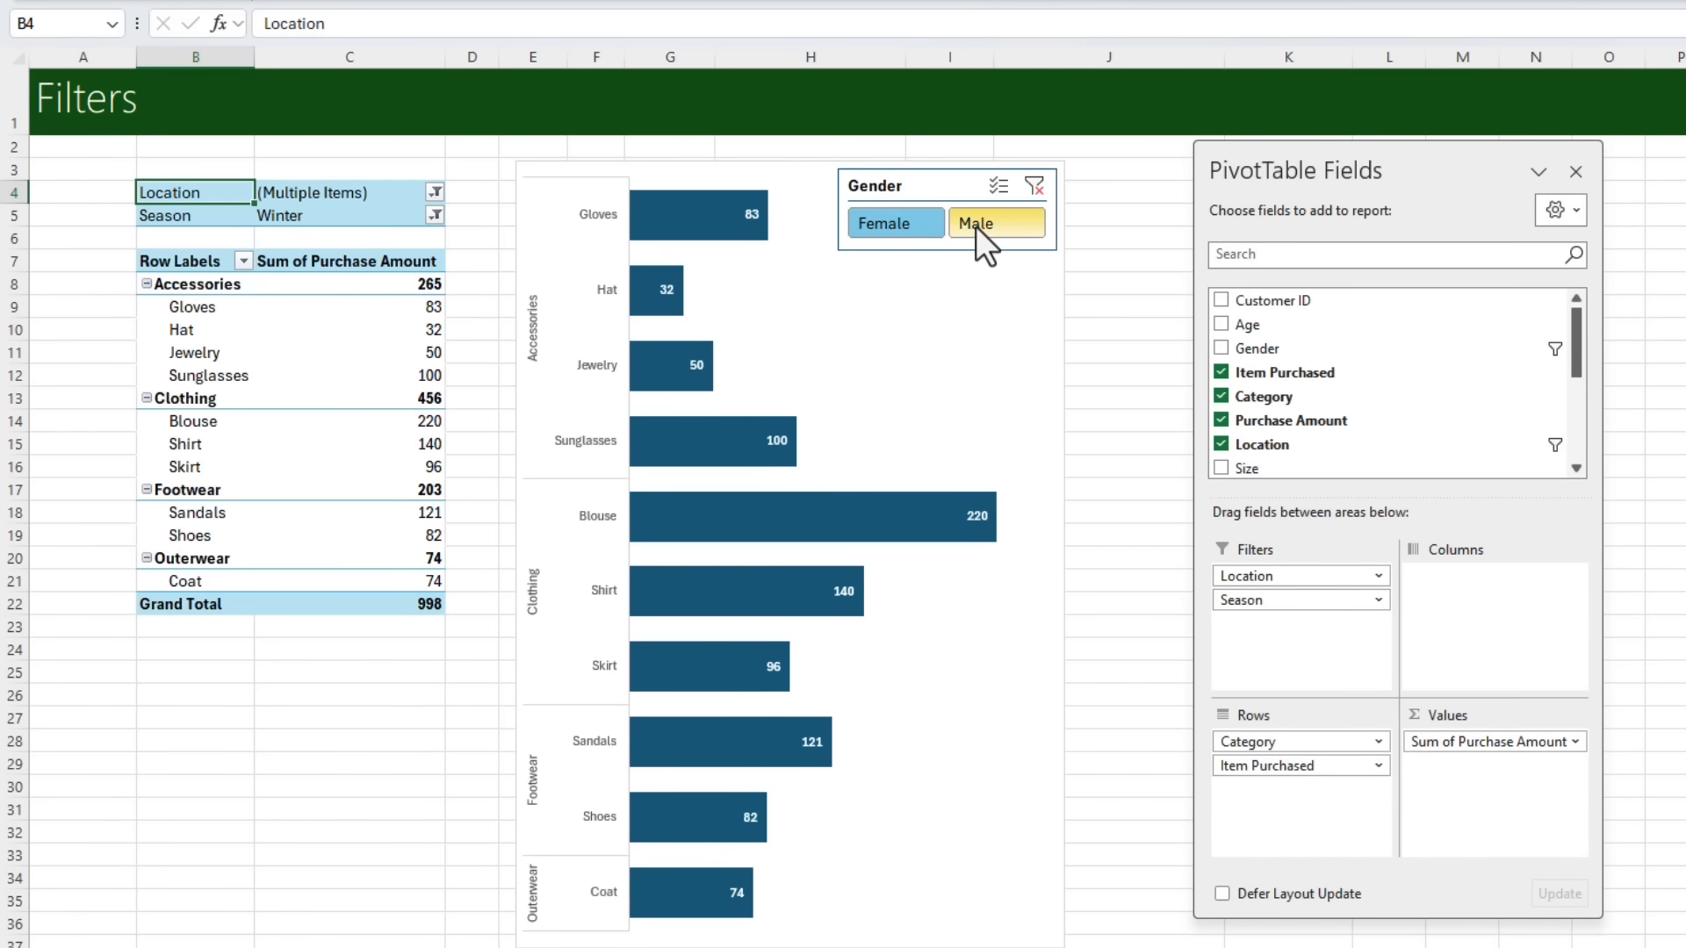
pyautogui.click(360, 201)
pyautogui.moveTo(355, 198); pyautogui.dragTo(354, 215)
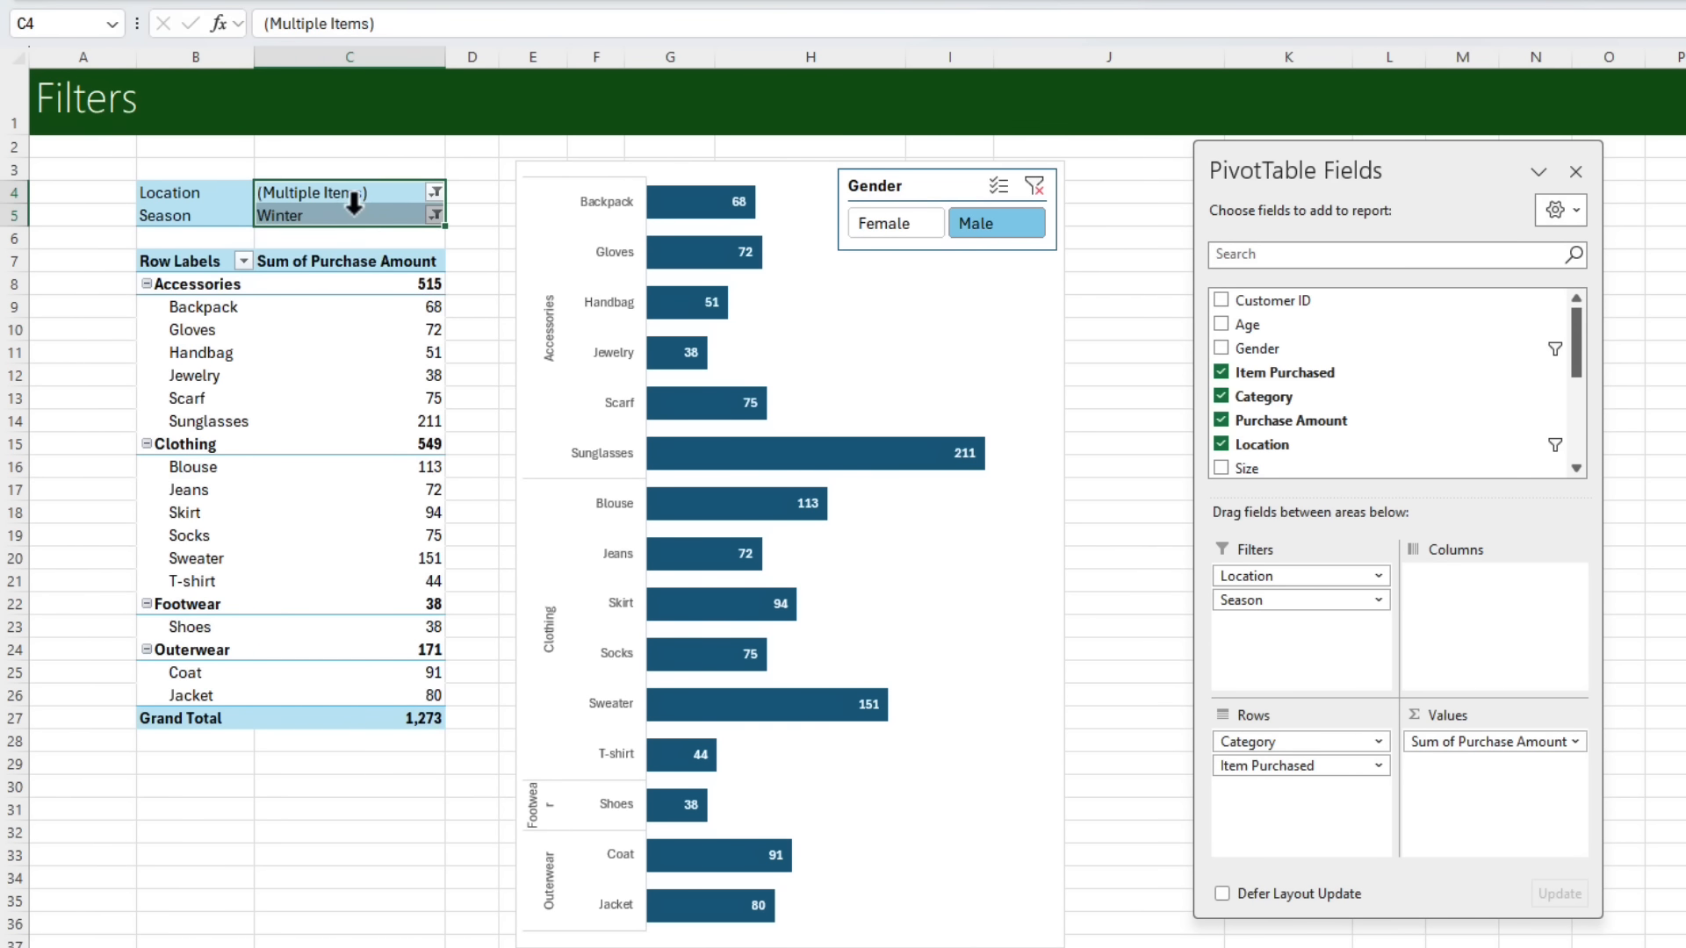
pyautogui.click(914, 221)
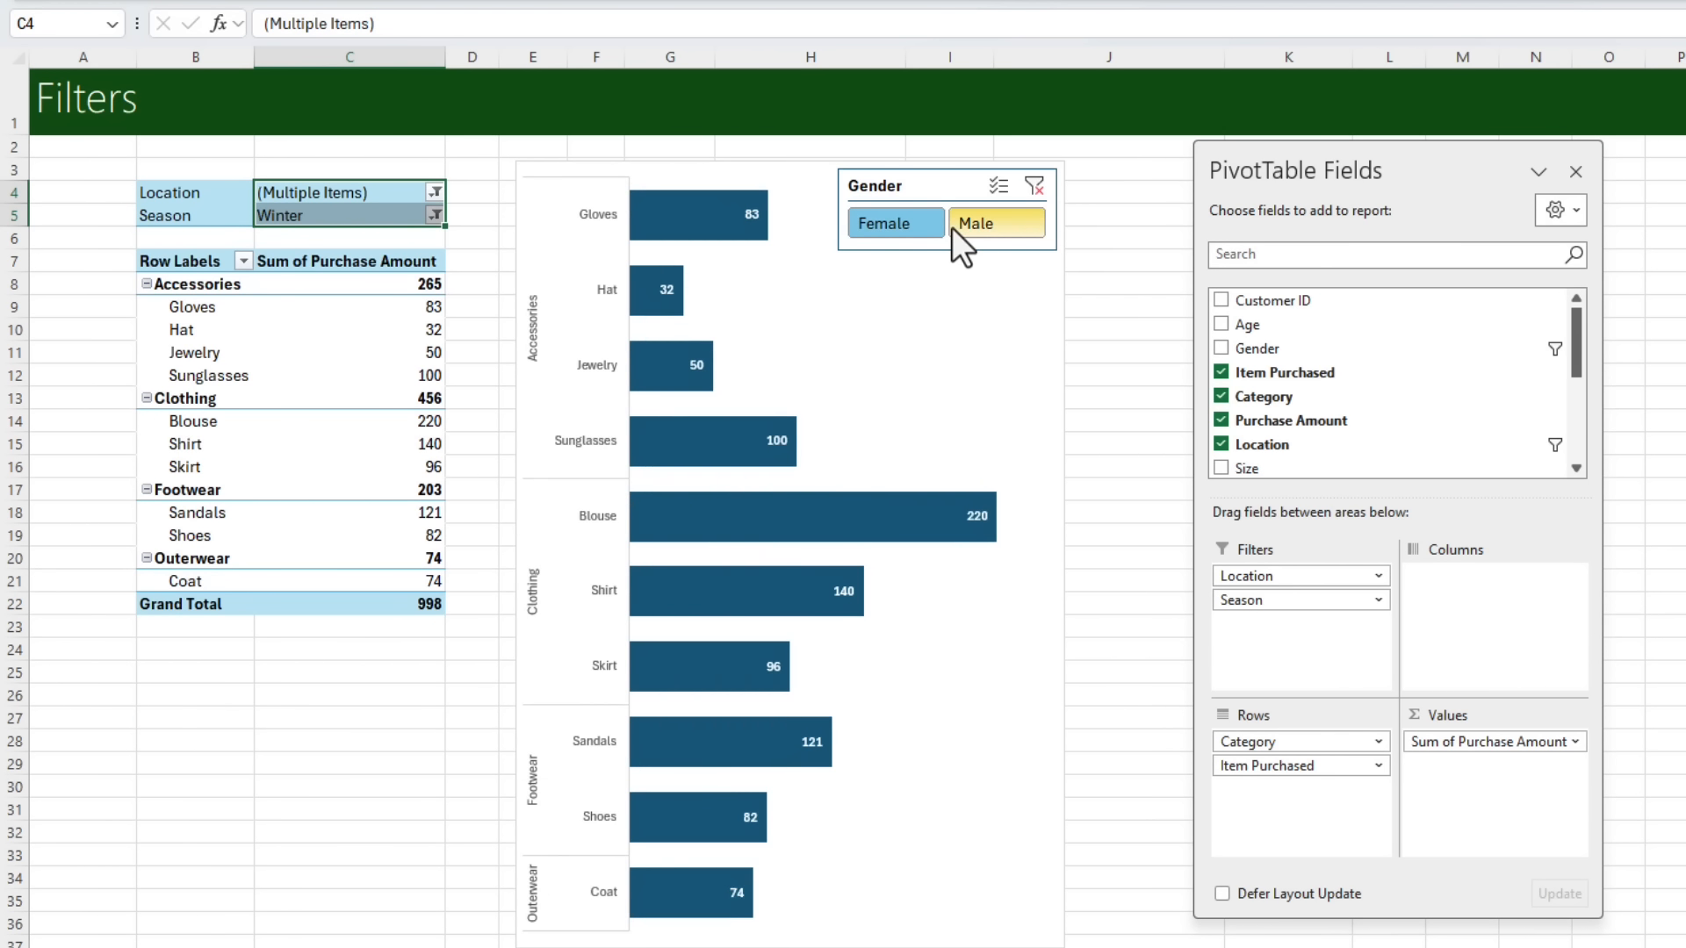
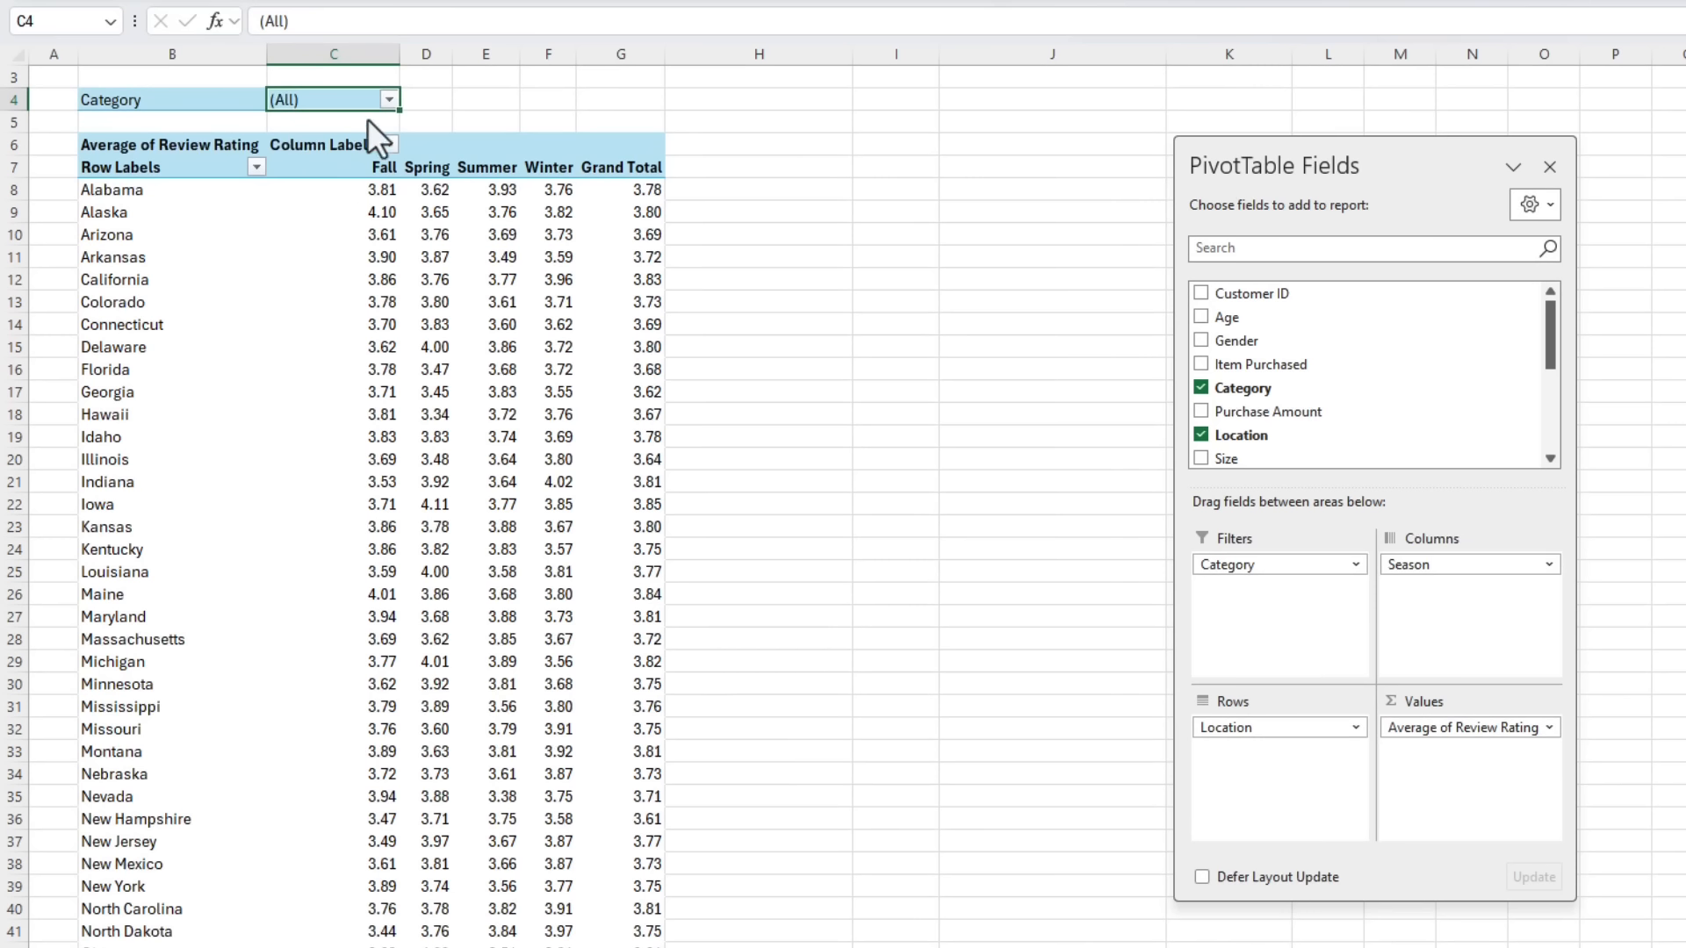
# Generate a separate PivotTable worksheet for each item in the Category filter using Show Report Filter Pages.
pyautogui.click(388, 99)
pyautogui.click(385, 103)
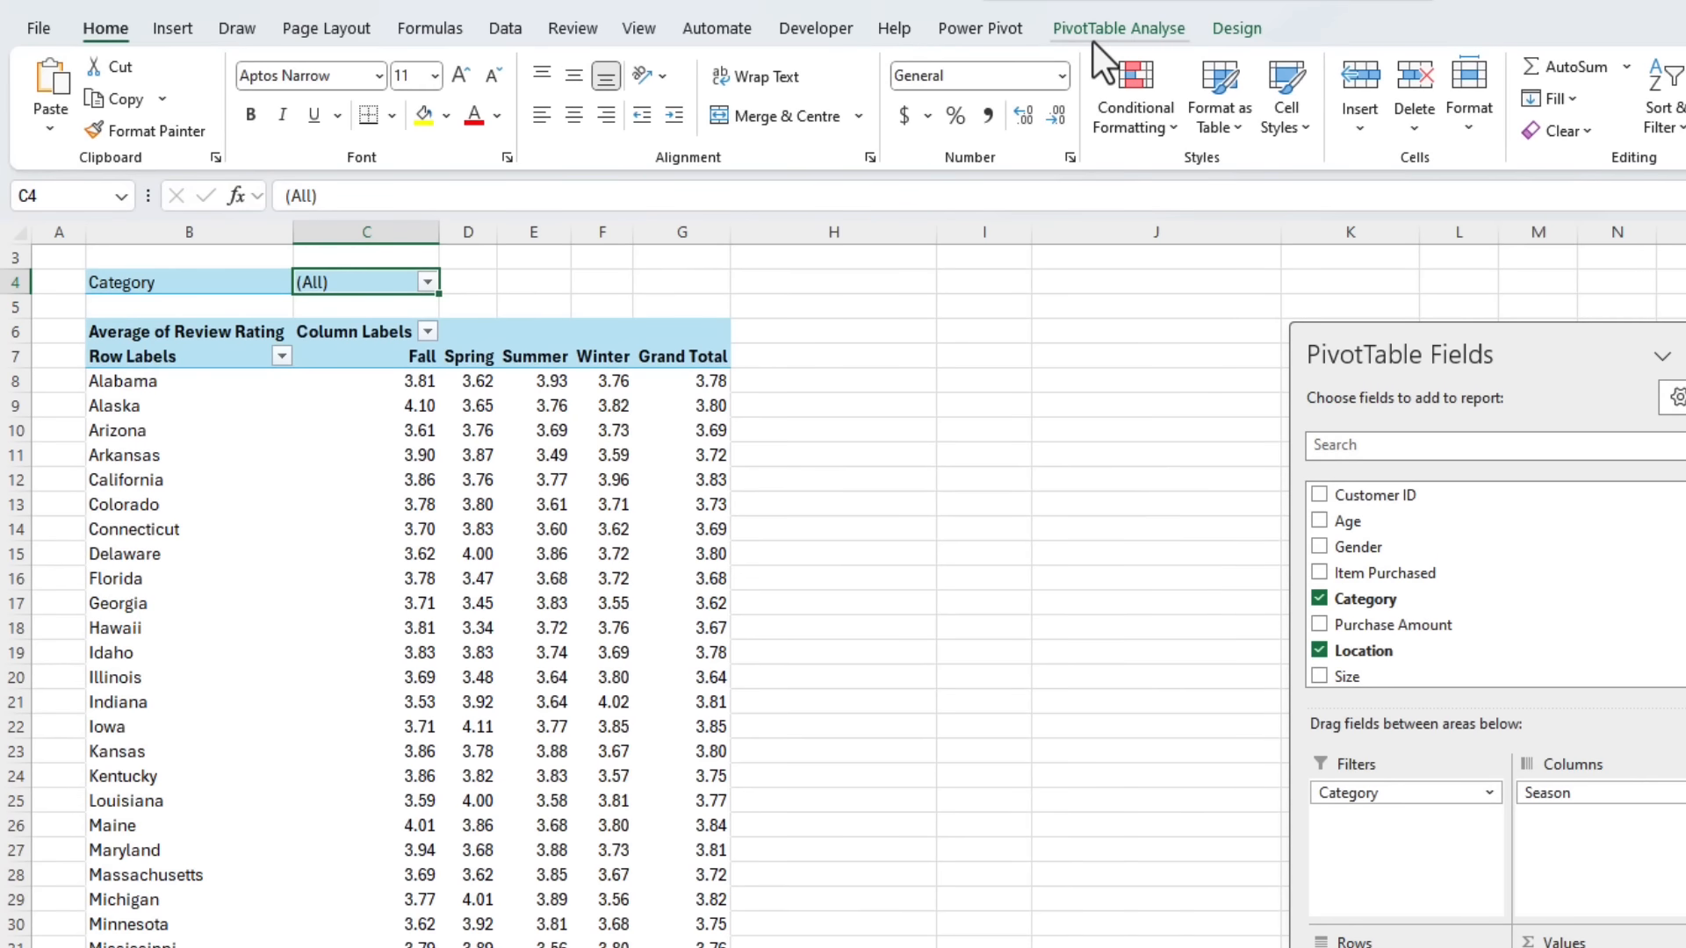
pyautogui.click(1094, 40)
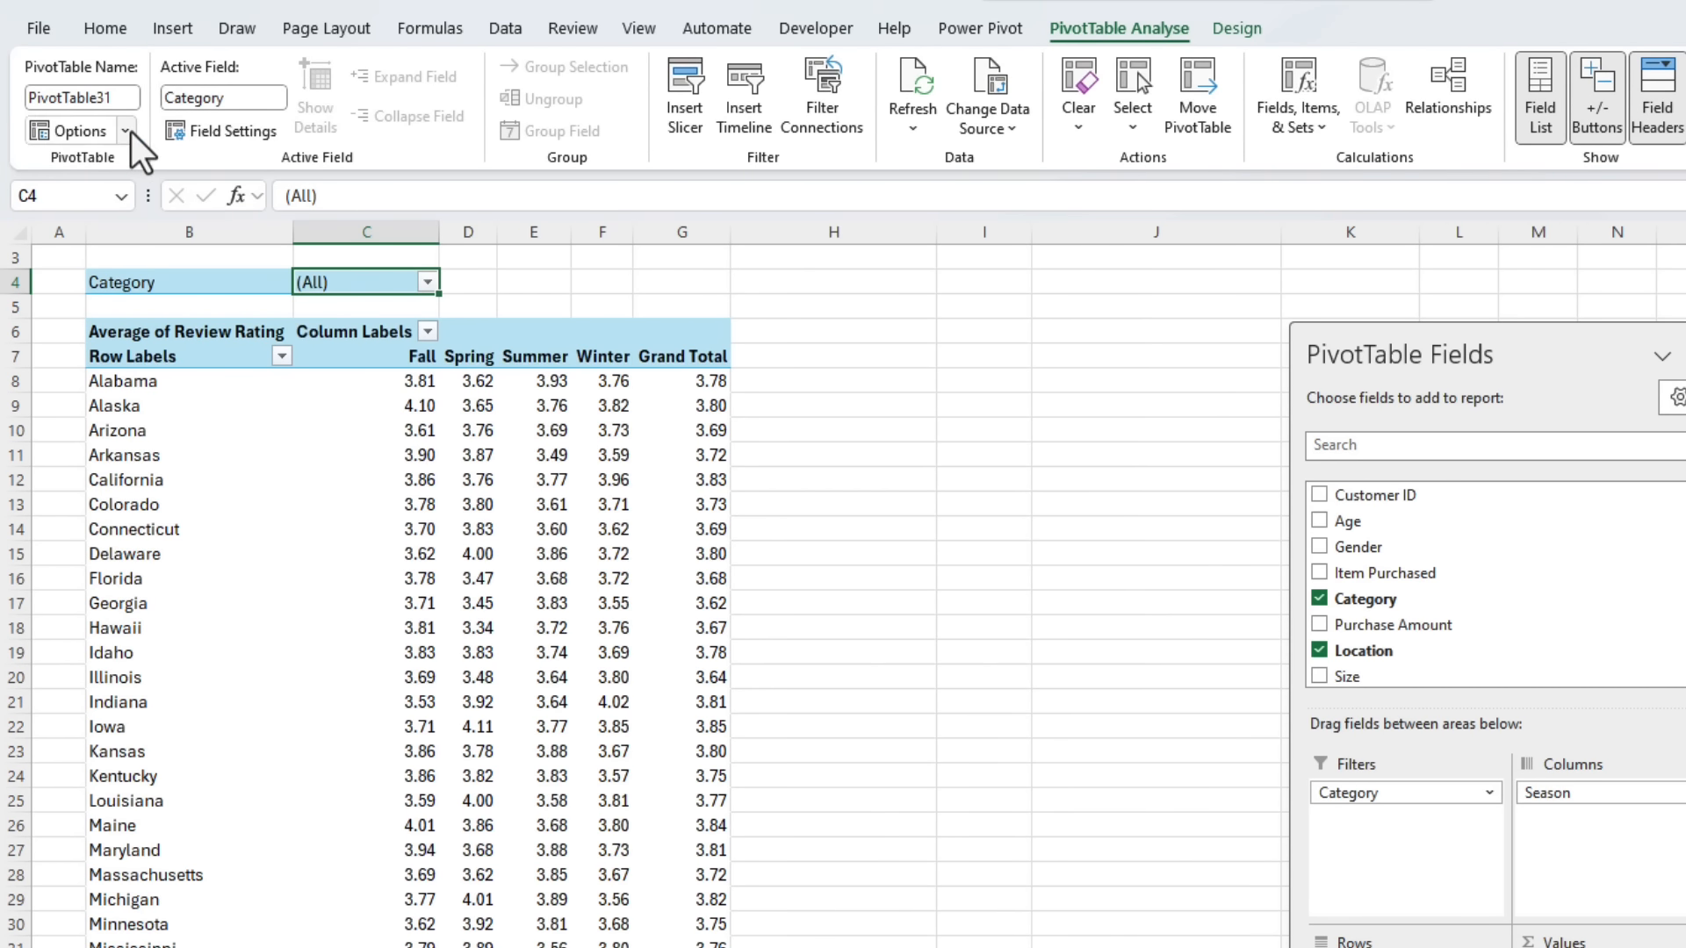
pyautogui.click(127, 131)
pyautogui.click(247, 212)
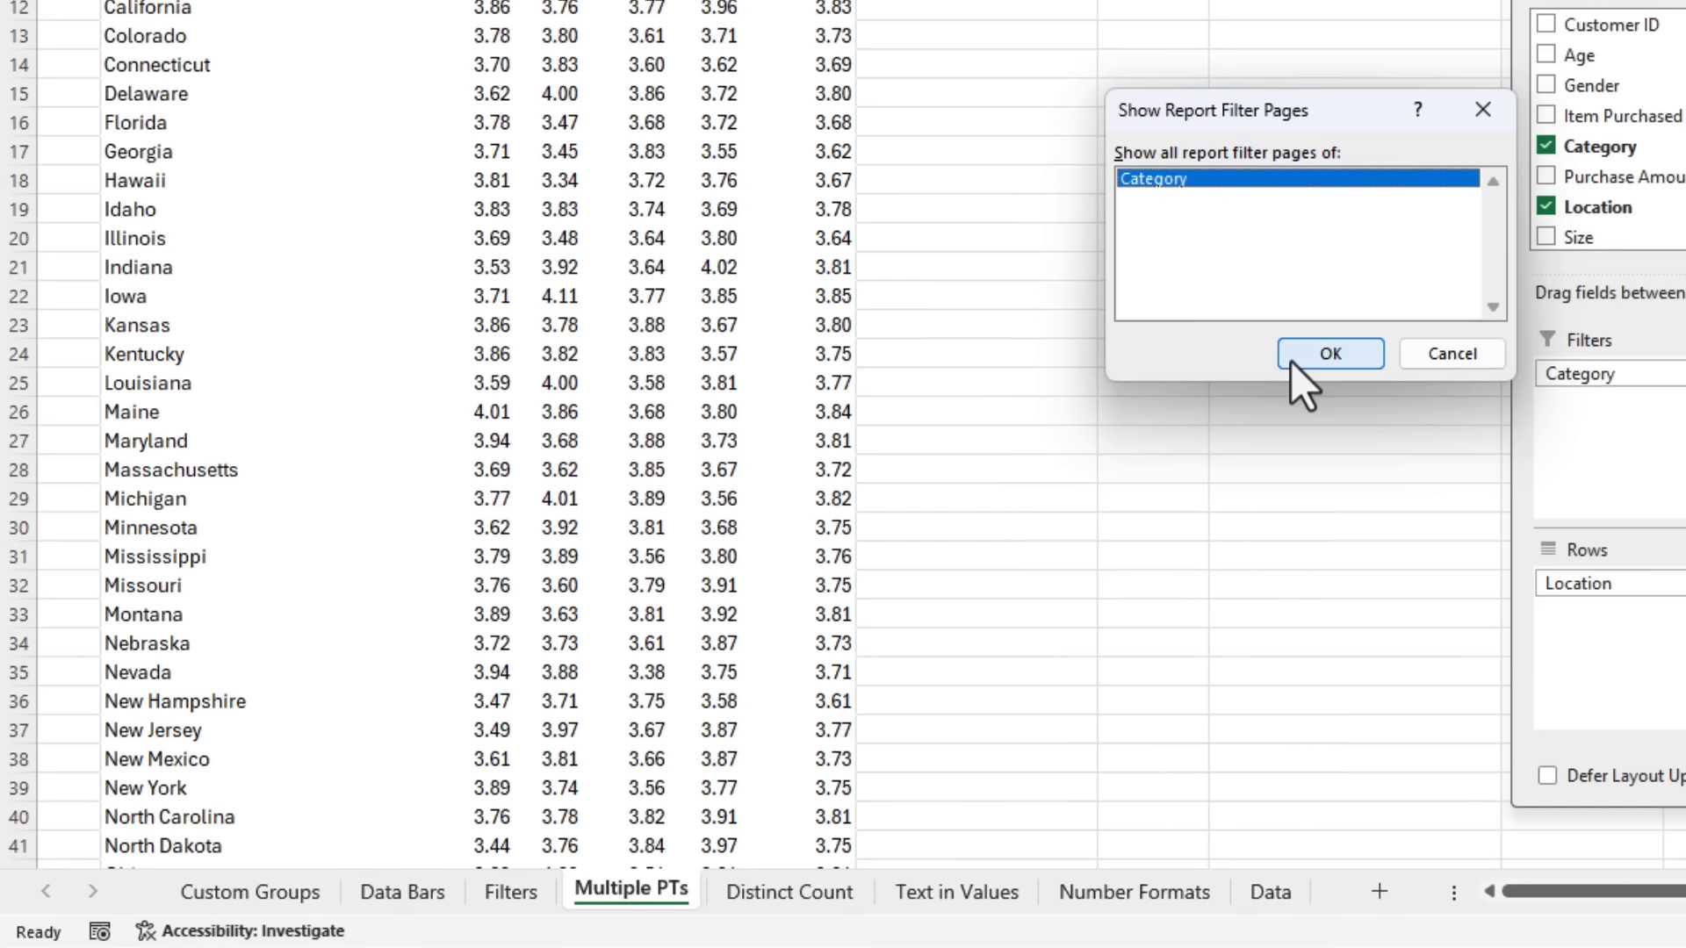
pyautogui.click(1291, 361)
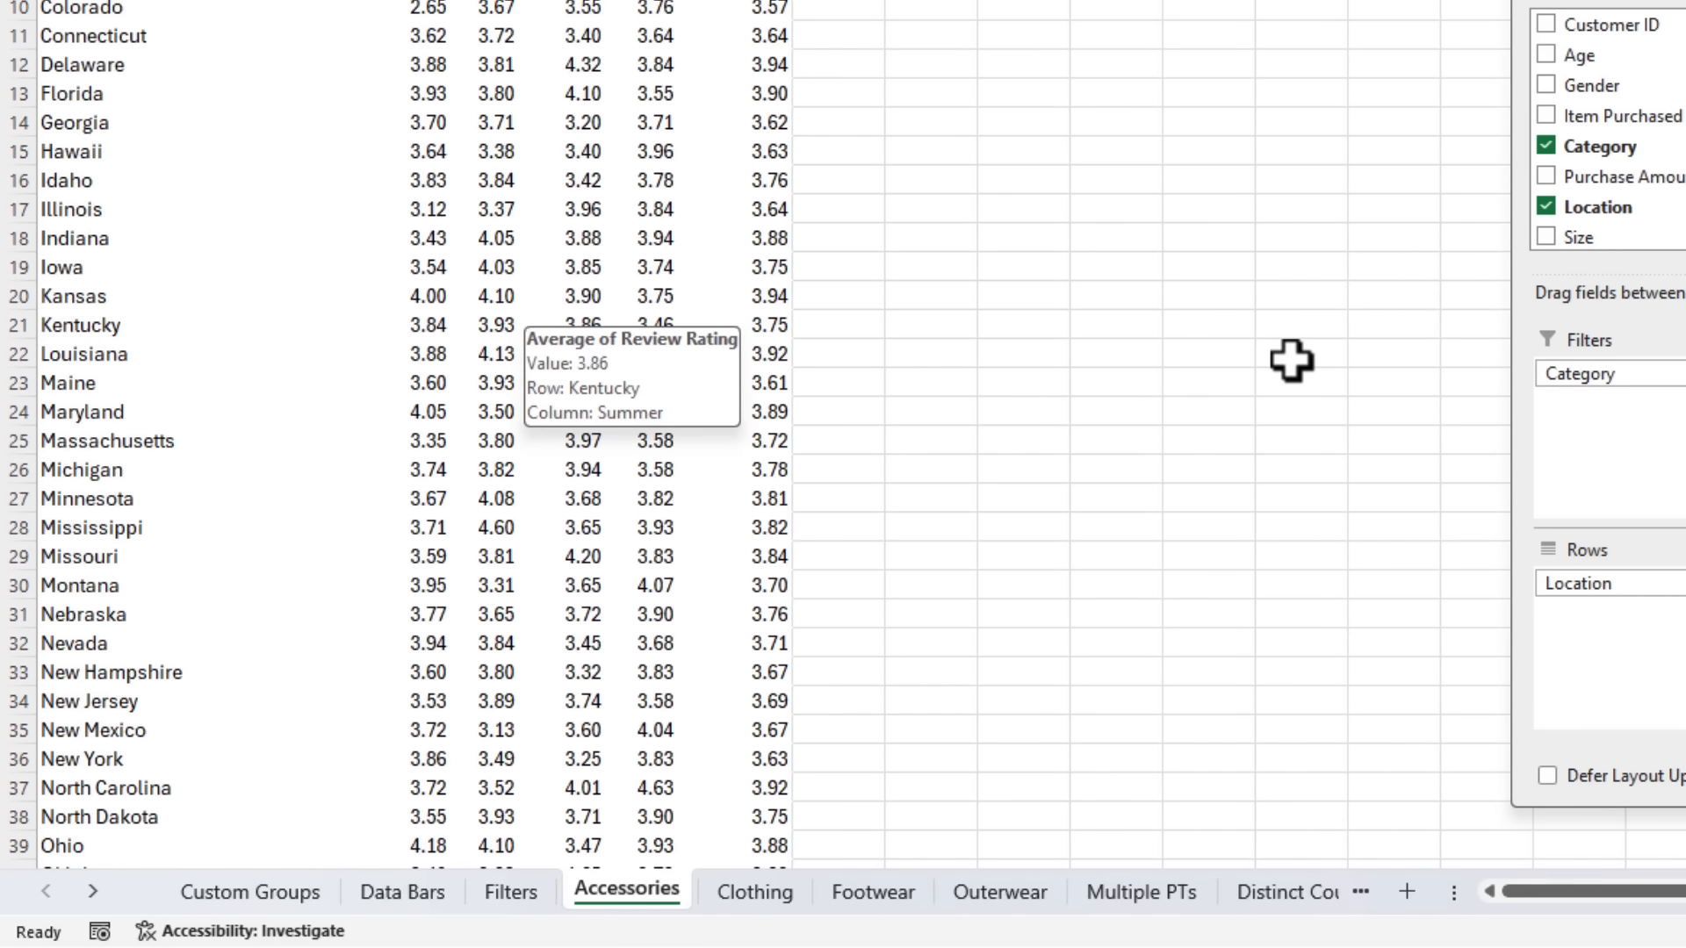
# Look through the generated Clothing, Footwear and Outerwear sheets.
pyautogui.click(744, 892)
pyautogui.click(862, 896)
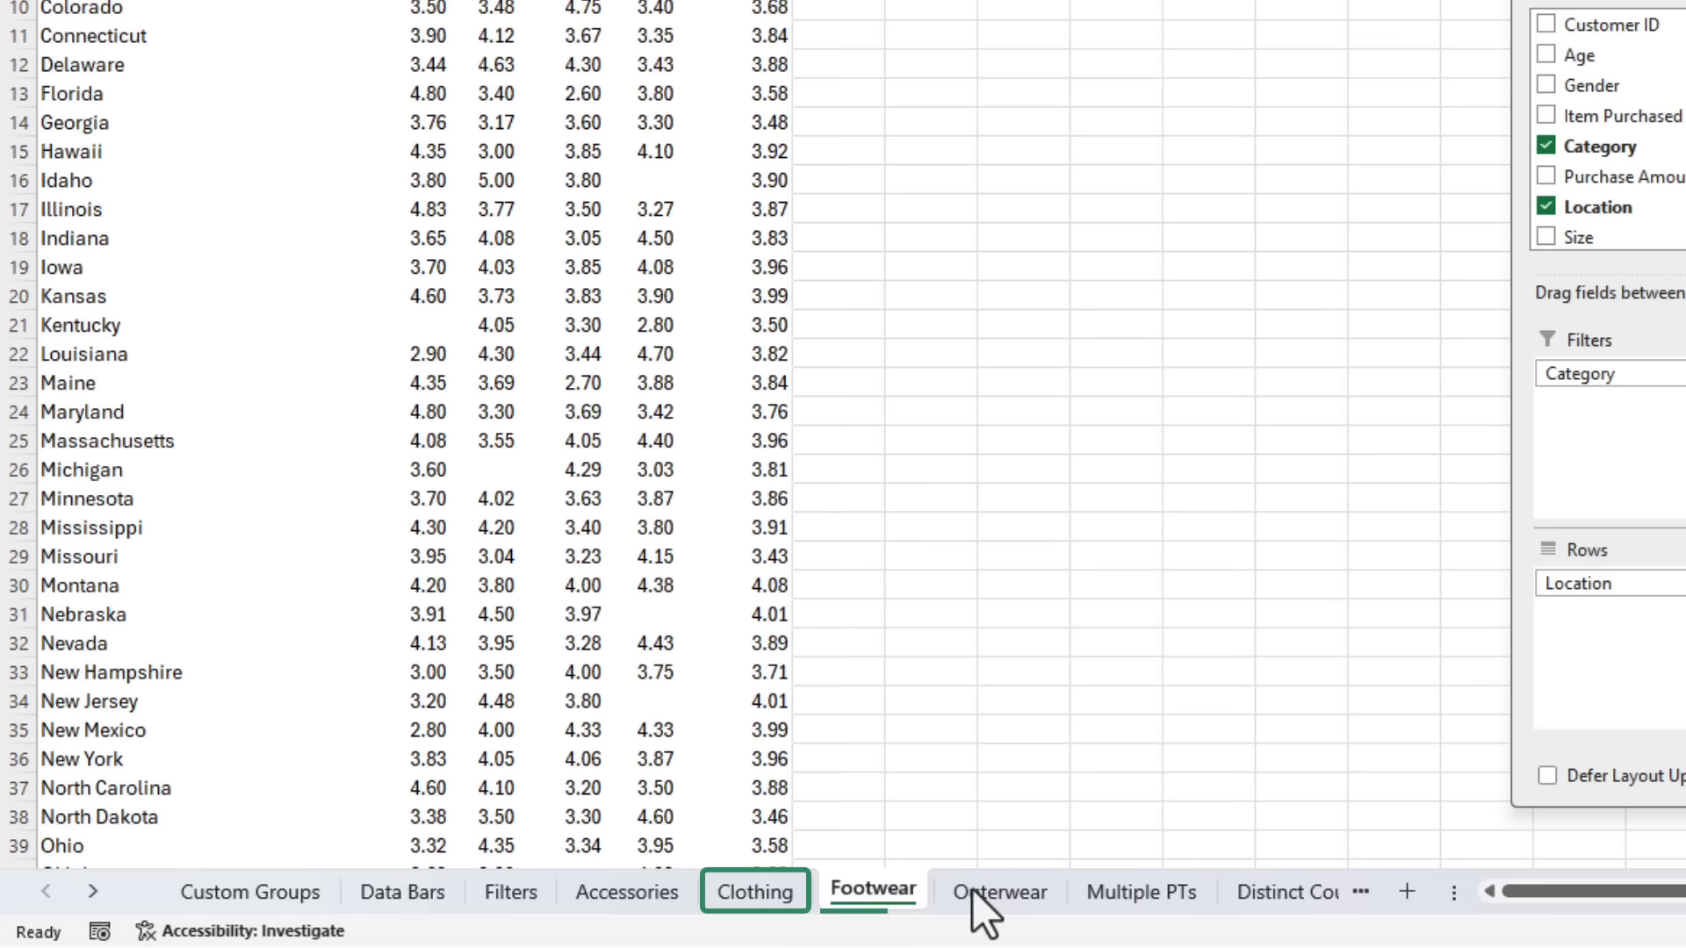
pyautogui.click(990, 889)
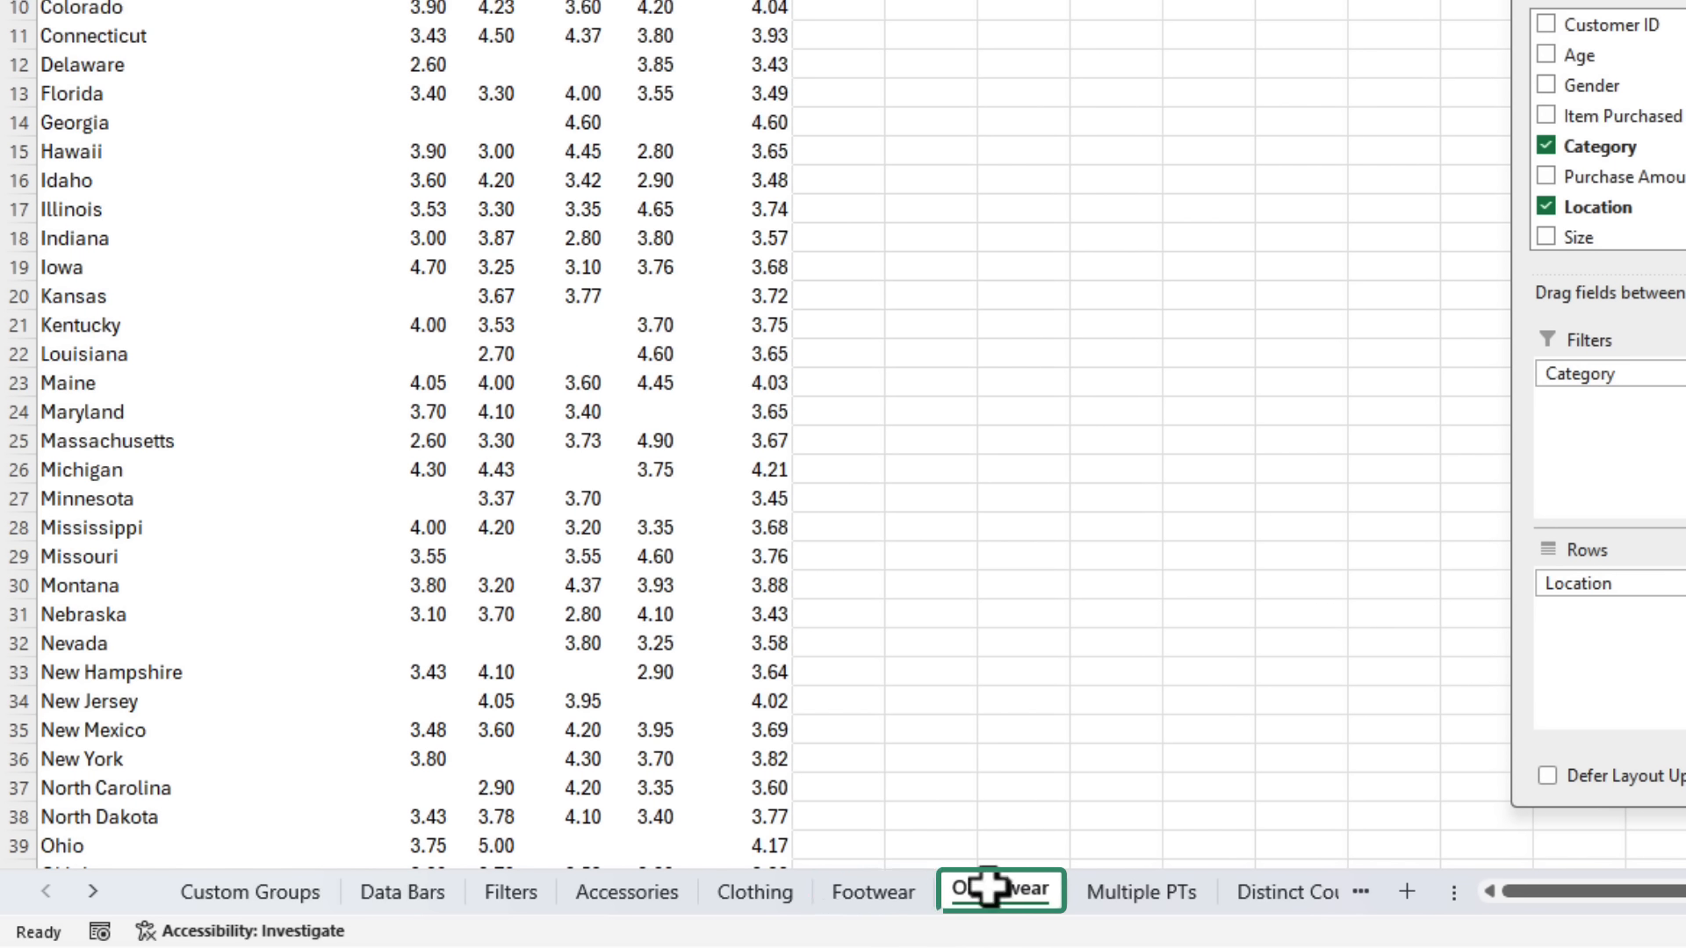
pyautogui.rightClick(1019, 889)
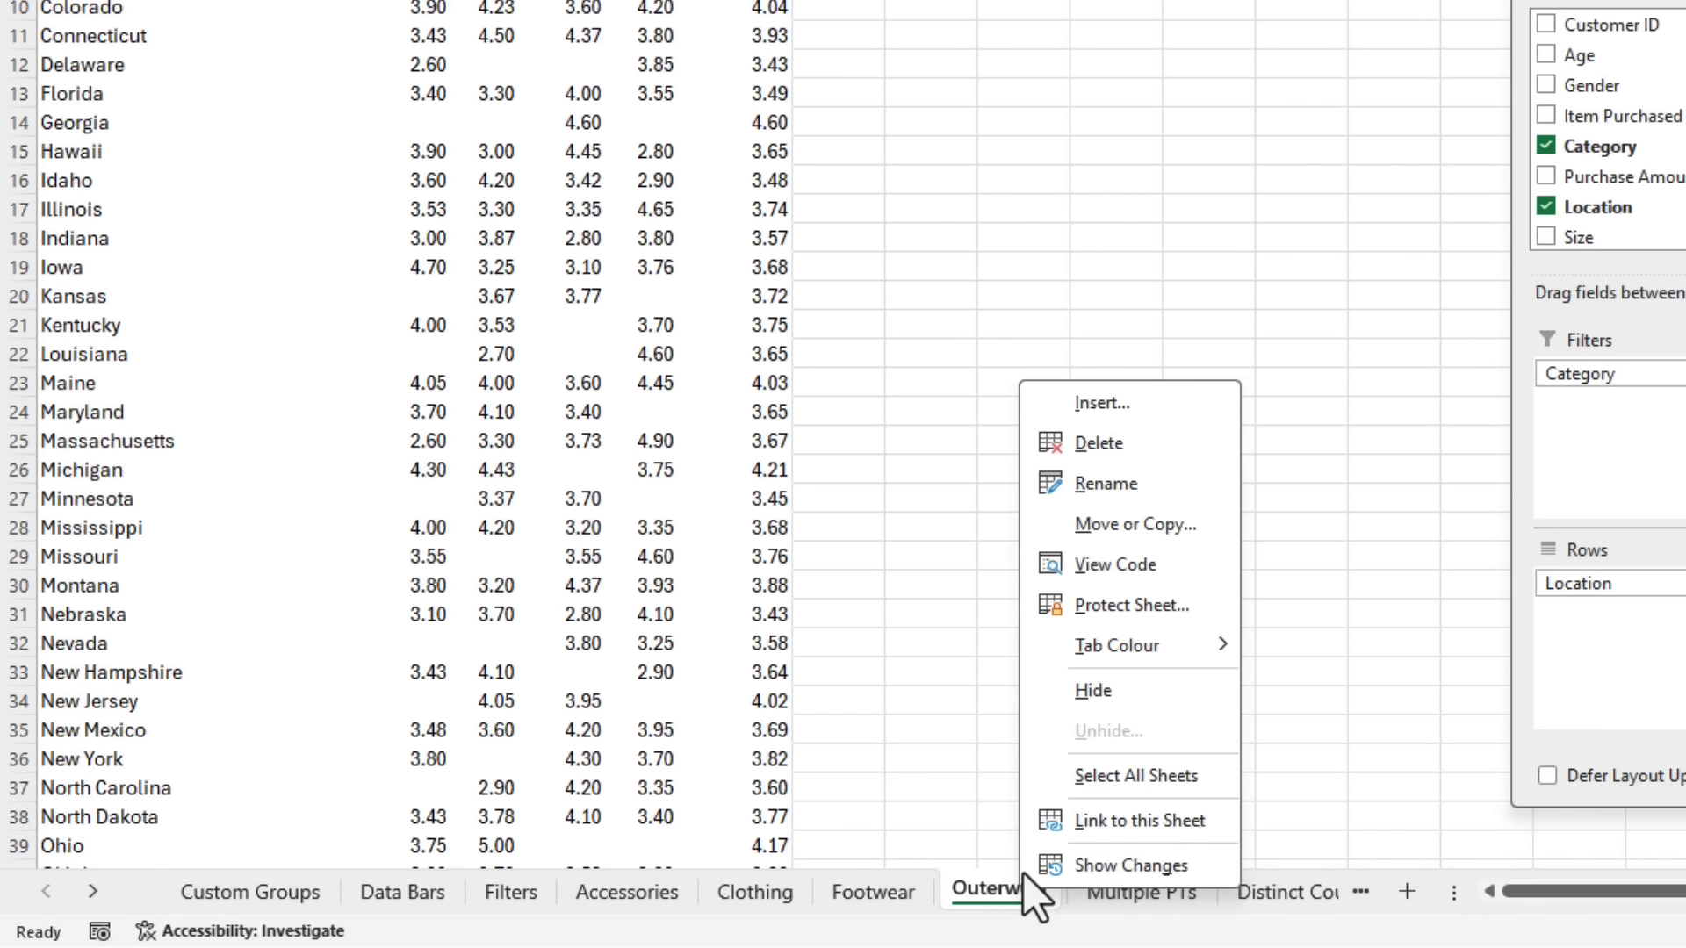
pyautogui.click(1143, 525)
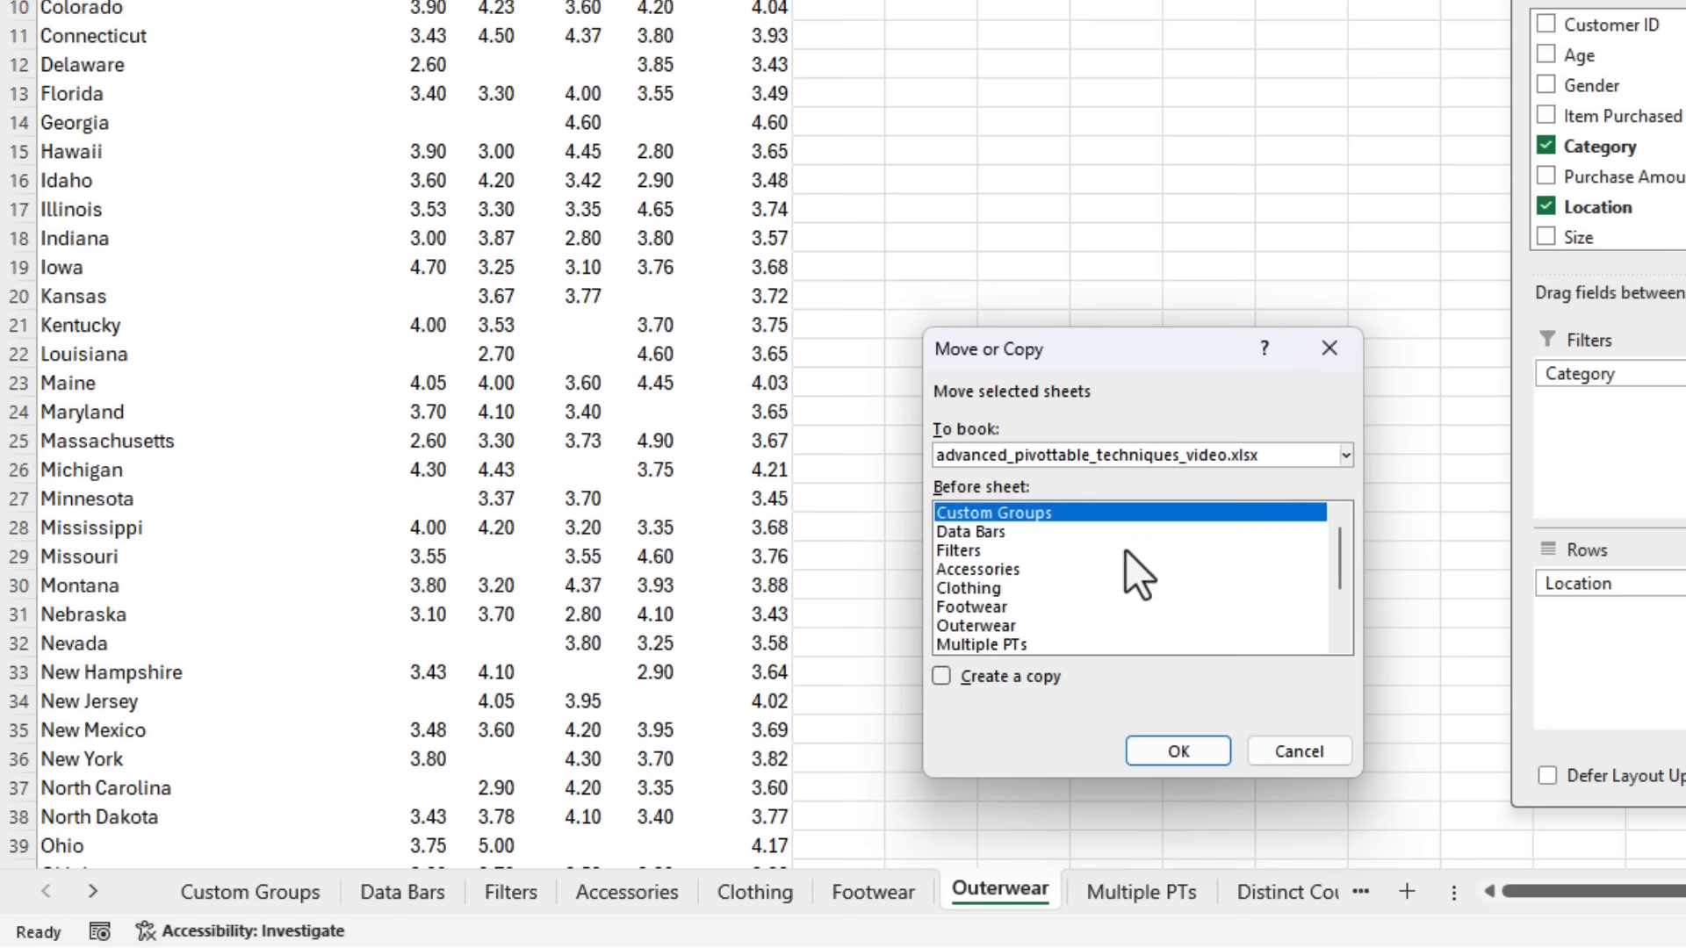
pyautogui.click(1024, 681)
pyautogui.click(1062, 455)
pyautogui.click(1051, 480)
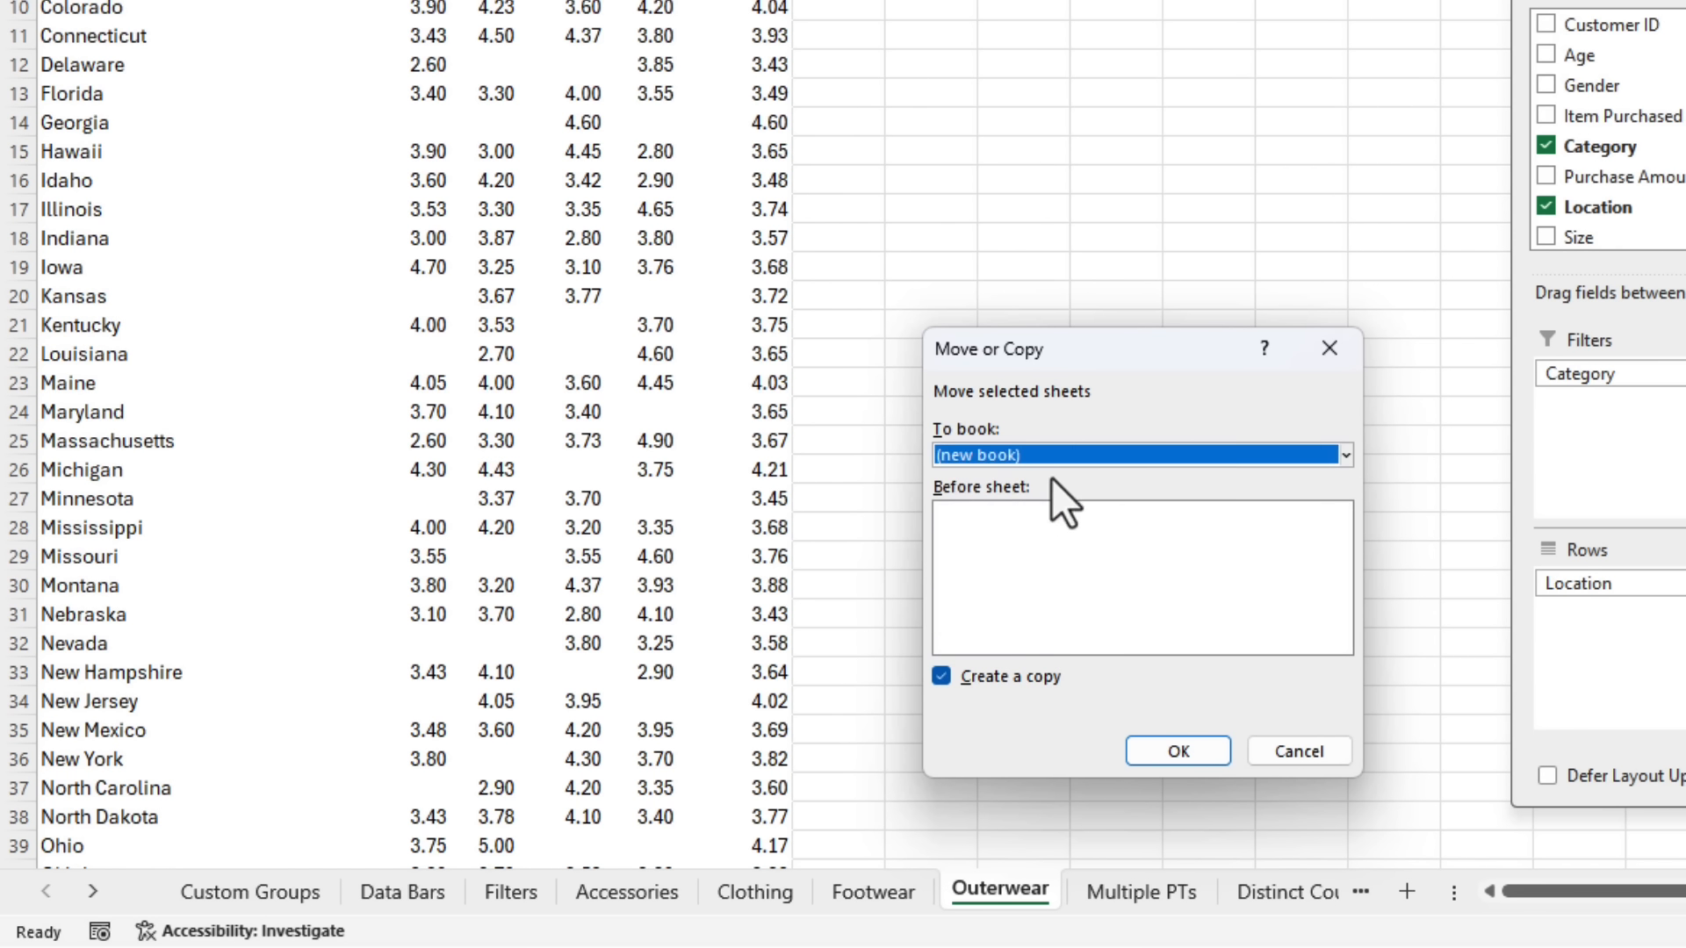
pyautogui.click(1291, 746)
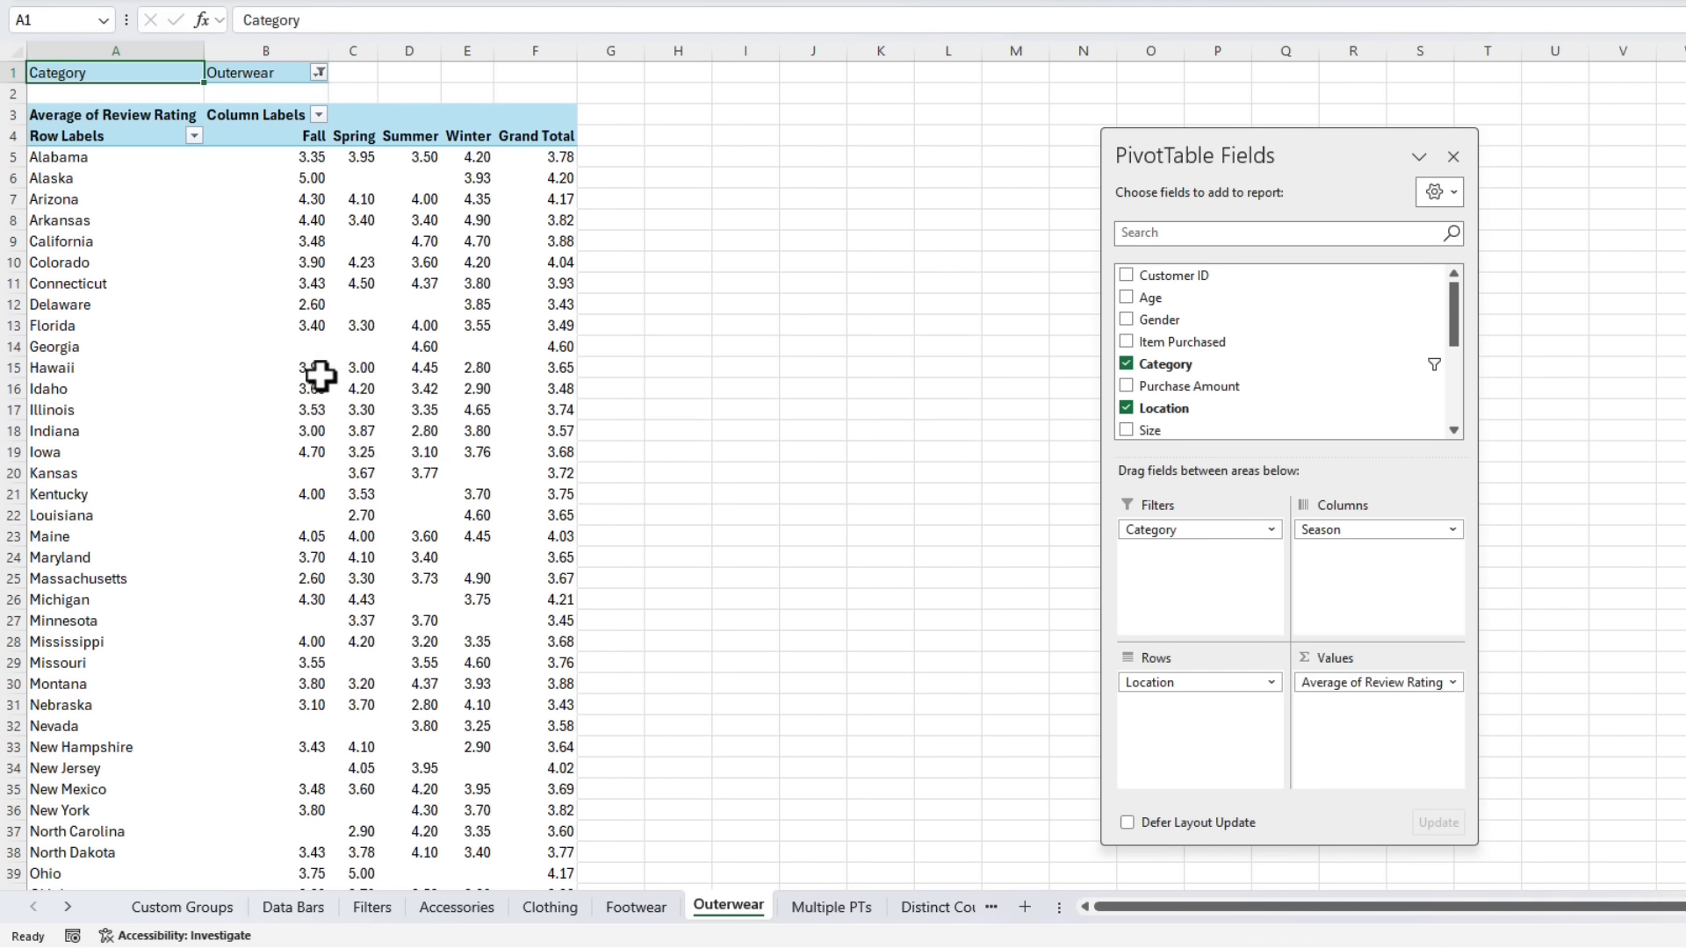
# Go to the Data sheet and insert a PivotTable based on Table1 on a new worksheet.
pyautogui.click(68, 907)
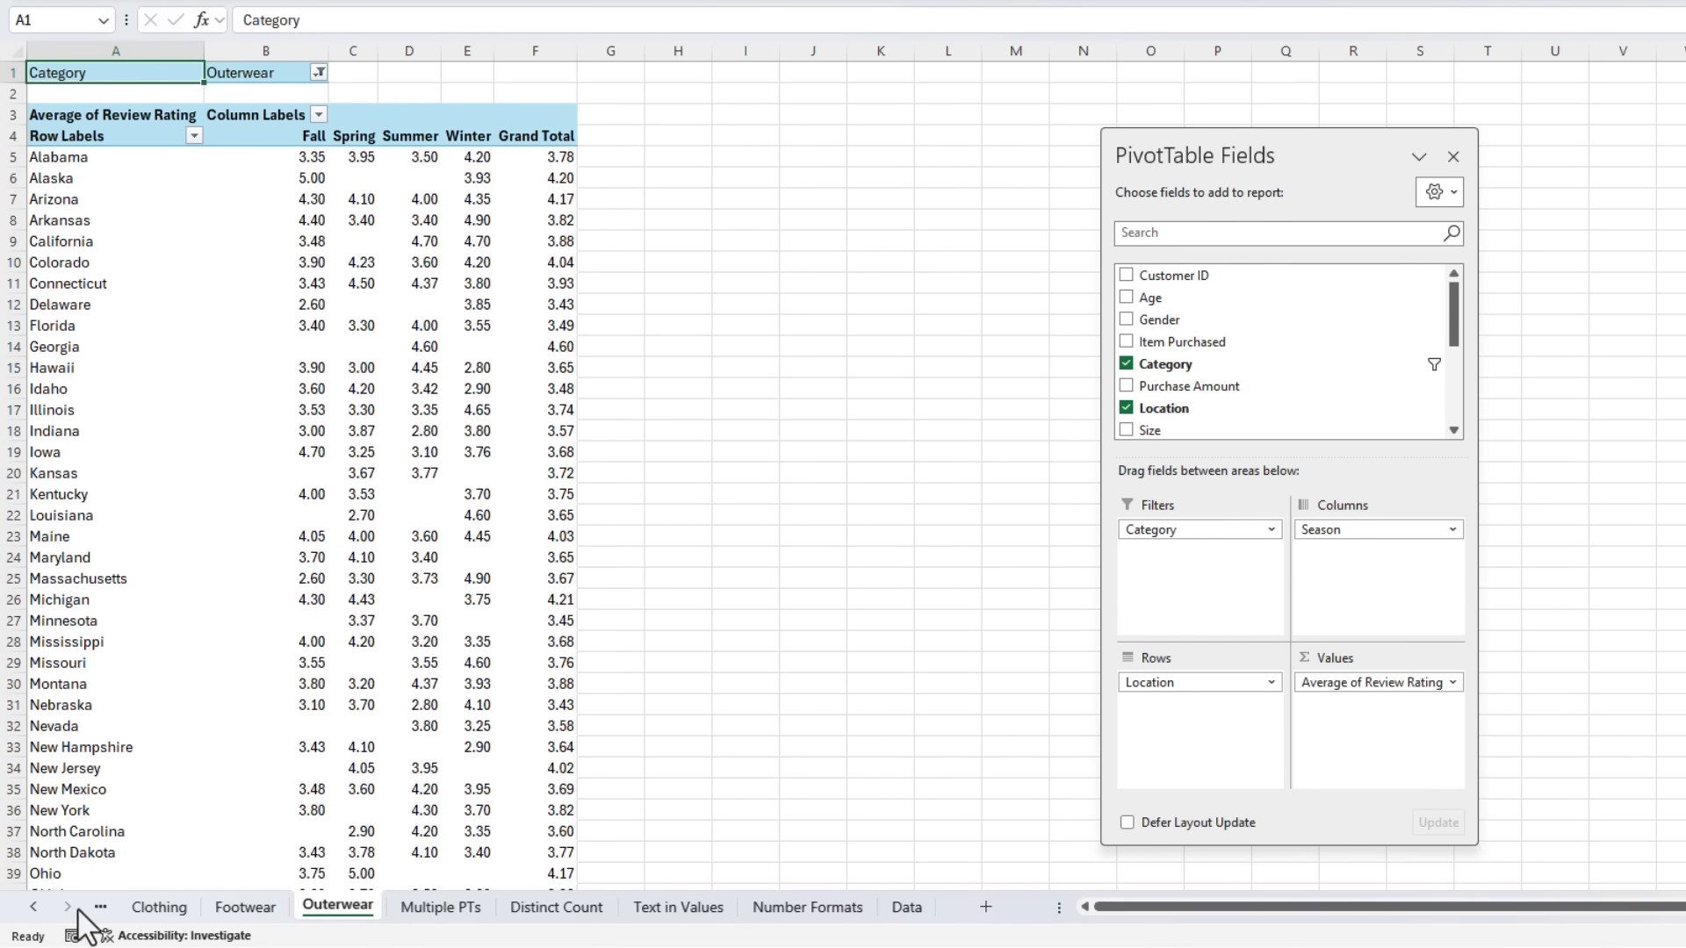
pyautogui.click(908, 907)
pyautogui.scroll(1, 467, 163)
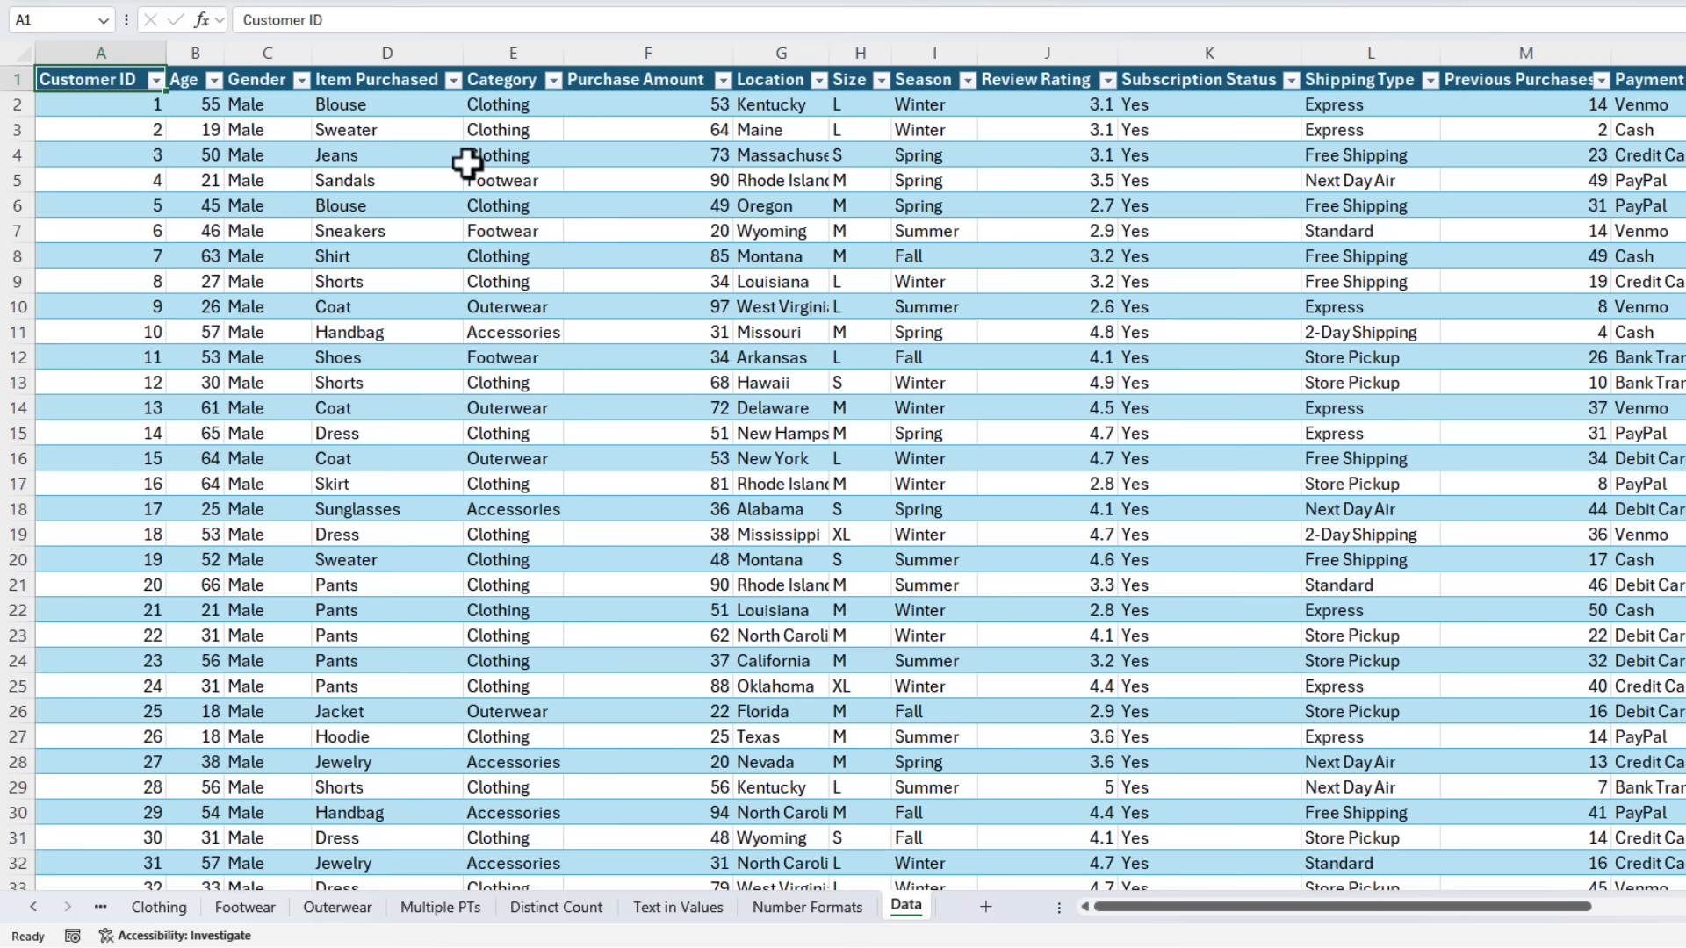
pyautogui.click(467, 163)
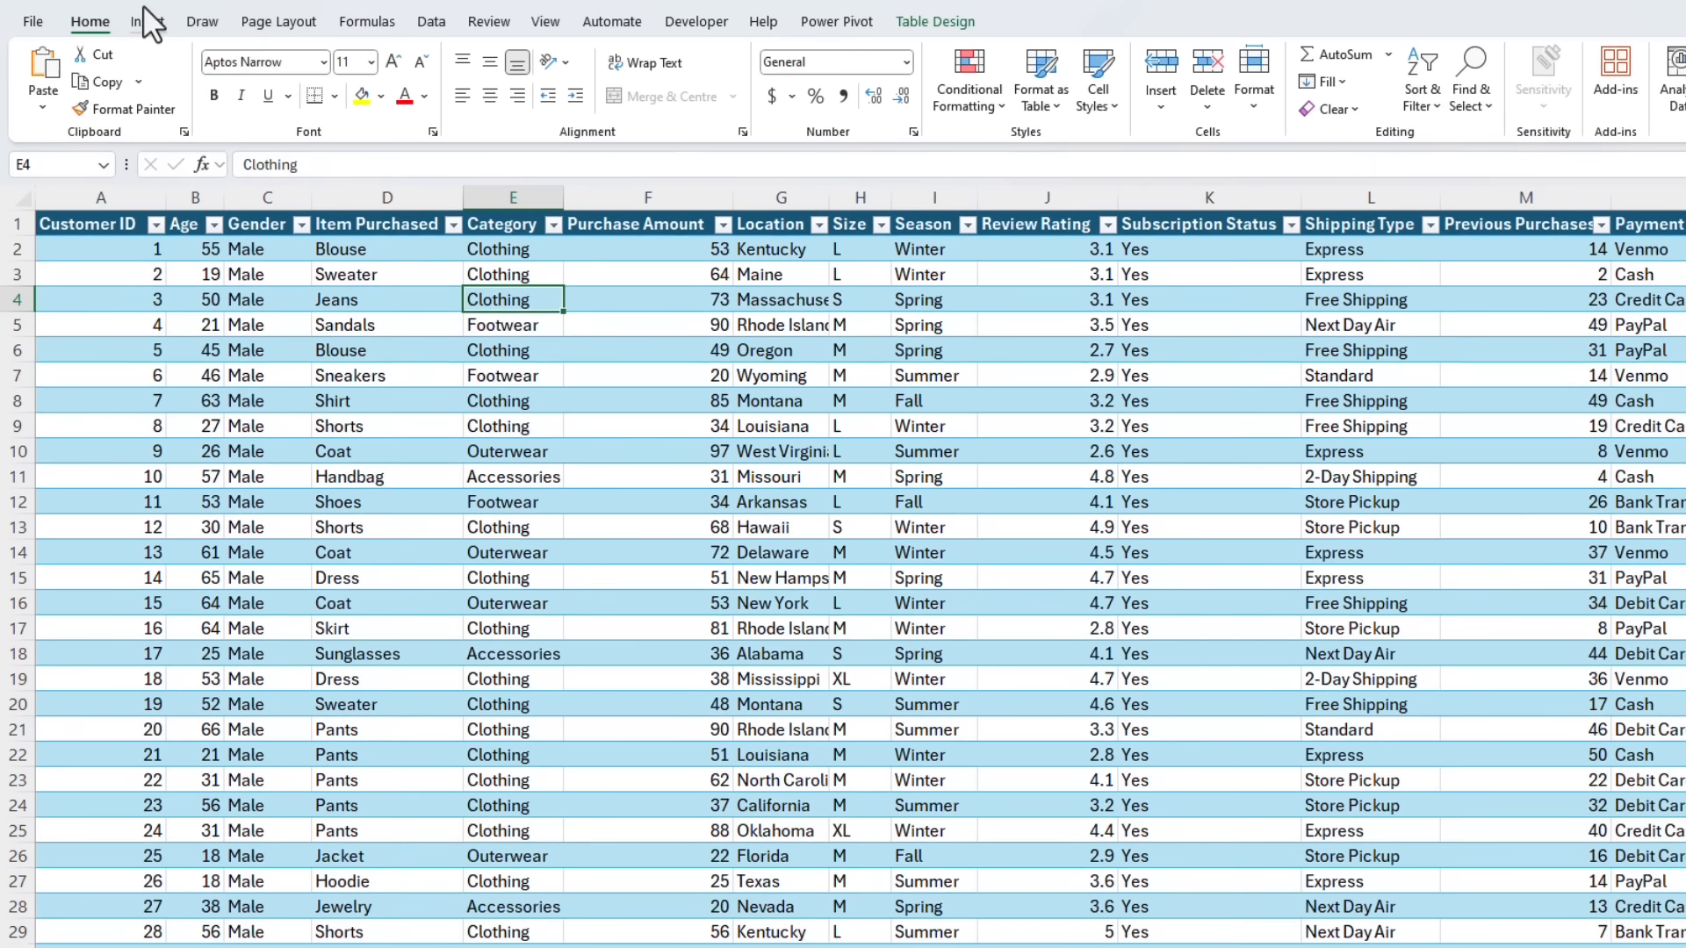
pyautogui.click(143, 21)
pyautogui.click(55, 62)
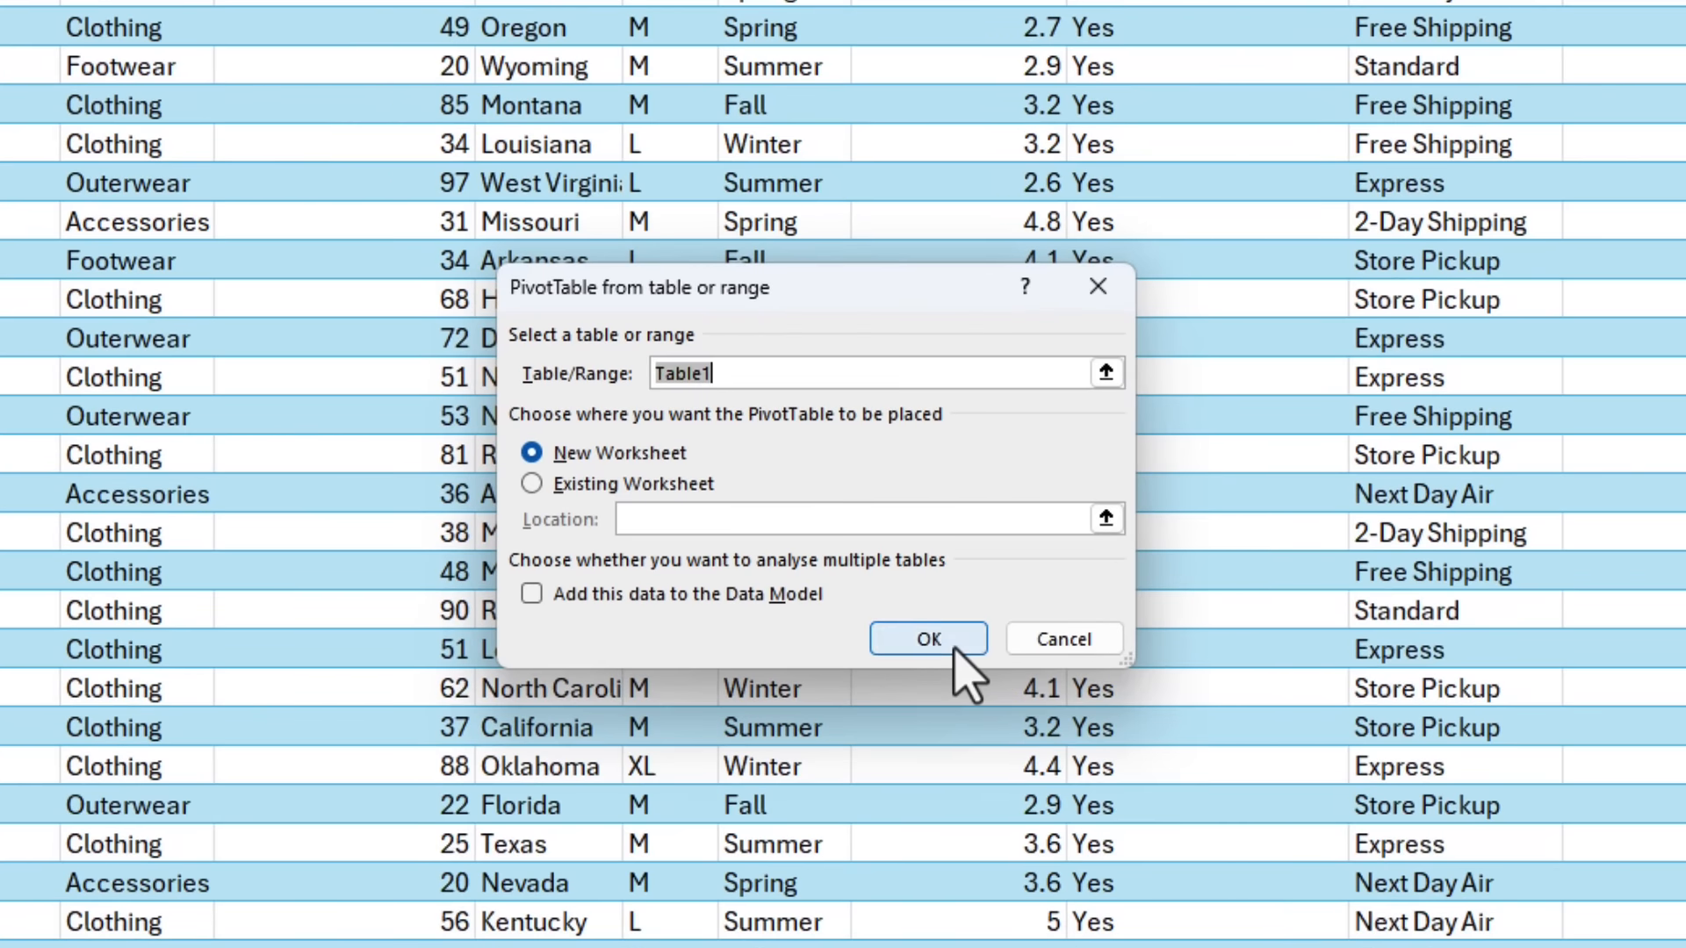
pyautogui.click(929, 639)
# Reposition the field list and add all fields from Customer ID through Frequency of Purchases to Rows in order, leaving out Shipping Type2.
pyautogui.moveTo(1243, 30); pyautogui.dragTo(871, 112)
pyautogui.moveTo(742, 256); pyautogui.dragTo(773, 755)
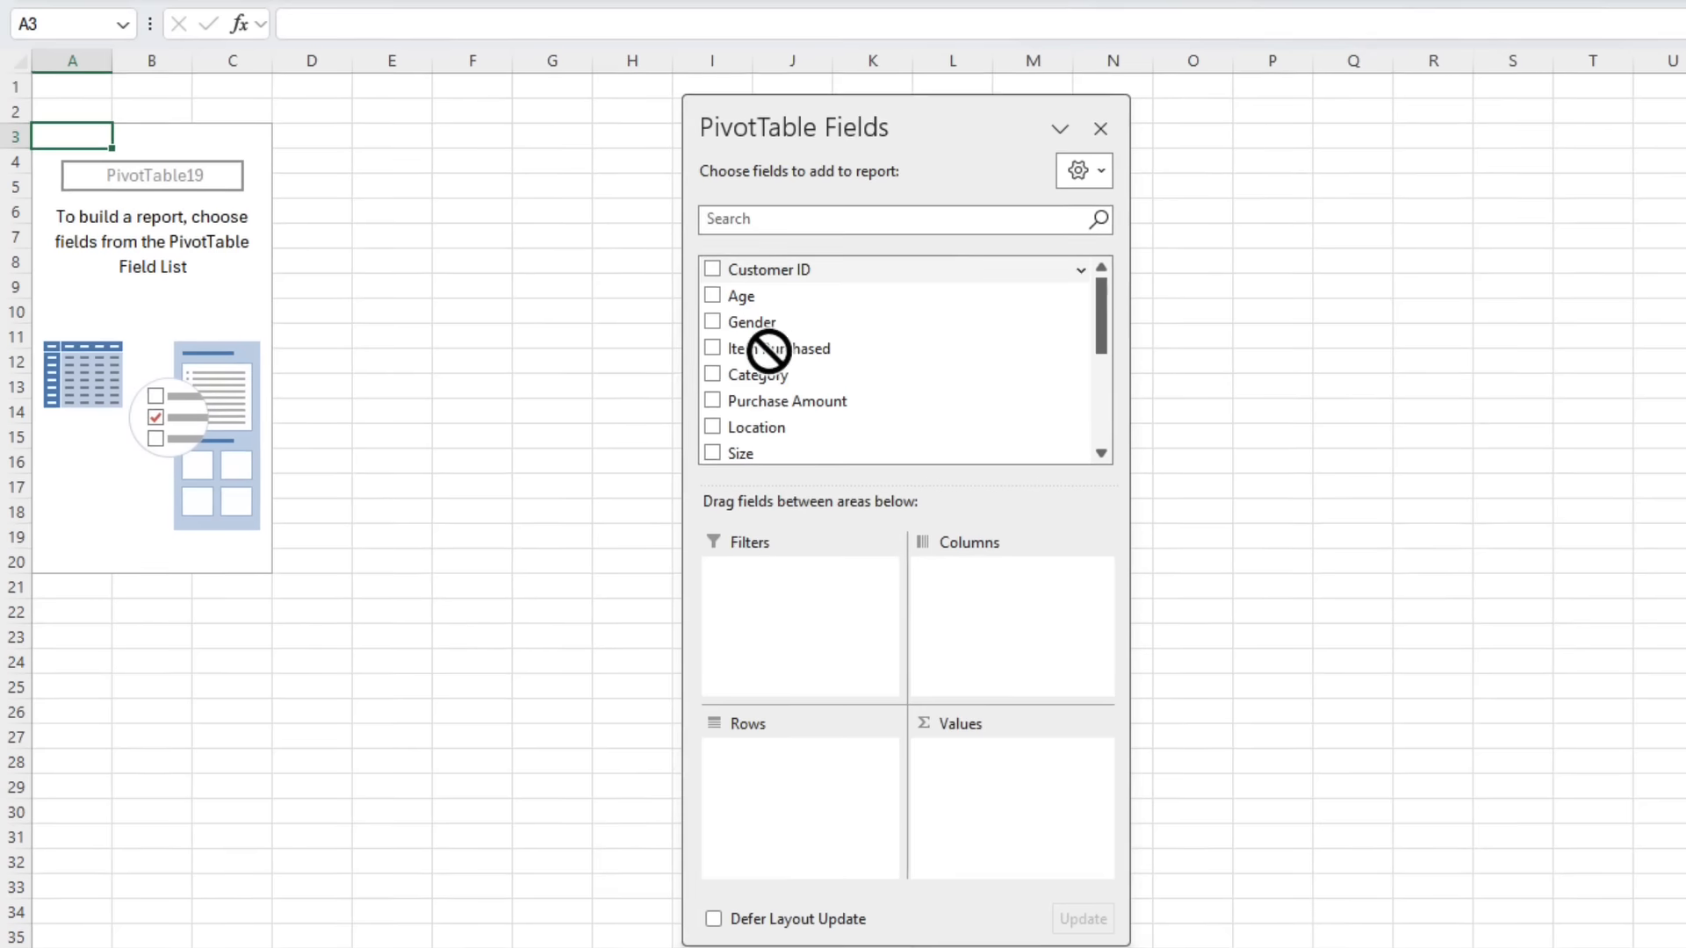
pyautogui.moveTo(754, 299); pyautogui.dragTo(806, 764)
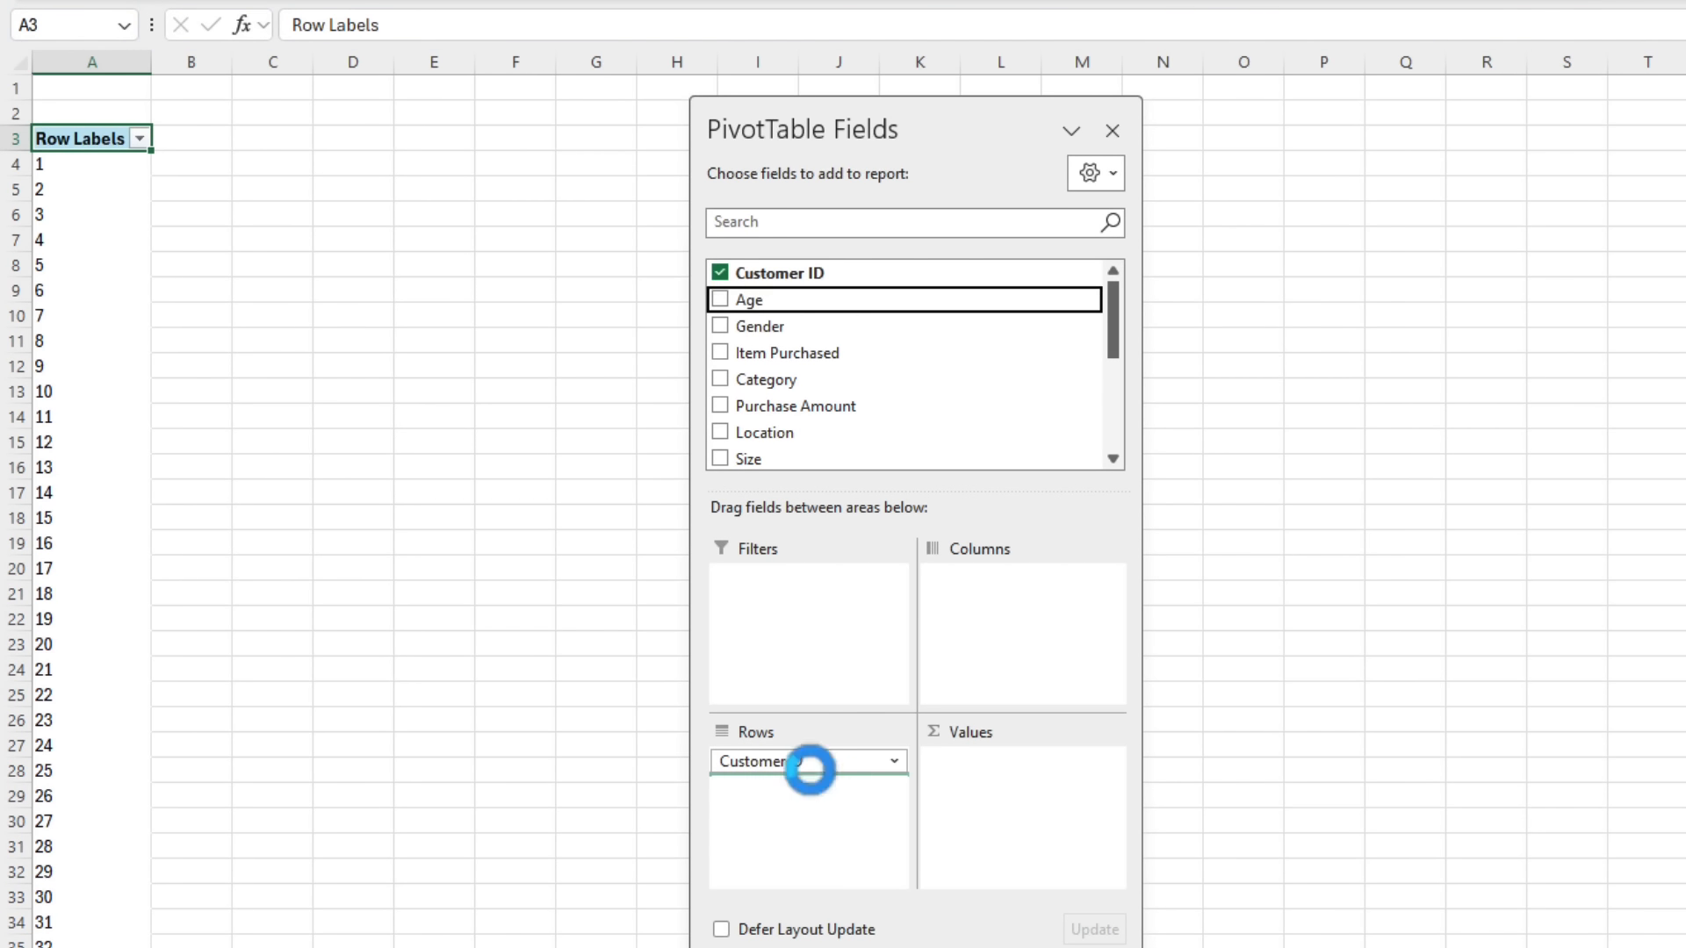
pyautogui.moveTo(775, 329); pyautogui.dragTo(778, 838)
pyautogui.moveTo(764, 380); pyautogui.dragTo(817, 870)
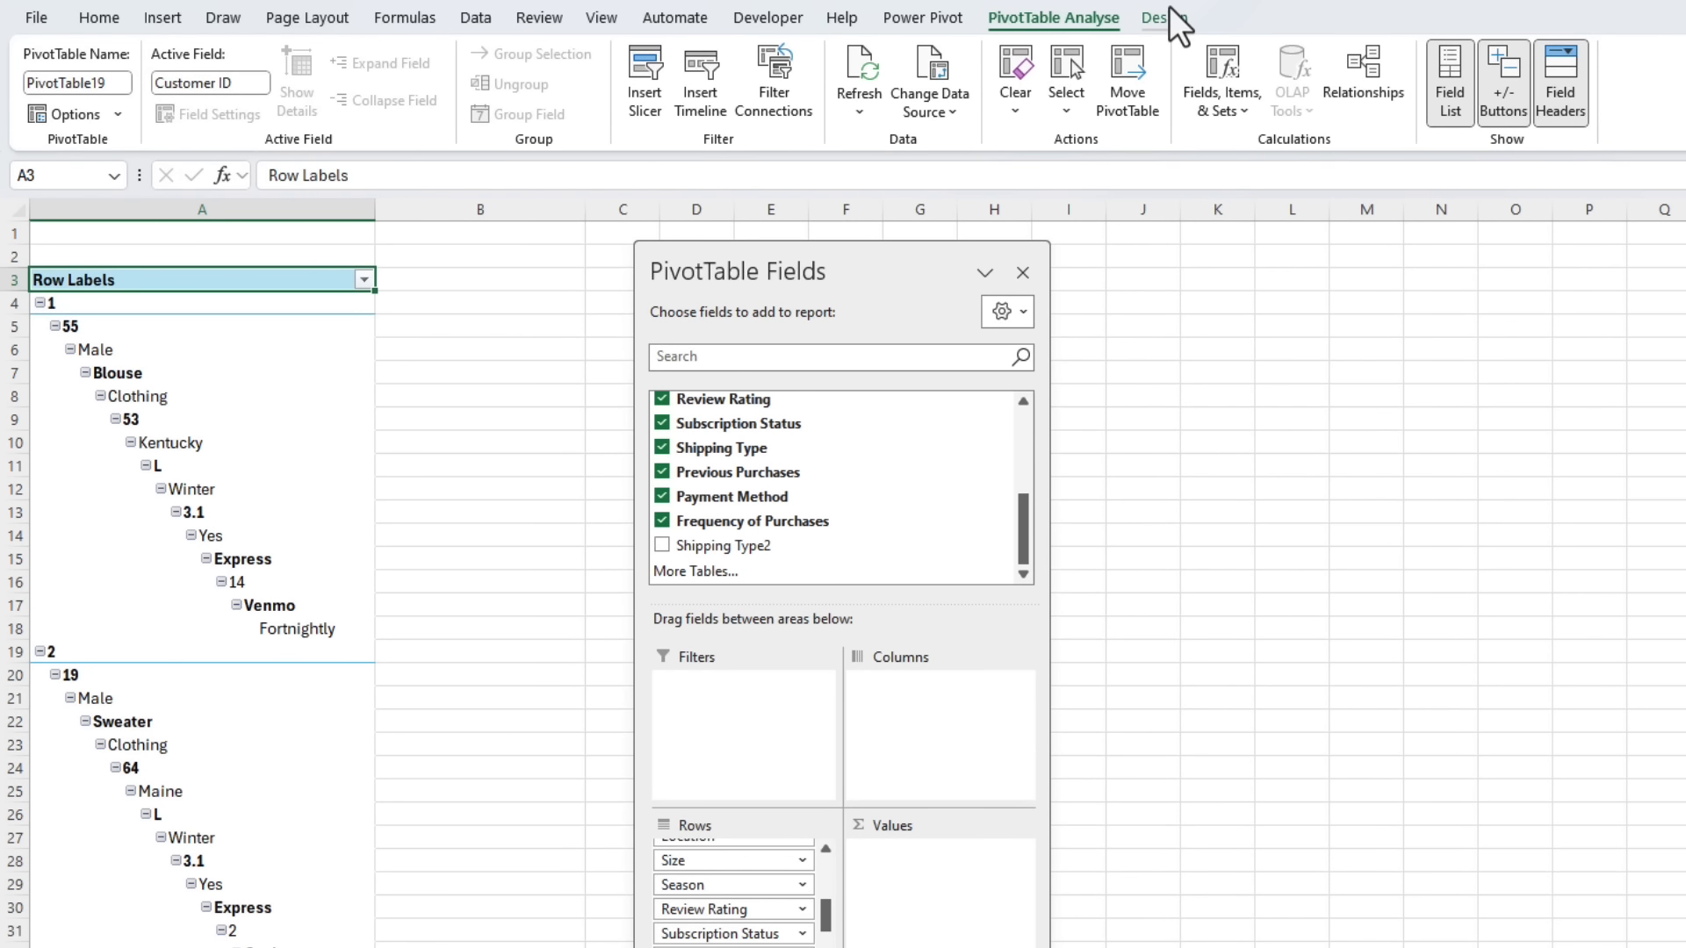
# Switch the new PivotTable's report layout to tabular form.
pyautogui.click(1166, 10)
pyautogui.click(199, 97)
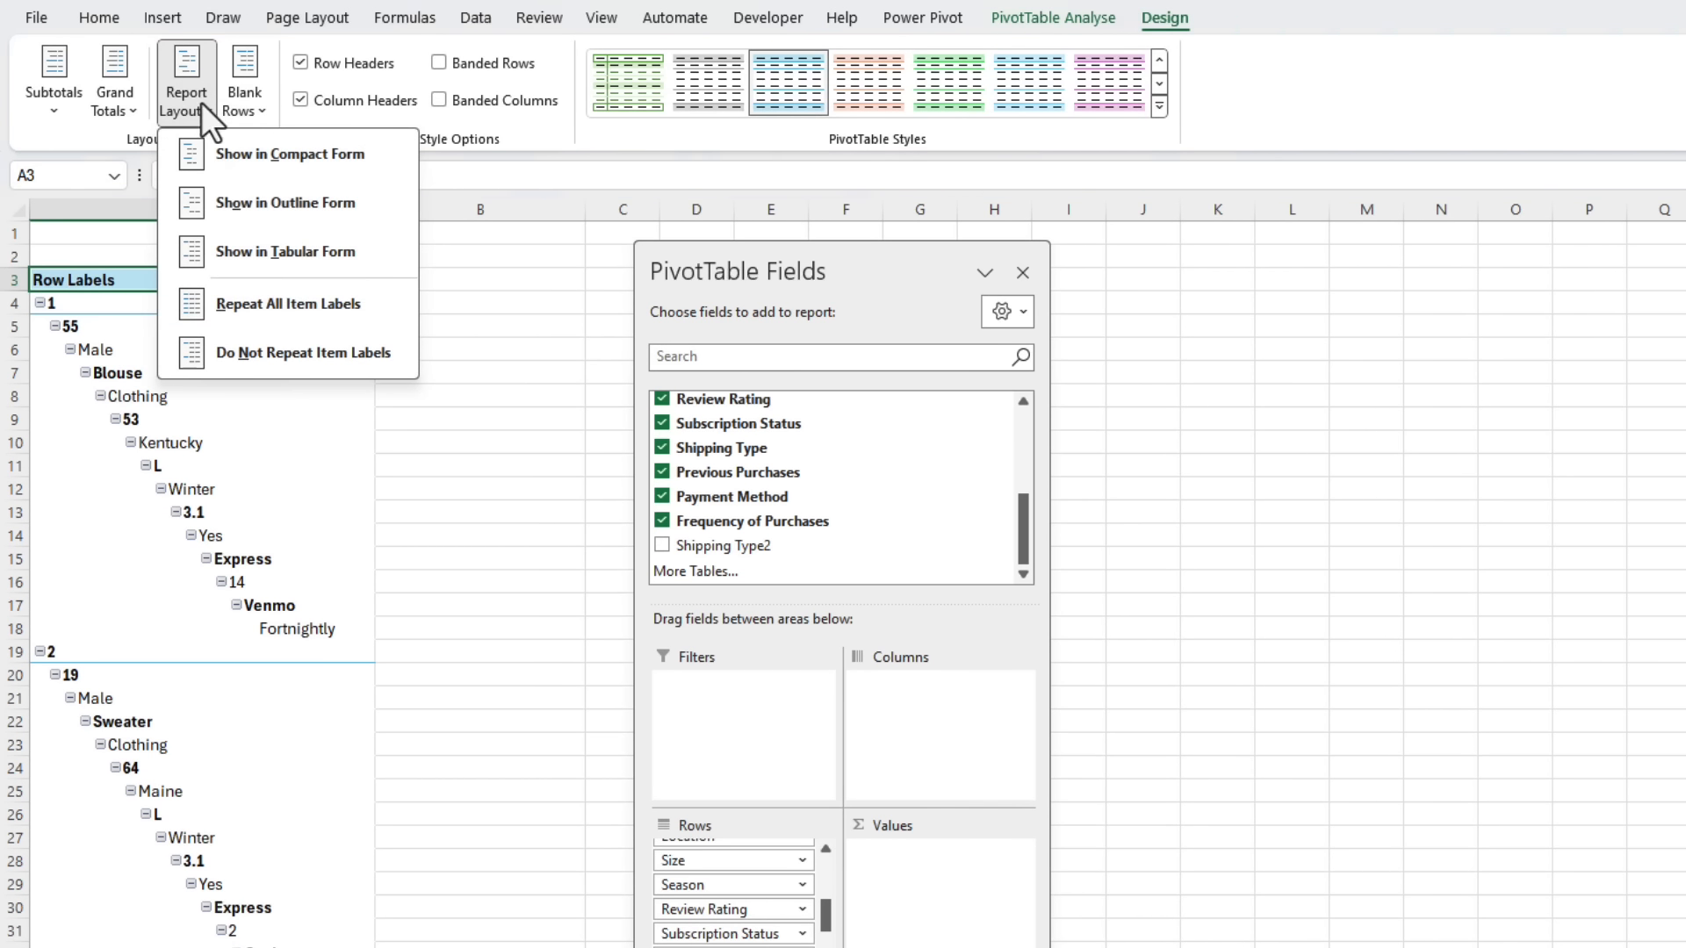
pyautogui.click(255, 252)
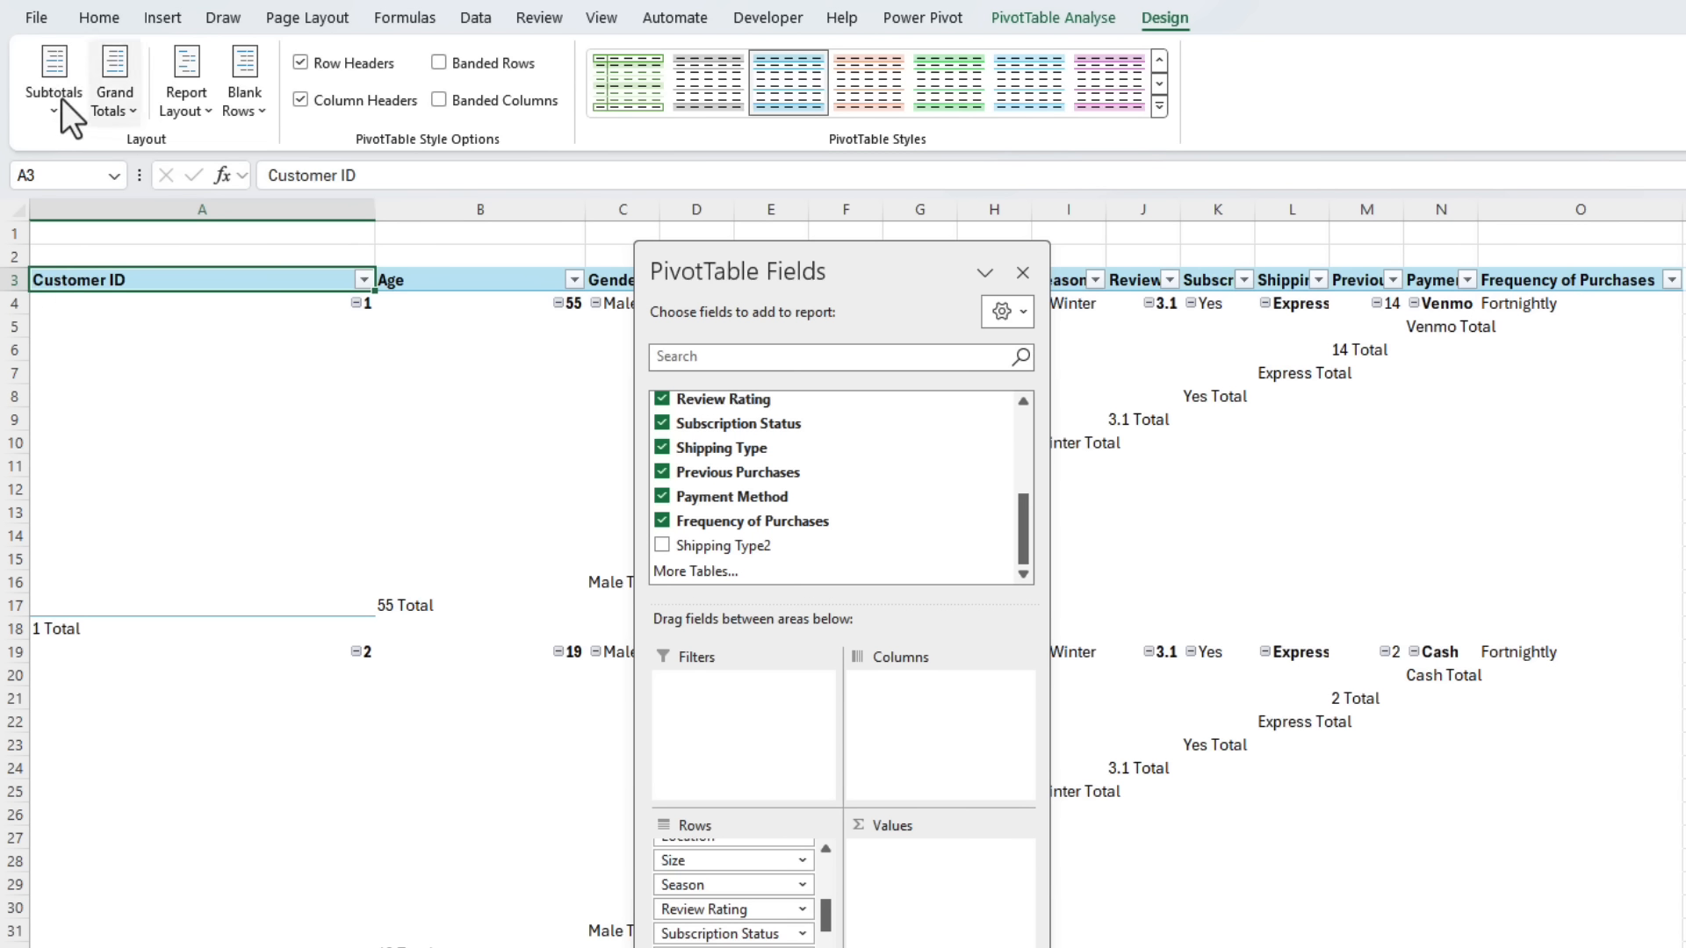
# Turn off all subtotals and switch off grand totals for both rows and columns.
pyautogui.click(61, 98)
pyautogui.click(66, 146)
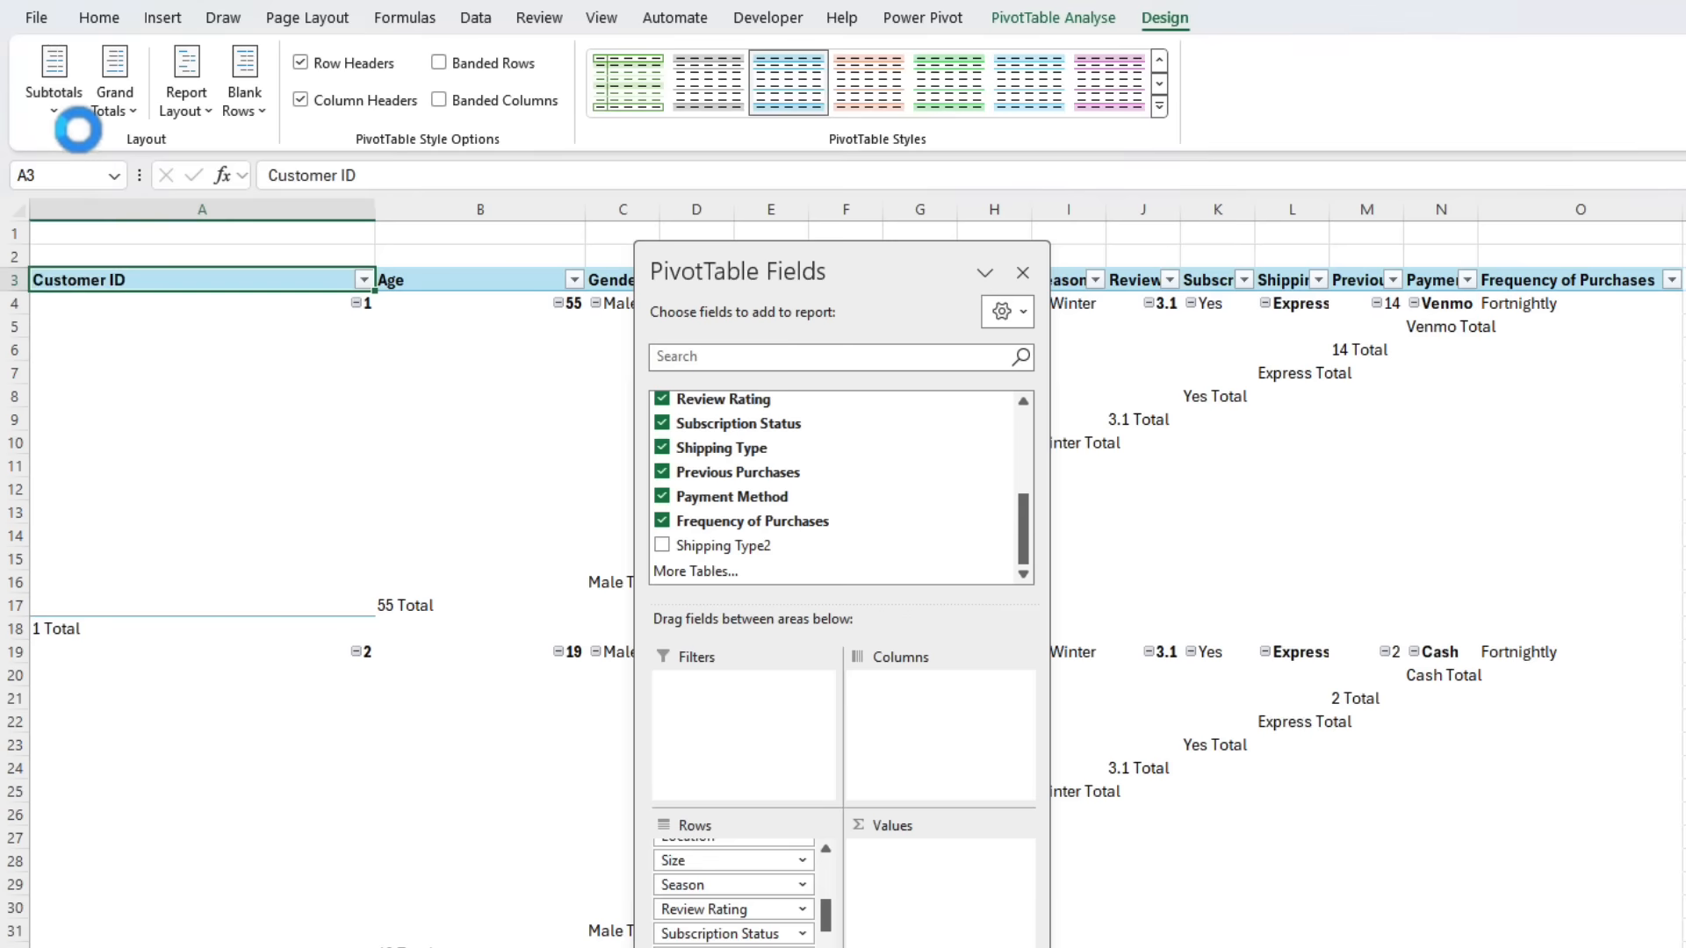
pyautogui.click(101, 98)
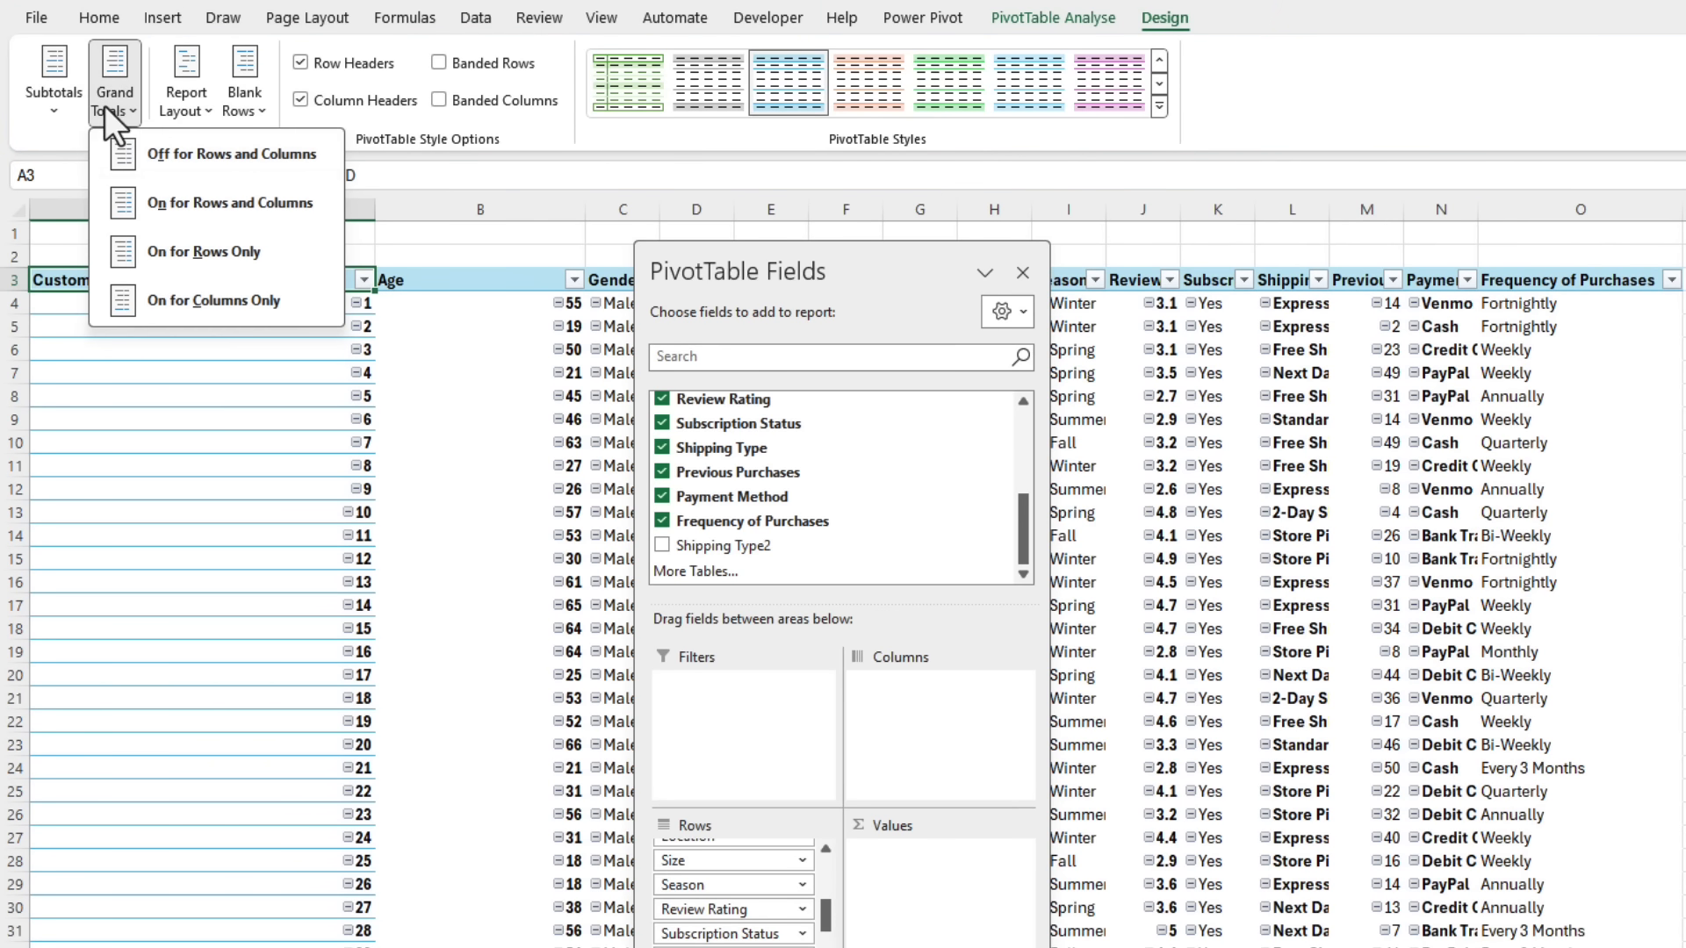
pyautogui.click(122, 153)
# Hide the expand/collapse buttons in the PivotTable and move the field list off the table.
pyautogui.click(1027, 23)
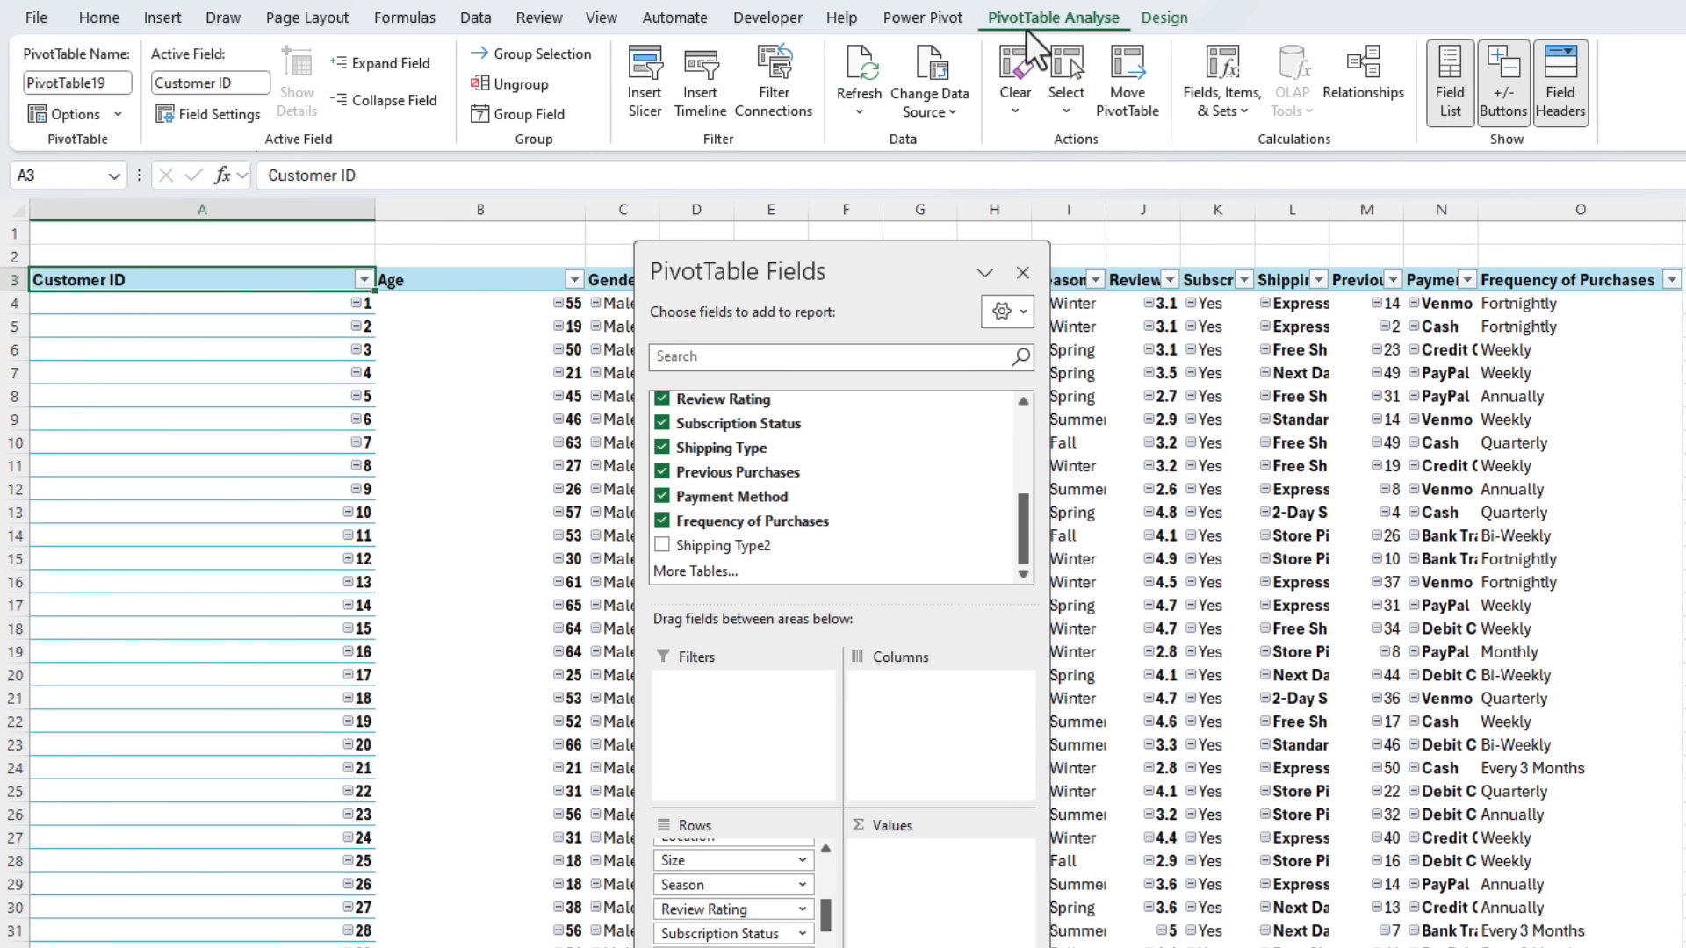
pyautogui.click(1495, 92)
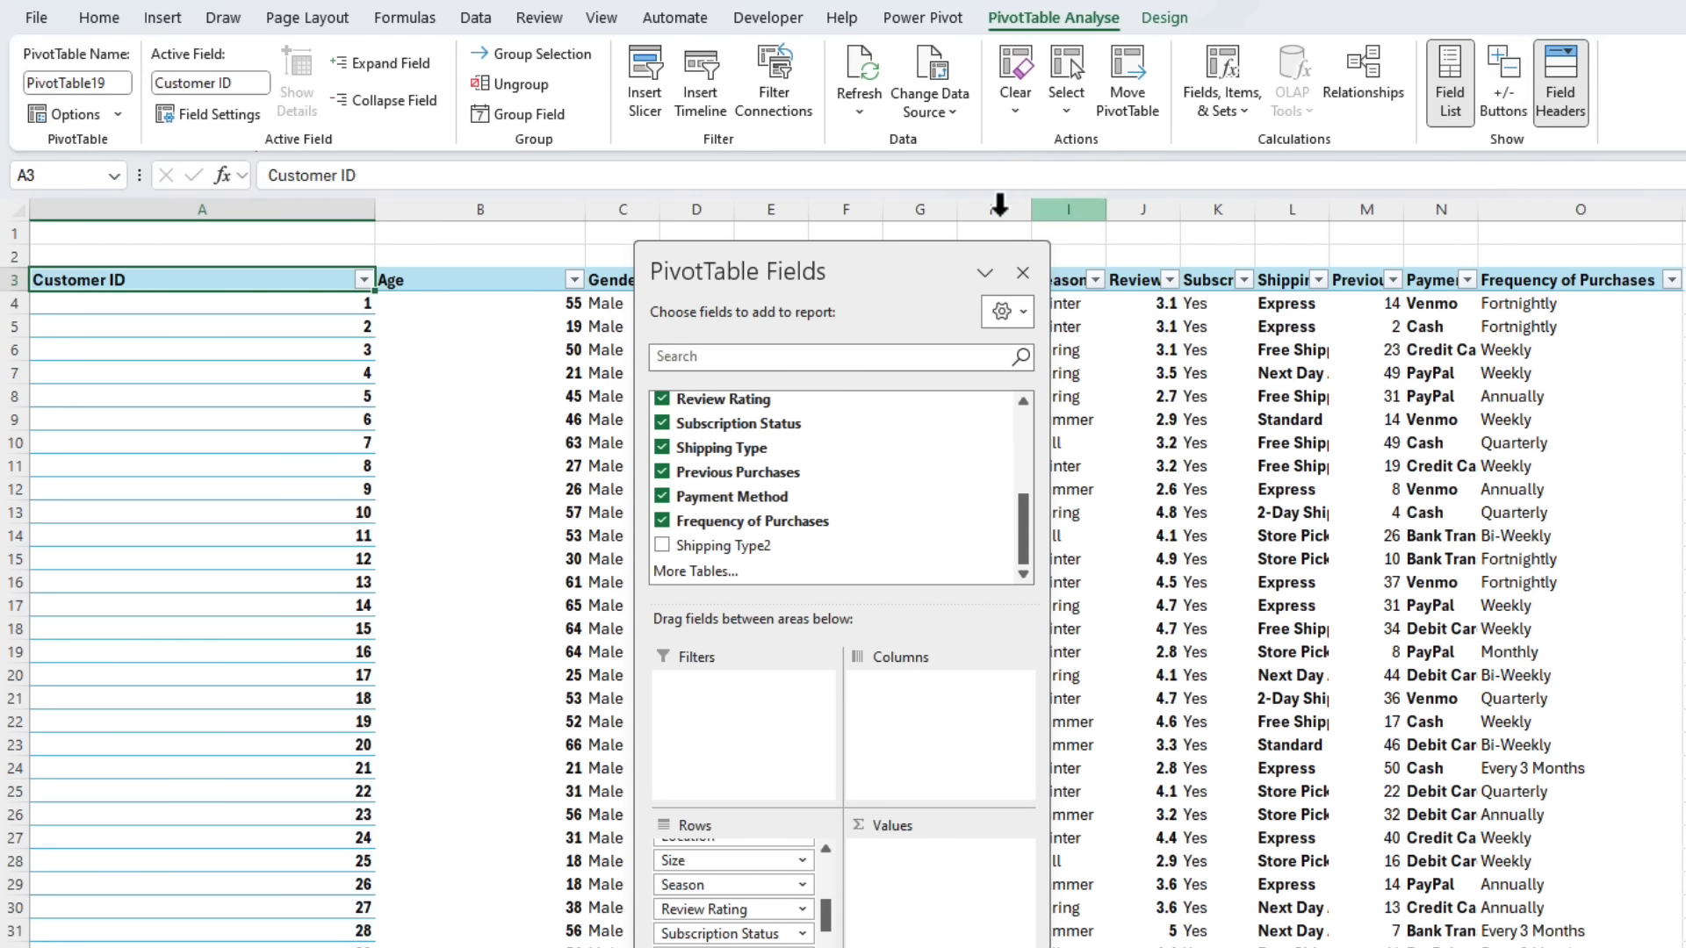
pyautogui.moveTo(851, 255); pyautogui.dragTo(1685, 342)
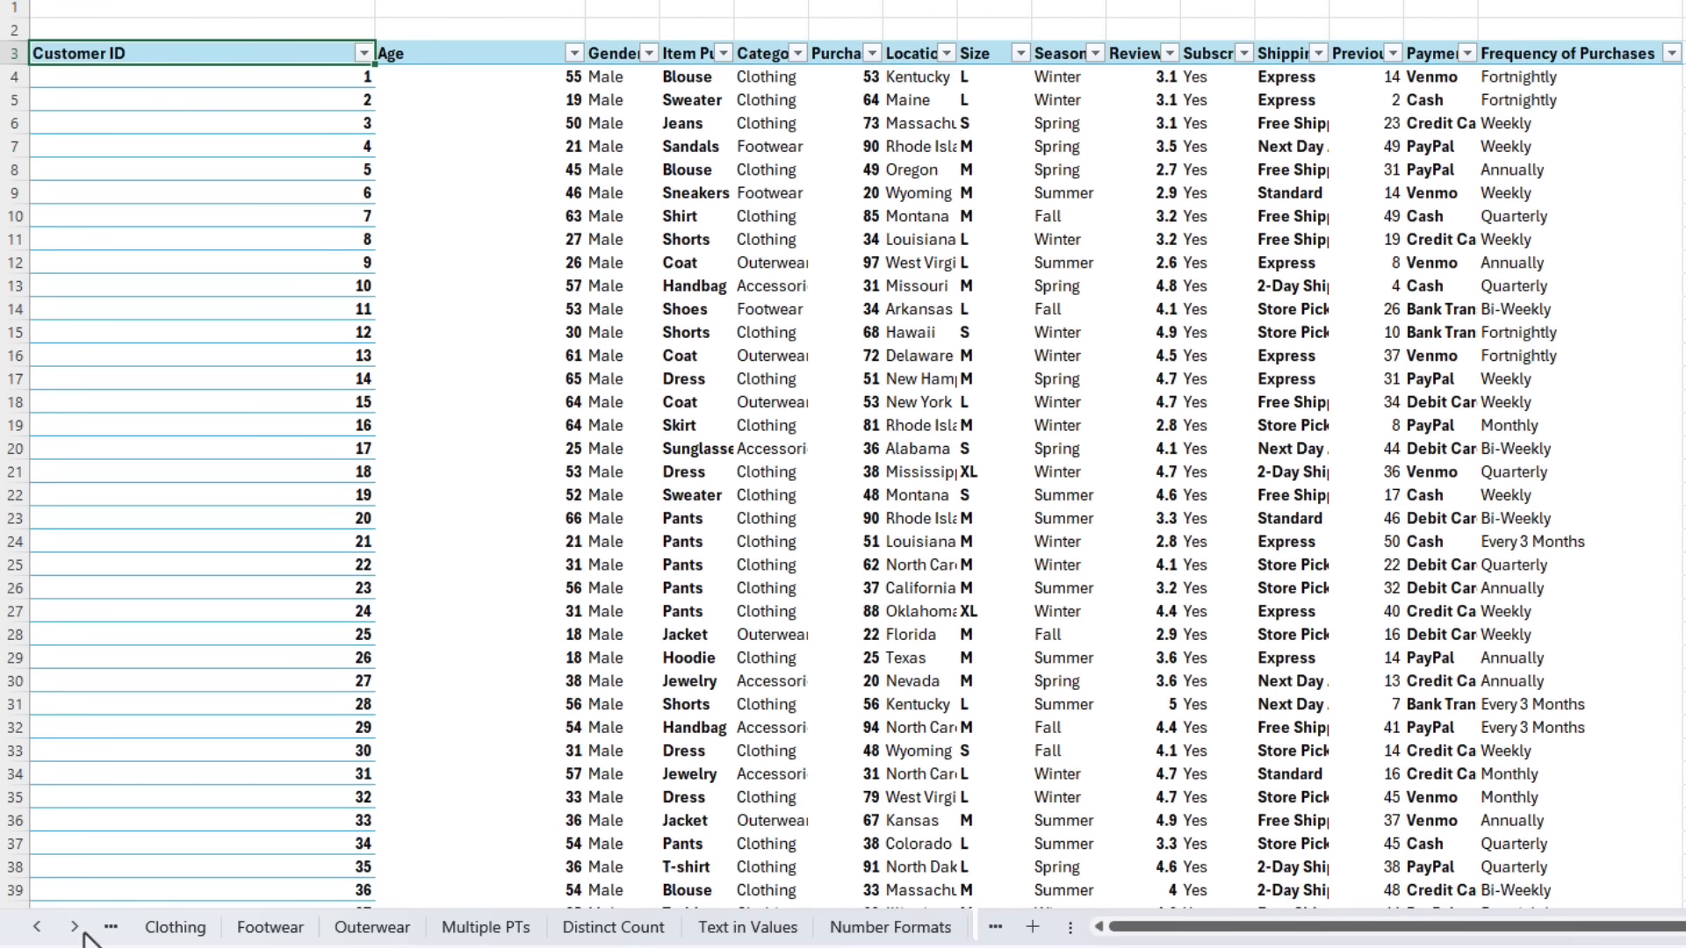
# Compare the source table on the Data sheet with the tabular PivotTable on Sheet7.
pyautogui.click(79, 931)
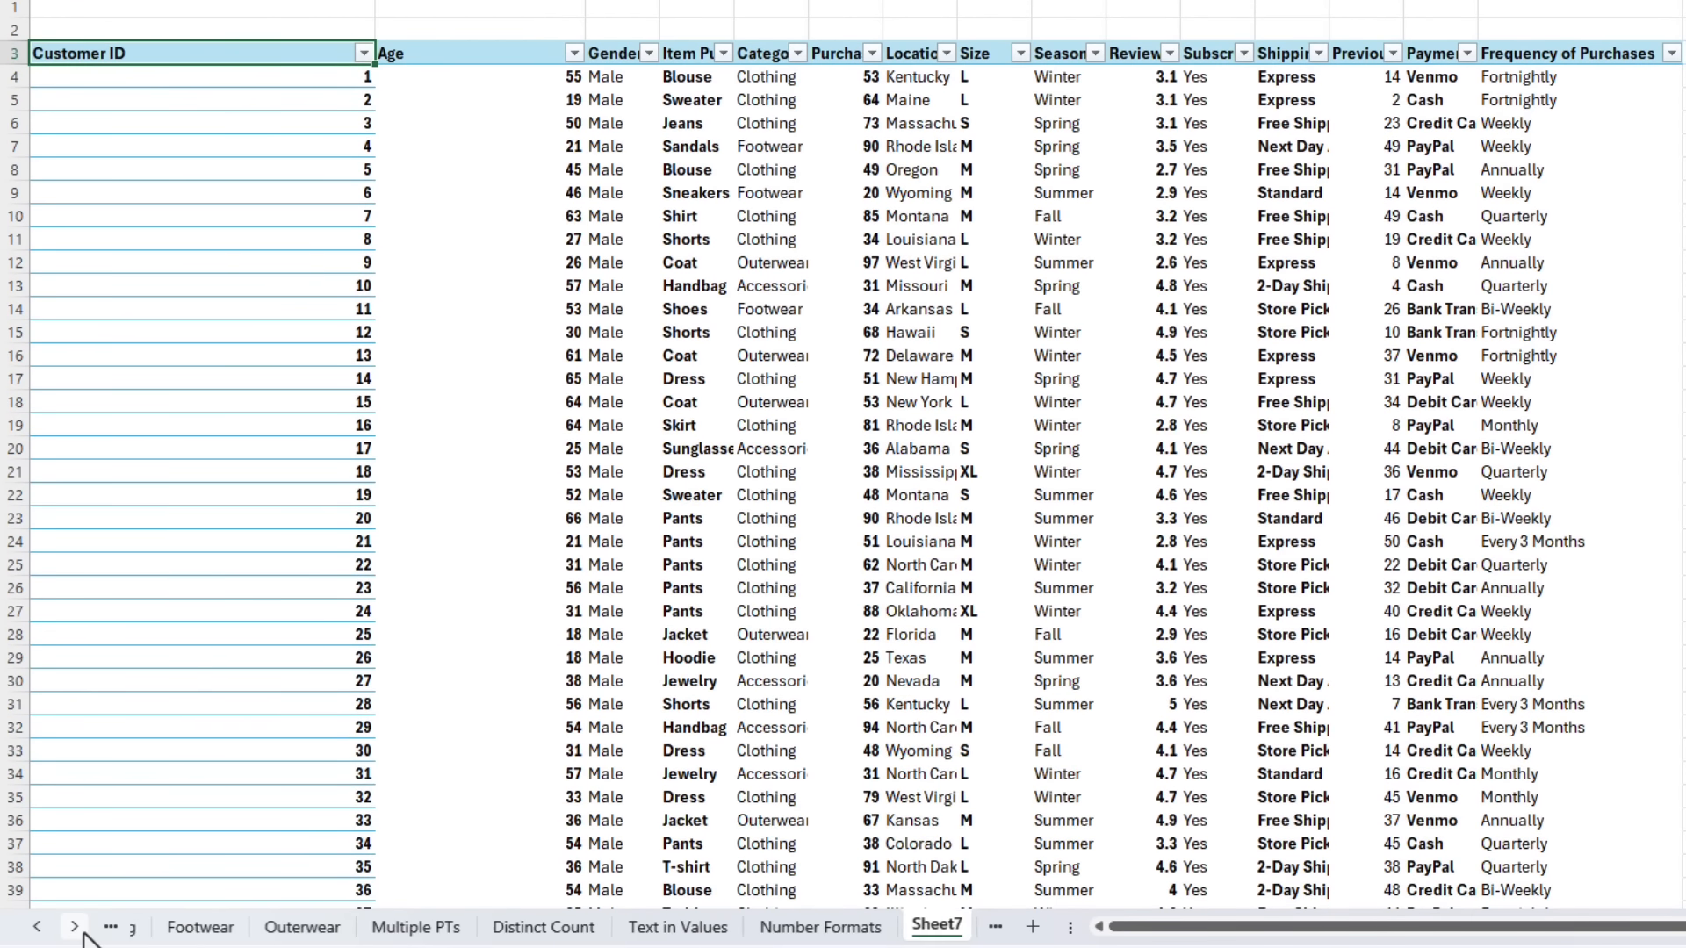
pyautogui.click(968, 927)
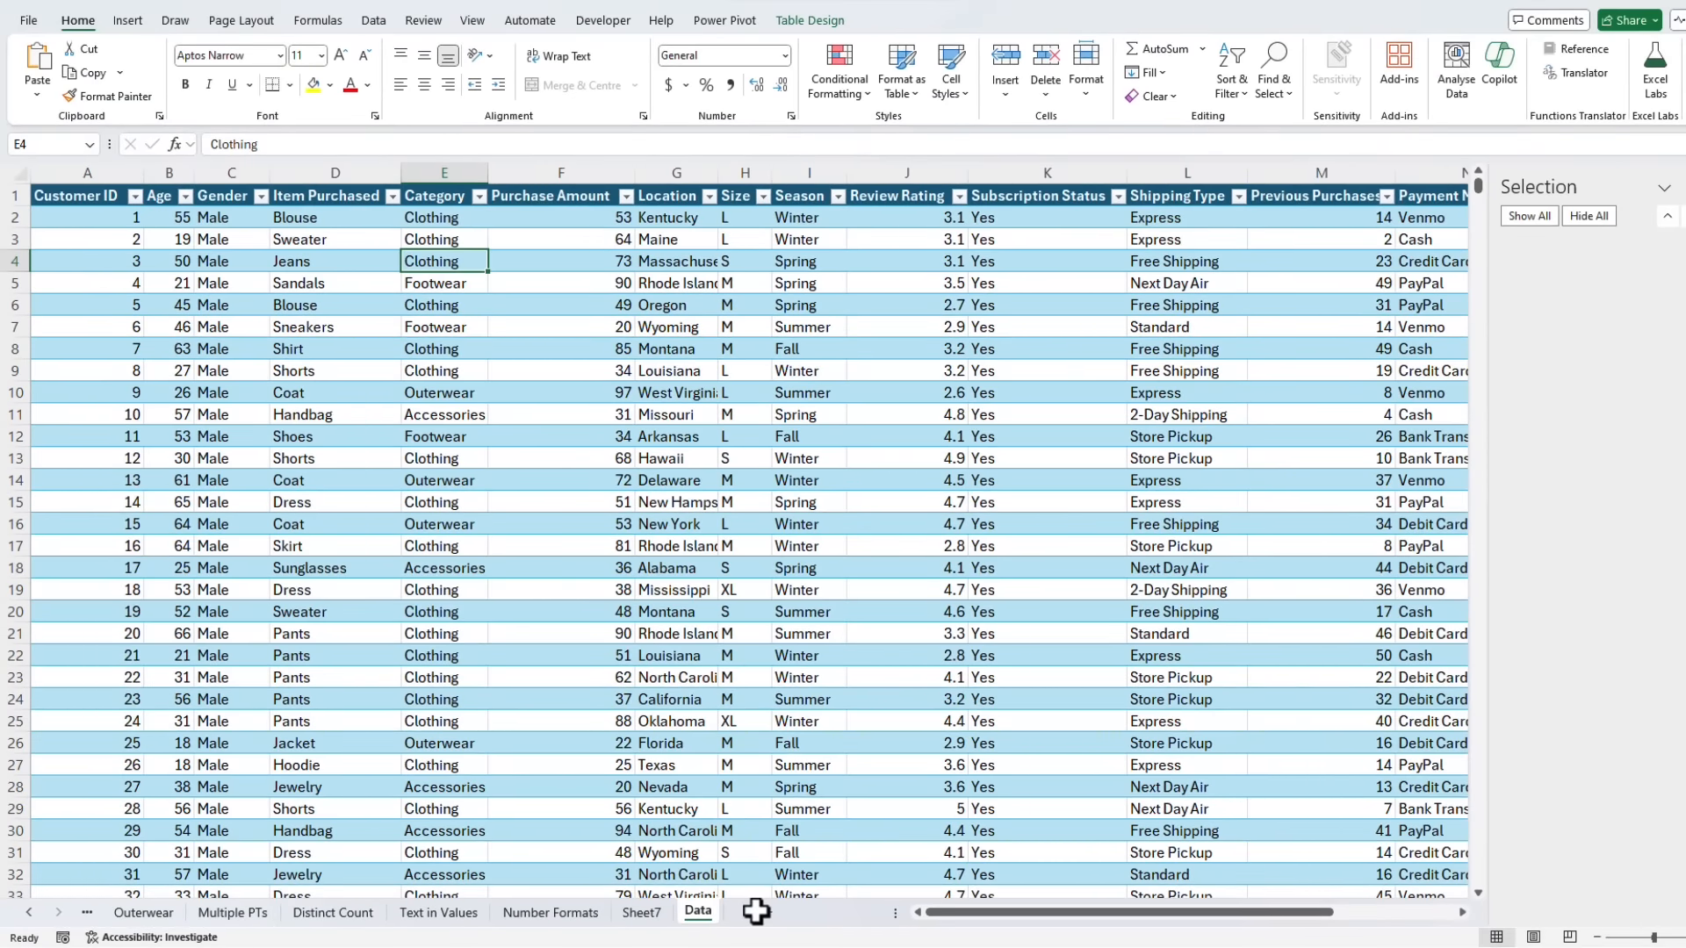
pyautogui.hotkey('ctrl', 'pageup')
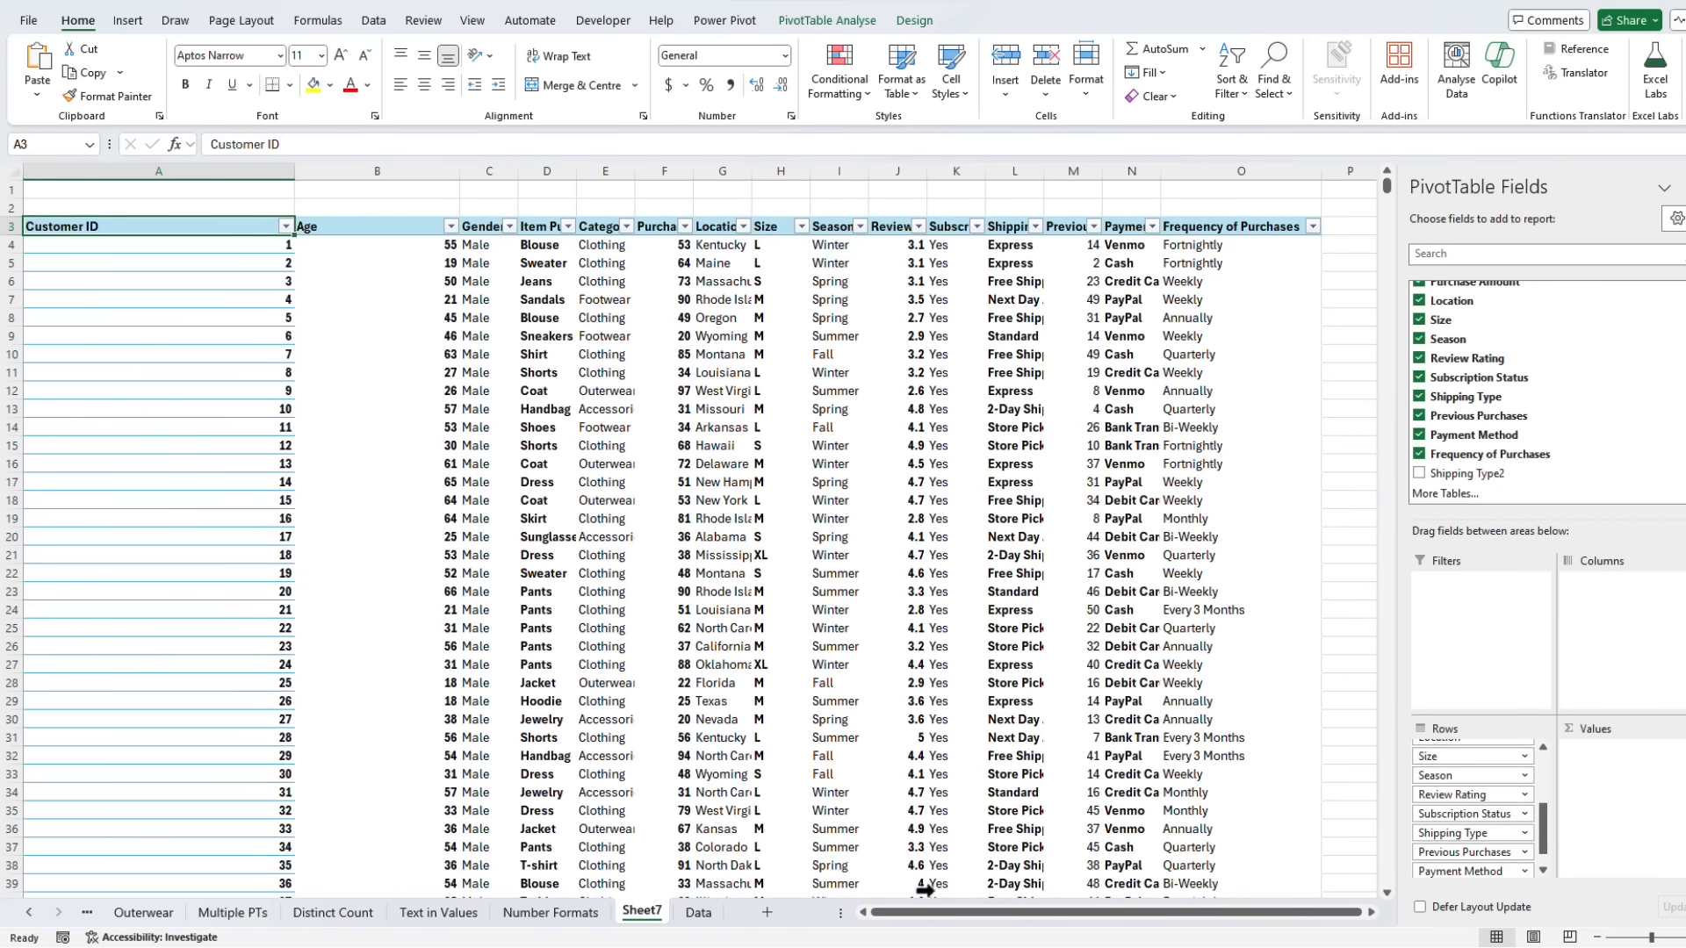
# Move the Category field from Rows to Filters in the Sheet7 PivotTable.
pyautogui.scroll(3, 1465, 829)
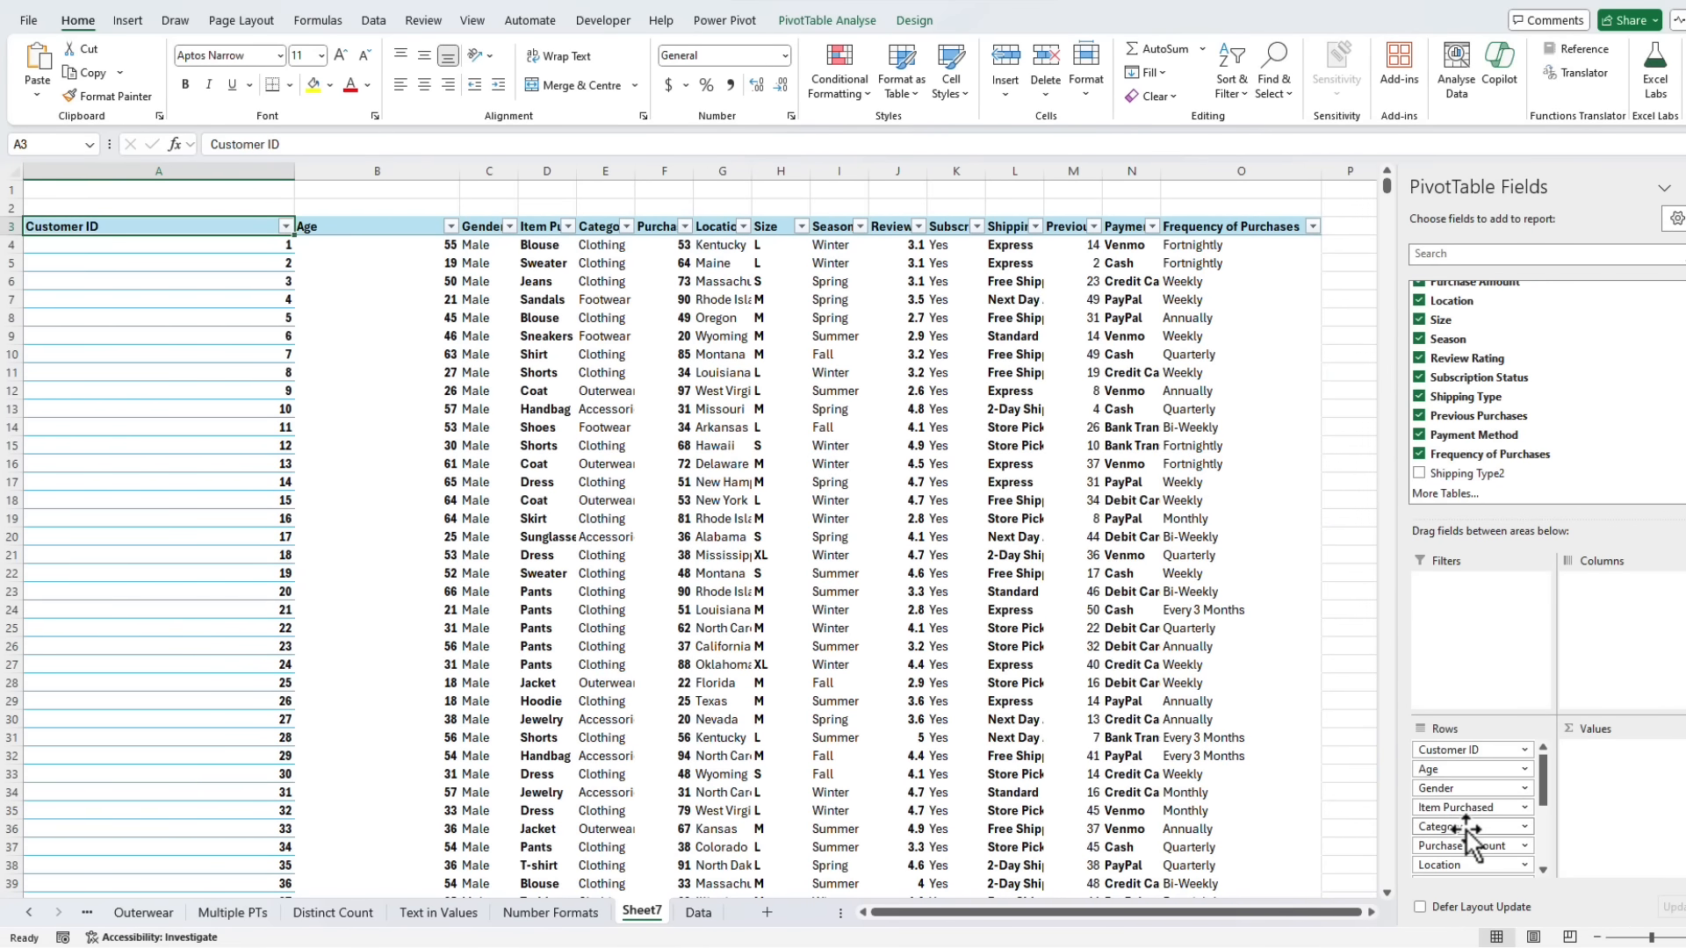
pyautogui.moveTo(1467, 829); pyautogui.dragTo(1490, 750)
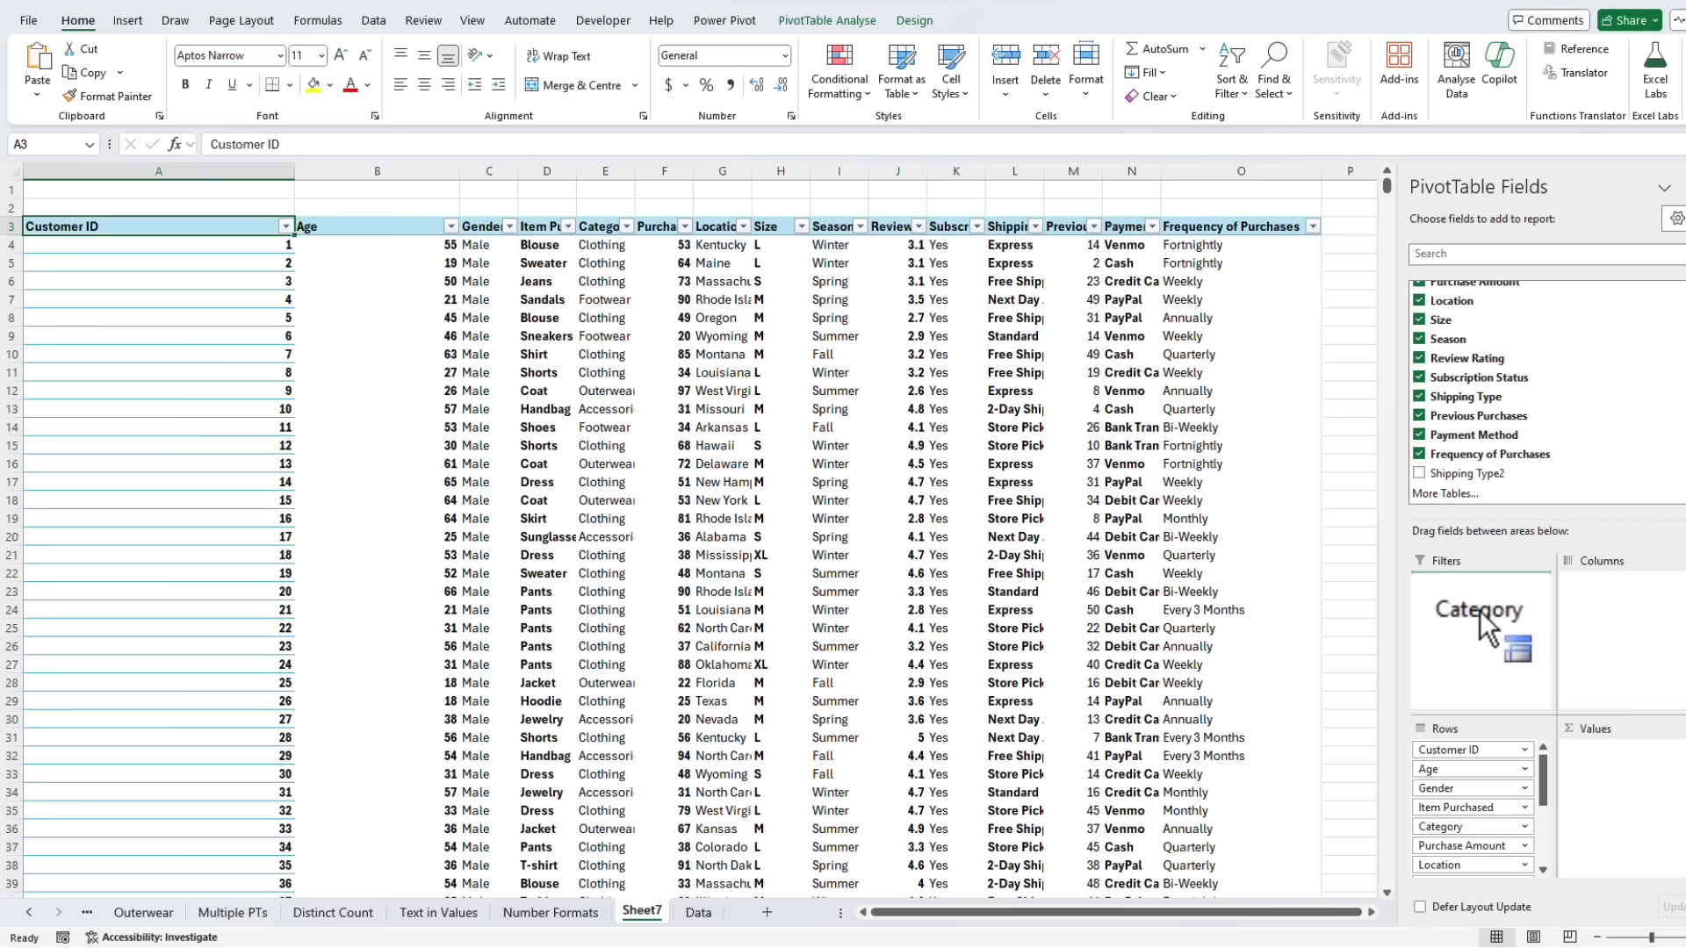
pyautogui.moveTo(1477, 598); pyautogui.dragTo(1478, 598)
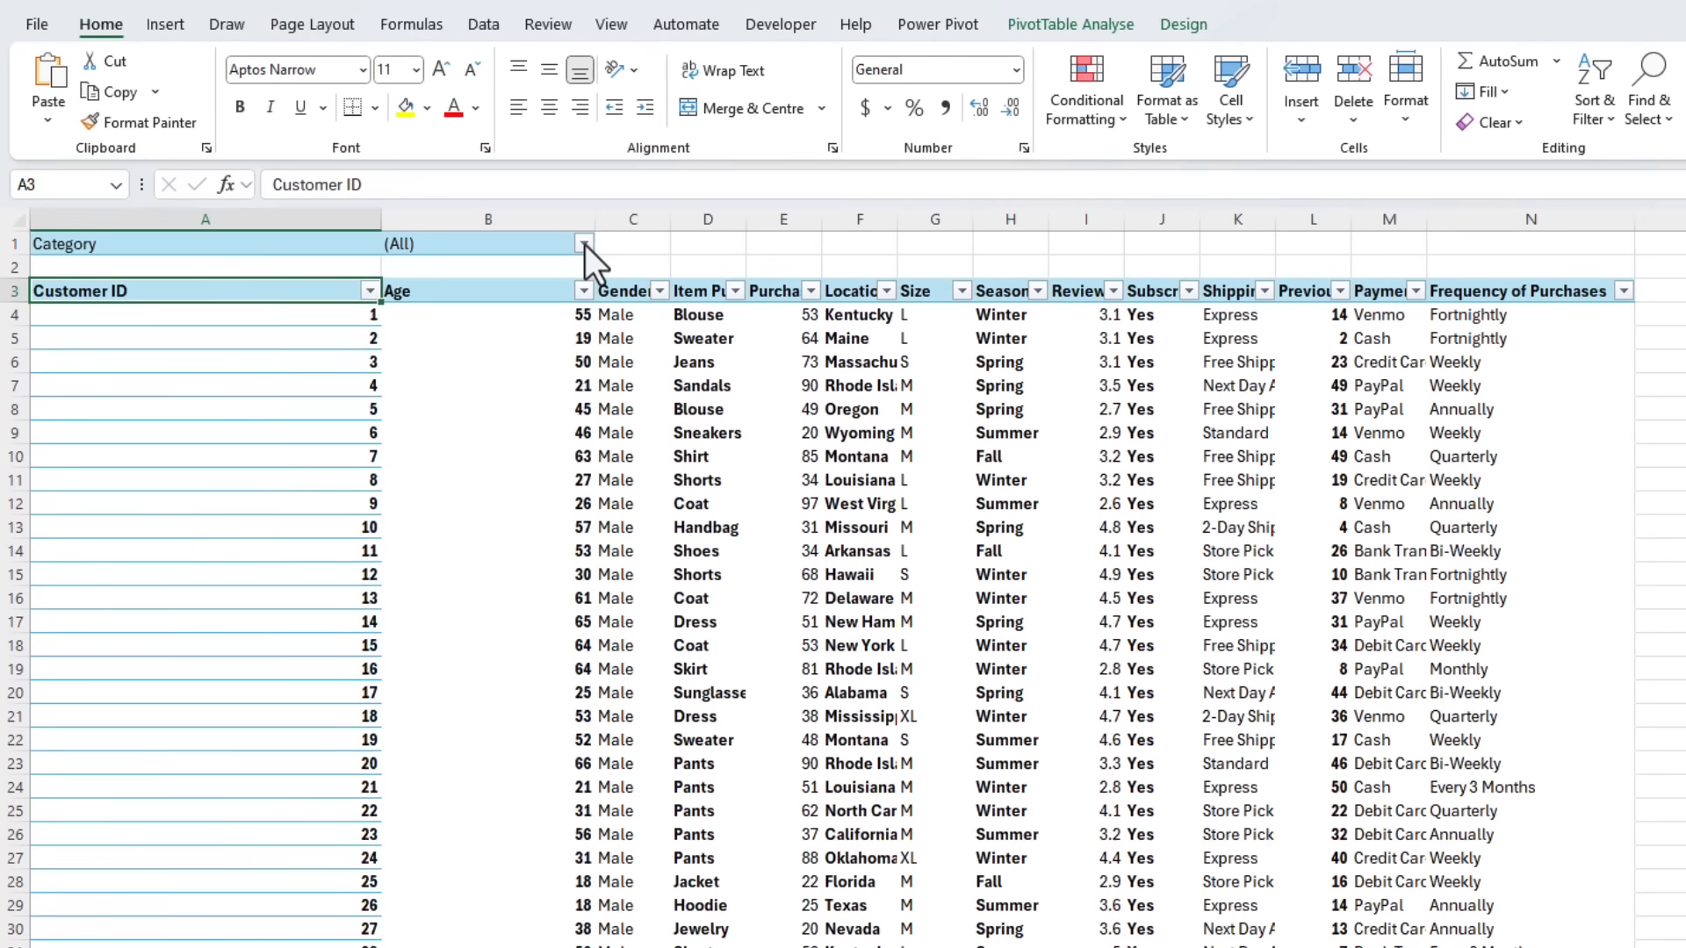
pyautogui.click(585, 245)
pyautogui.click(583, 244)
pyautogui.click(1120, 26)
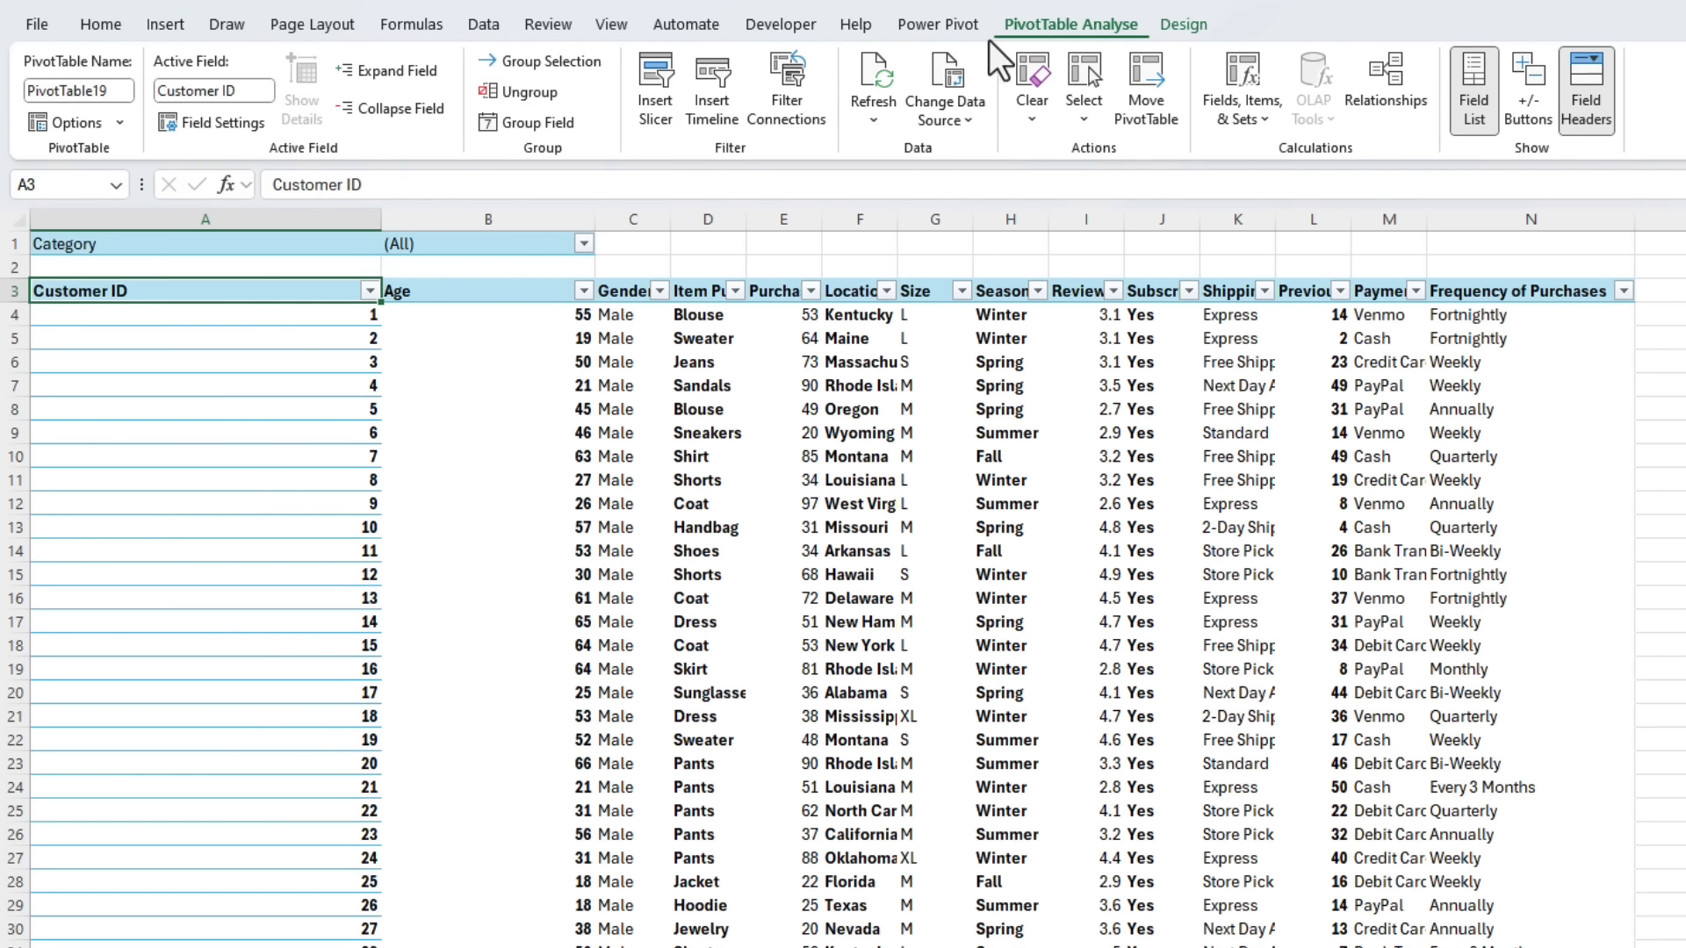
pyautogui.click(123, 124)
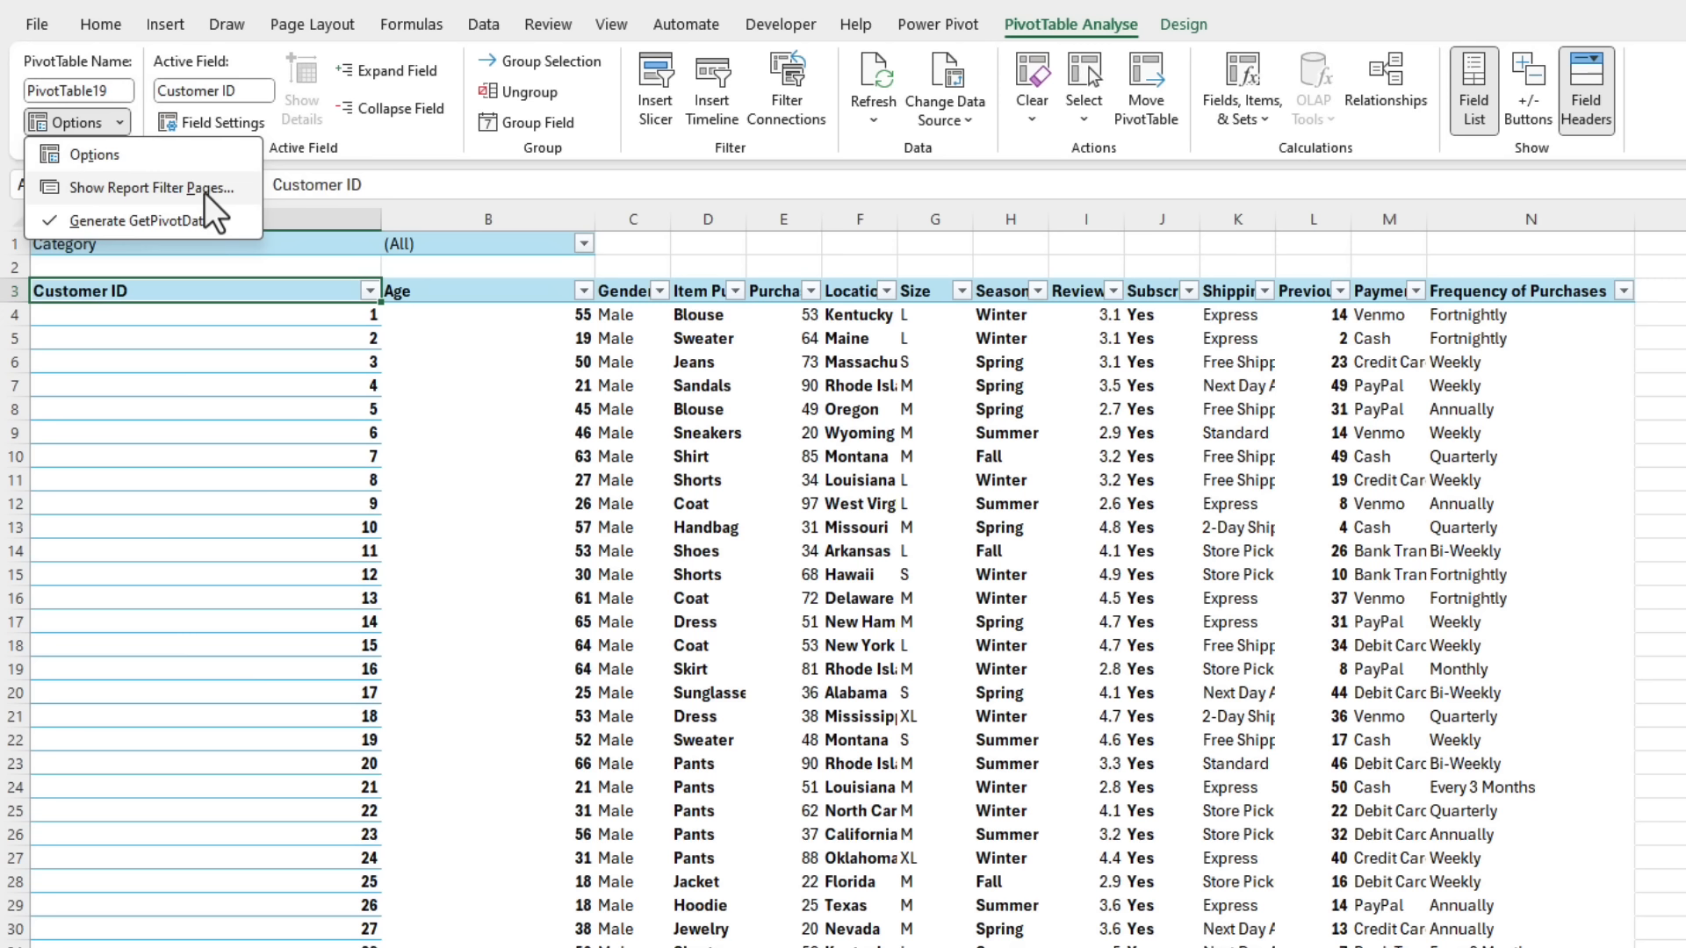
pyautogui.click(505, 244)
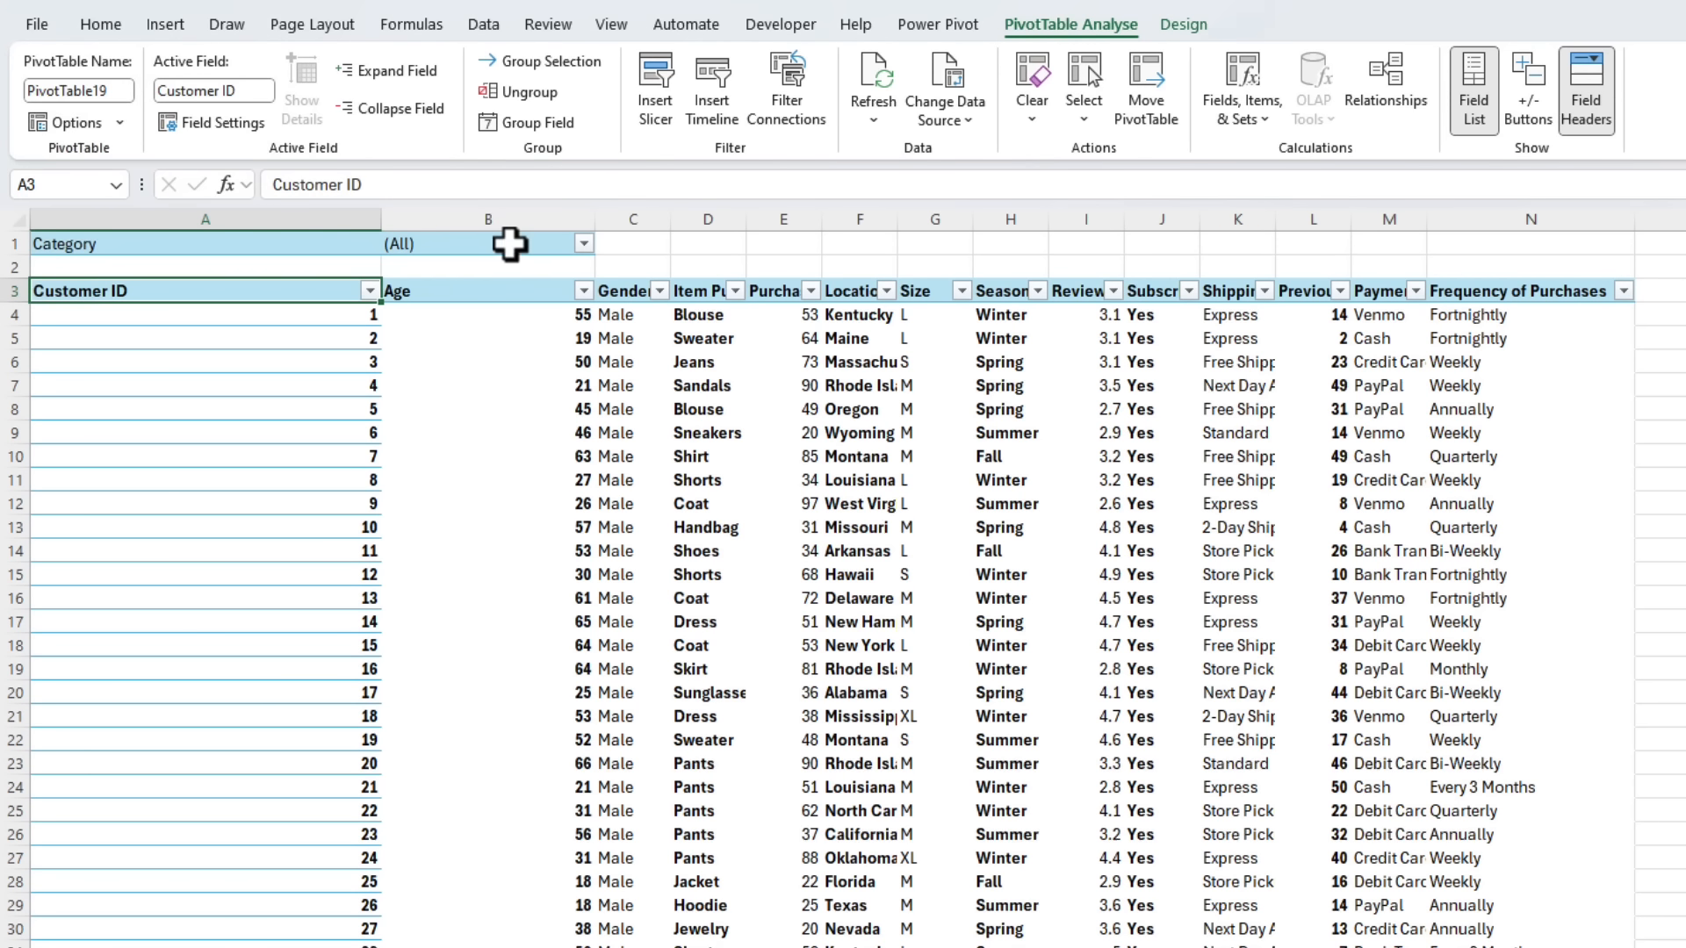
# Filter the Sheet7 PivotTable to the Accessories category using its Category report filter.
pyautogui.click(584, 245)
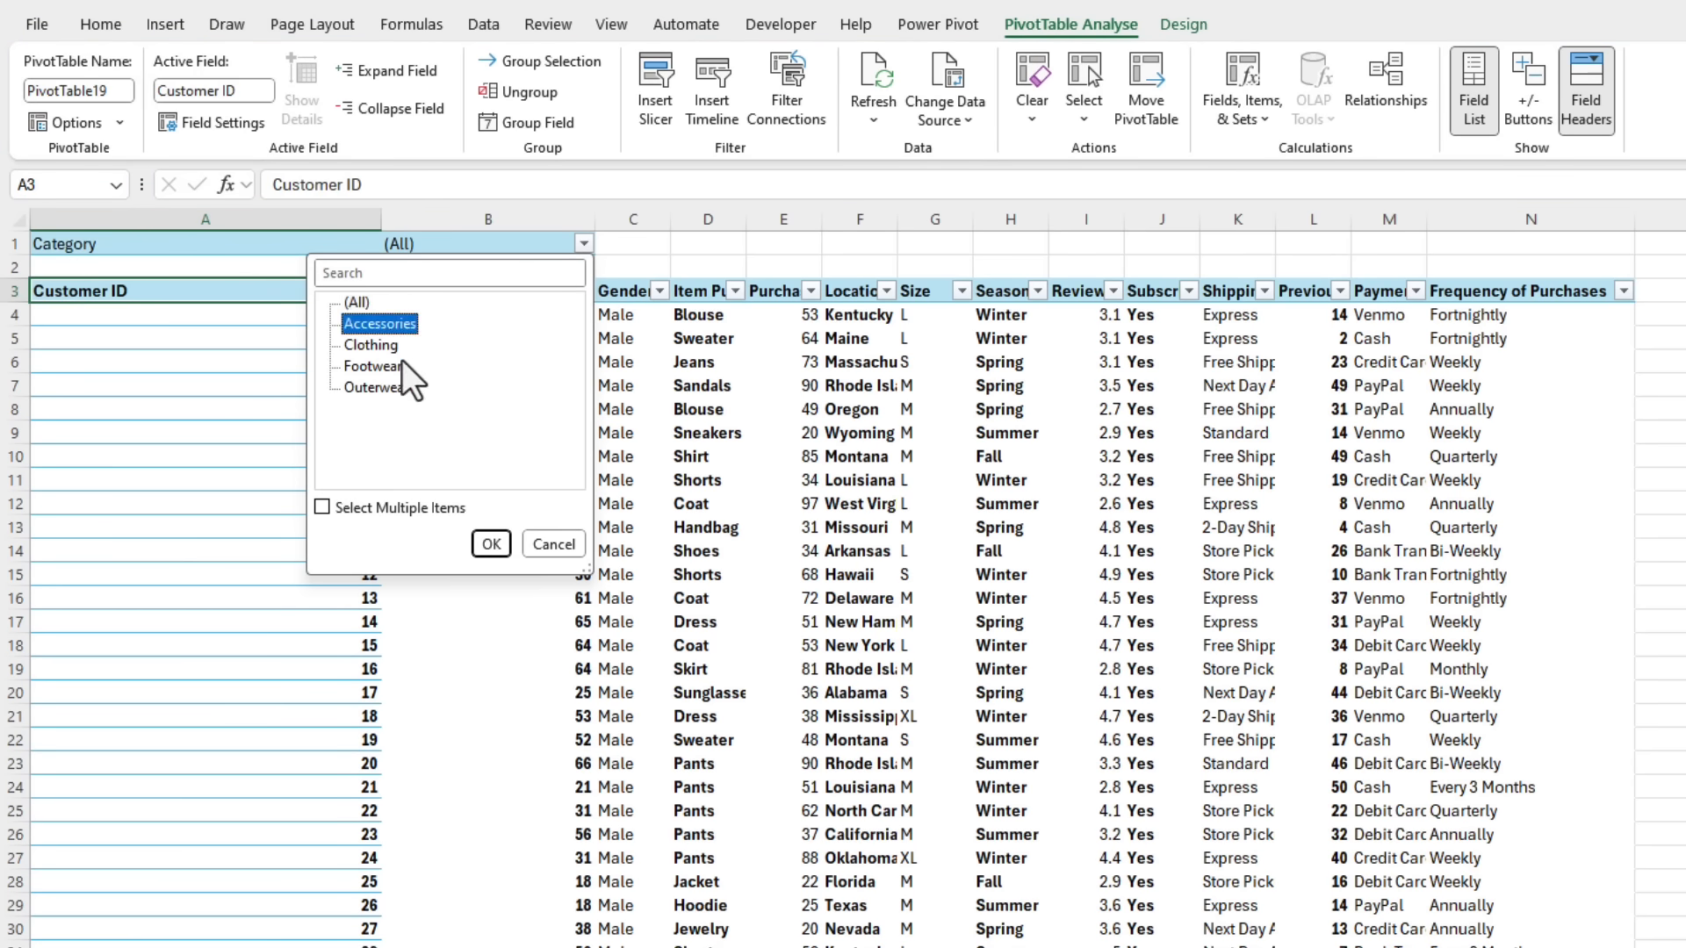
pyautogui.click(493, 543)
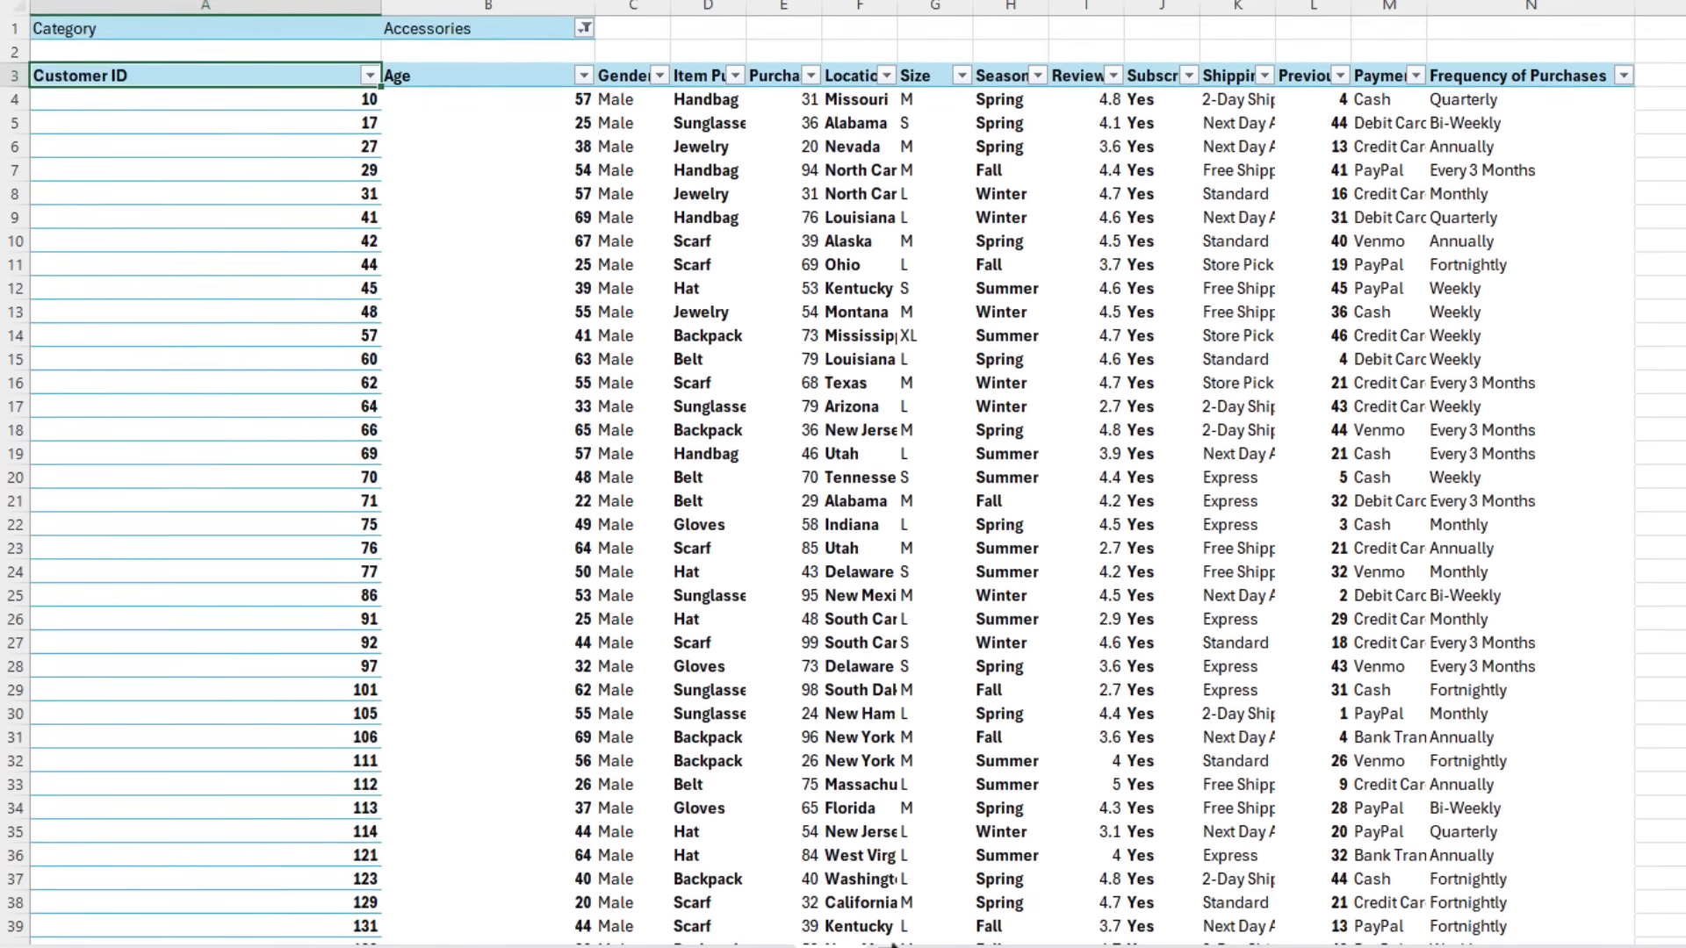
# Check the source table on the Data sheet and locate the Refresh All command for the Sheet7 PivotTable.
pyautogui.click(901, 893)
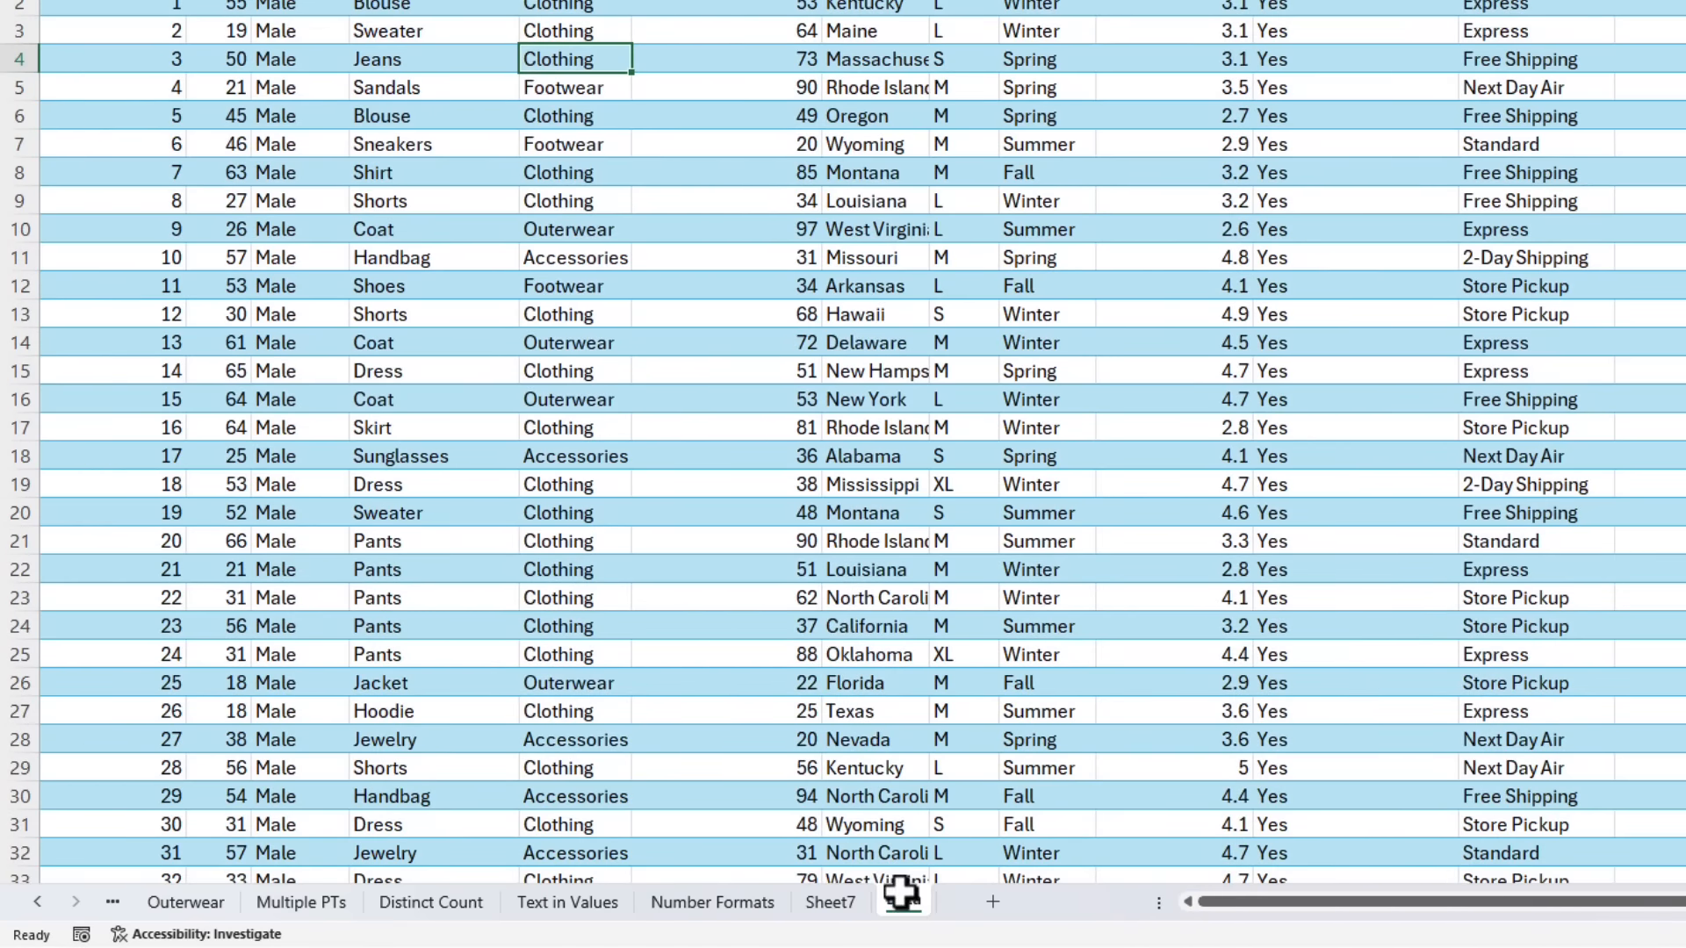
pyautogui.click(831, 897)
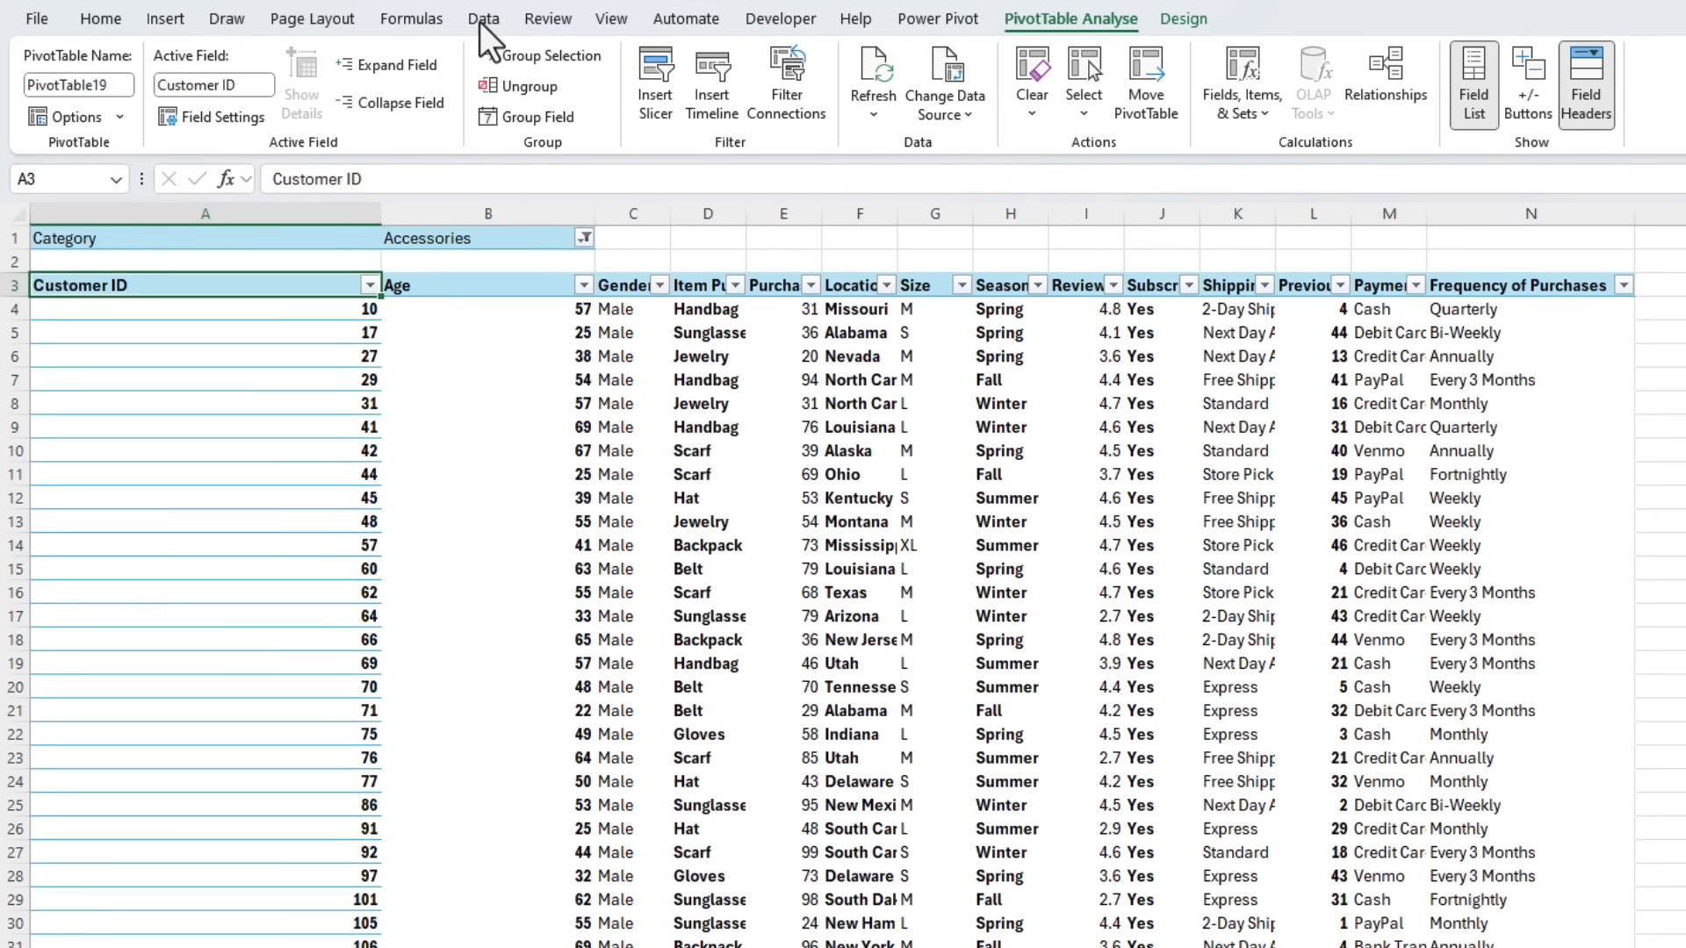
pyautogui.click(479, 21)
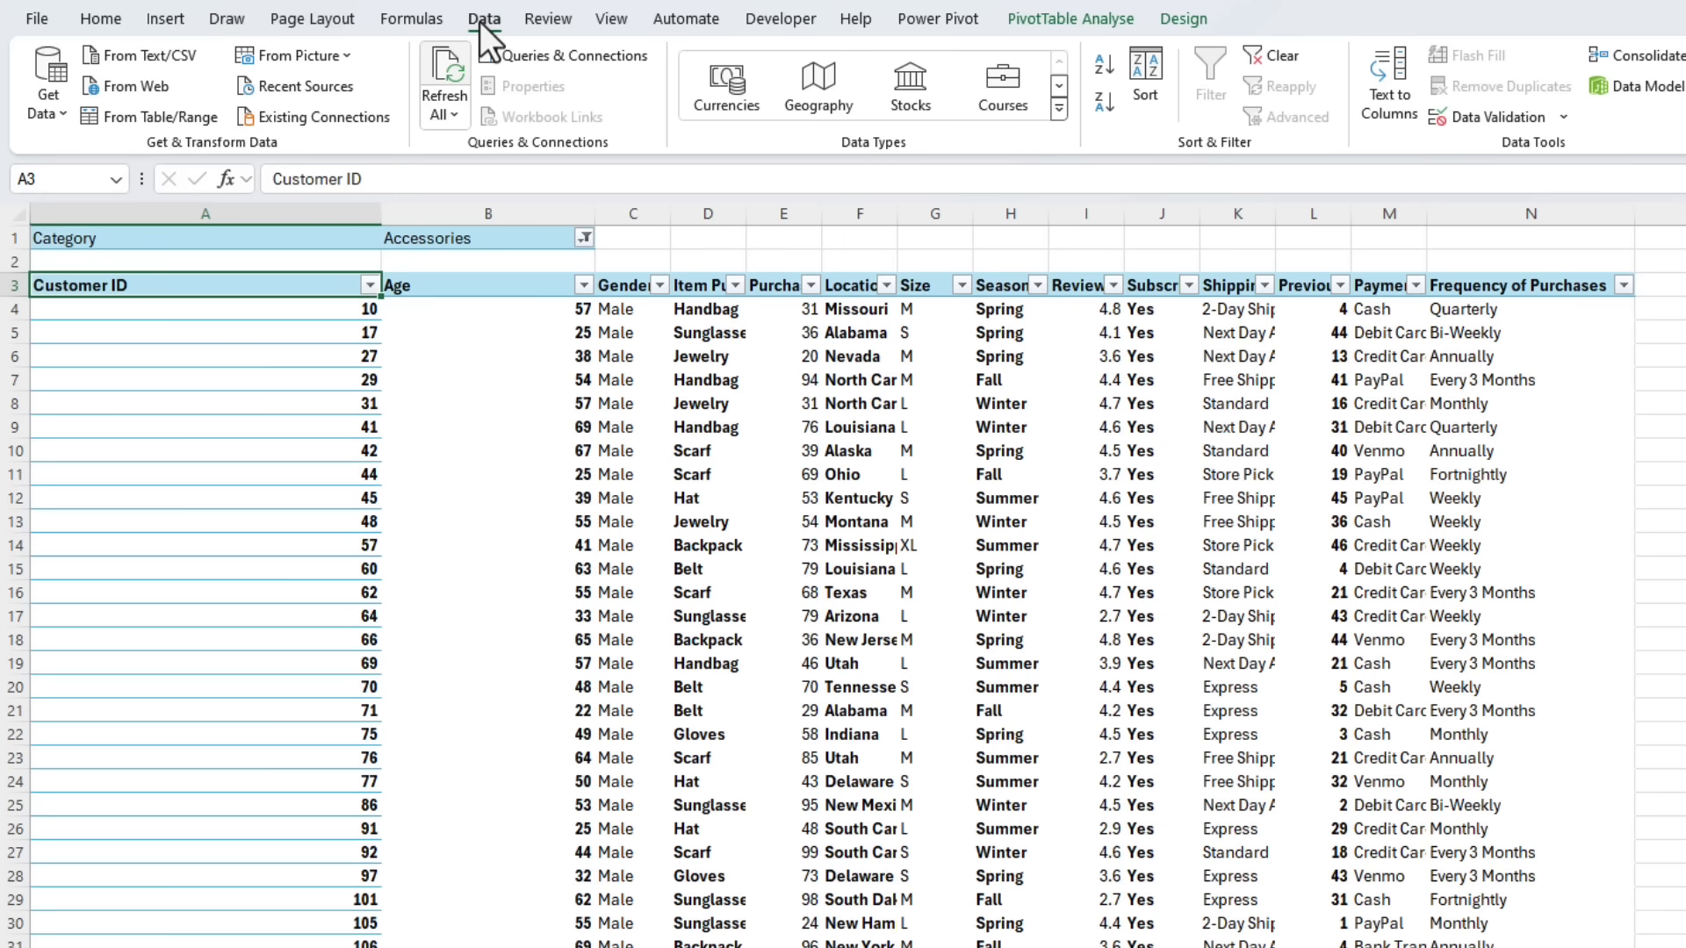
pyautogui.click(707, 430)
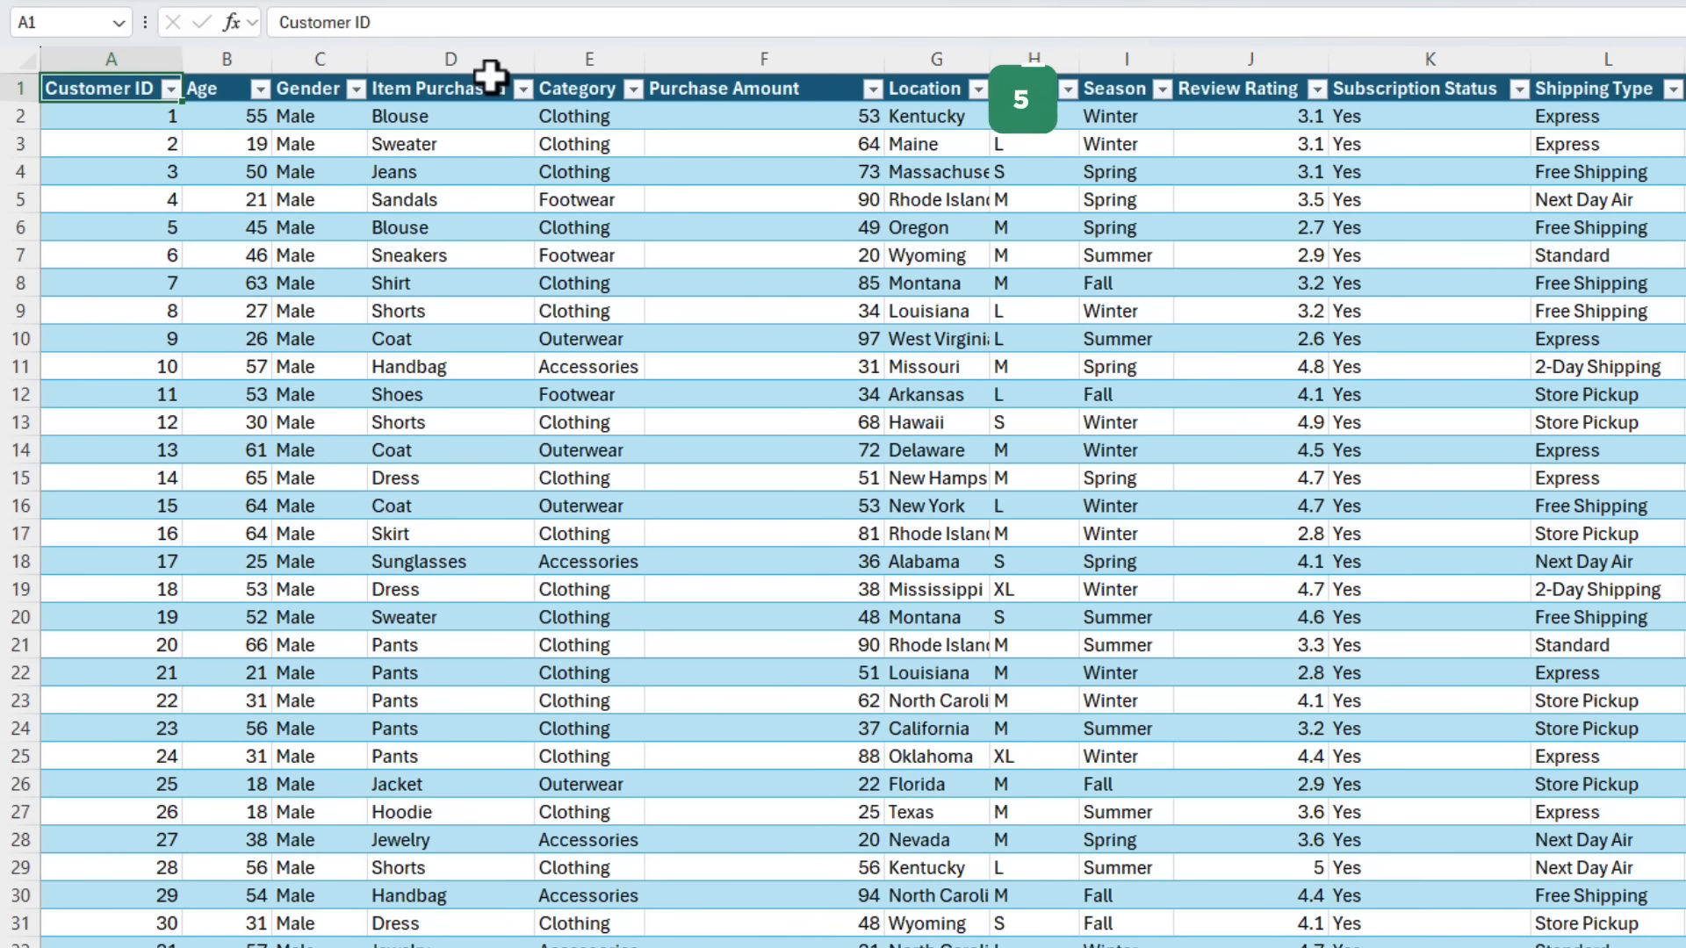
# Insert a PivotTable based on Table1 at cell B5 of the existing Distinct Count sheet, without adding it to the Data Model.
pyautogui.click(492, 76)
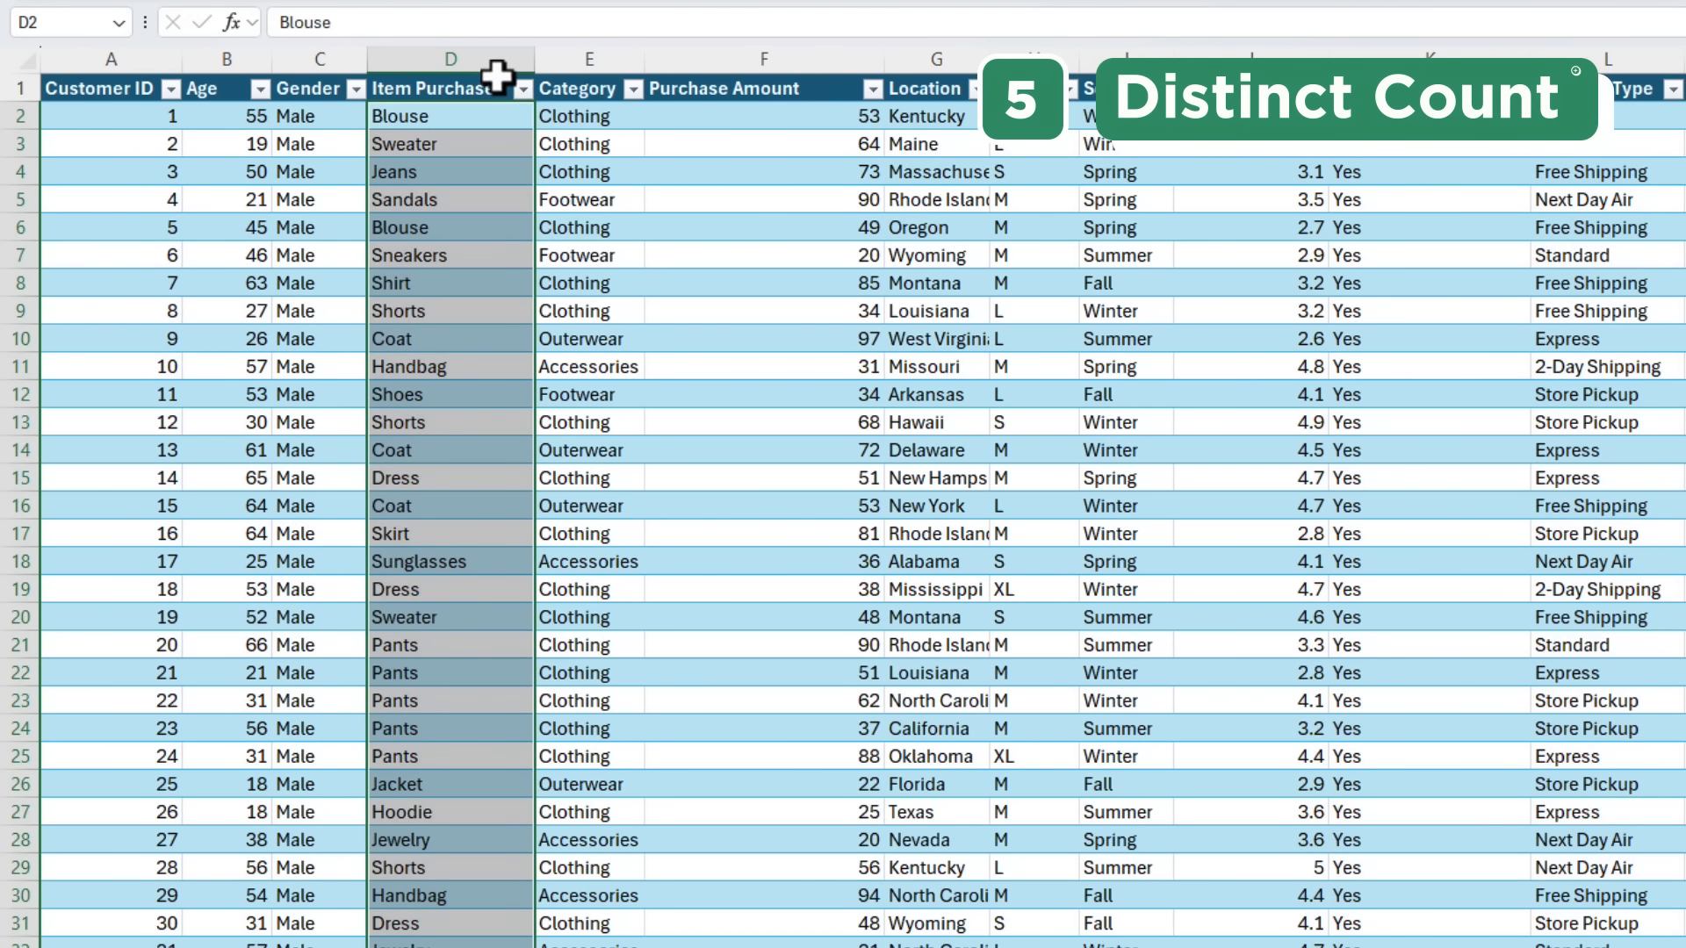
pyautogui.click(590, 75)
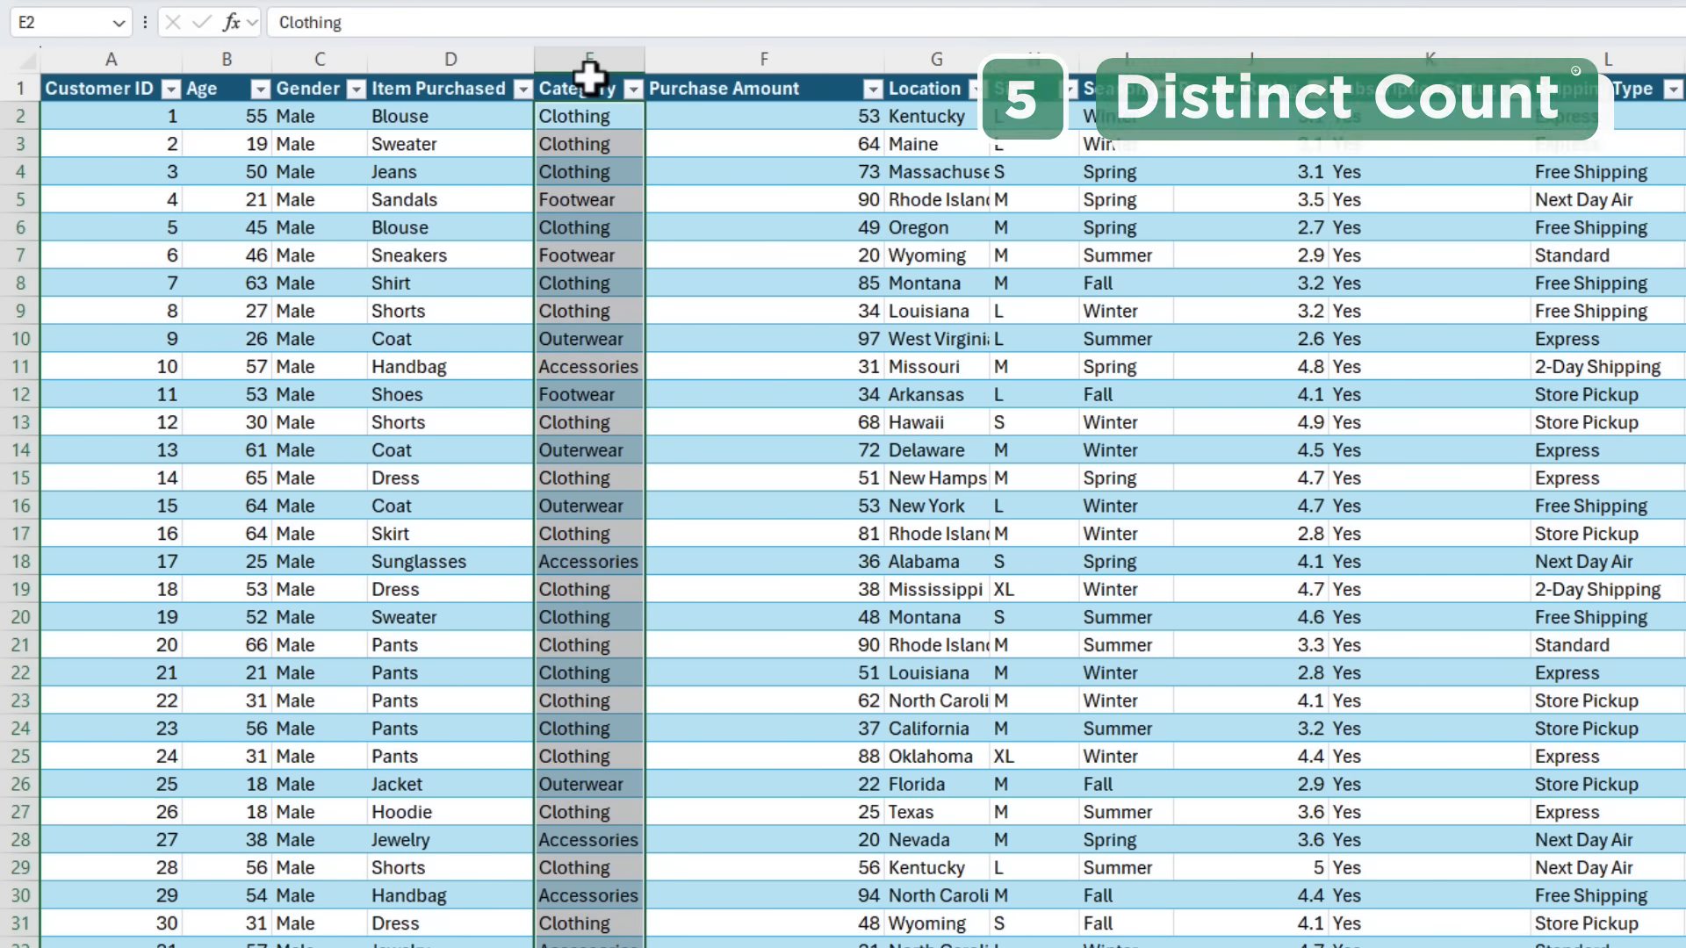
pyautogui.click(567, 257)
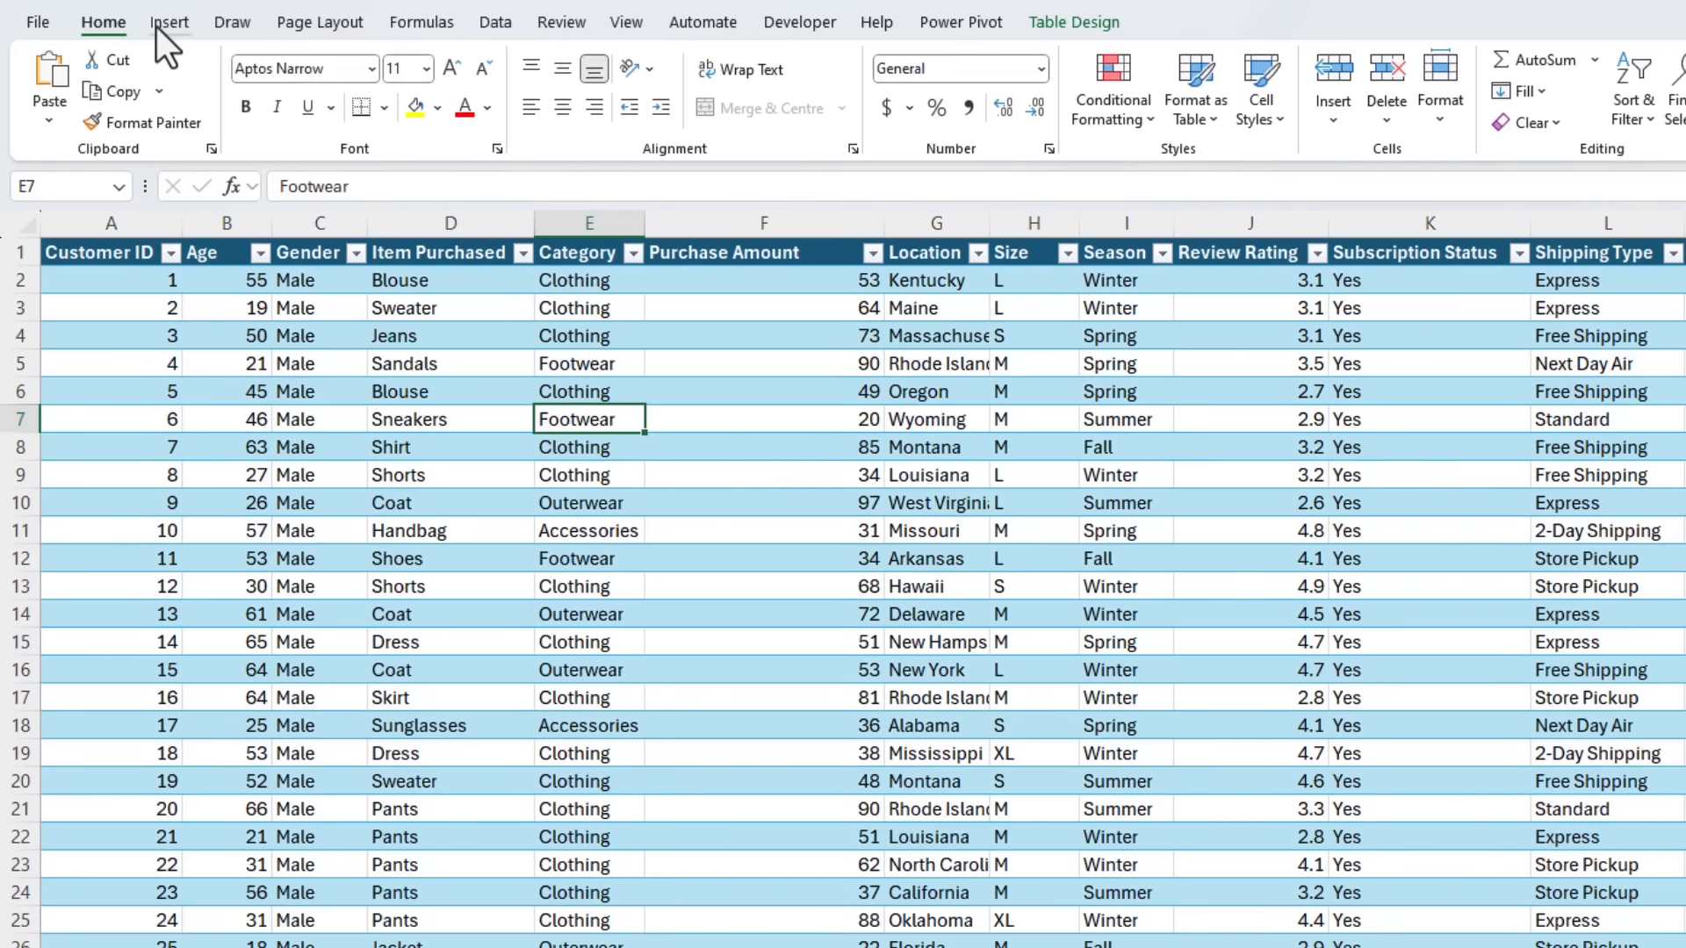
pyautogui.click(169, 22)
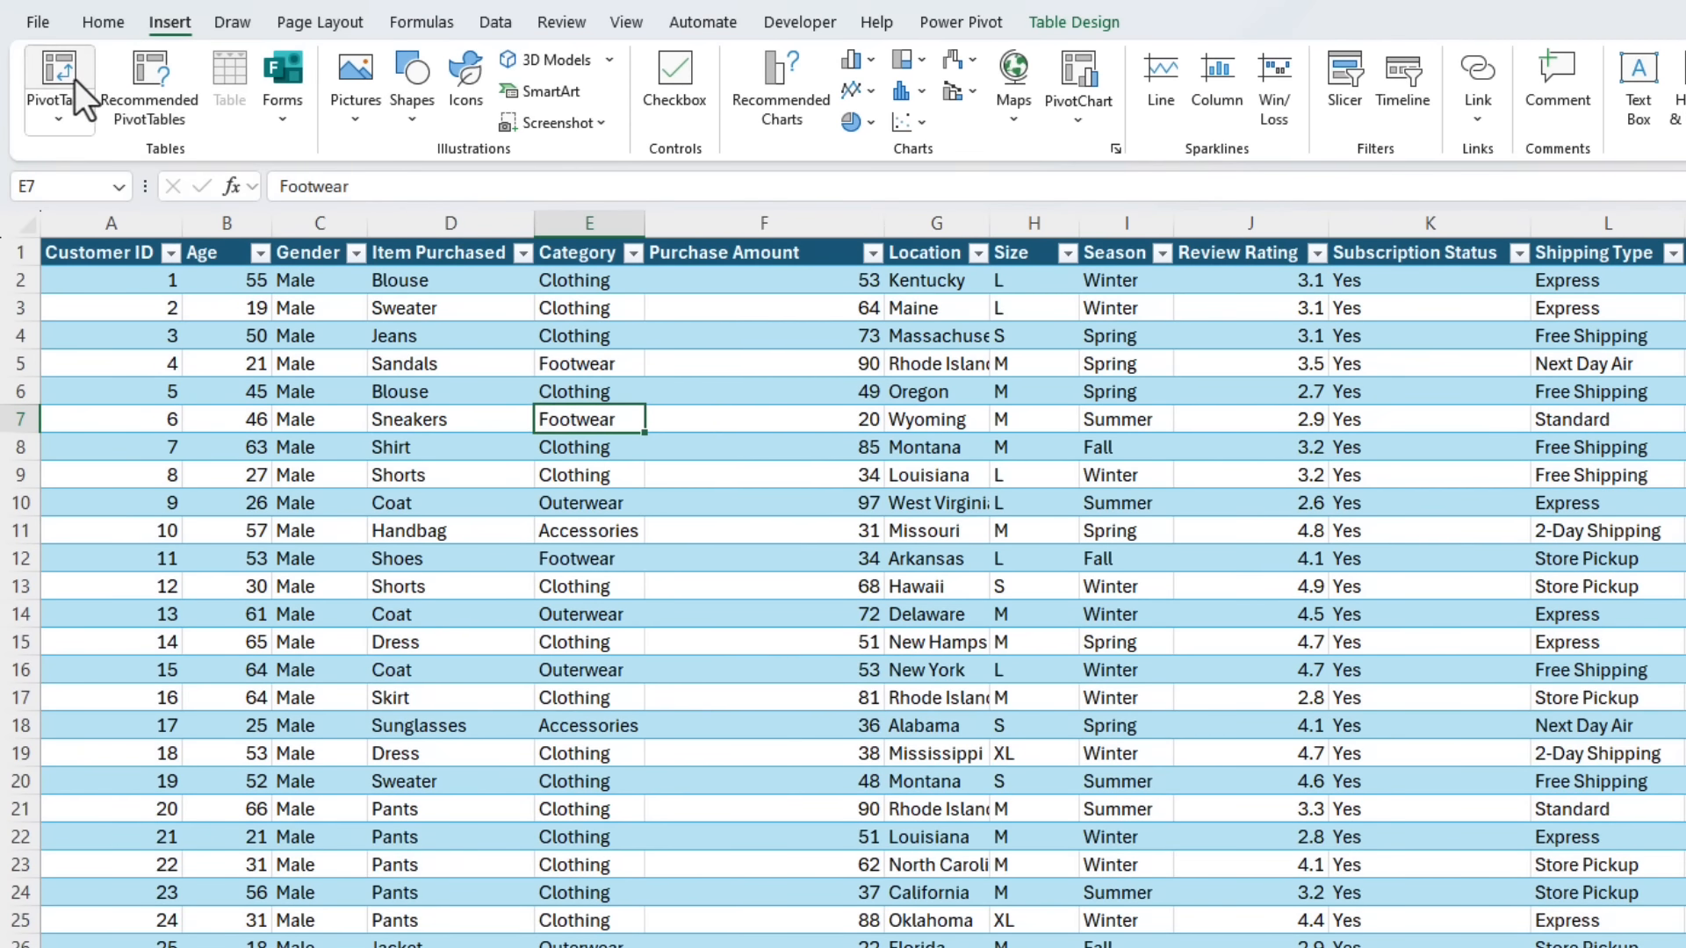
pyautogui.click(75, 81)
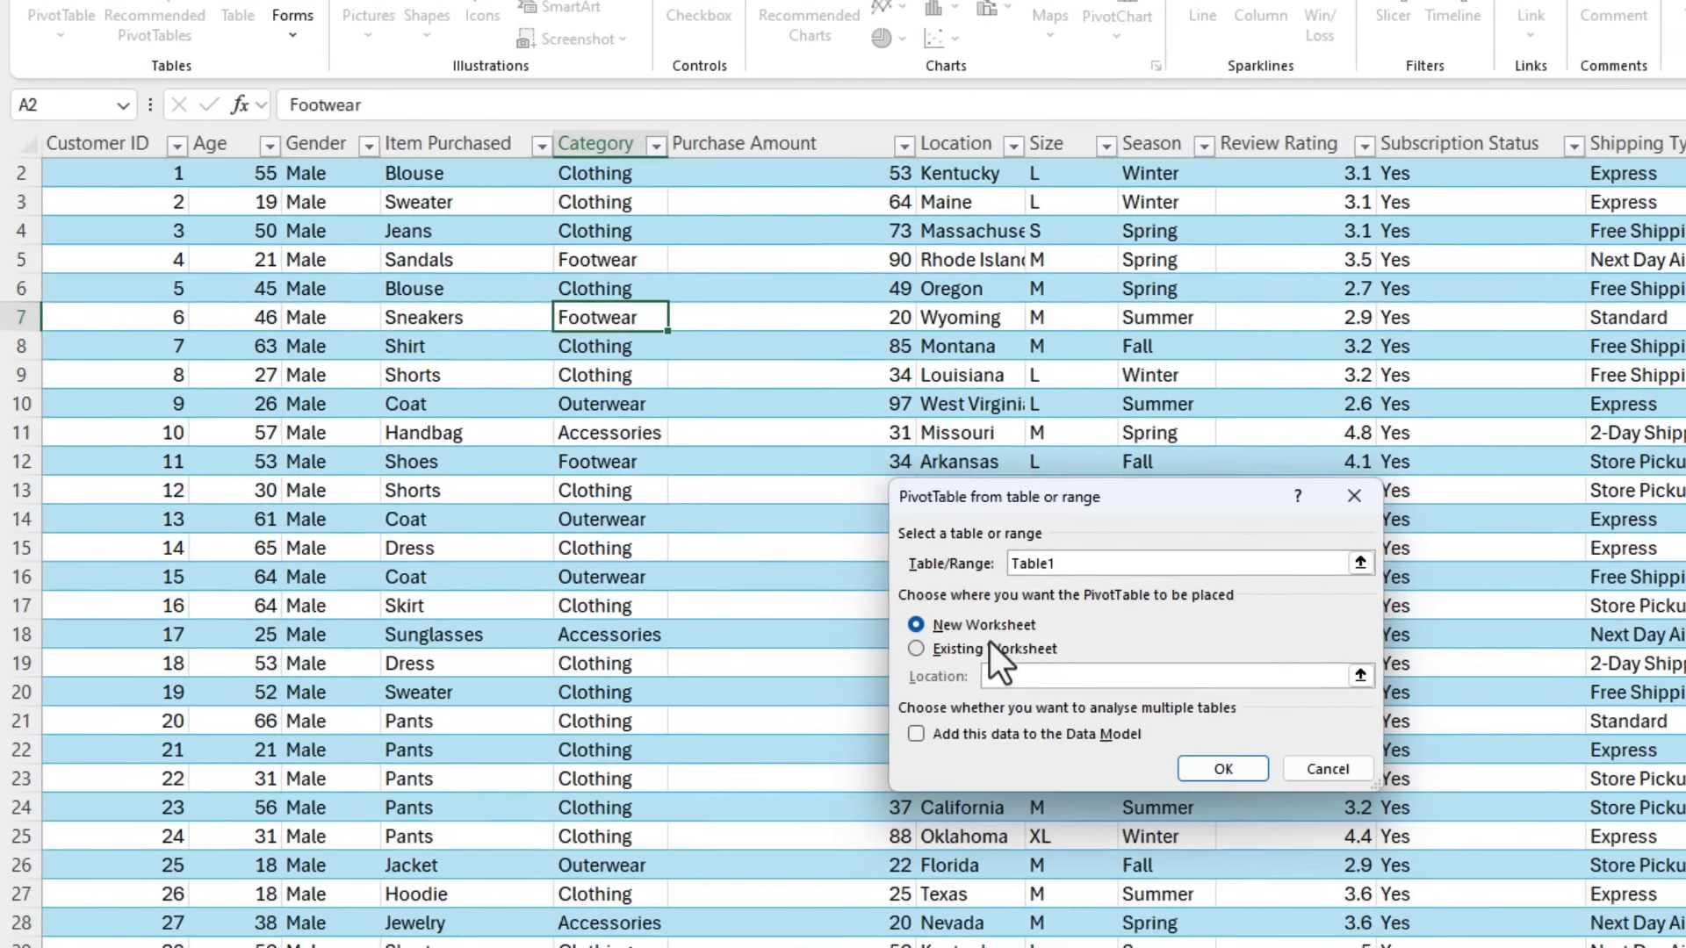
pyautogui.click(884, 711)
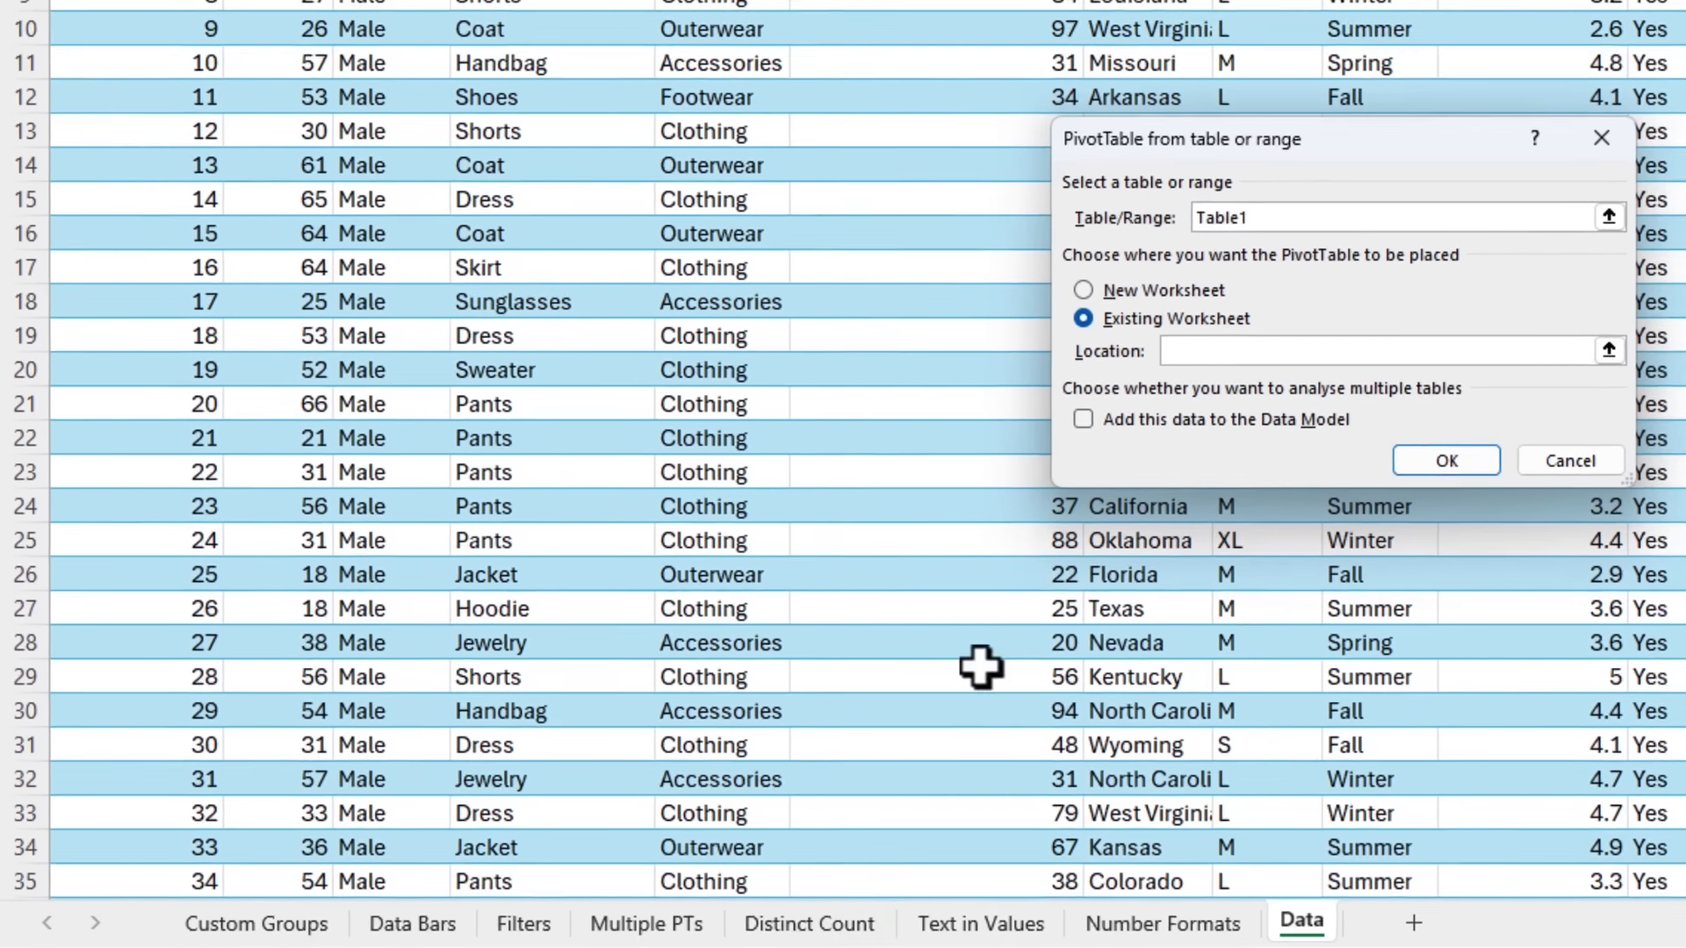
pyautogui.click(809, 918)
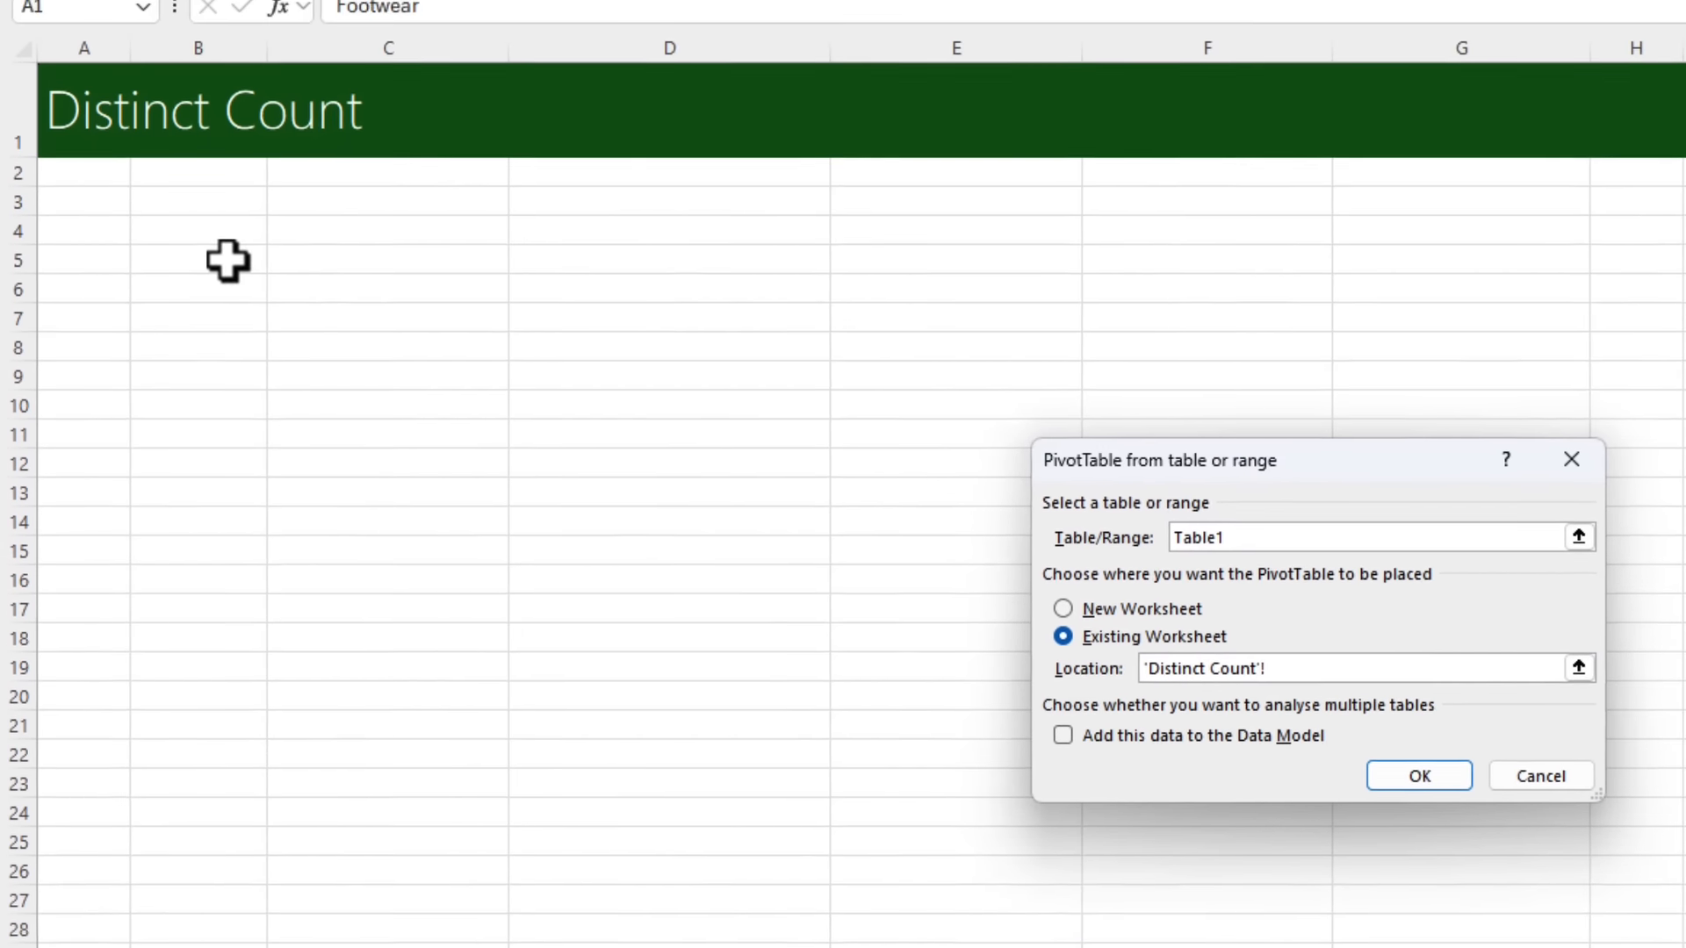
pyautogui.click(211, 260)
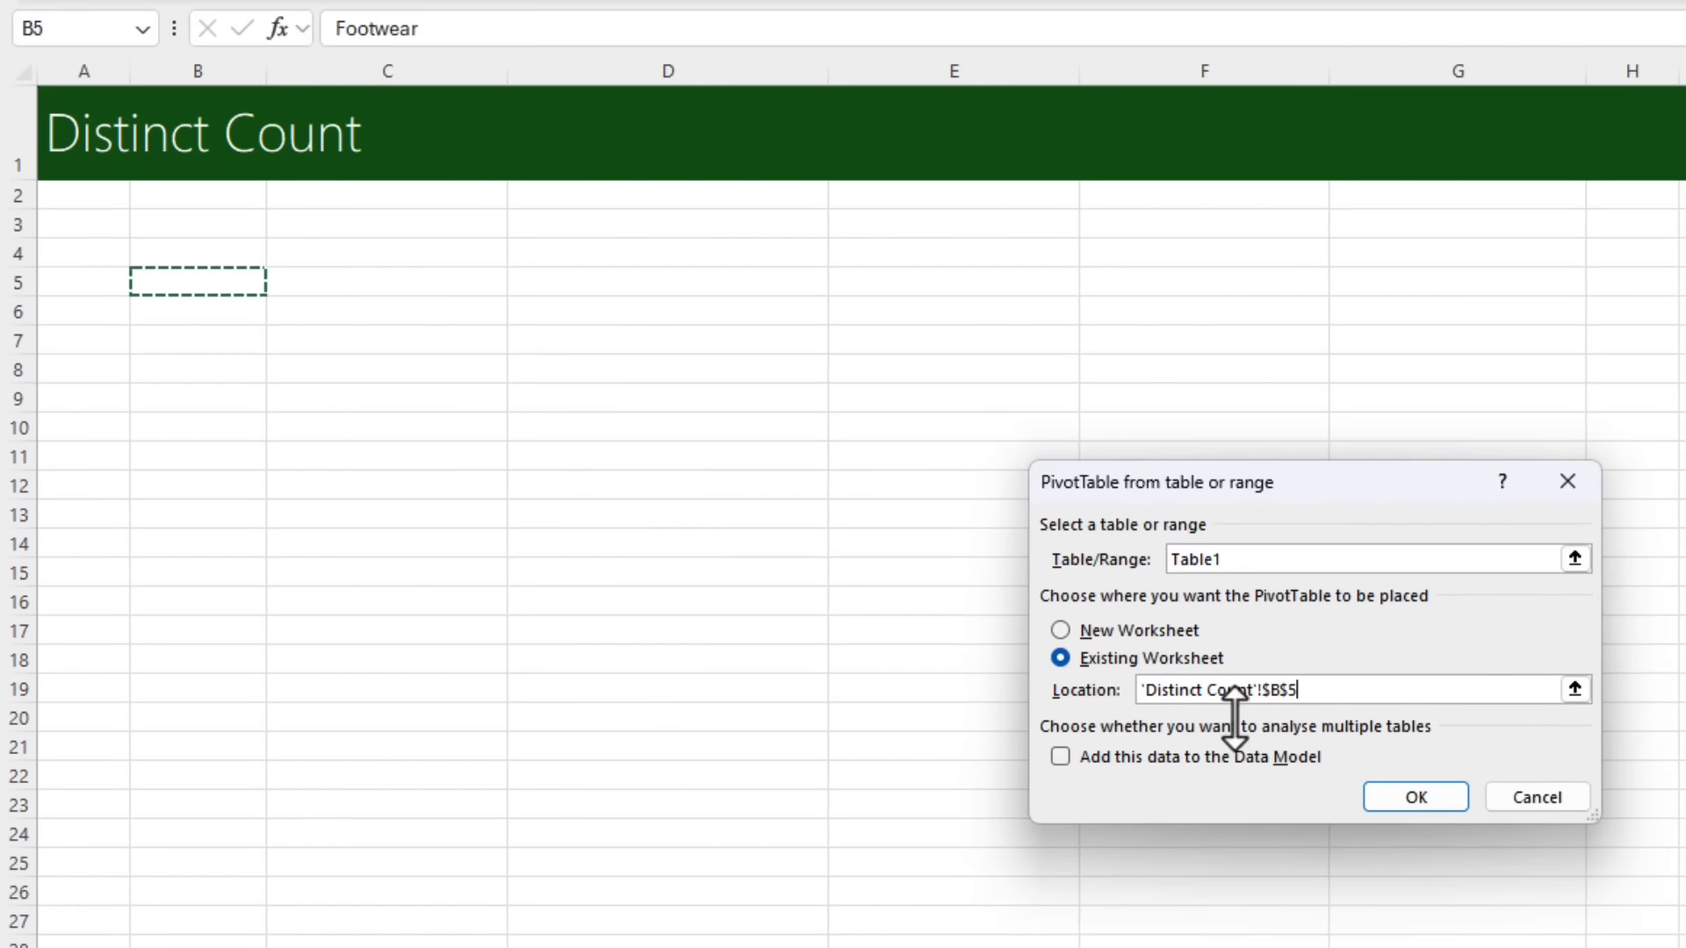
pyautogui.click(1465, 500)
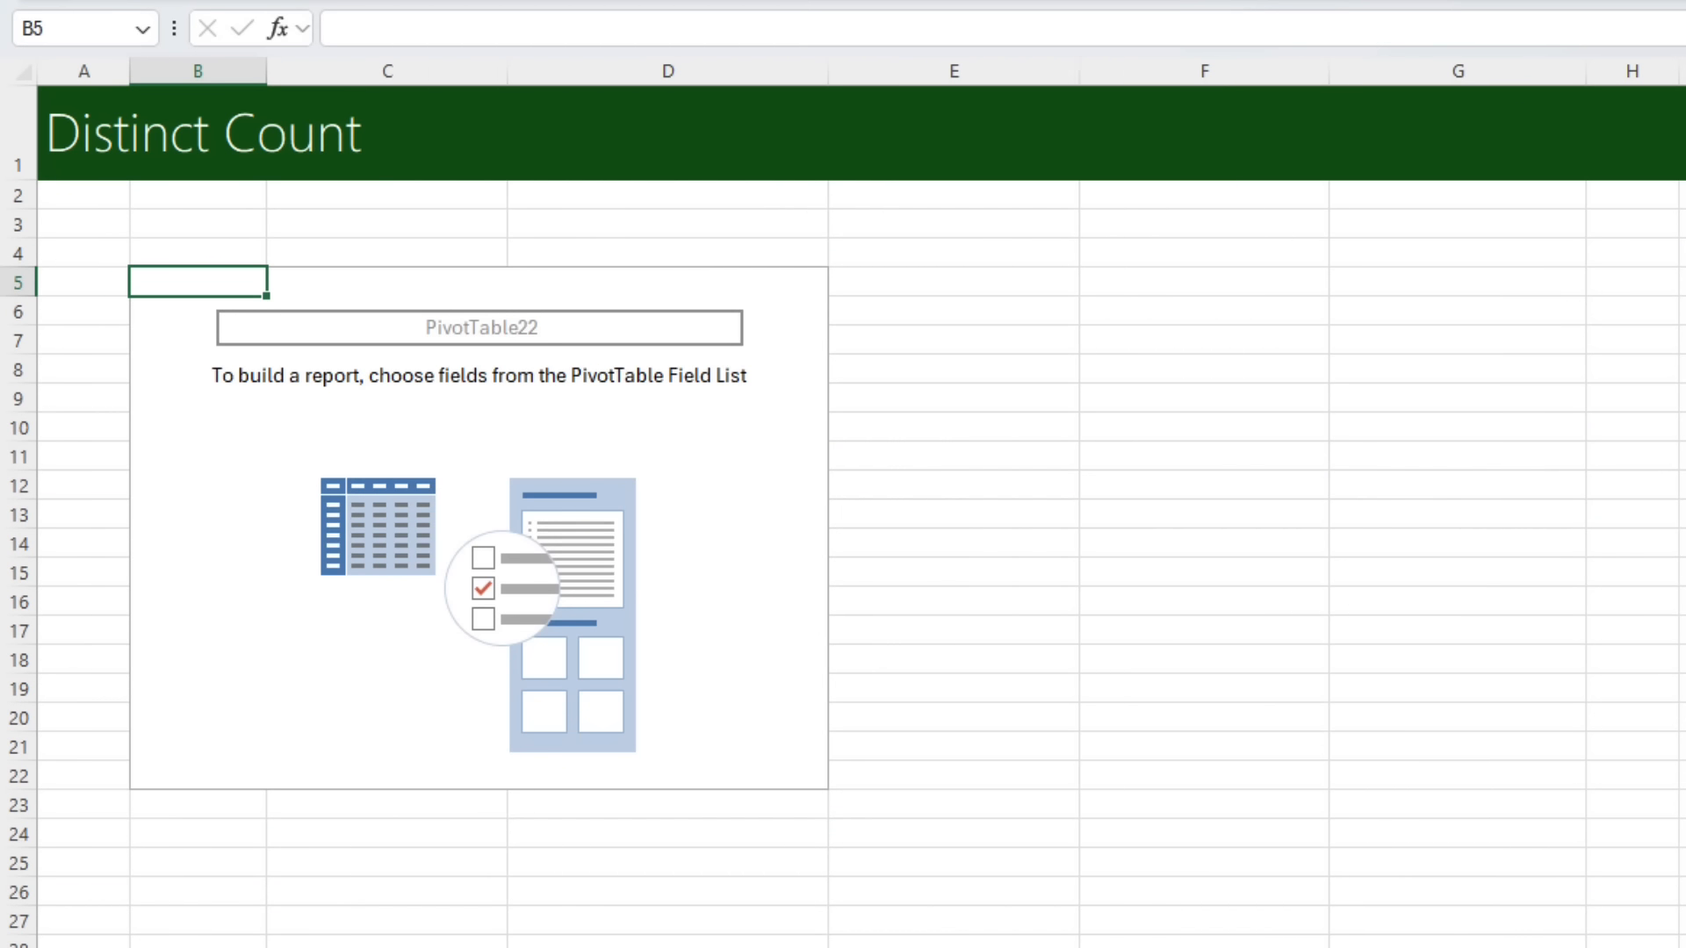
# Place Item Purchased in Values and Category in Rows, and check the Summarise Values By options for the Distinct Count function.
pyautogui.moveTo(1177, 525); pyautogui.dragTo(1461, 878)
pyautogui.moveTo(1204, 557); pyautogui.dragTo(1252, 896)
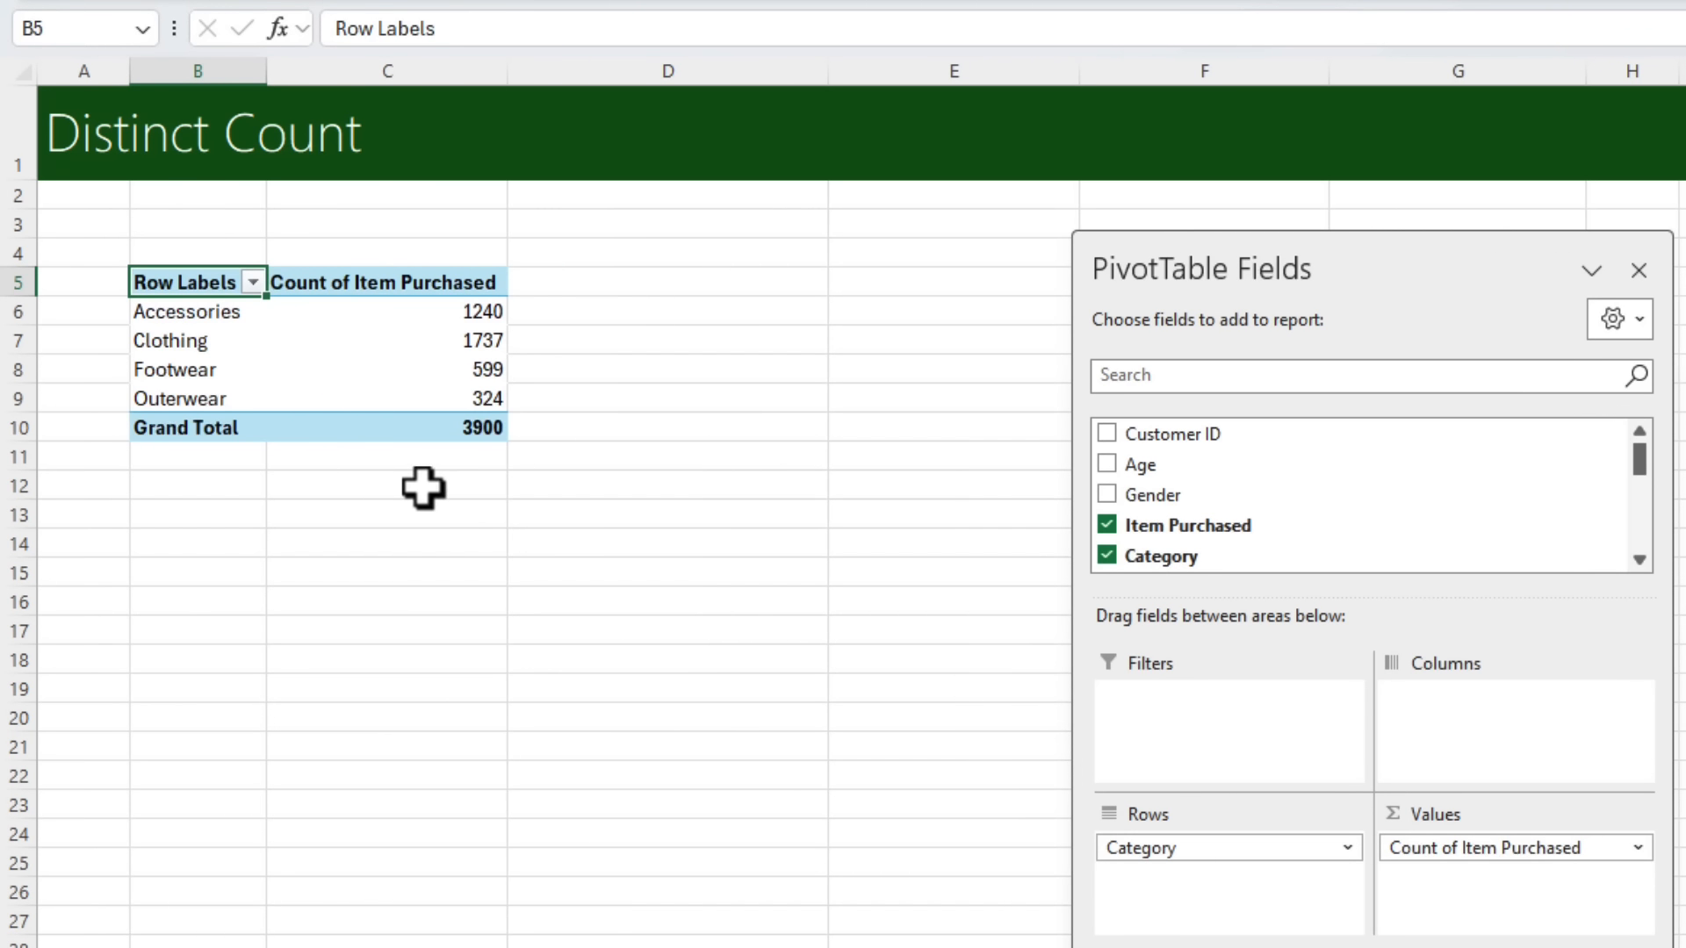
pyautogui.rightClick(405, 323)
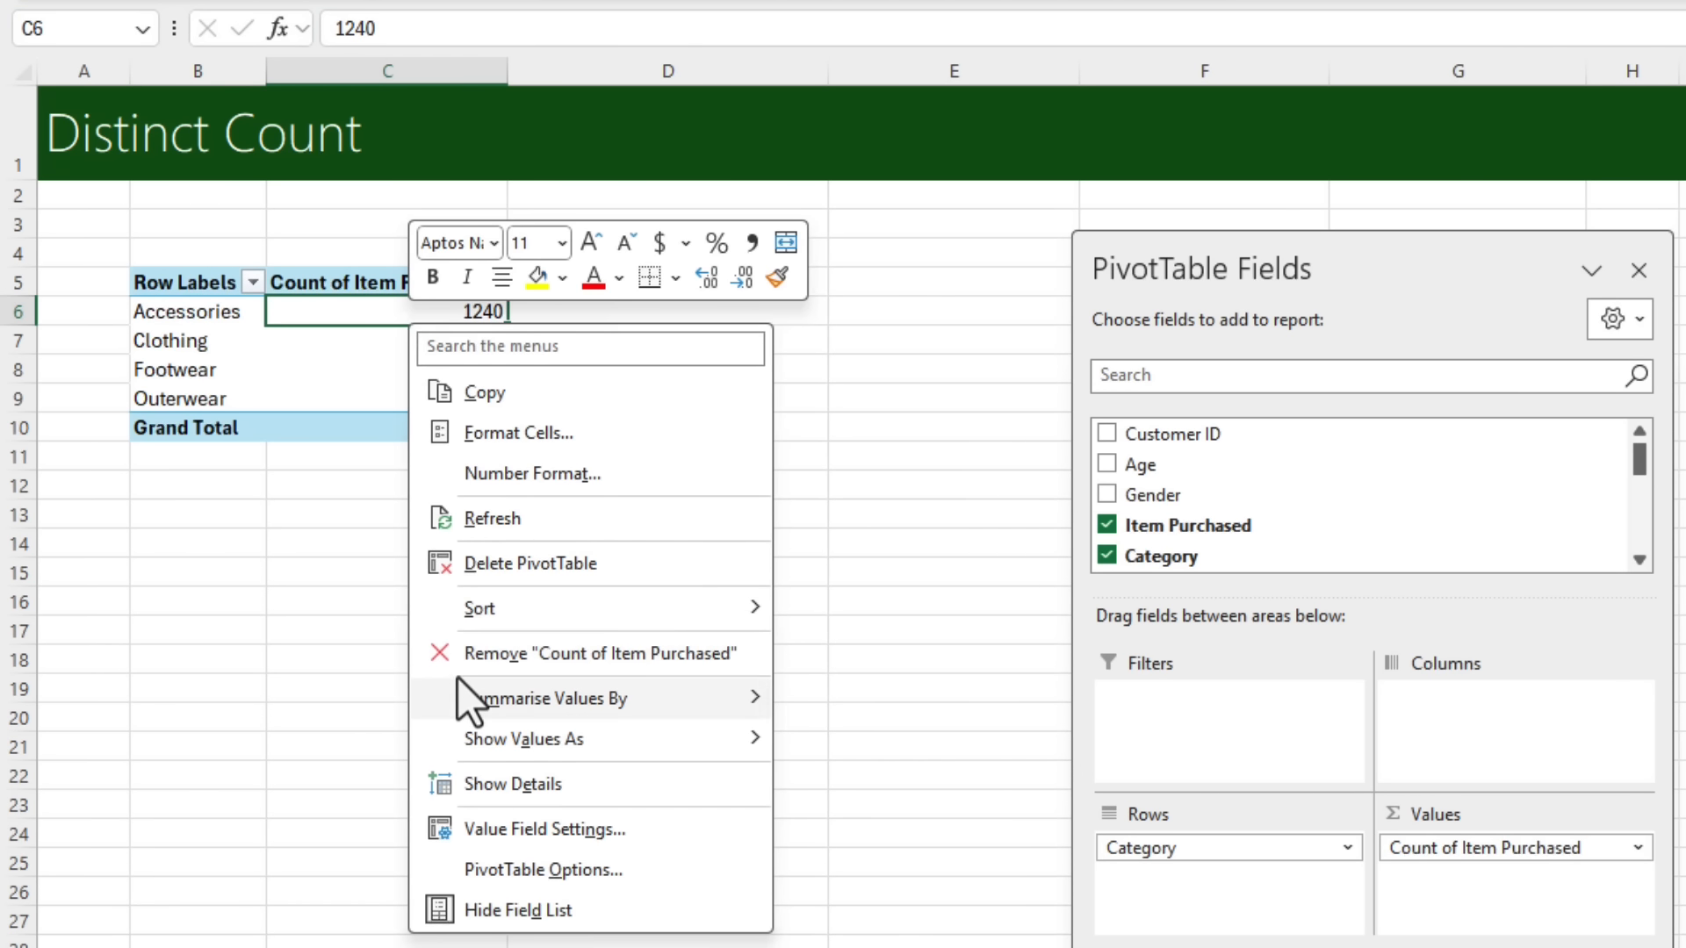
pyautogui.moveTo(457, 689)
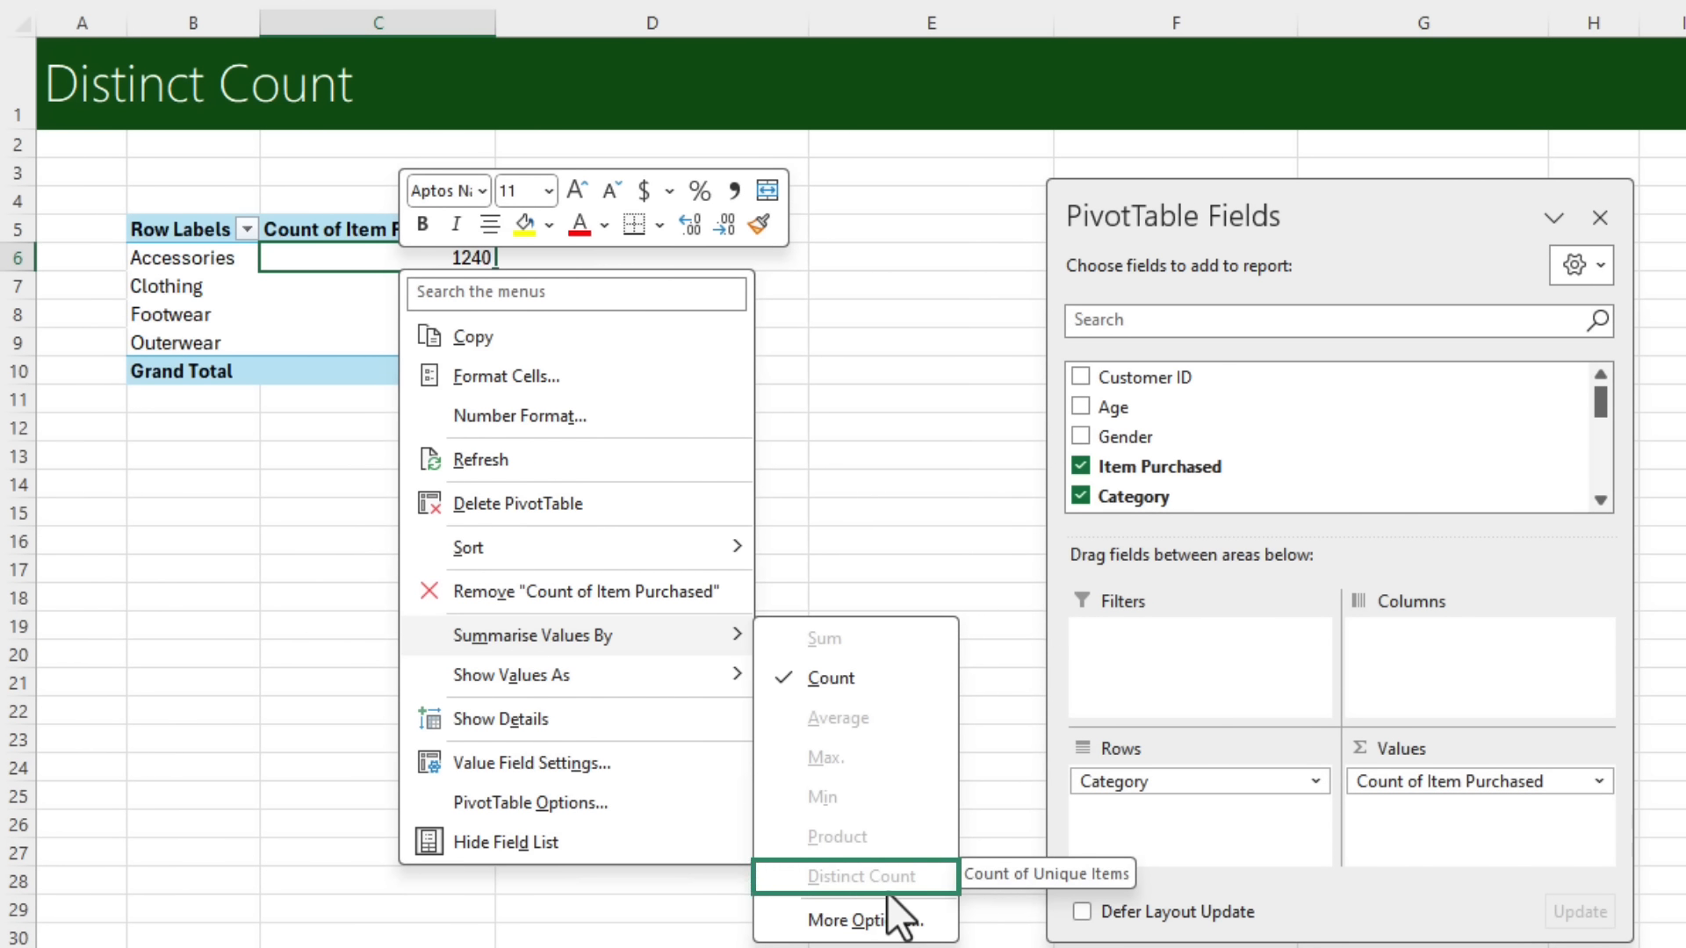
pyautogui.click(262, 279)
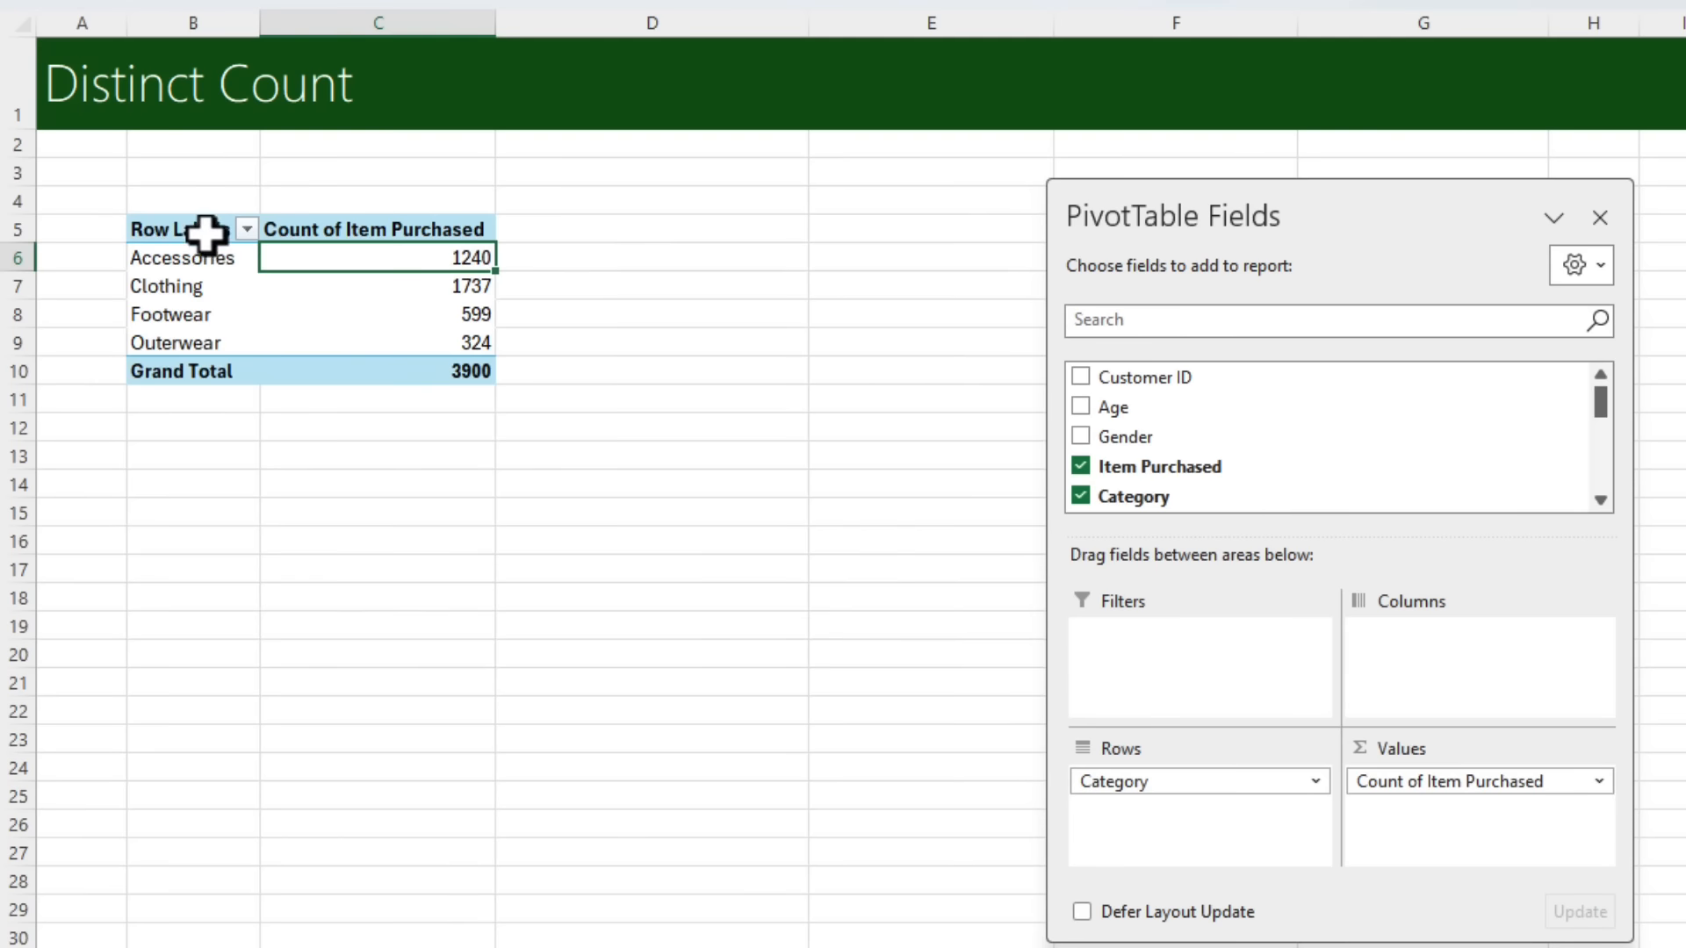
# Clear the whole PivotTable in B5:C10 from the Distinct Count sheet.
pyautogui.moveTo(205, 232); pyautogui.dragTo(451, 369)
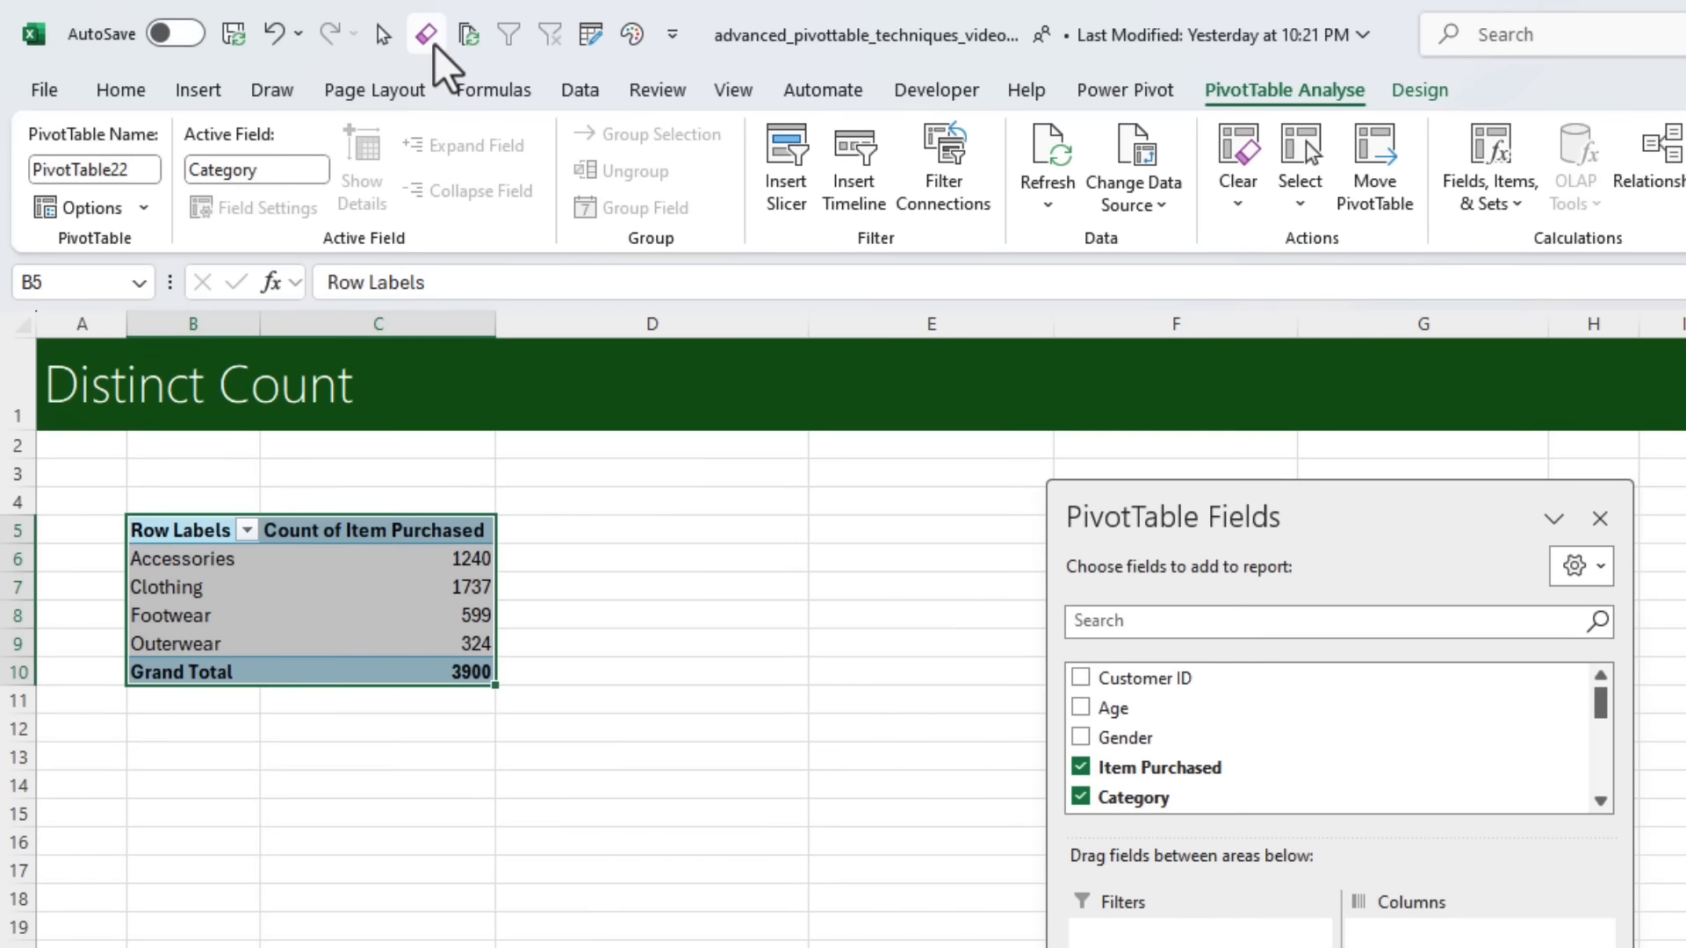
pyautogui.click(428, 35)
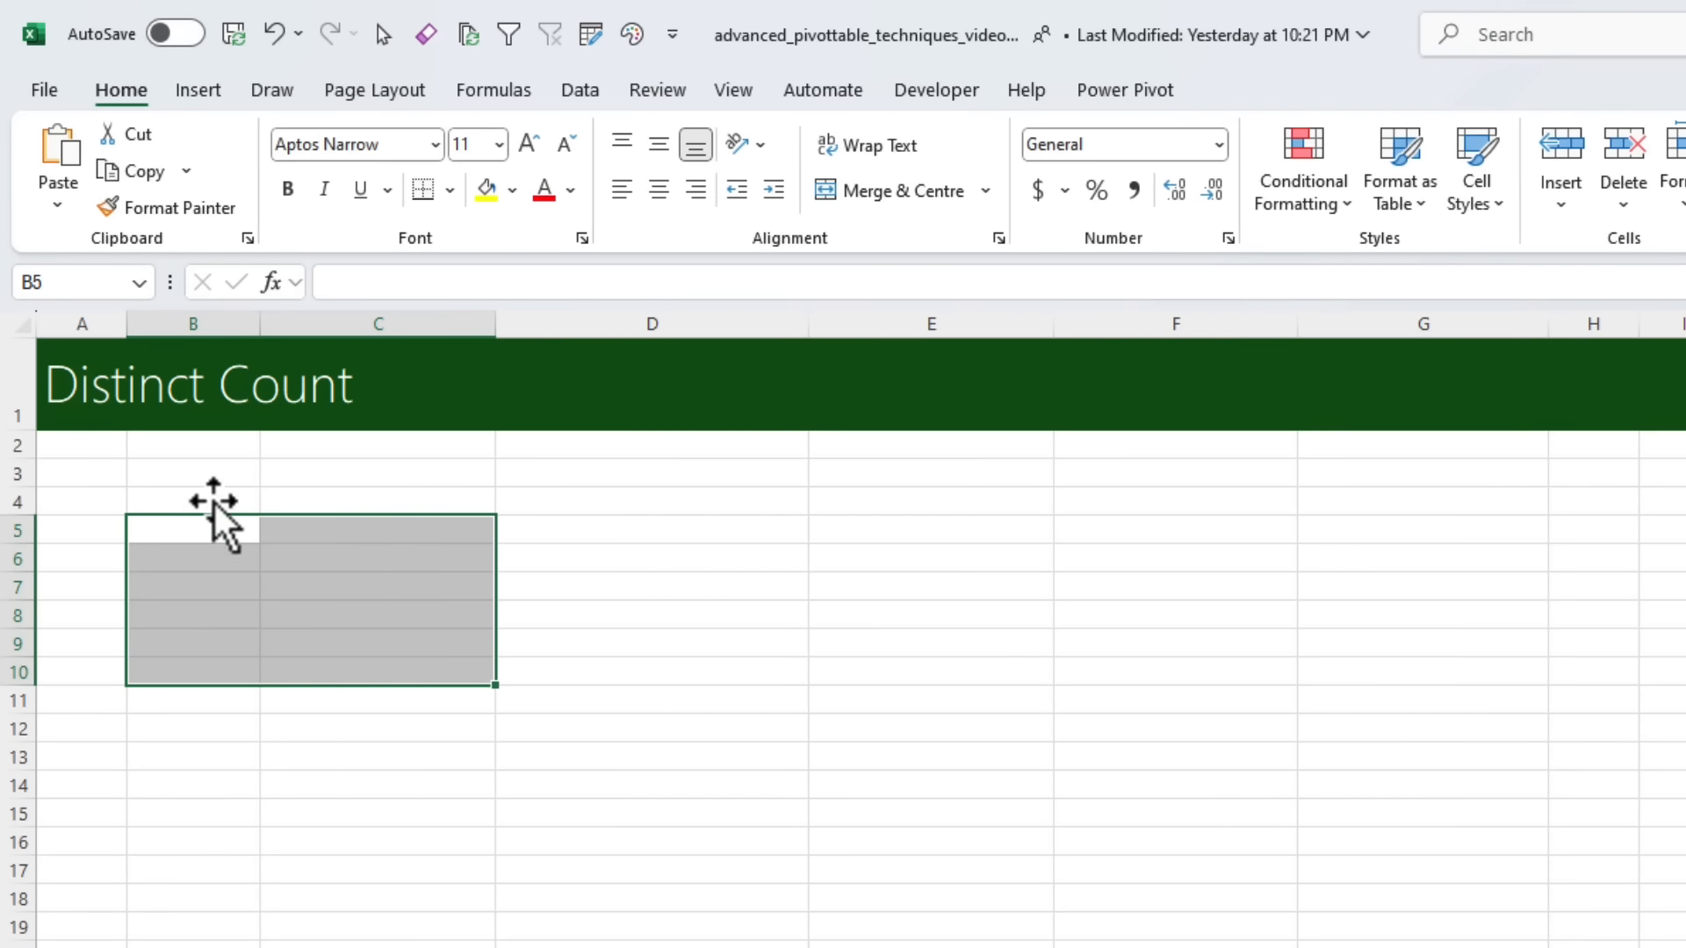
pyautogui.click(203, 527)
# Insert a PivotTable from Table1 at cell B6 of the existing Distinct Count sheet, adding the data to the Data Model.
pyautogui.click(1244, 896)
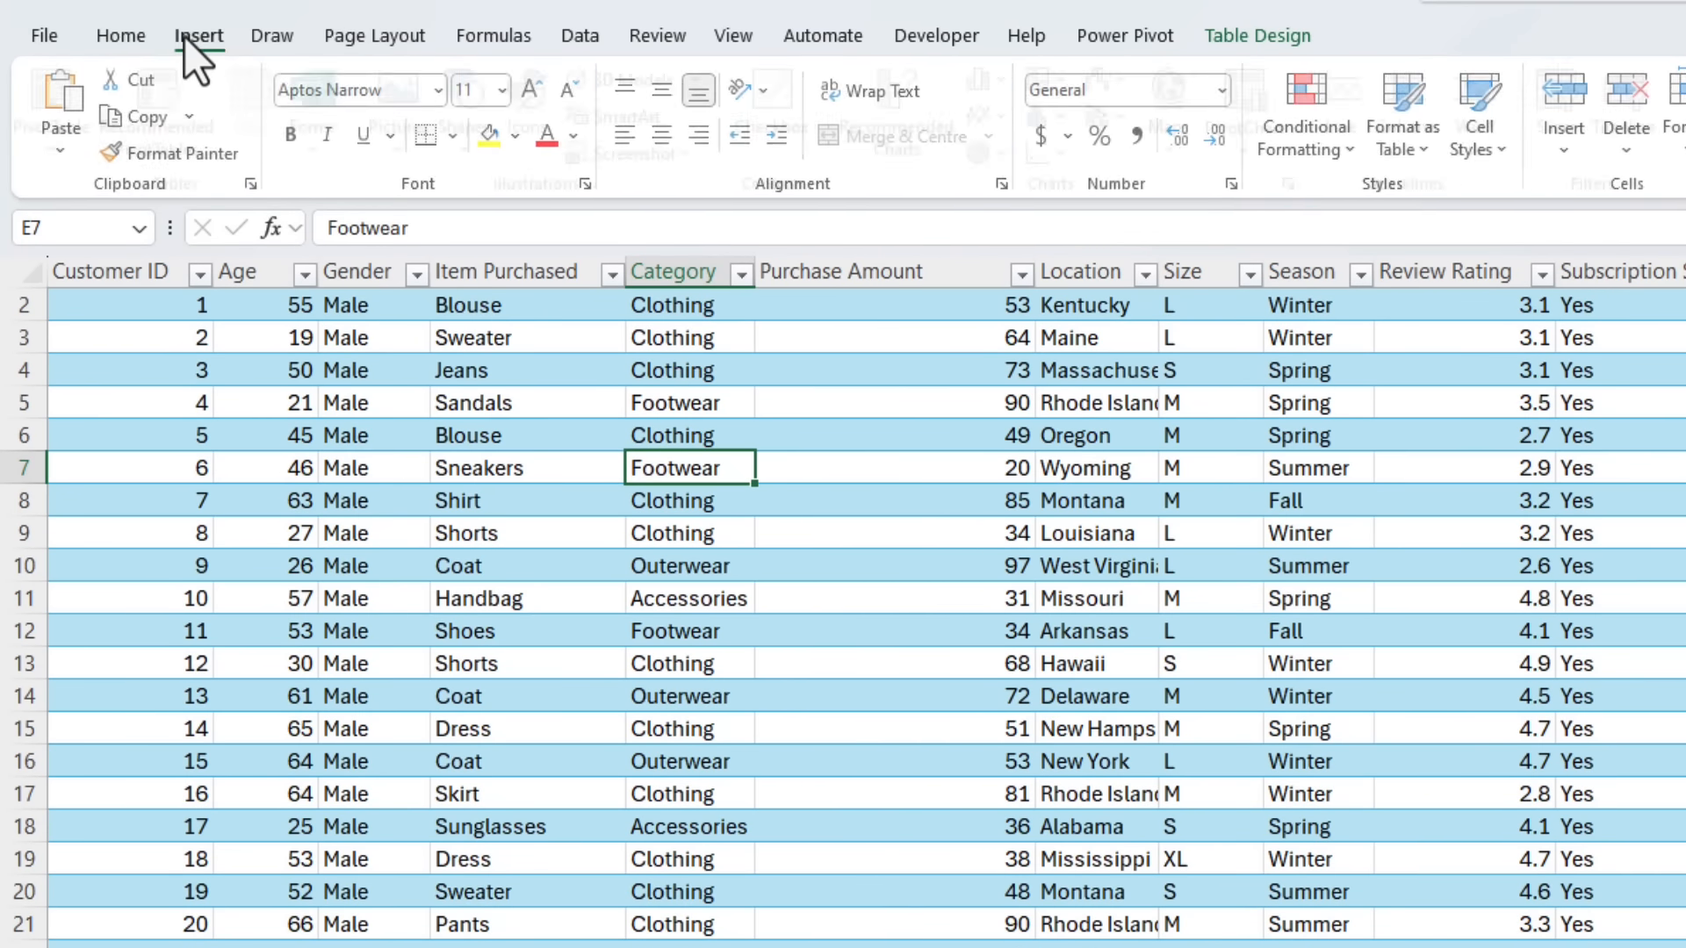
pyautogui.click(194, 35)
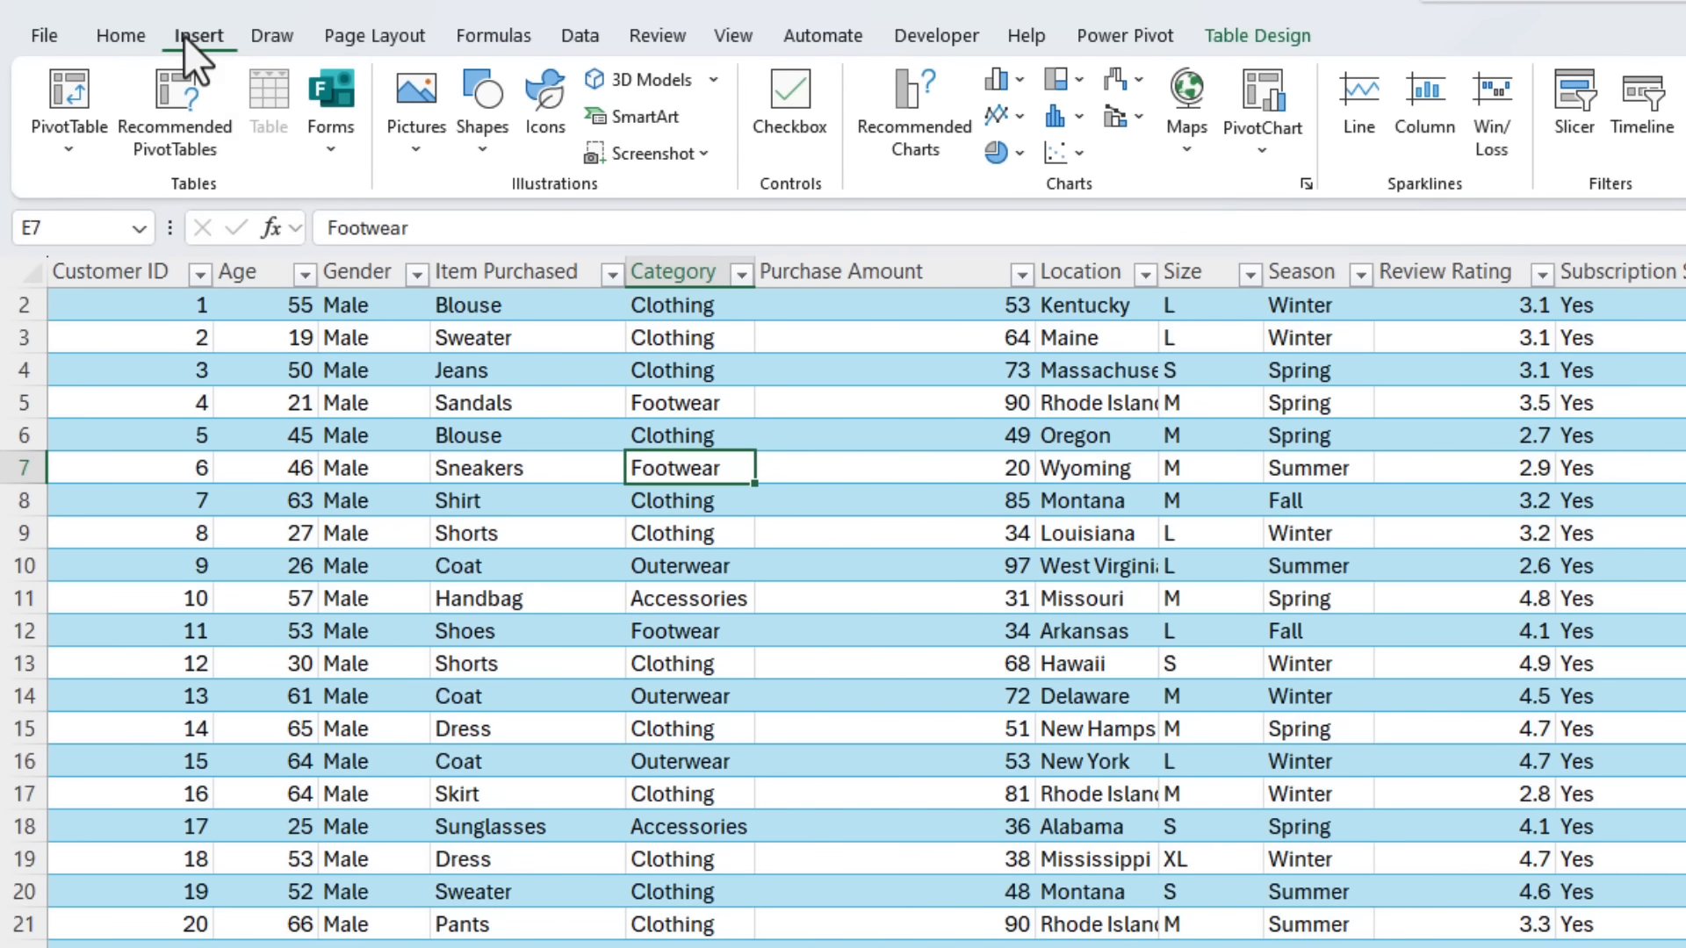
pyautogui.click(79, 93)
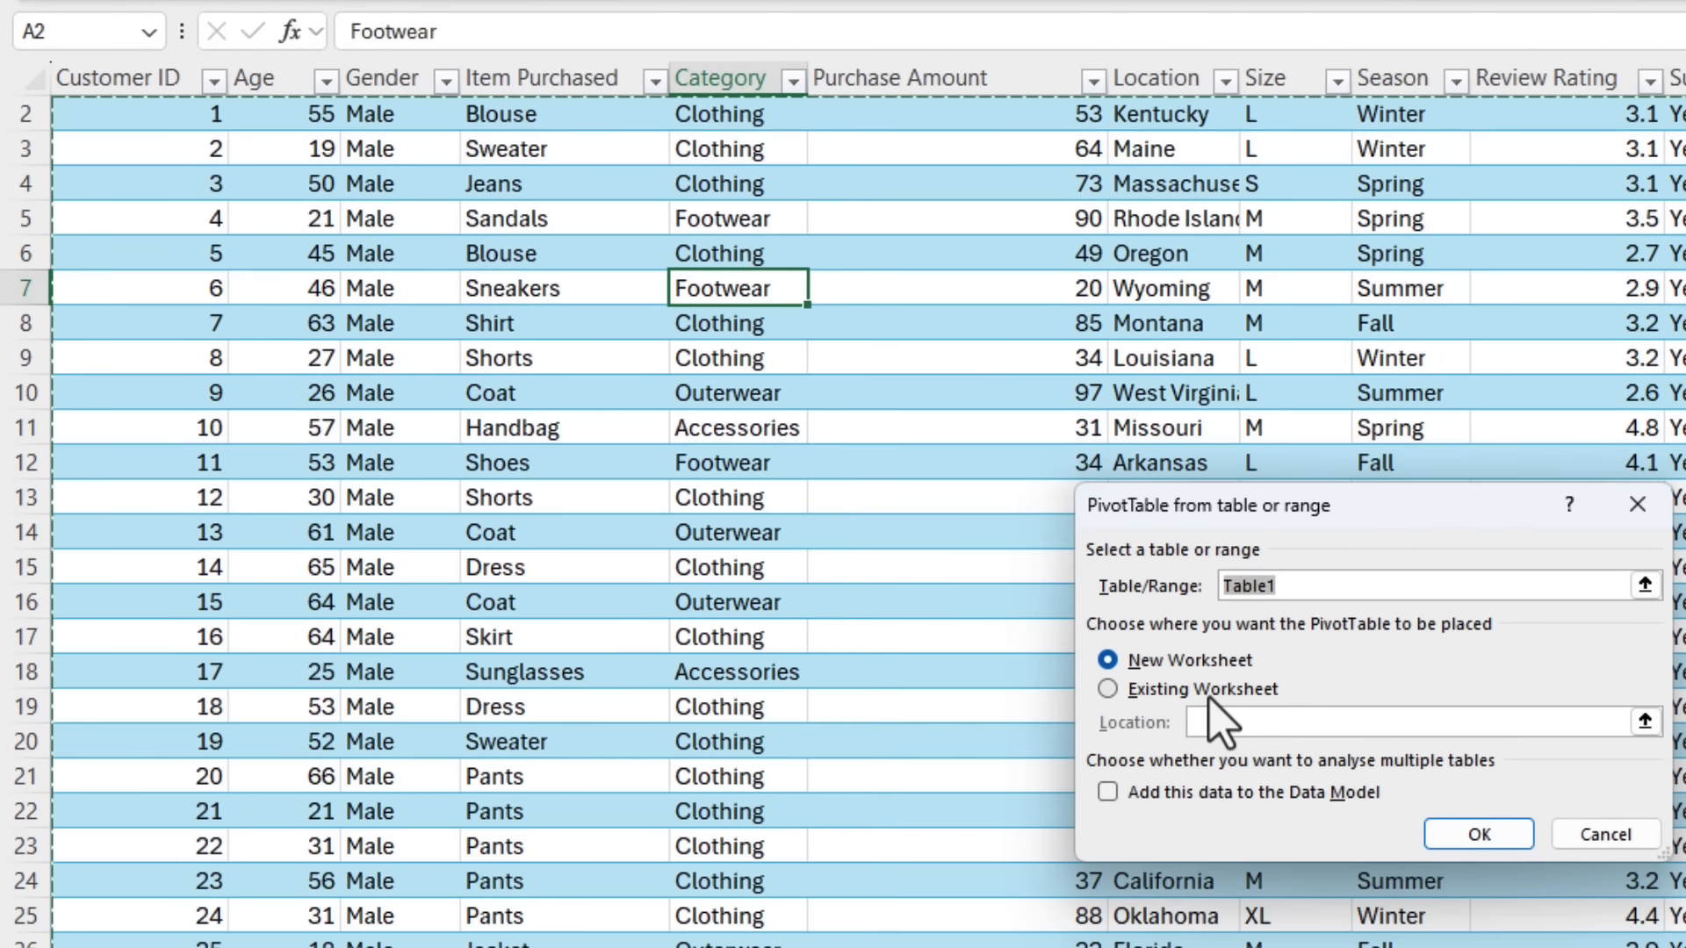
pyautogui.click(1208, 692)
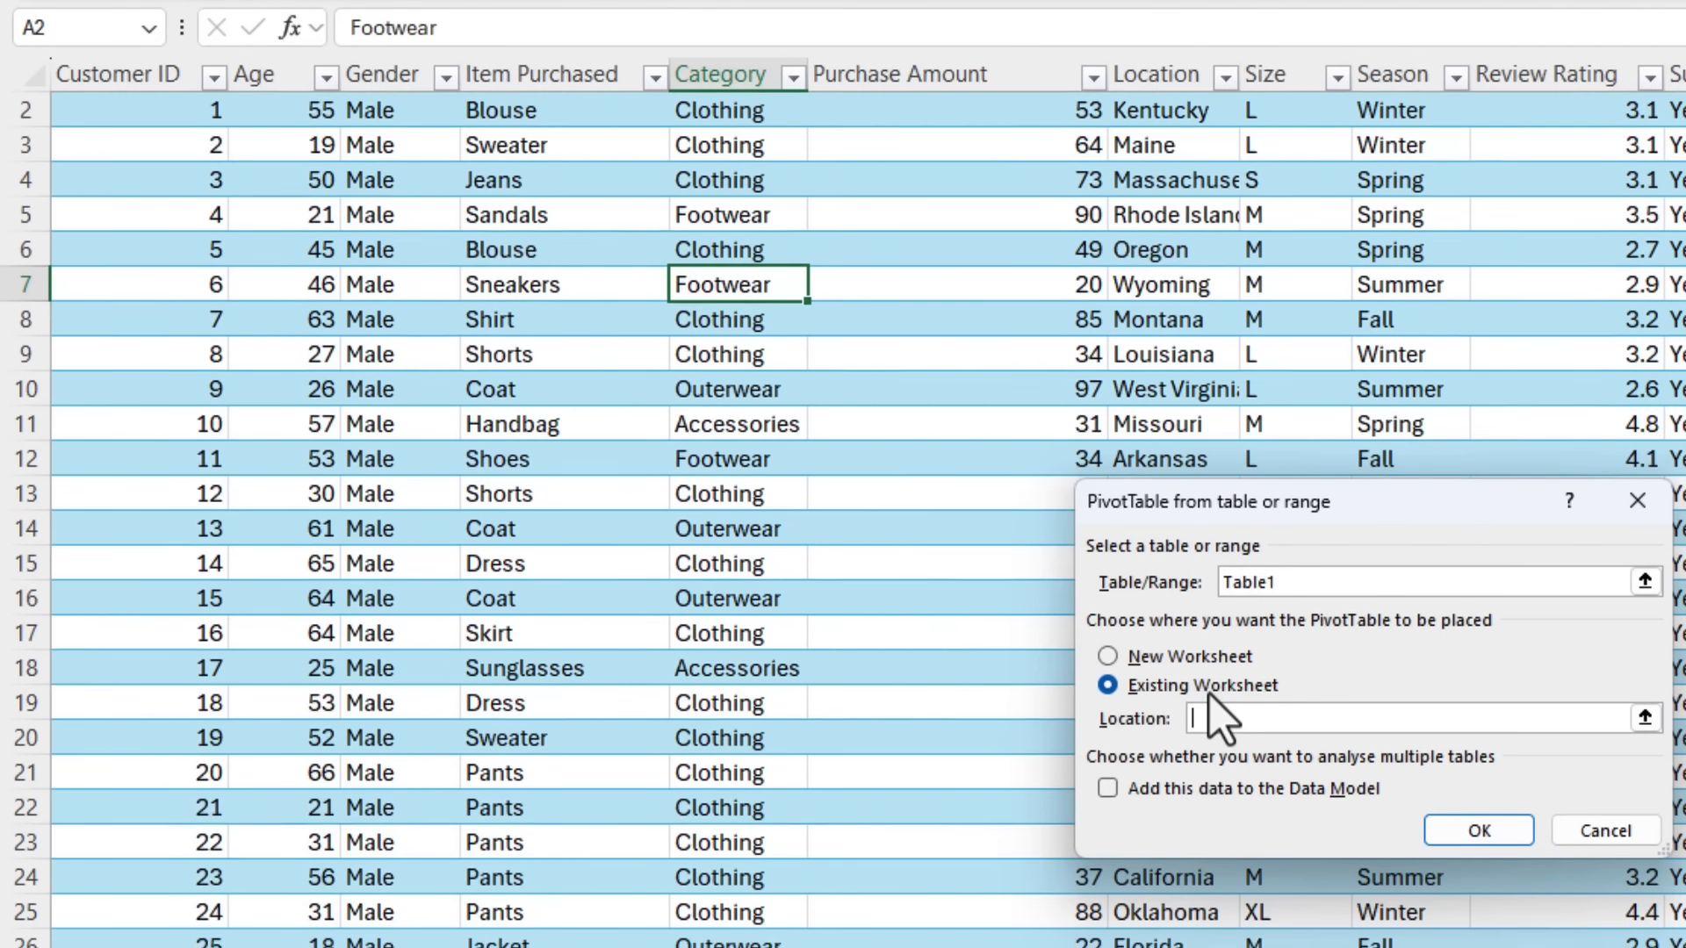
pyautogui.click(824, 890)
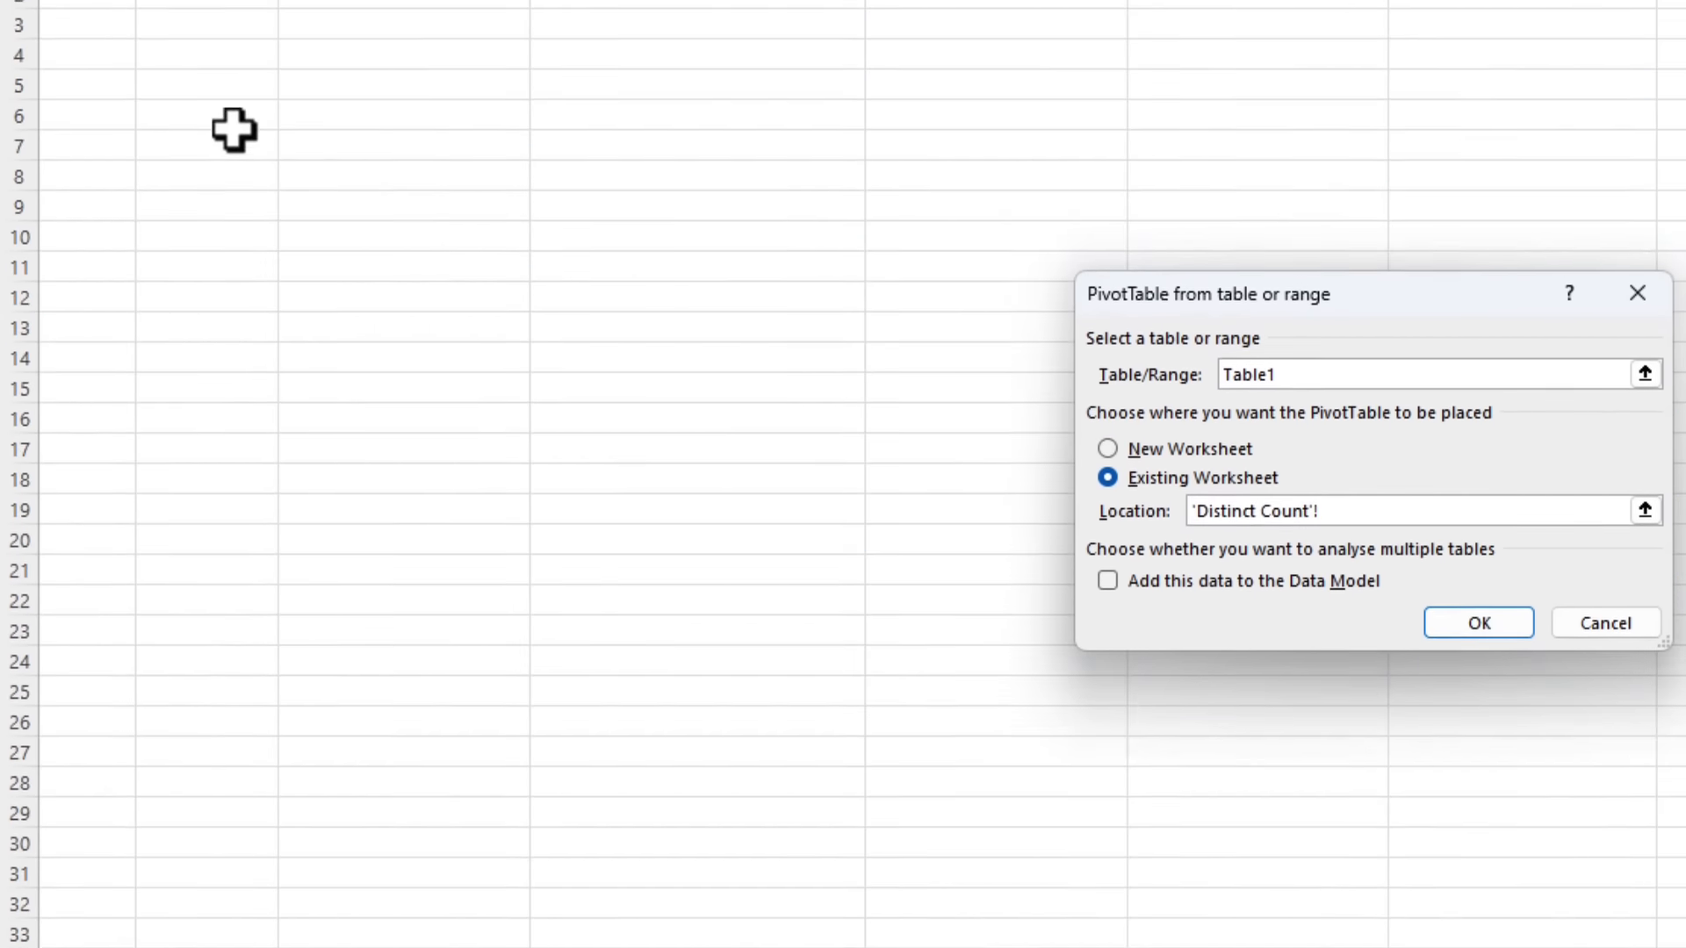
pyautogui.click(231, 125)
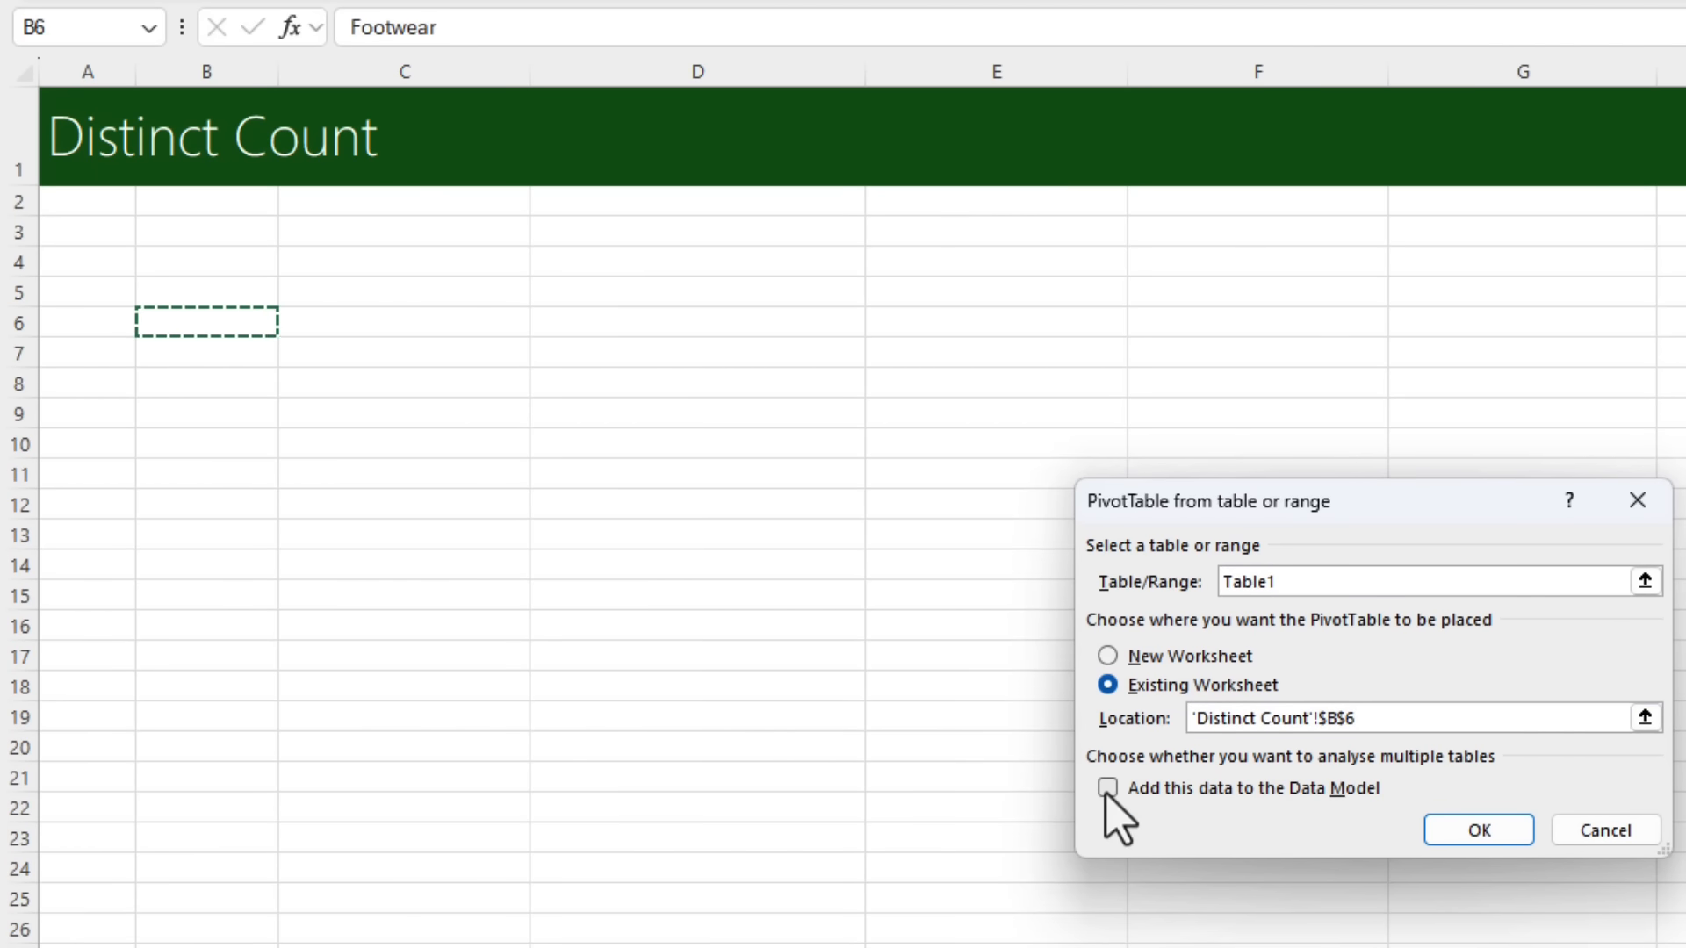
pyautogui.click(1142, 790)
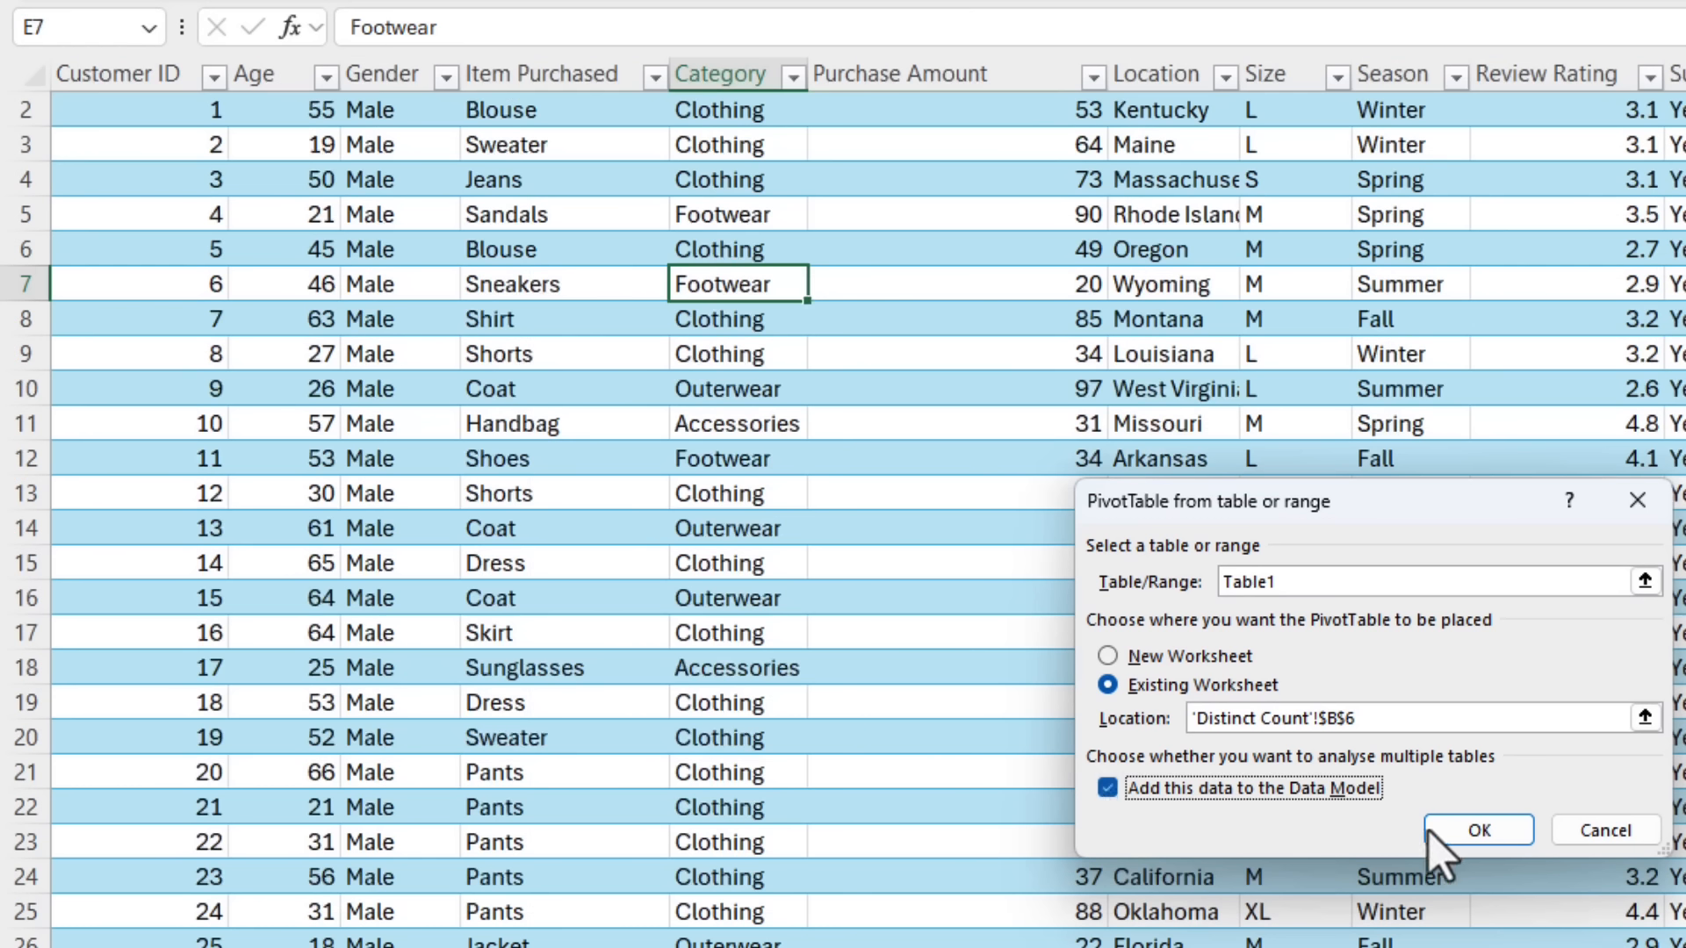
pyautogui.click(1477, 830)
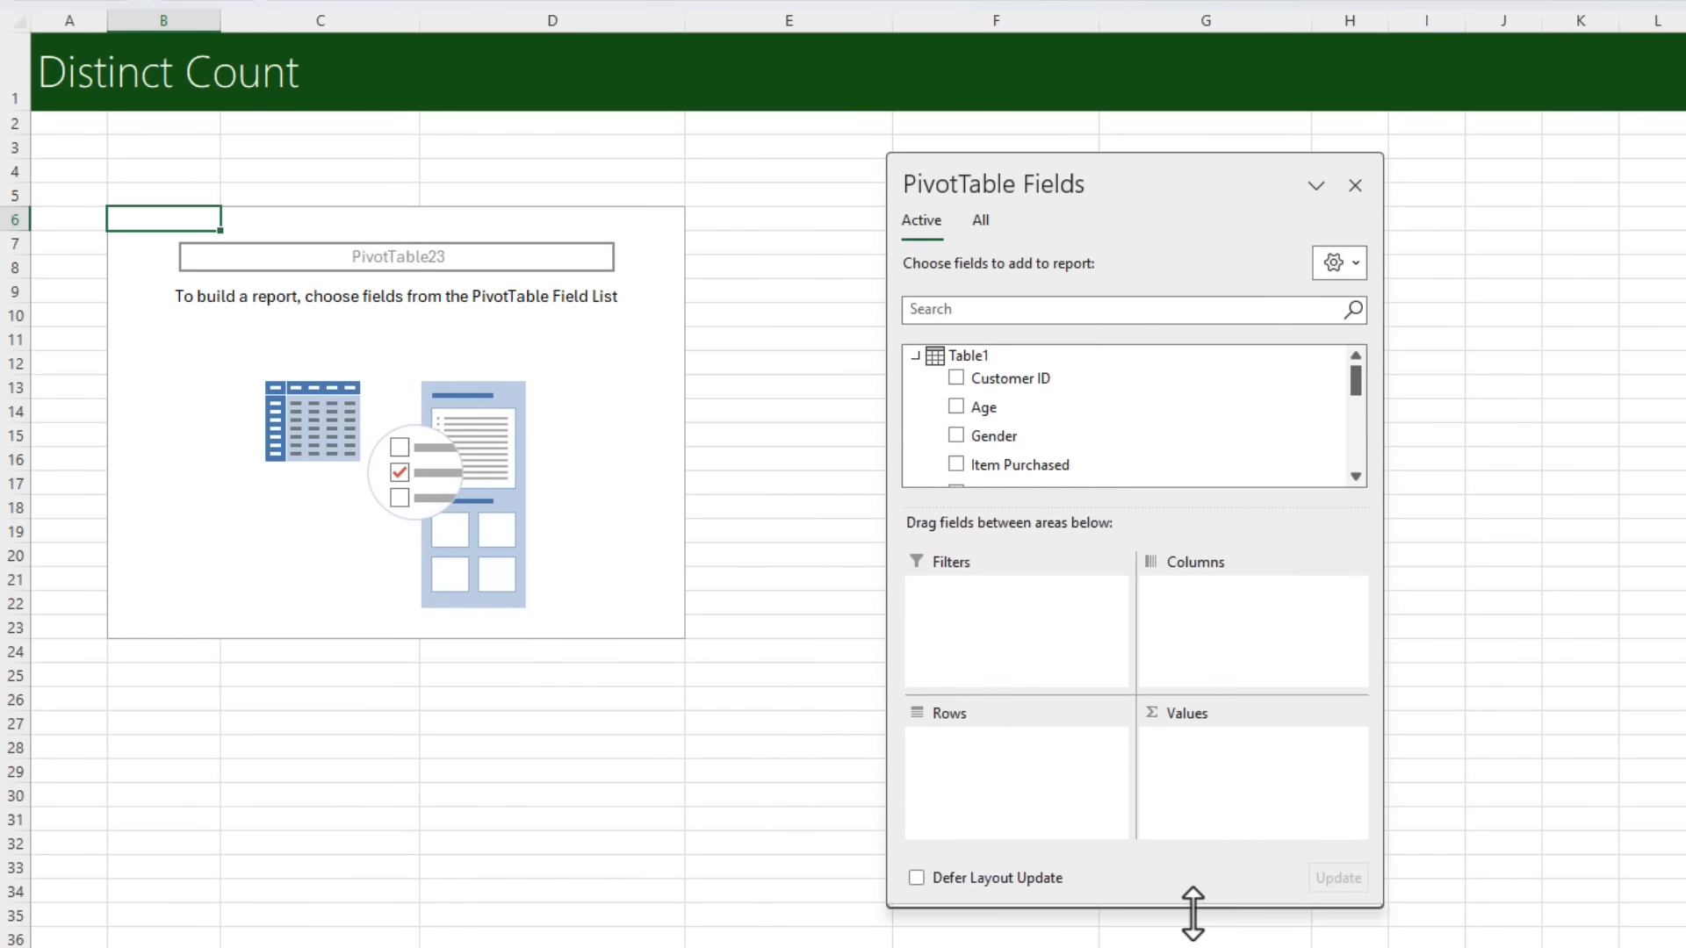
# Put Category in Rows and add Item Purchased to Values twice, enlarging the field list for room.
pyautogui.moveTo(1192, 914); pyautogui.dragTo(1193, 941)
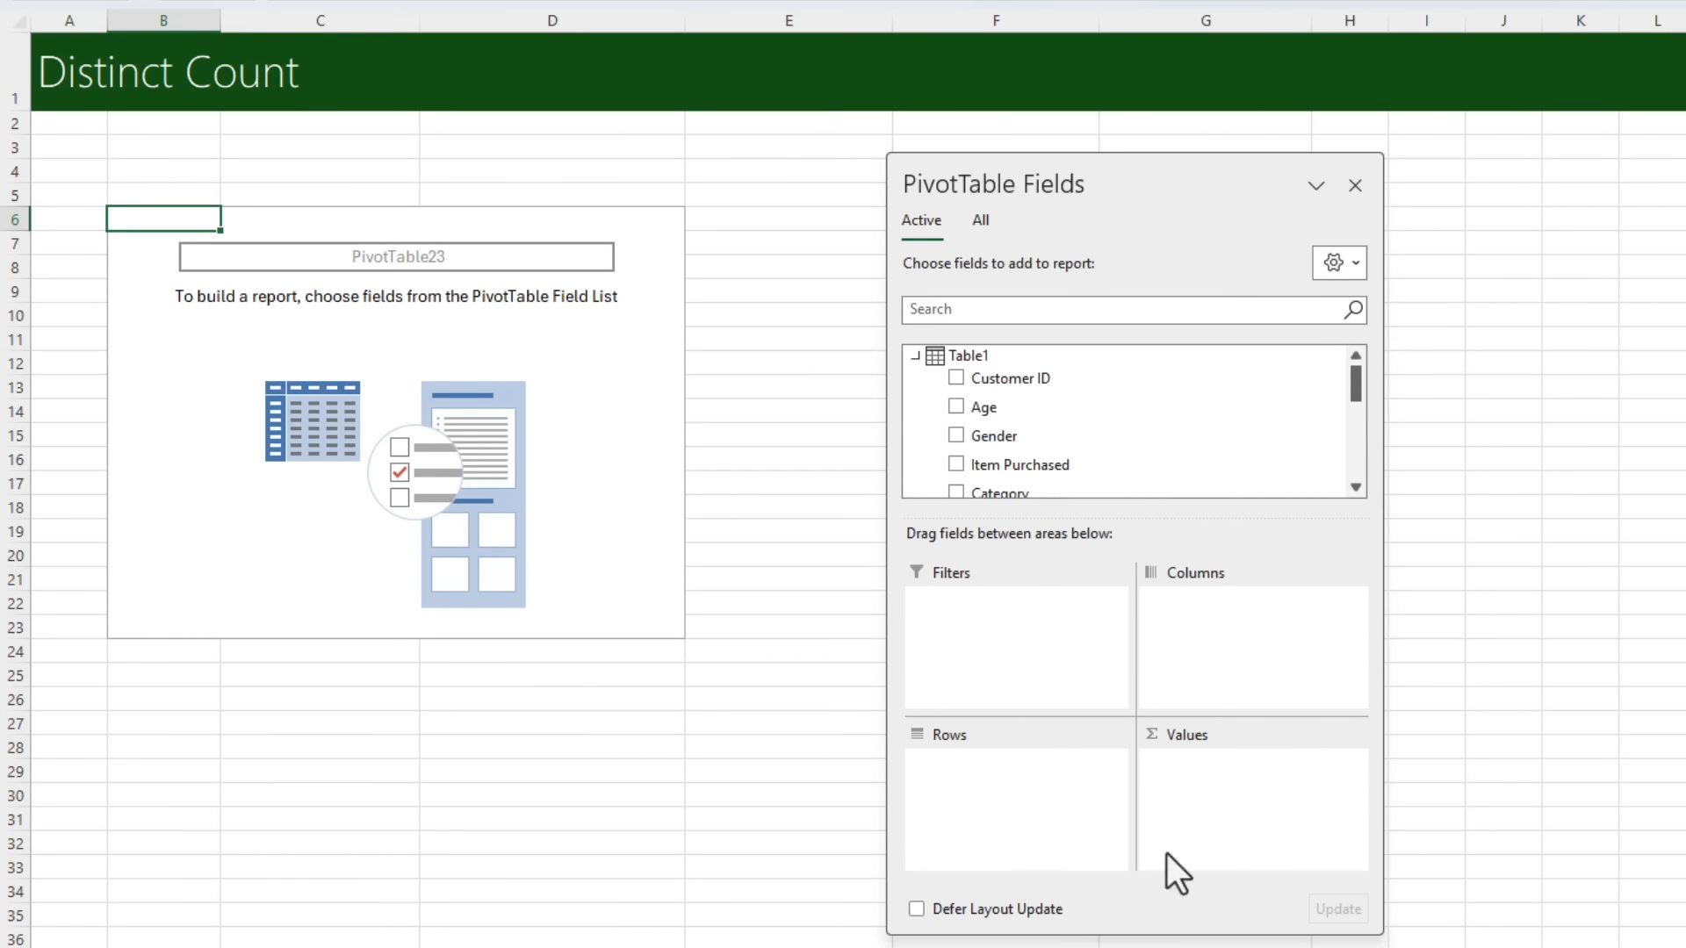
pyautogui.moveTo(1040, 457); pyautogui.dragTo(1231, 778)
pyautogui.moveTo(1006, 482); pyautogui.dragTo(1003, 767)
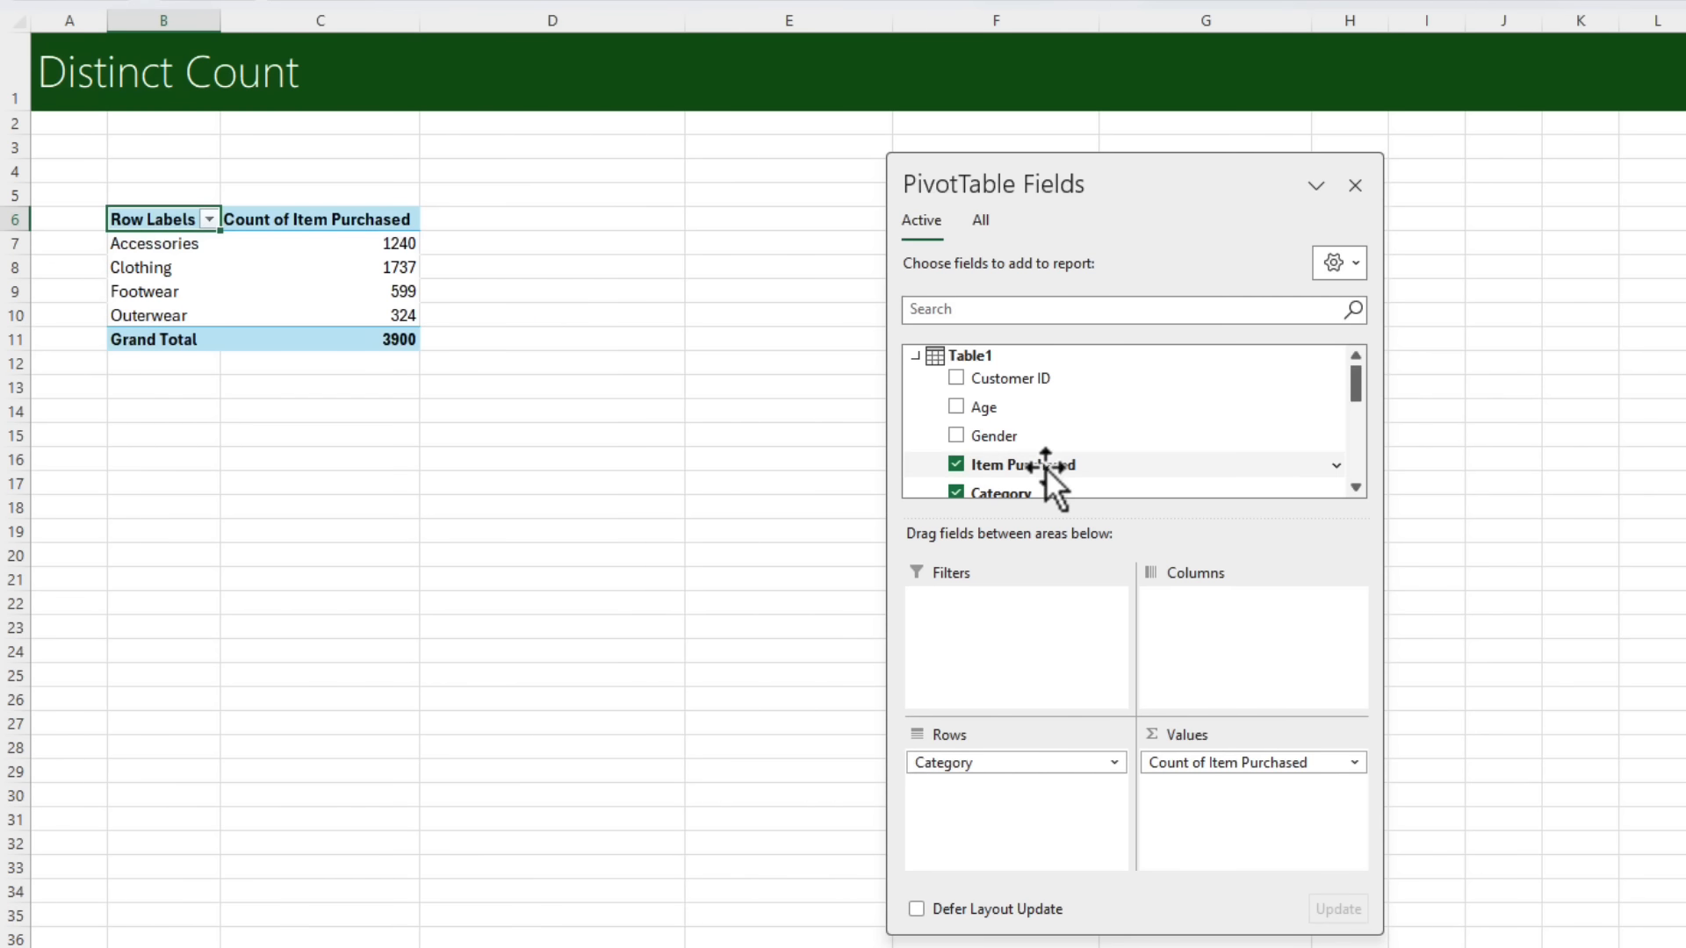
pyautogui.moveTo(1045, 466); pyautogui.dragTo(1272, 792)
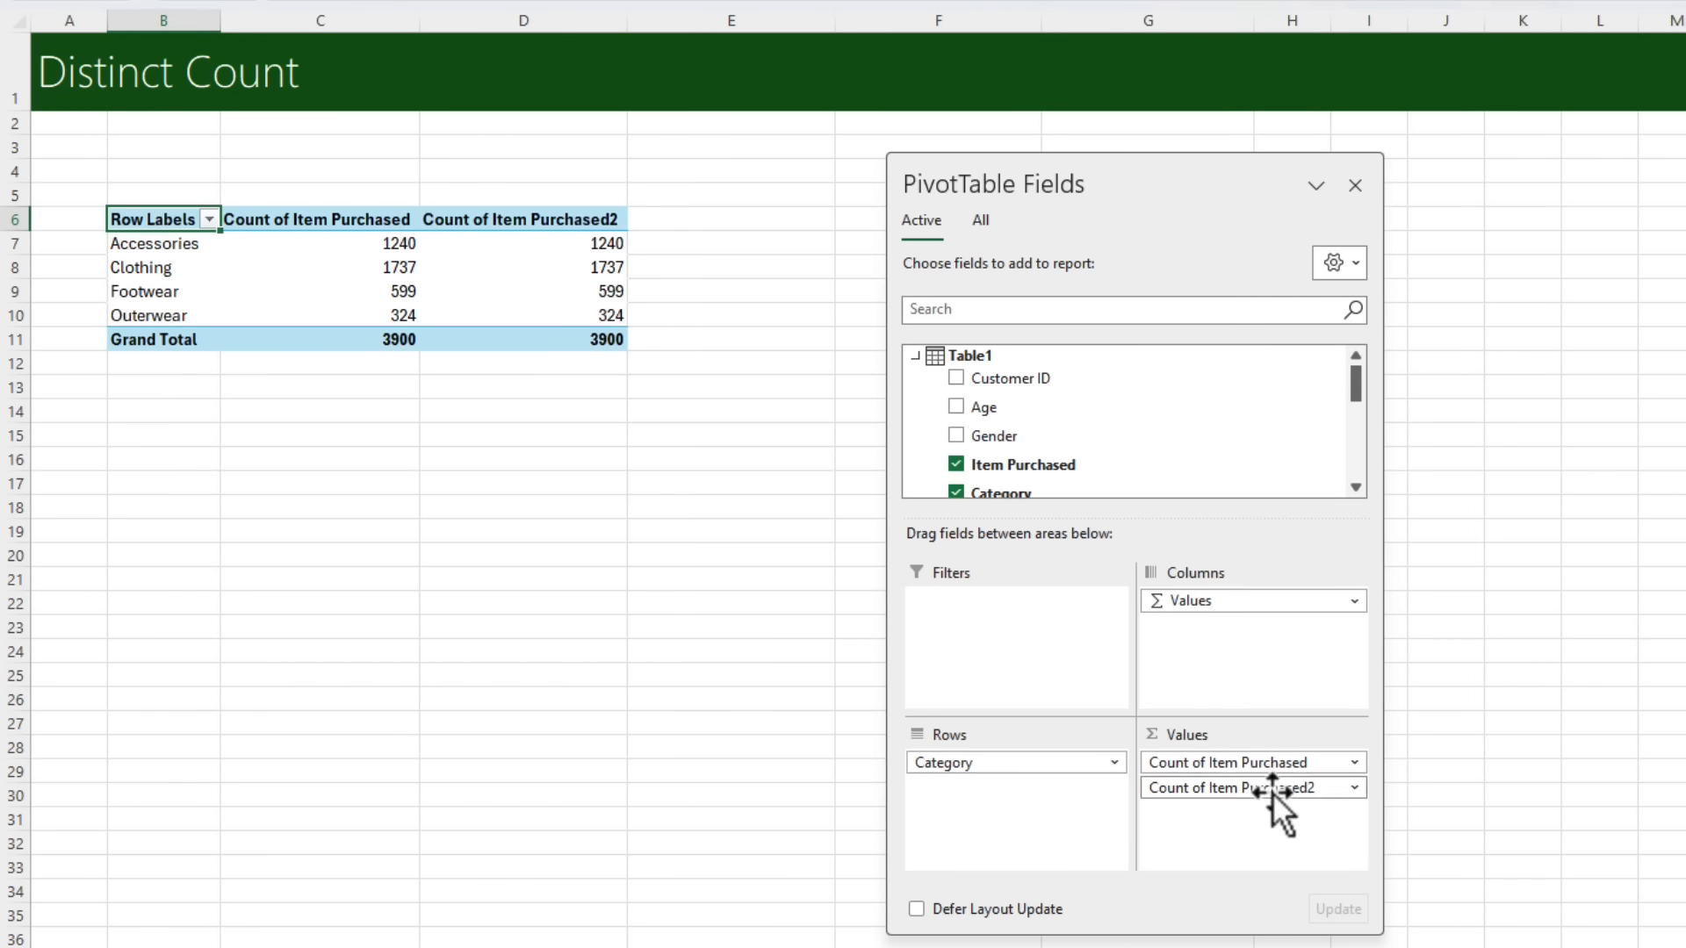
# Summarise the second Item Purchased value column by Distinct Count and review the resulting figures for Accessories, Clothing and Footwear.
pyautogui.rightClick(522, 272)
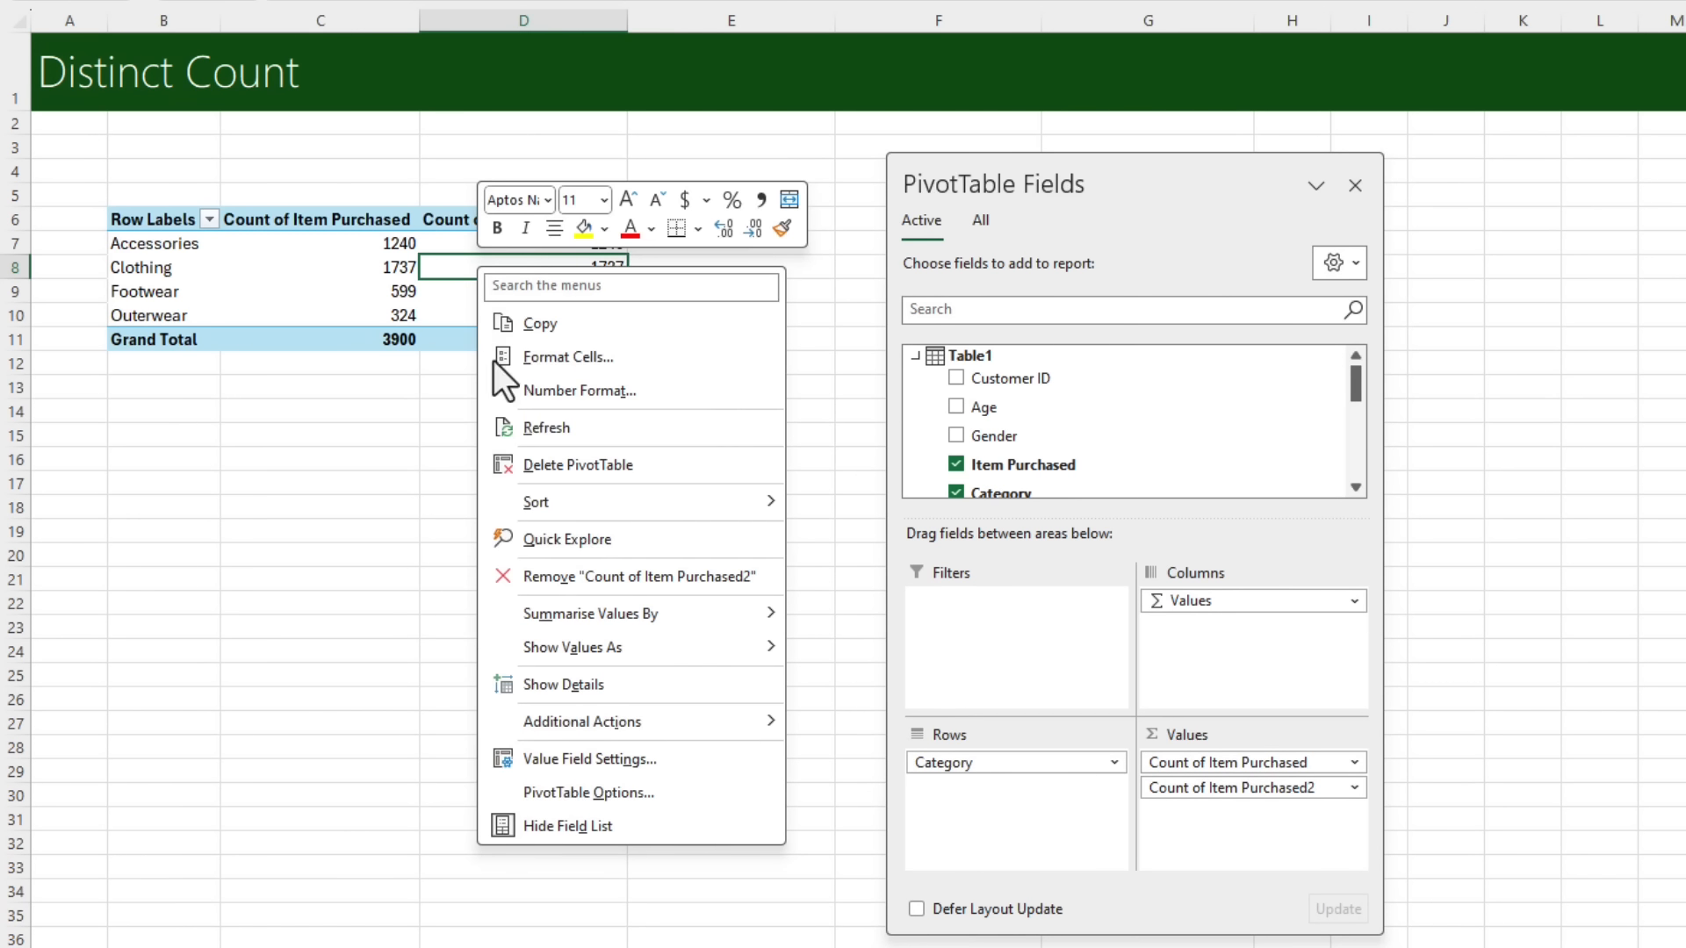
pyautogui.moveTo(539, 601)
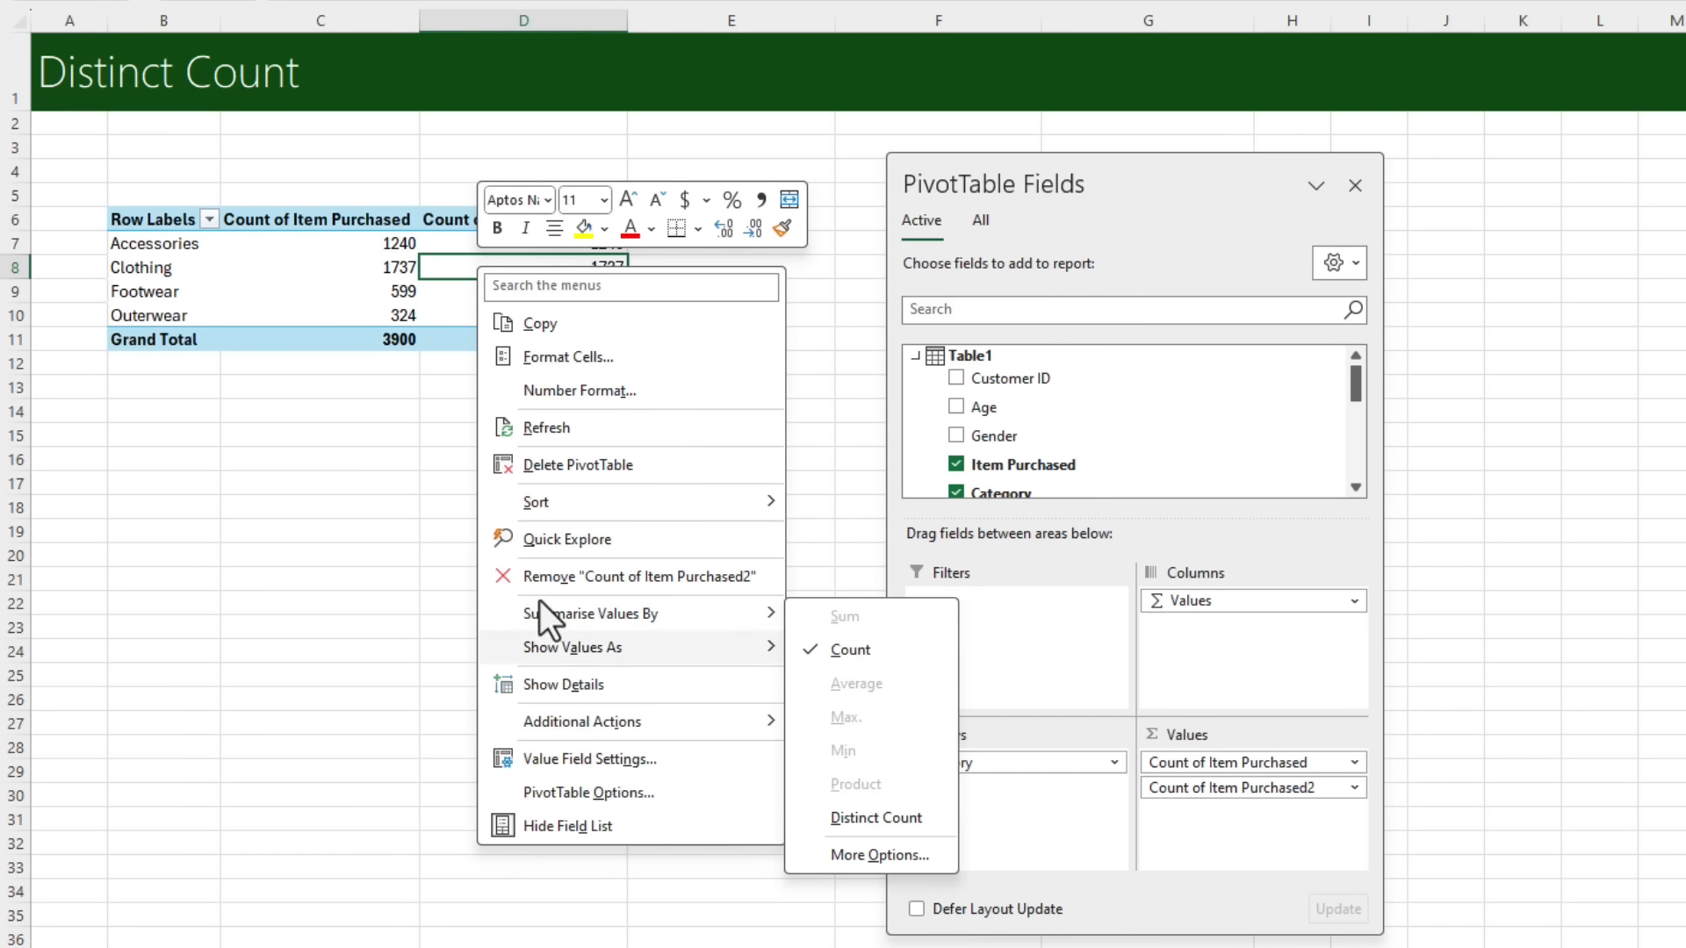
pyautogui.click(818, 827)
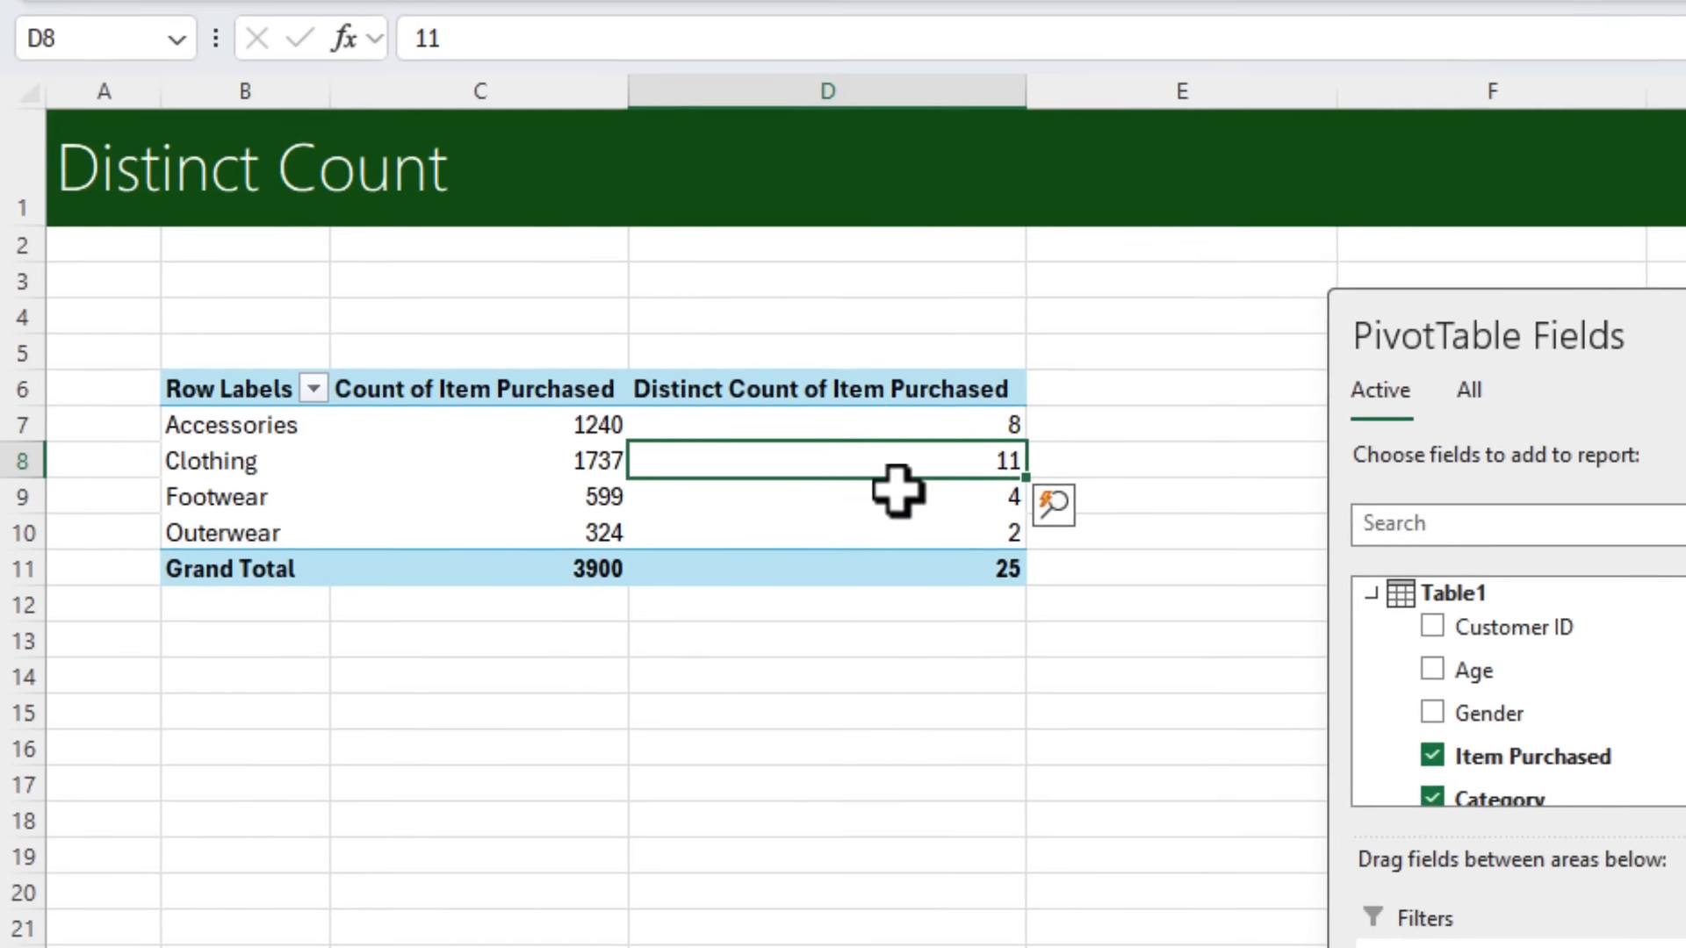
pyautogui.click(871, 425)
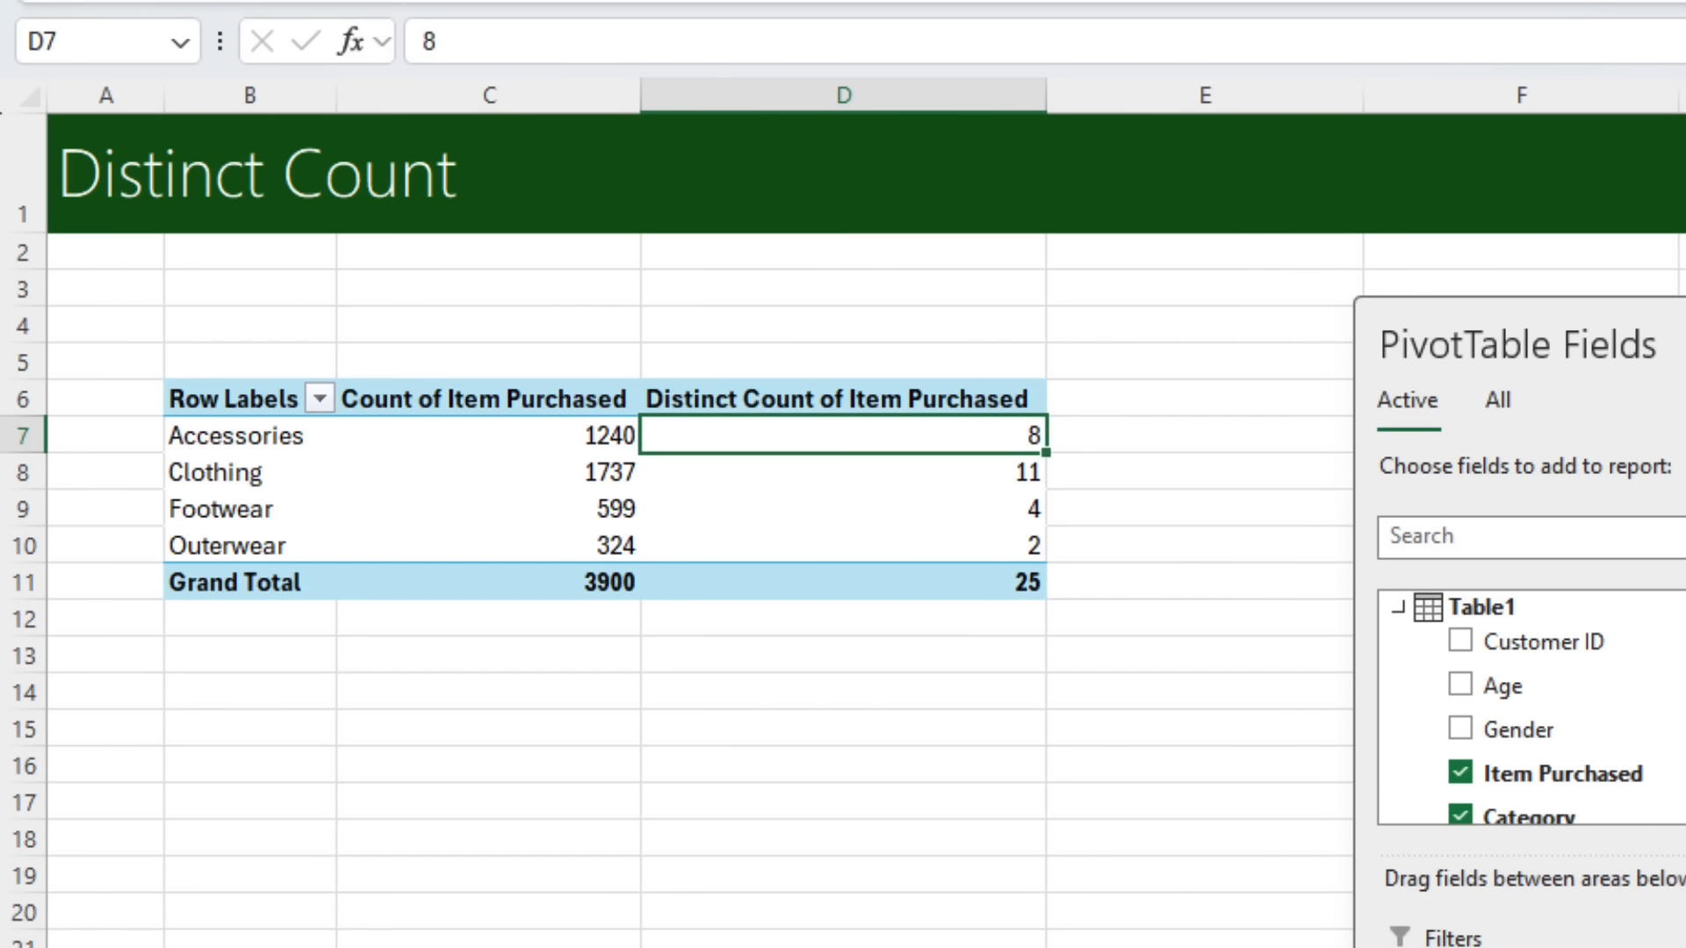
pyautogui.click(843, 472)
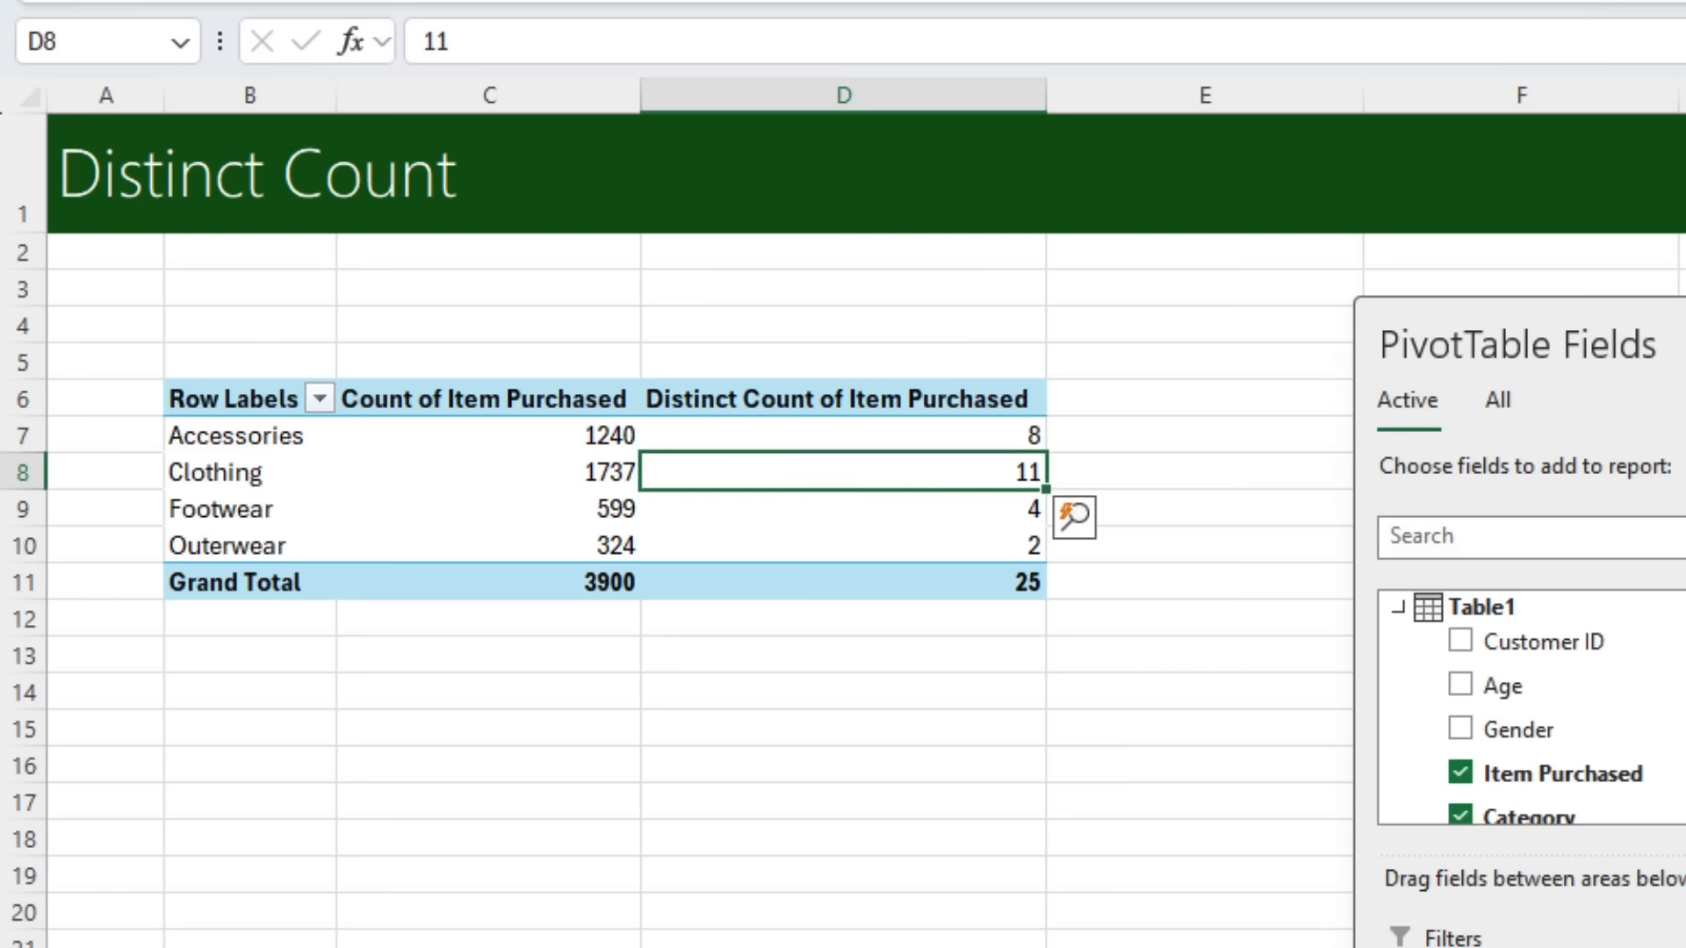
pyautogui.click(843, 510)
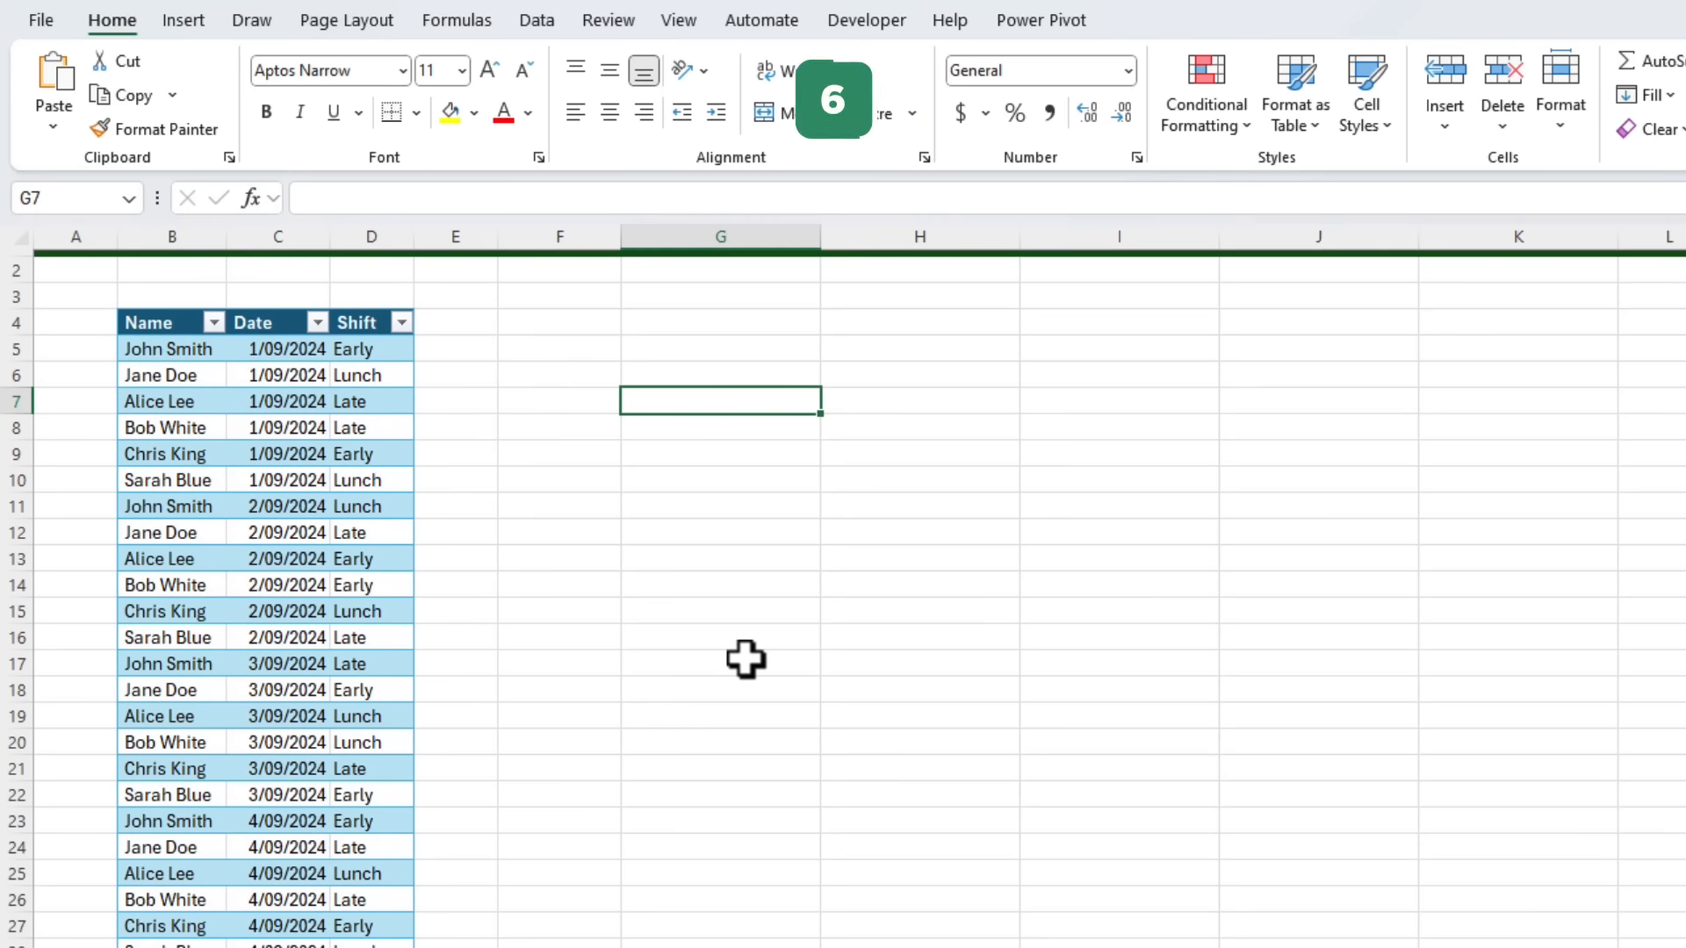
# Insert a PivotTable from the Shifts table at cell F5 of the existing Text in Values sheet.
pyautogui.click(189, 350)
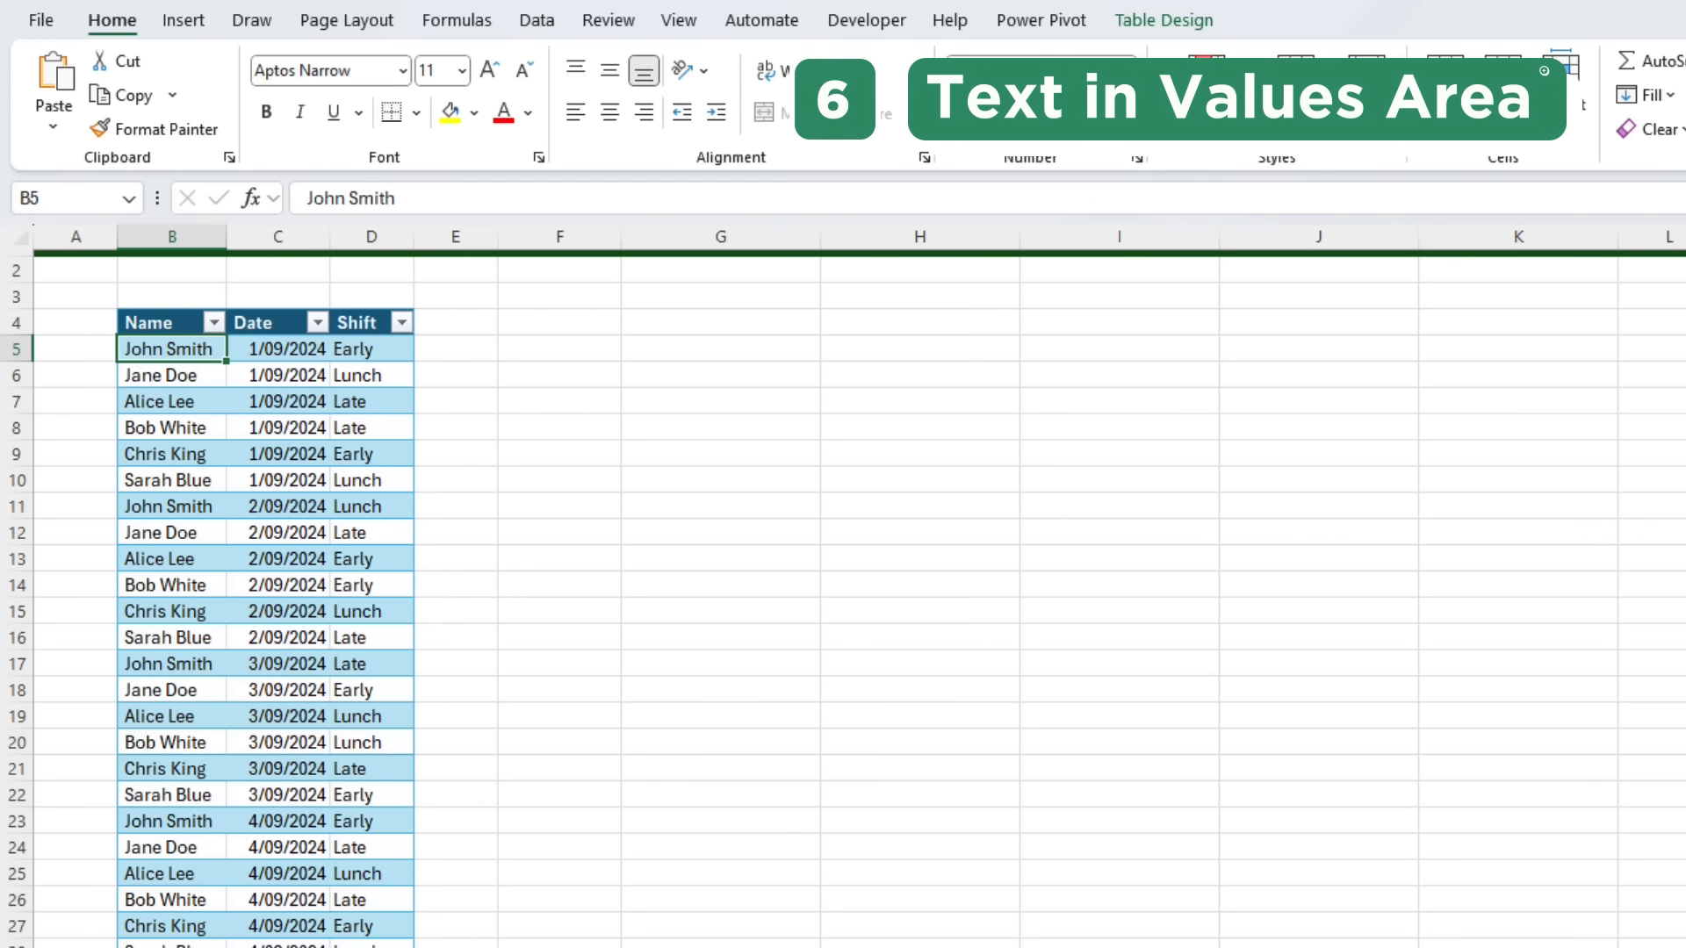
pyautogui.click(1174, 23)
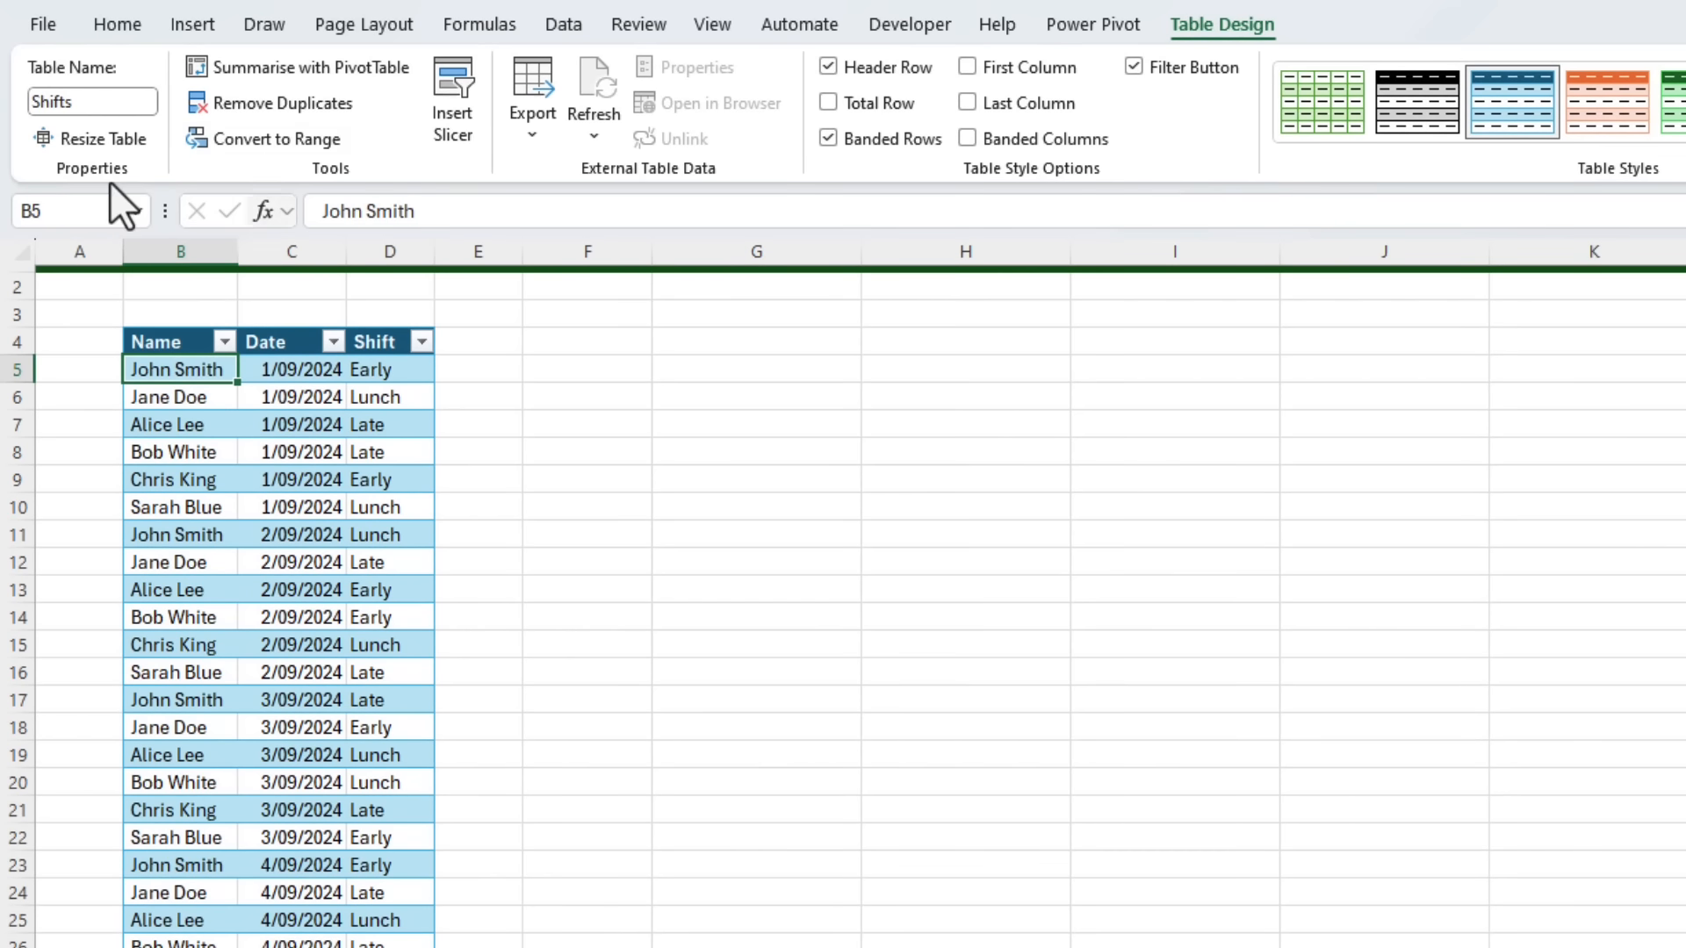
pyautogui.click(247, 69)
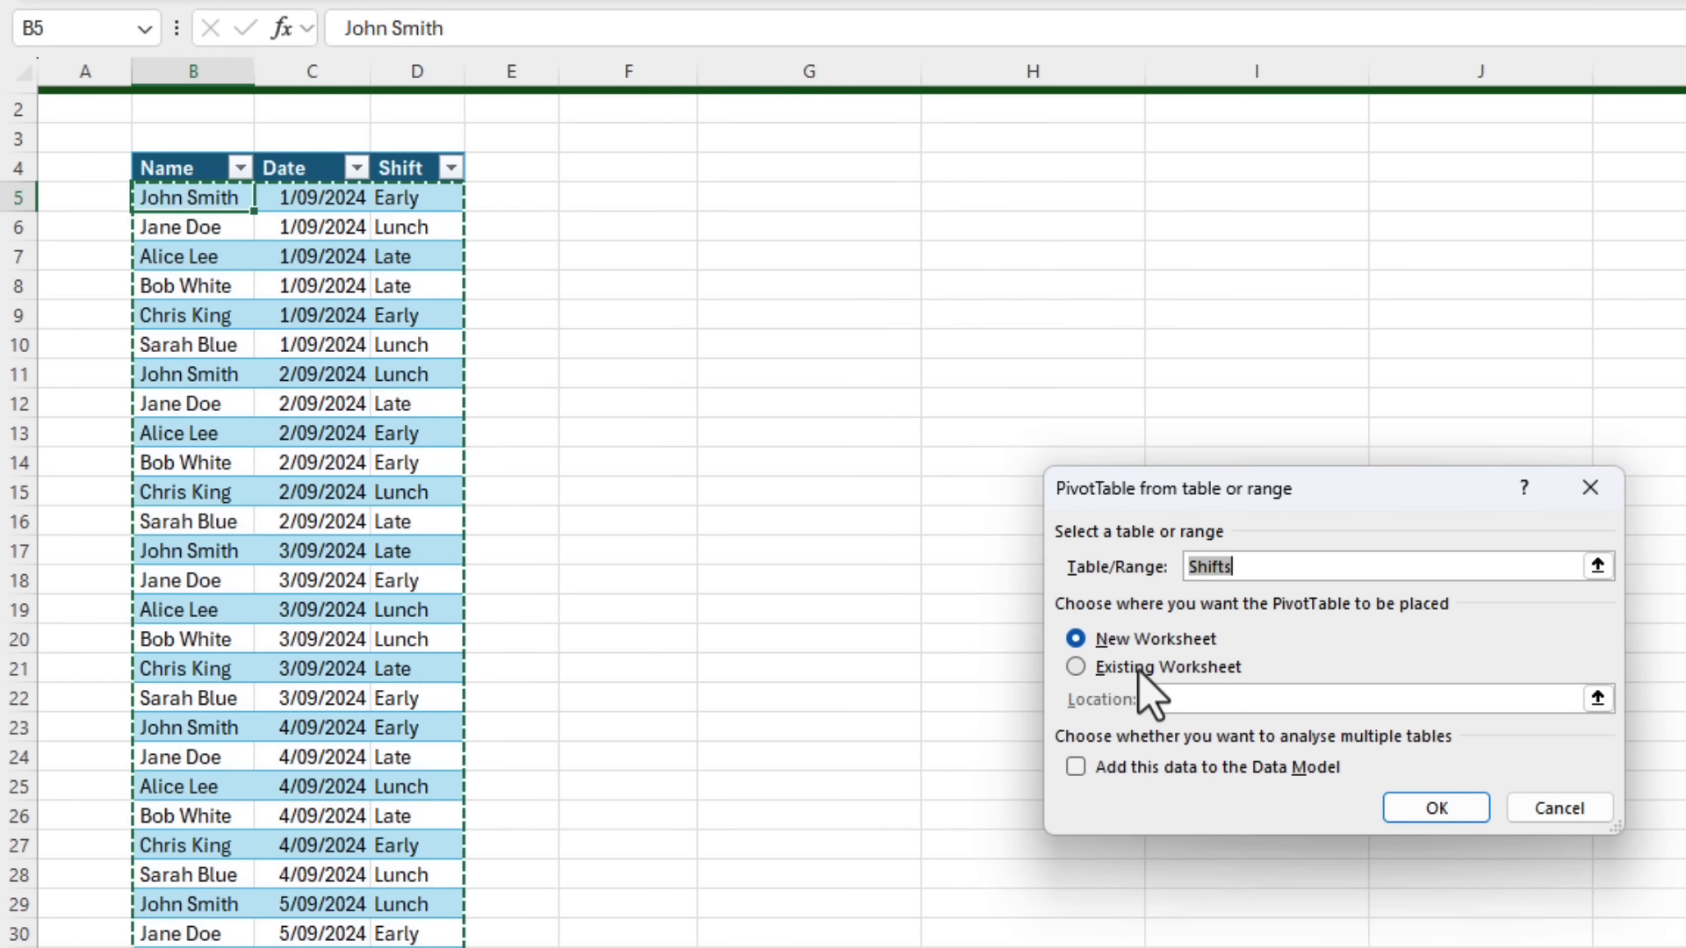
pyautogui.click(1140, 671)
pyautogui.click(670, 203)
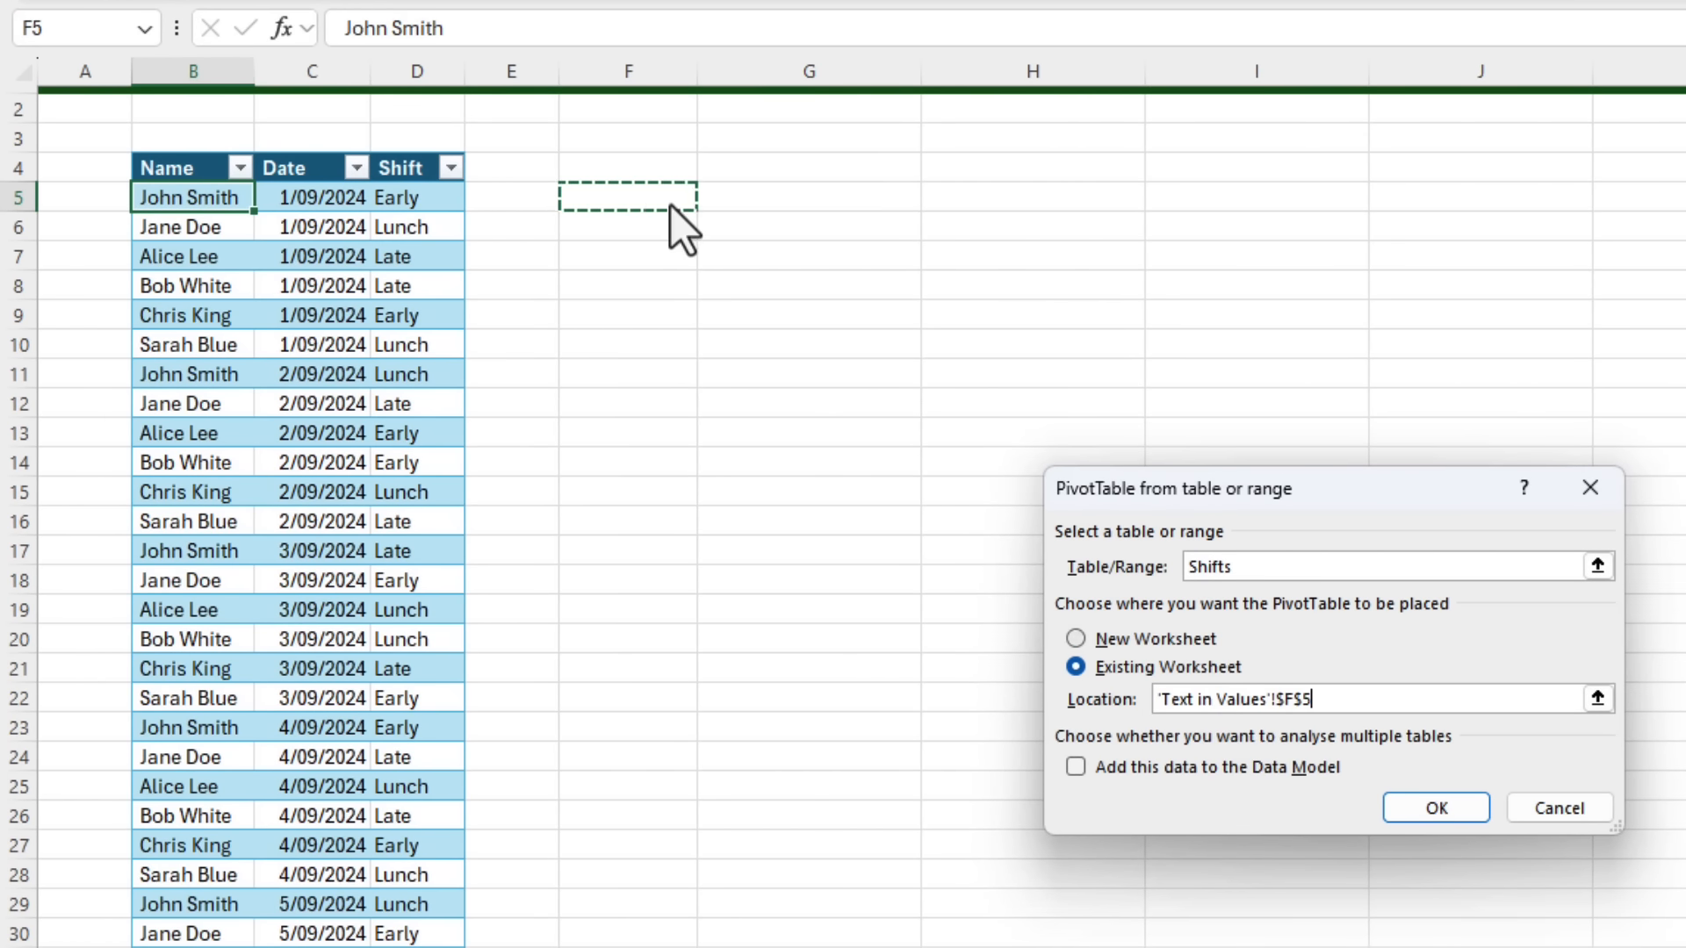
pyautogui.click(1414, 804)
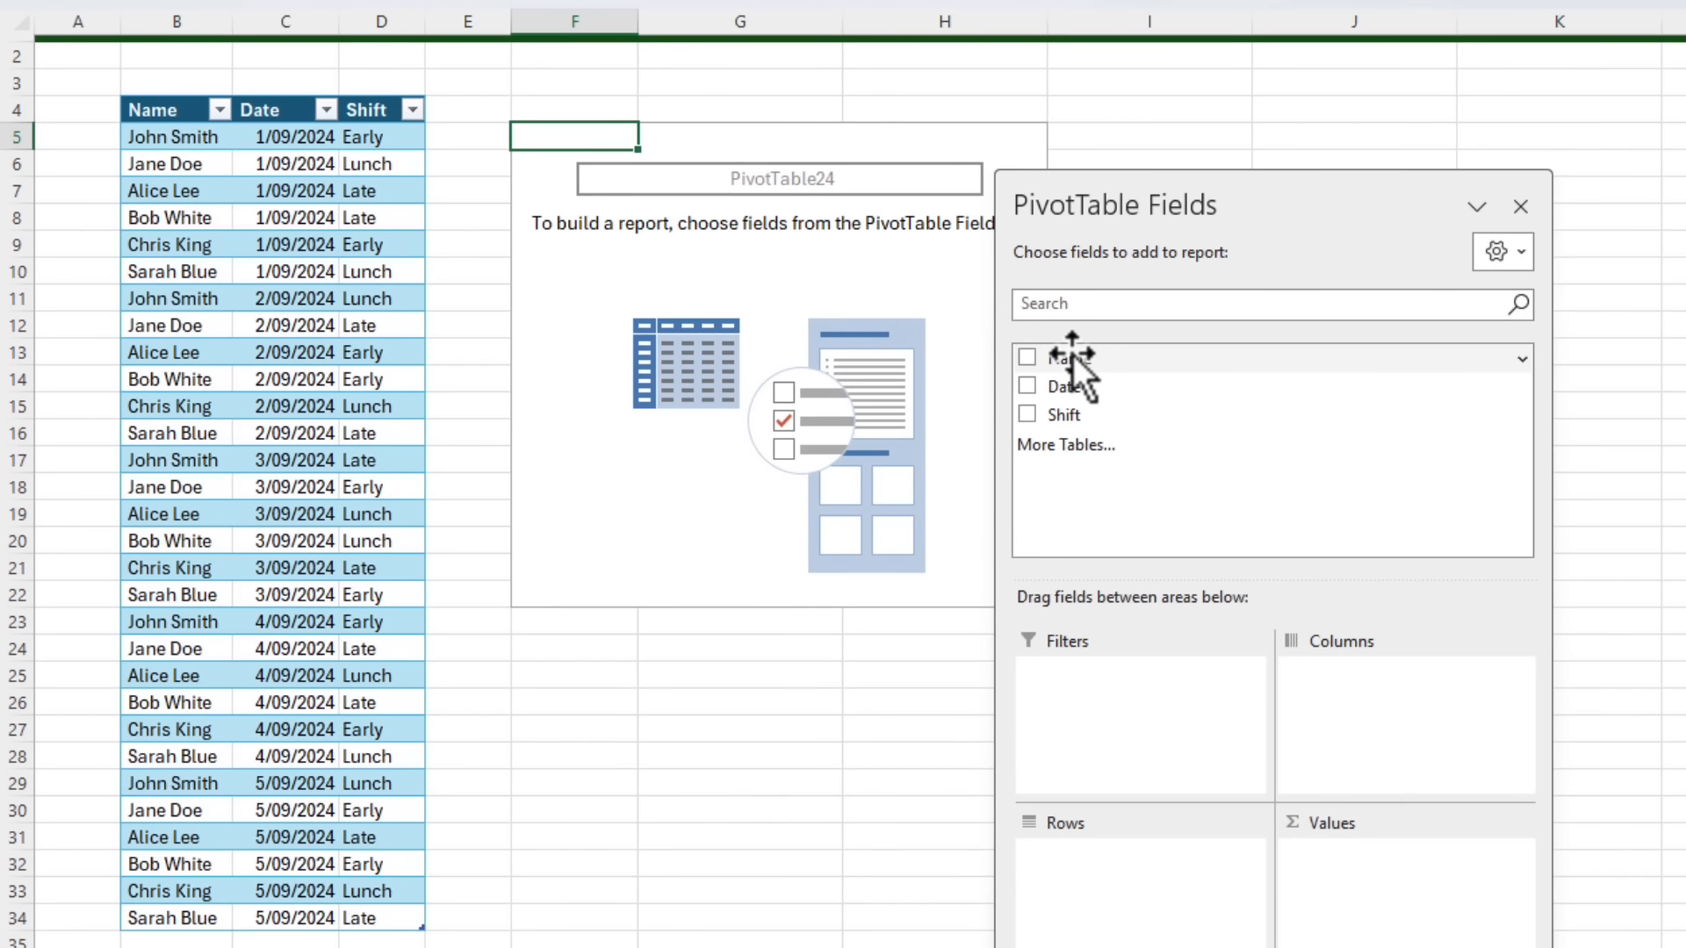
# Put Name in Rows, Date in Columns and Shift in Values, and move the field list clear of the PivotTable.
pyautogui.moveTo(1093, 374); pyautogui.dragTo(1384, 729)
pyautogui.moveTo(1064, 412); pyautogui.dragTo(1389, 866)
pyautogui.moveTo(1280, 196); pyautogui.dragTo(1584, 155)
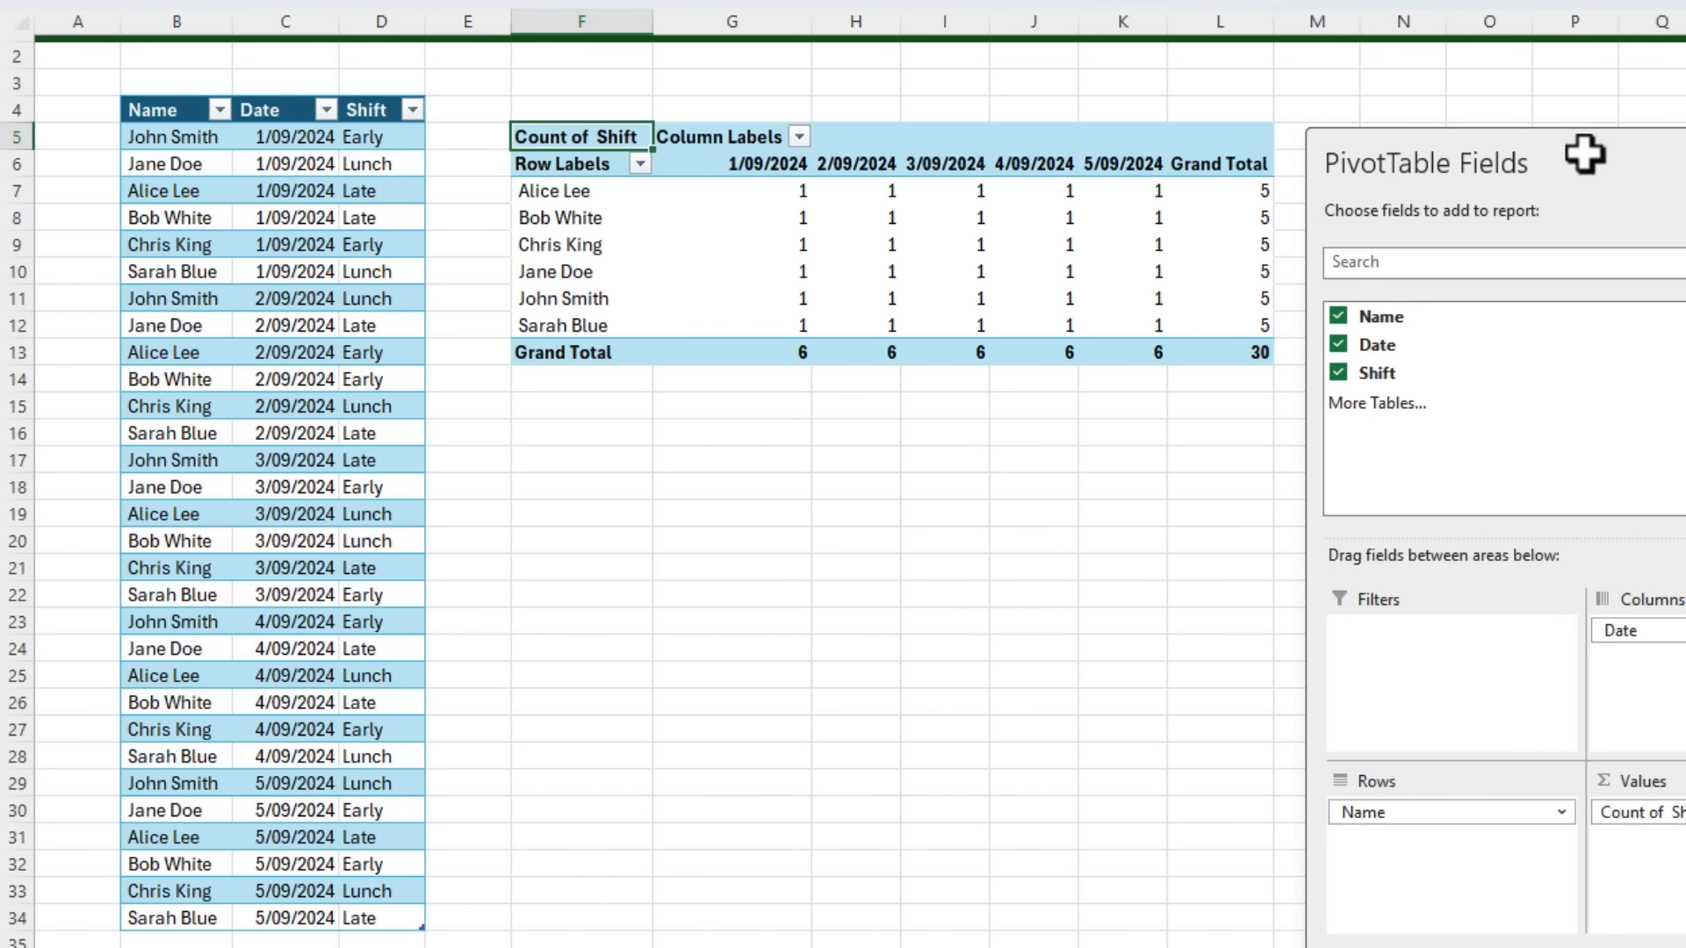
# Clear the whole PivotTable in F5:L13 from the Text in Values sheet.
pyautogui.click(583, 120)
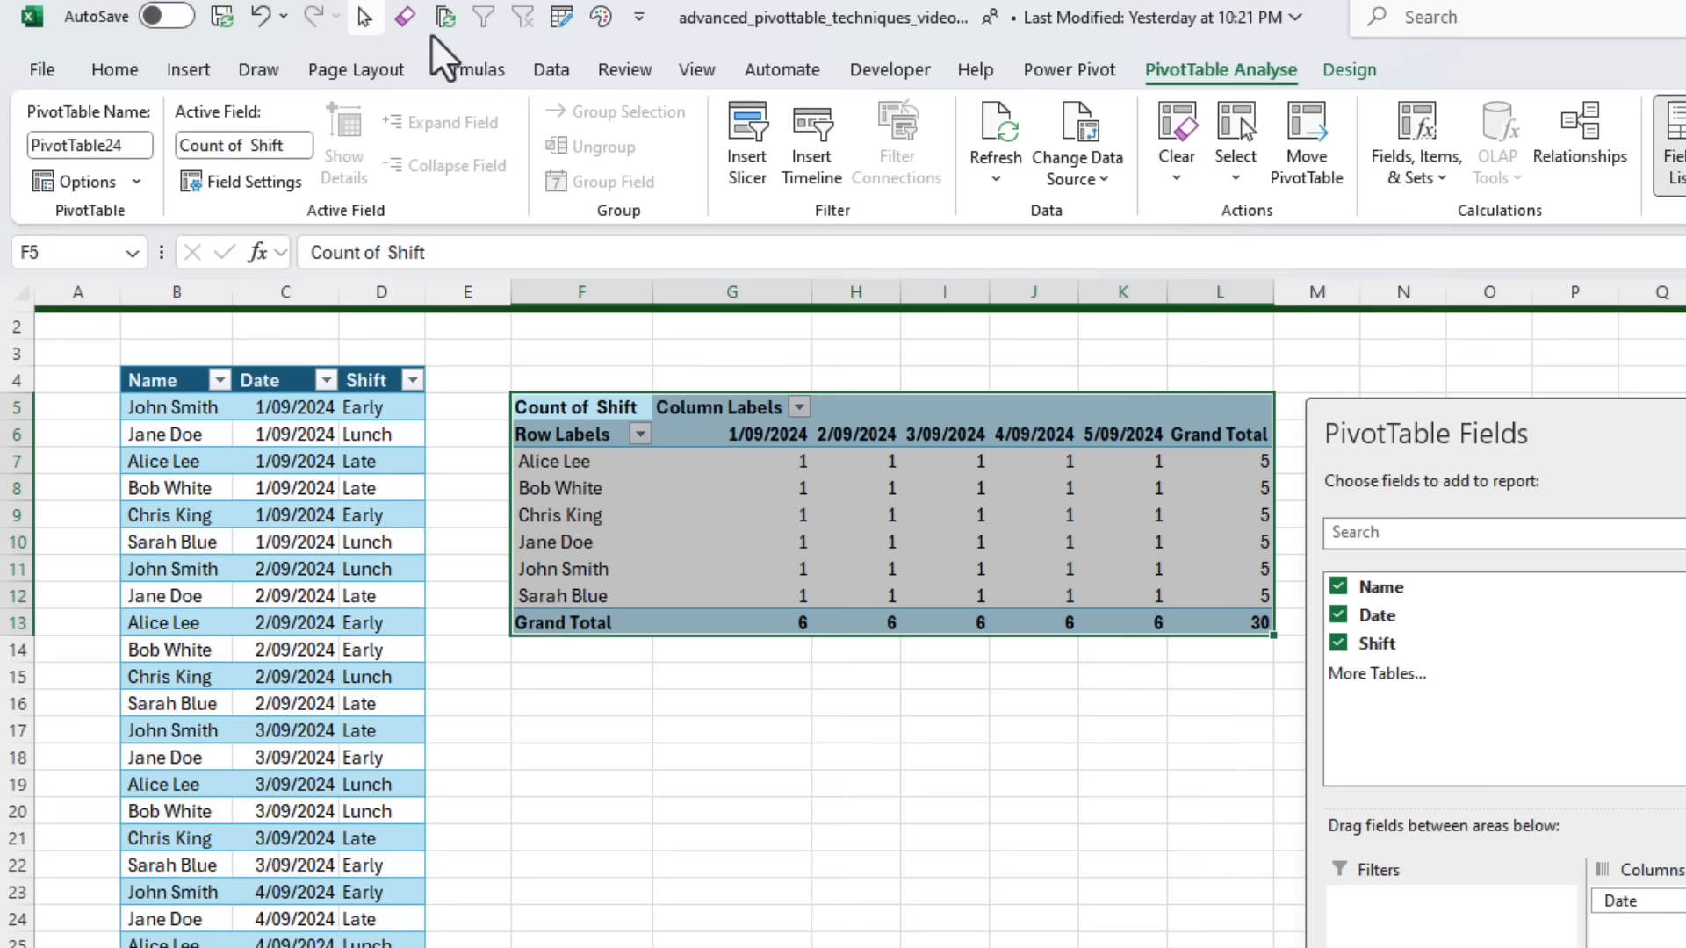
pyautogui.click(405, 17)
# Insert a PivotTable from the Shifts table at cell F6 of the existing Text in Values sheet, adding the data to the Data Model.
pyautogui.click(285, 461)
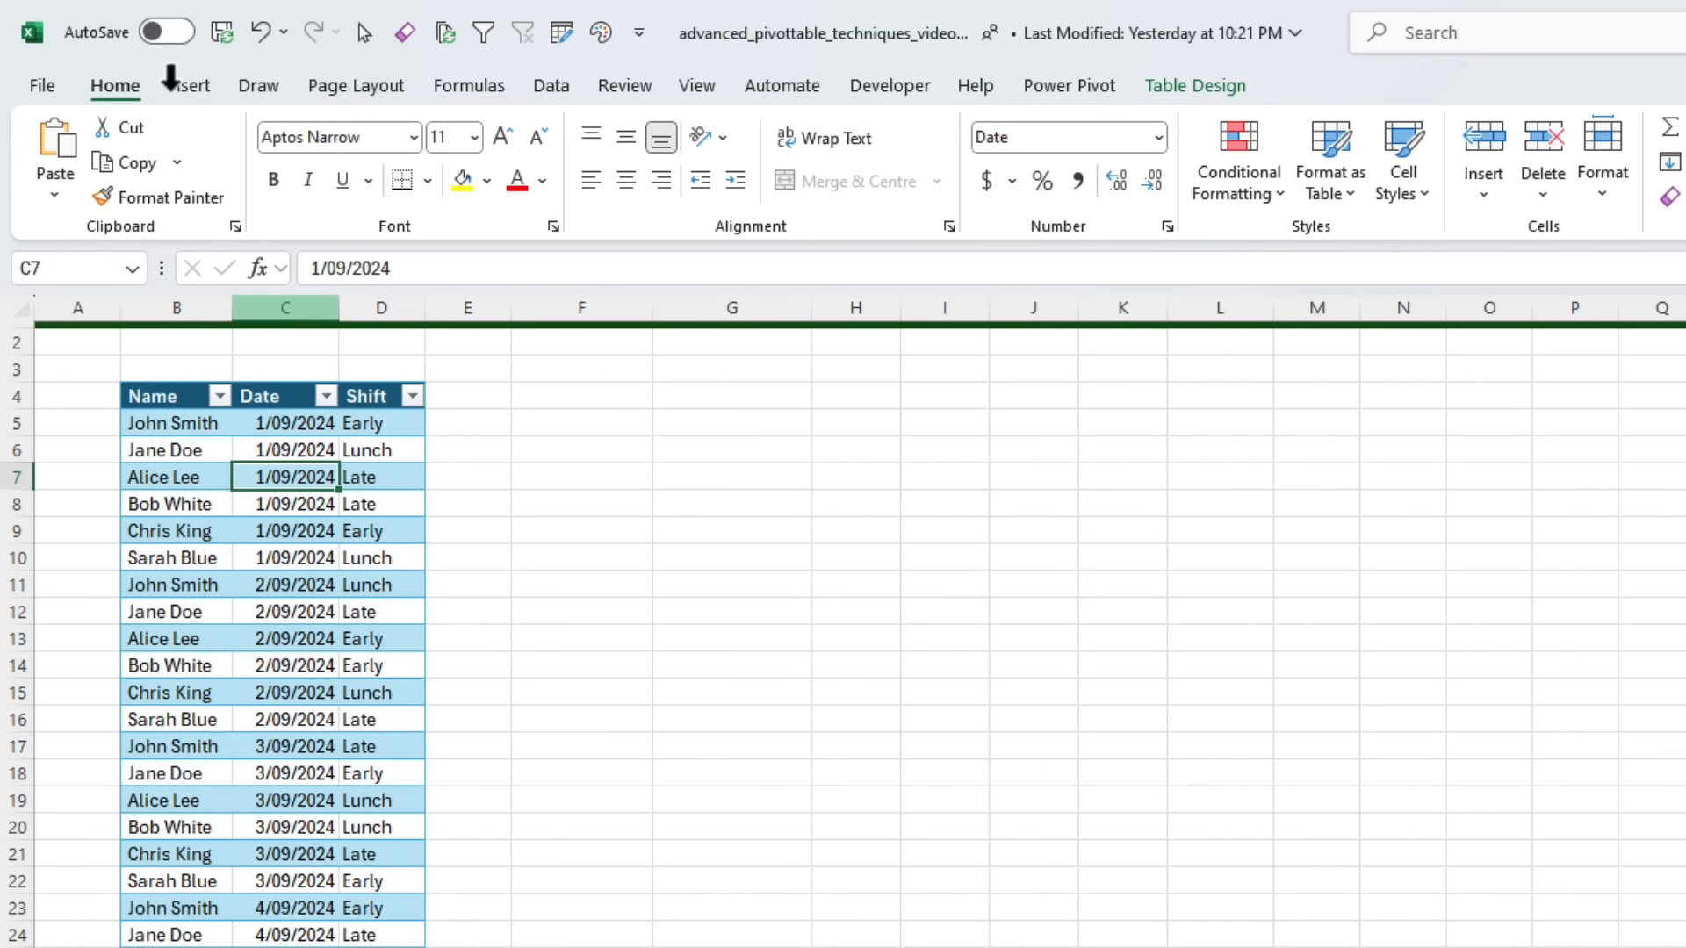
pyautogui.click(166, 81)
pyautogui.click(68, 158)
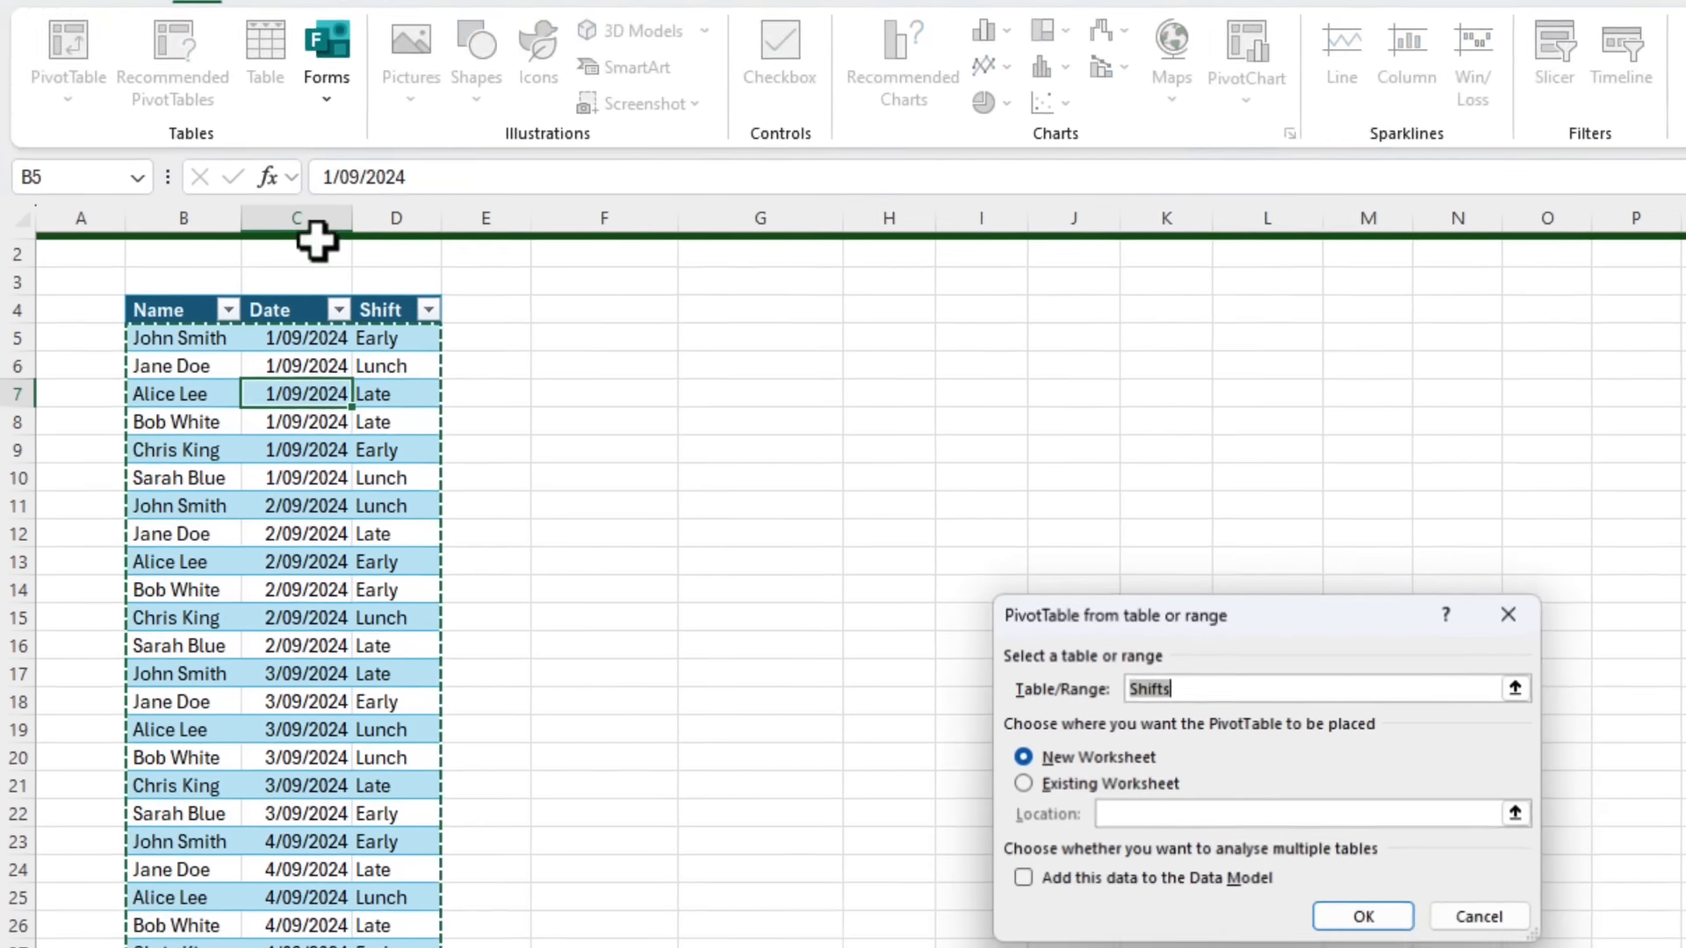
pyautogui.click(1023, 784)
pyautogui.click(656, 354)
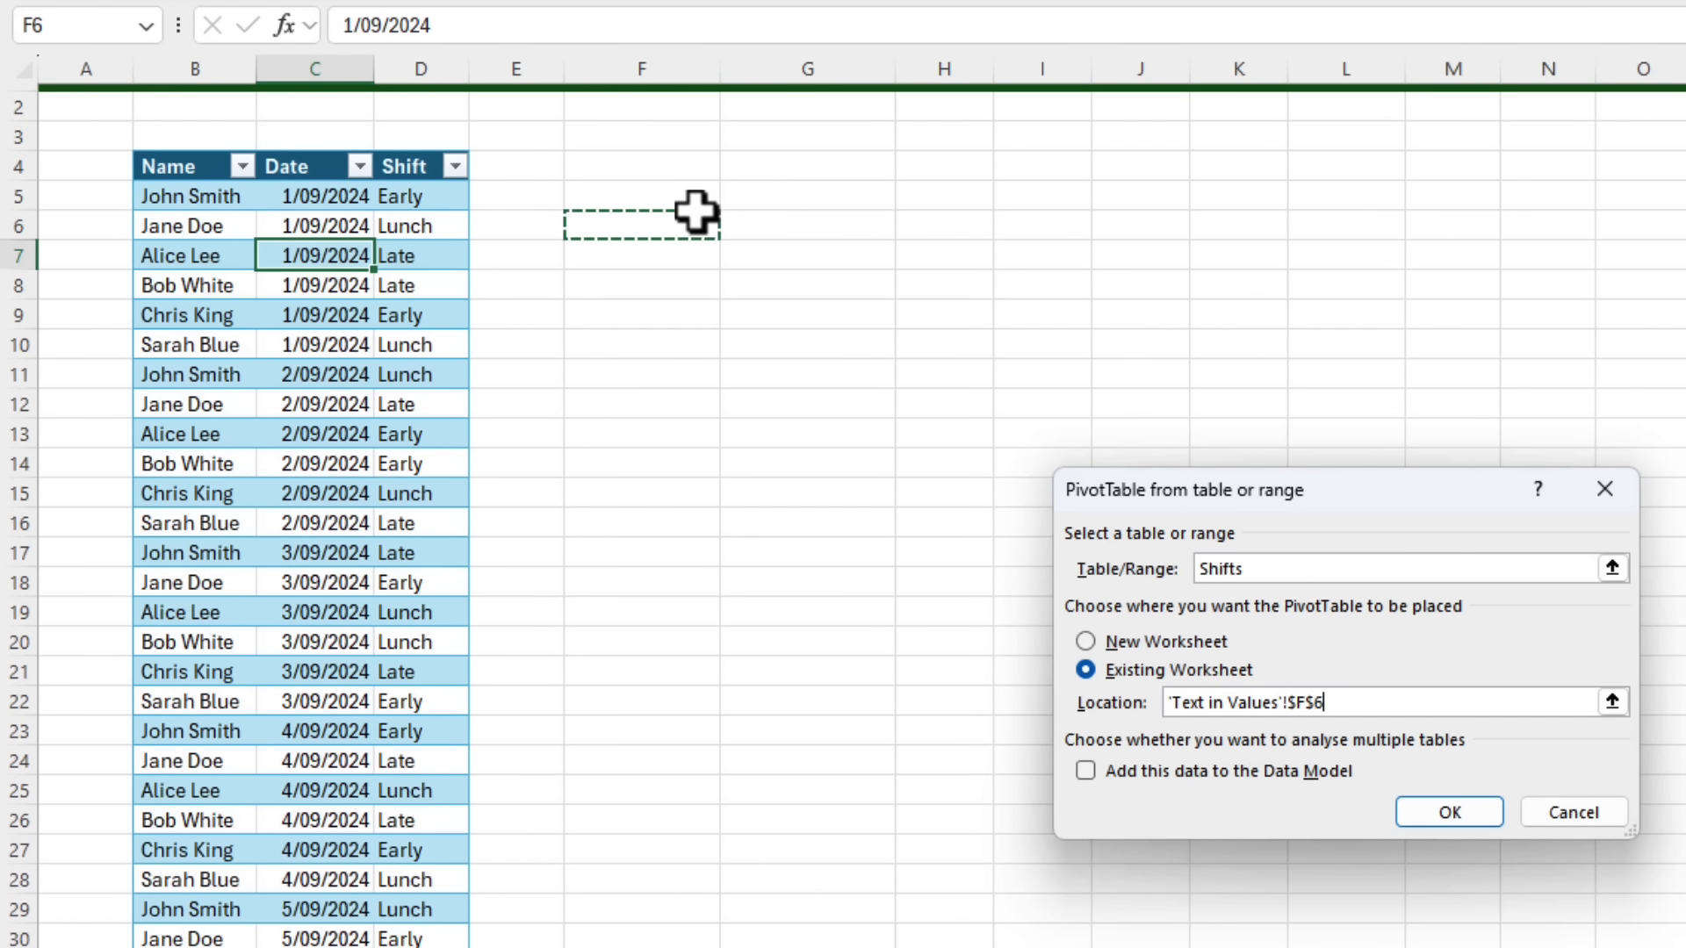
pyautogui.click(1085, 773)
pyautogui.click(1438, 817)
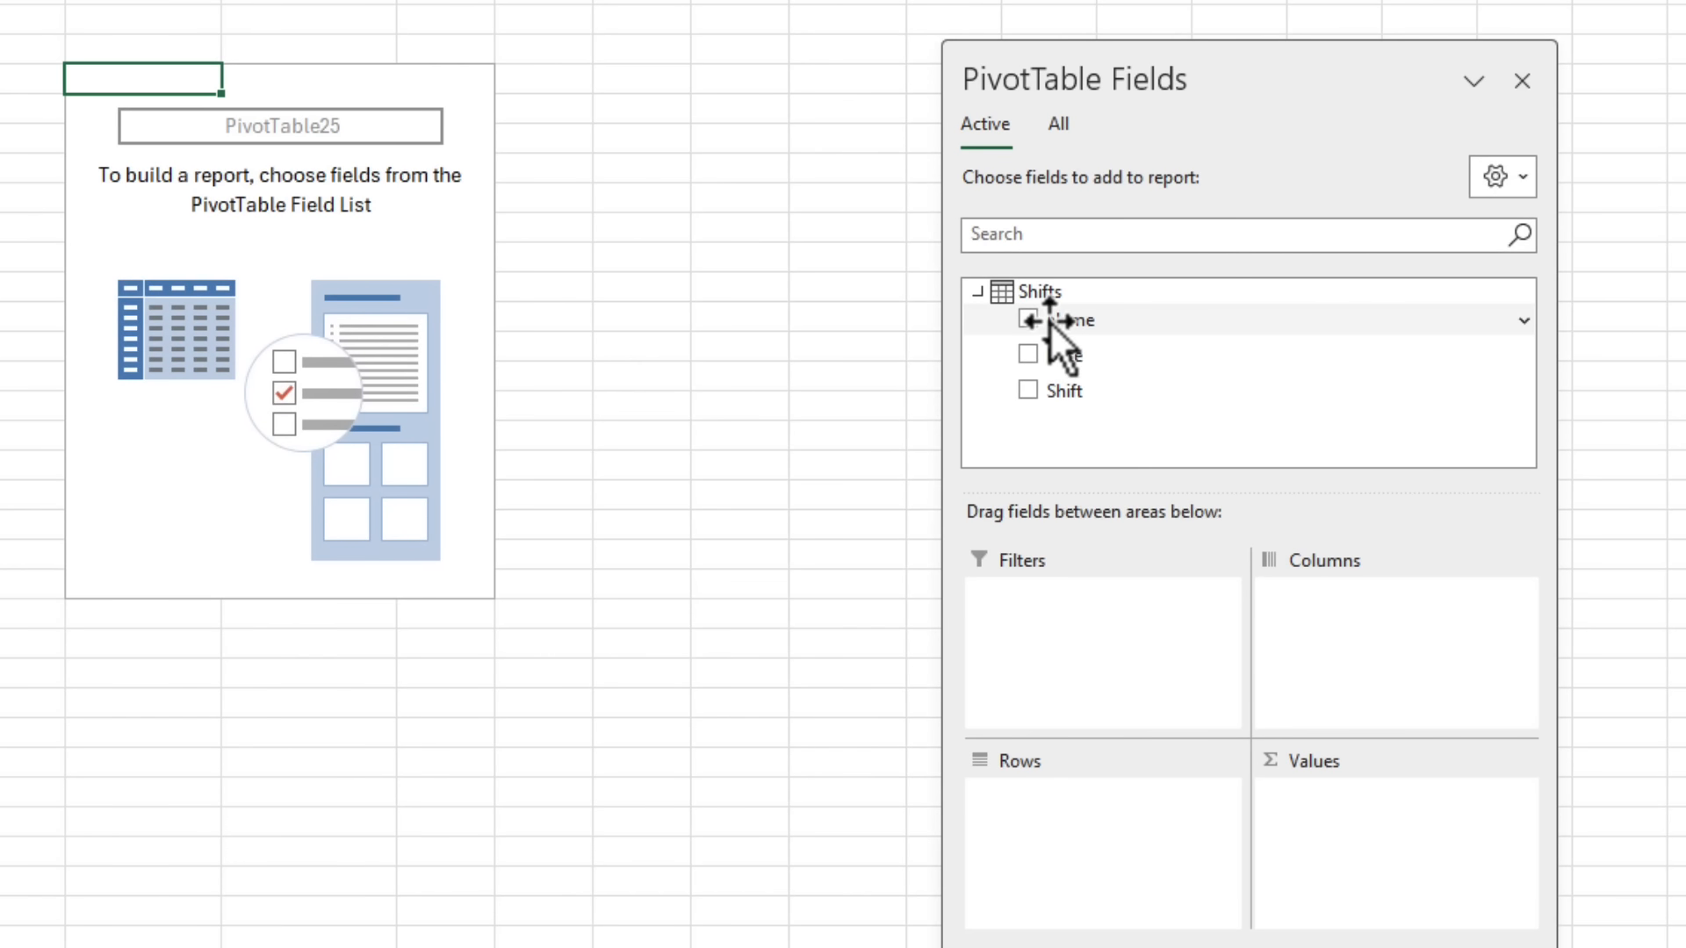
# Put Name in Rows and Date in Columns of the Data Model PivotTable.
pyautogui.moveTo(1521, 455); pyautogui.dragTo(1544, 940)
pyautogui.moveTo(1057, 357); pyautogui.dragTo(1358, 630)
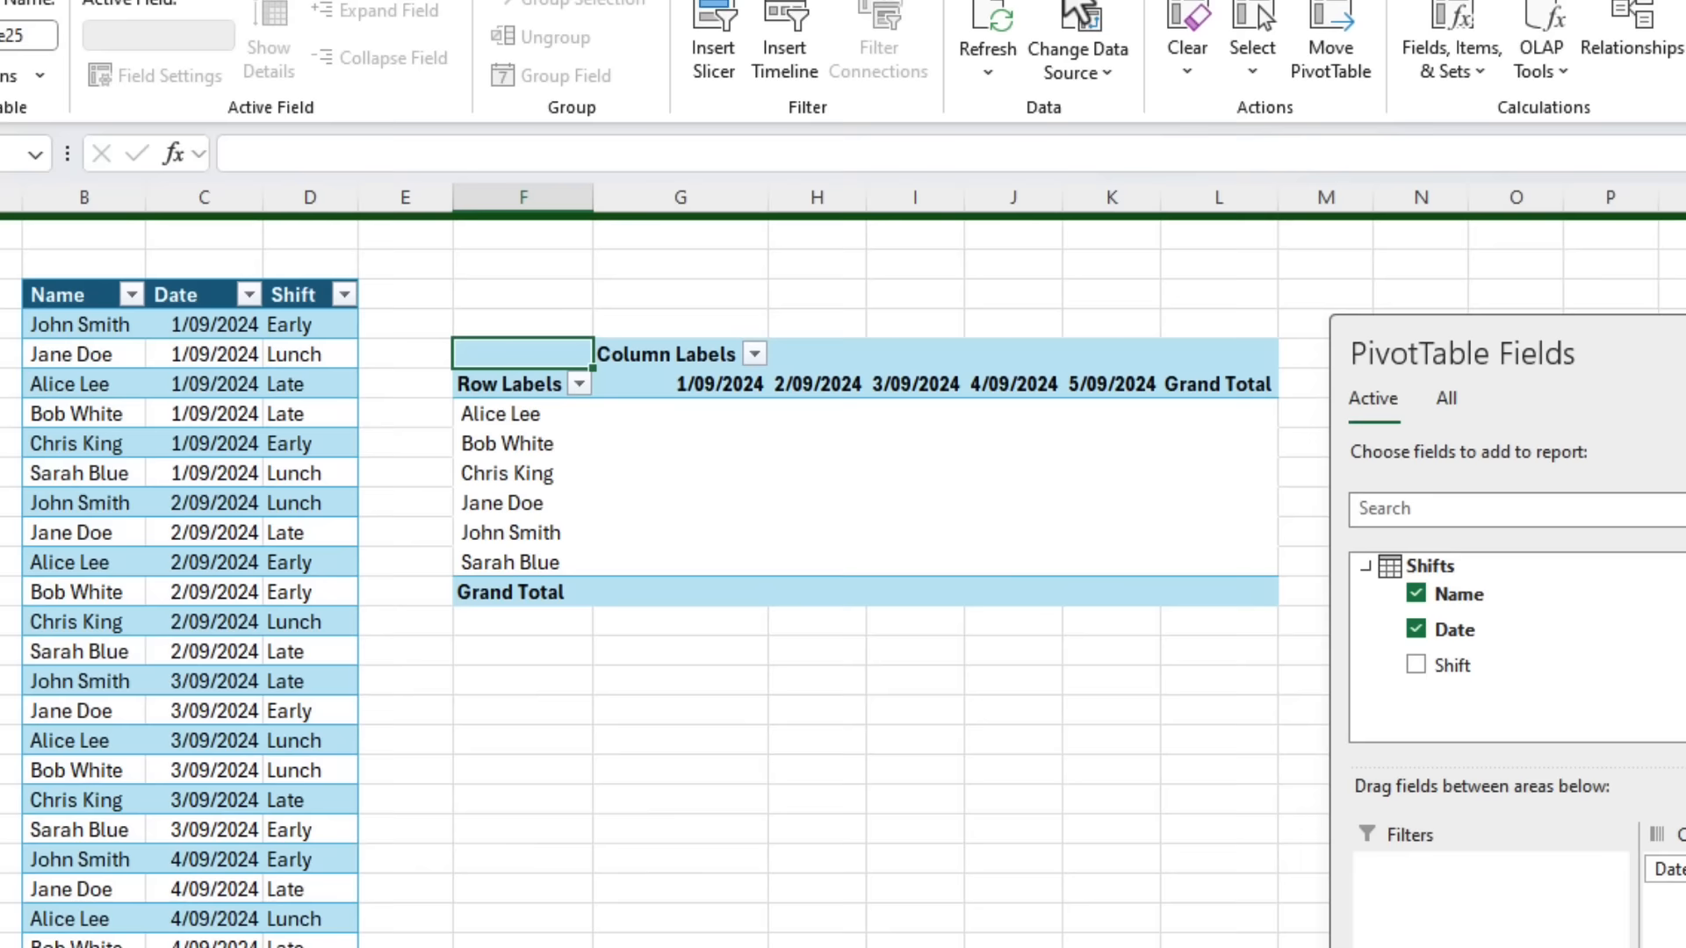
# Start a new Power Pivot measure on the Shifts table and name it ShiftRoster.
pyautogui.click(1186, 34)
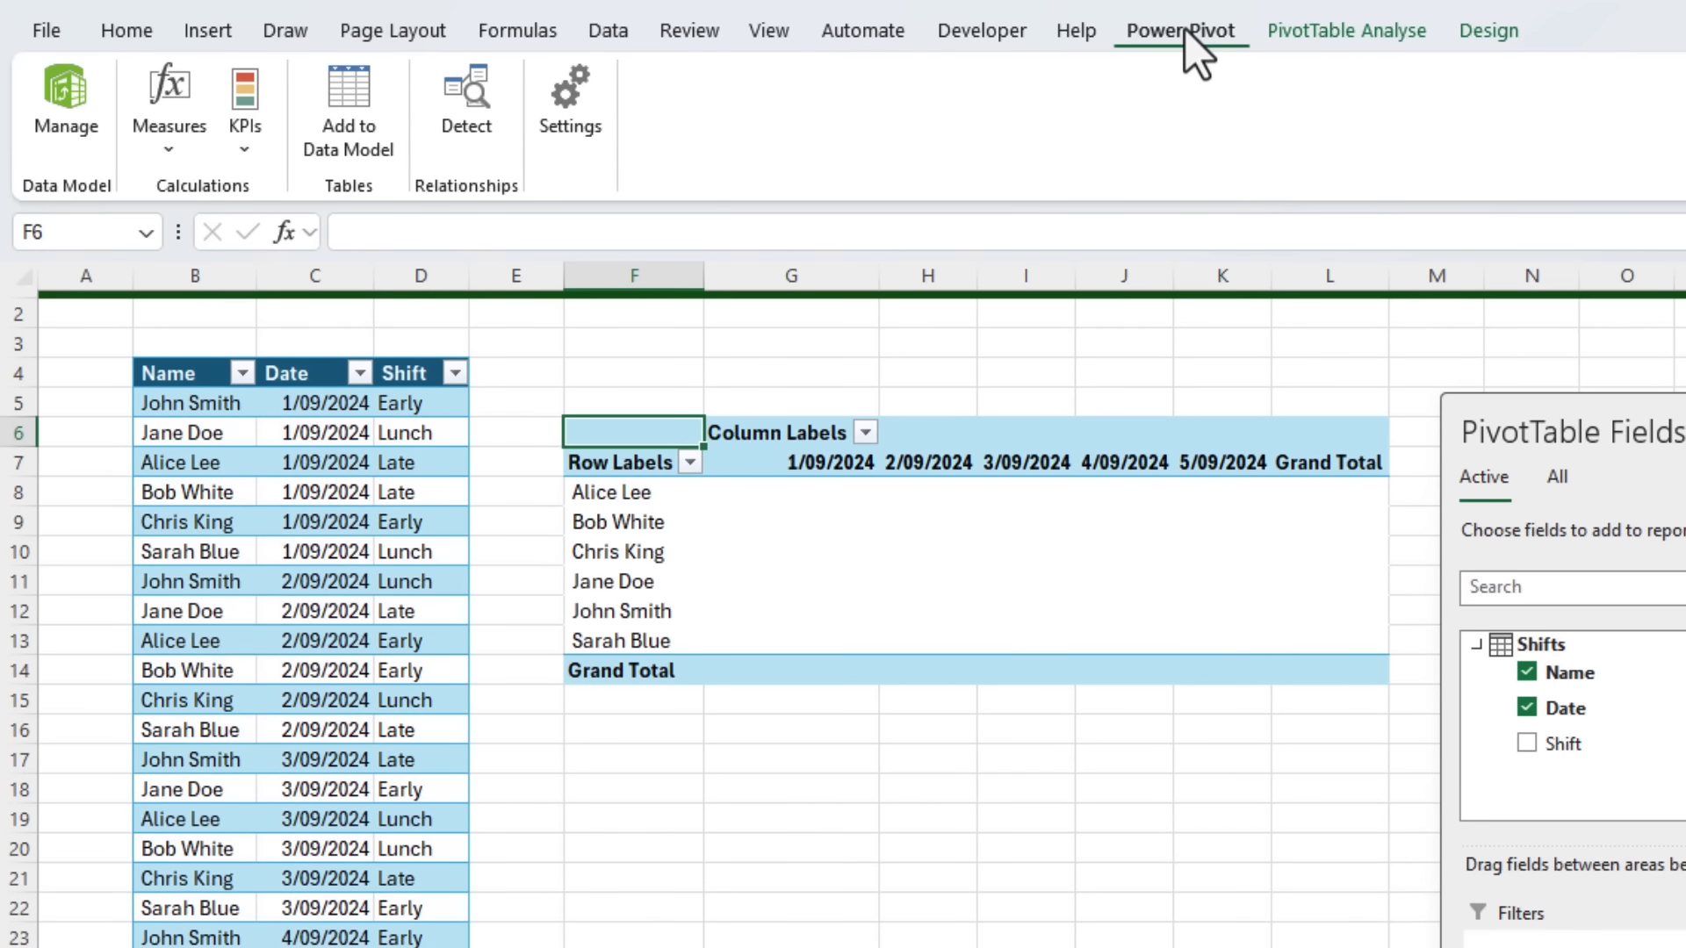
pyautogui.click(173, 150)
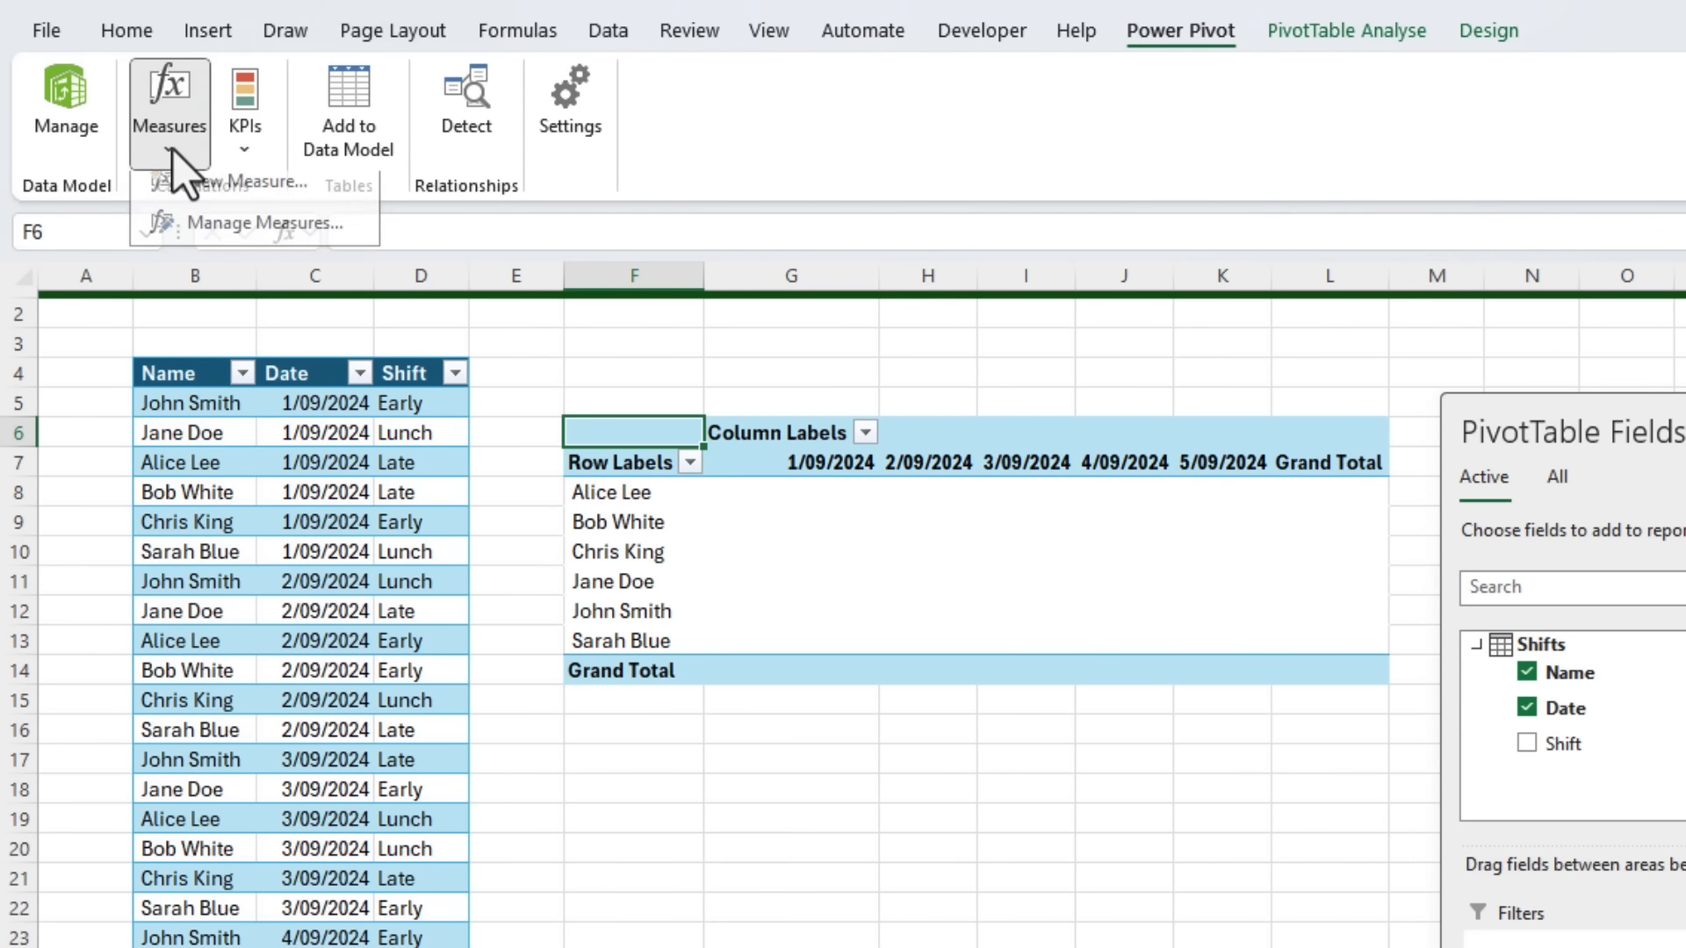
pyautogui.click(204, 191)
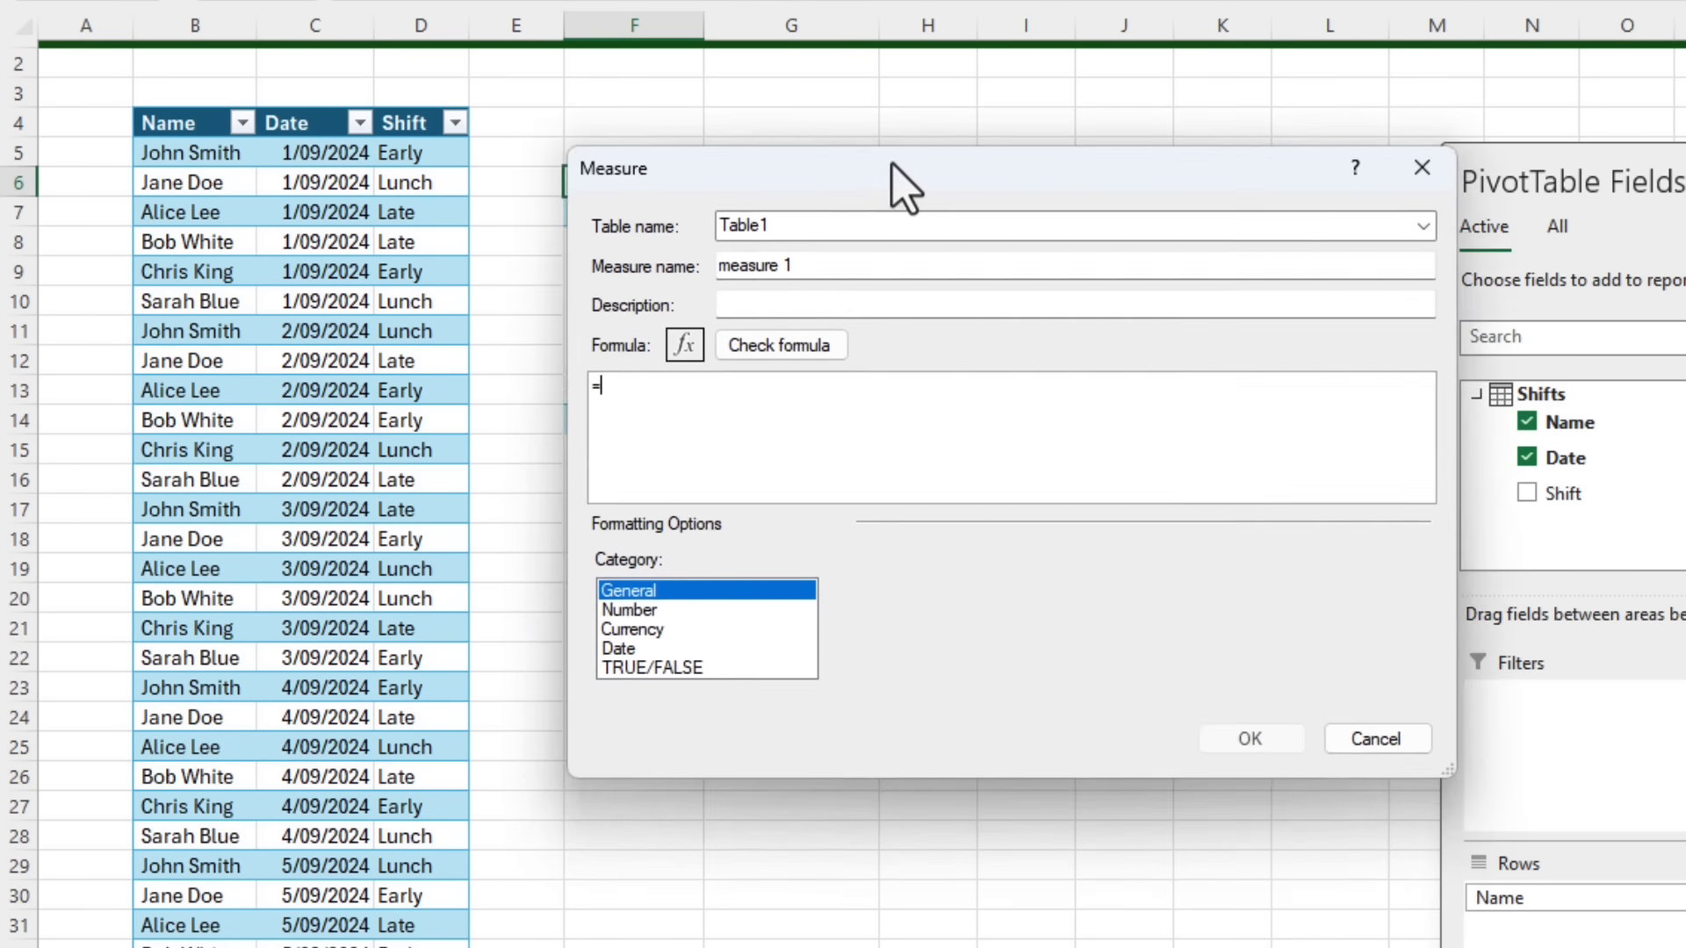
pyautogui.moveTo(892, 164); pyautogui.dragTo(831, 149)
pyautogui.click(1337, 209)
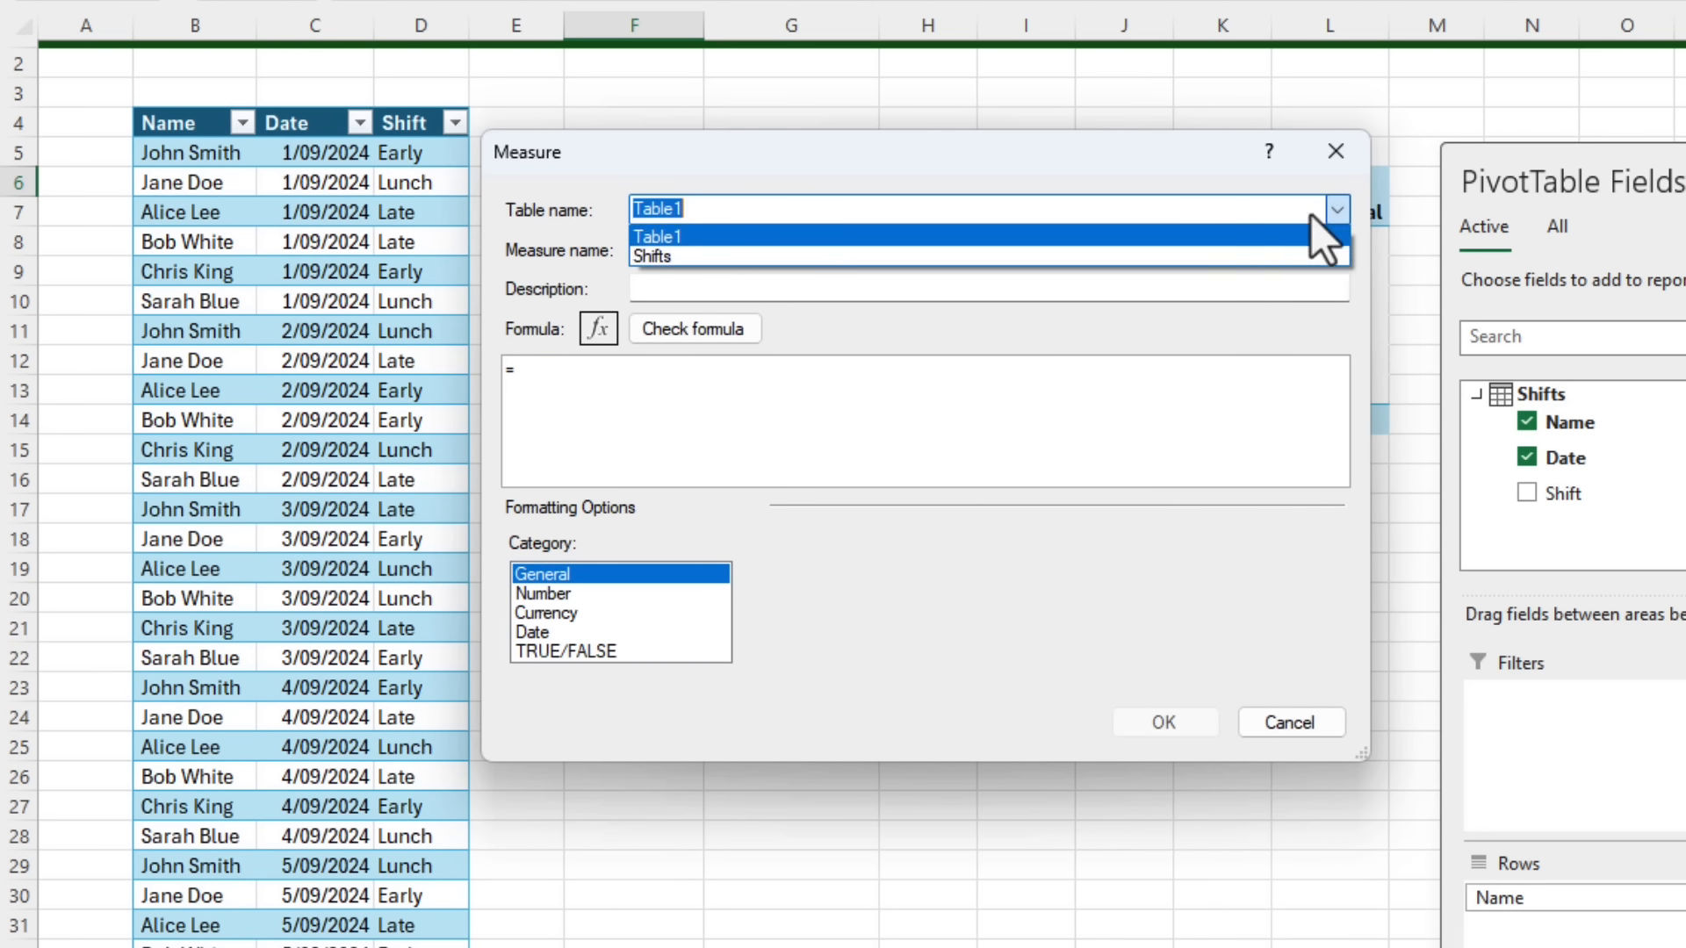
pyautogui.click(743, 256)
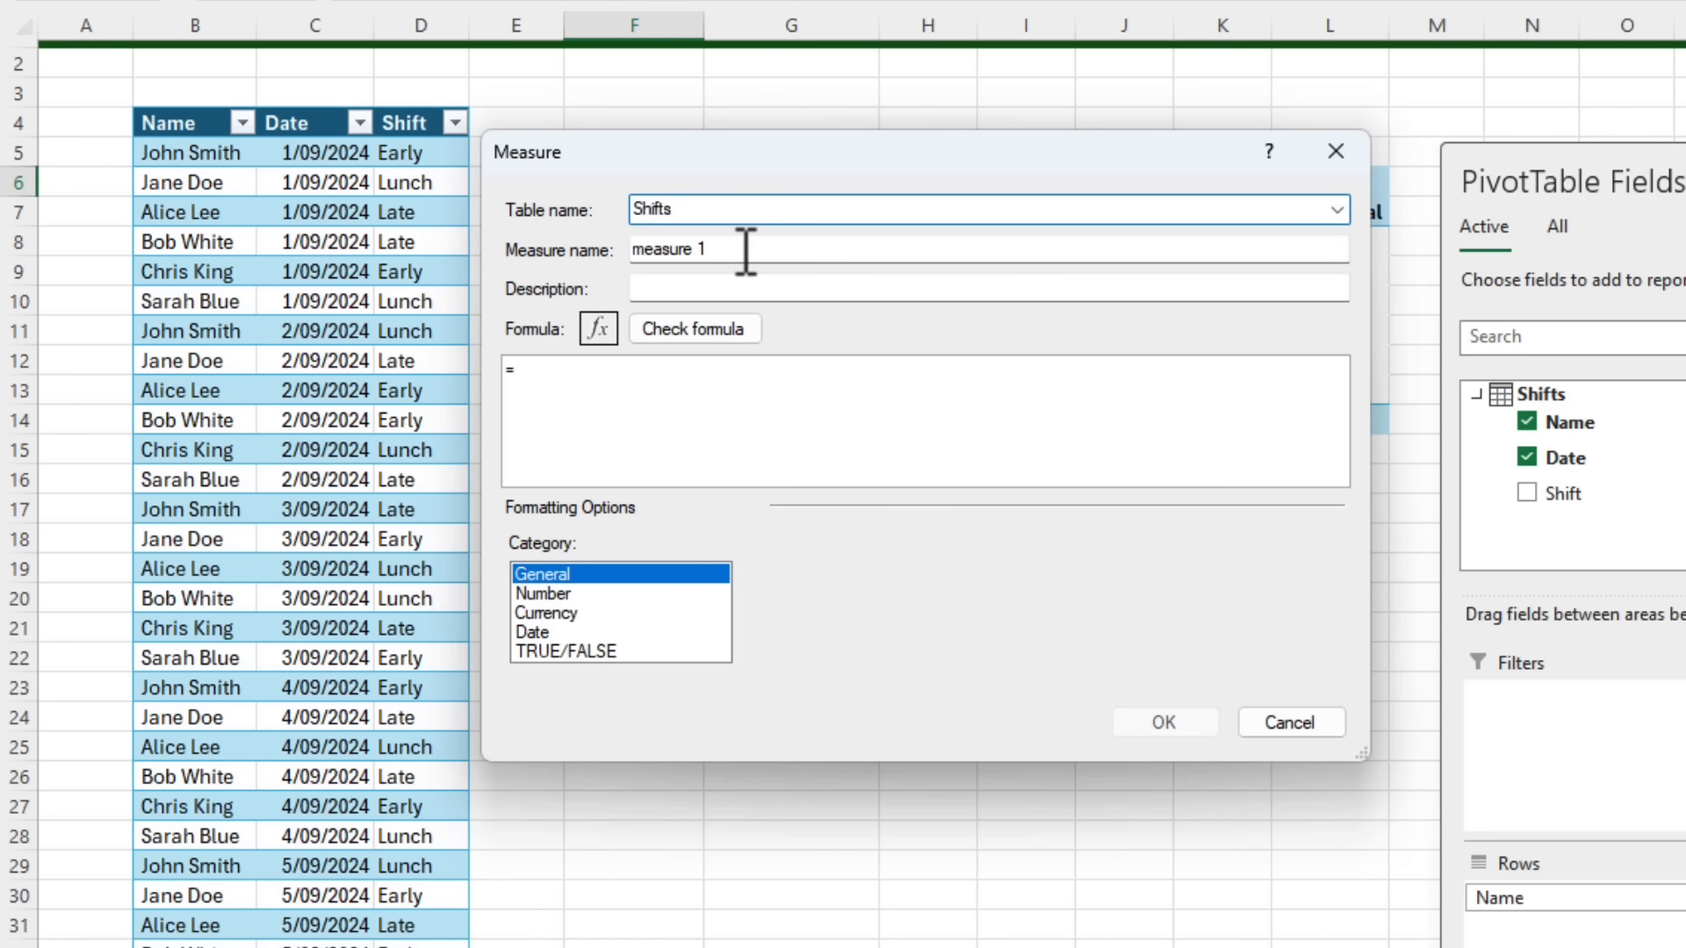
pyautogui.press('Tab')
pyautogui.write('S')
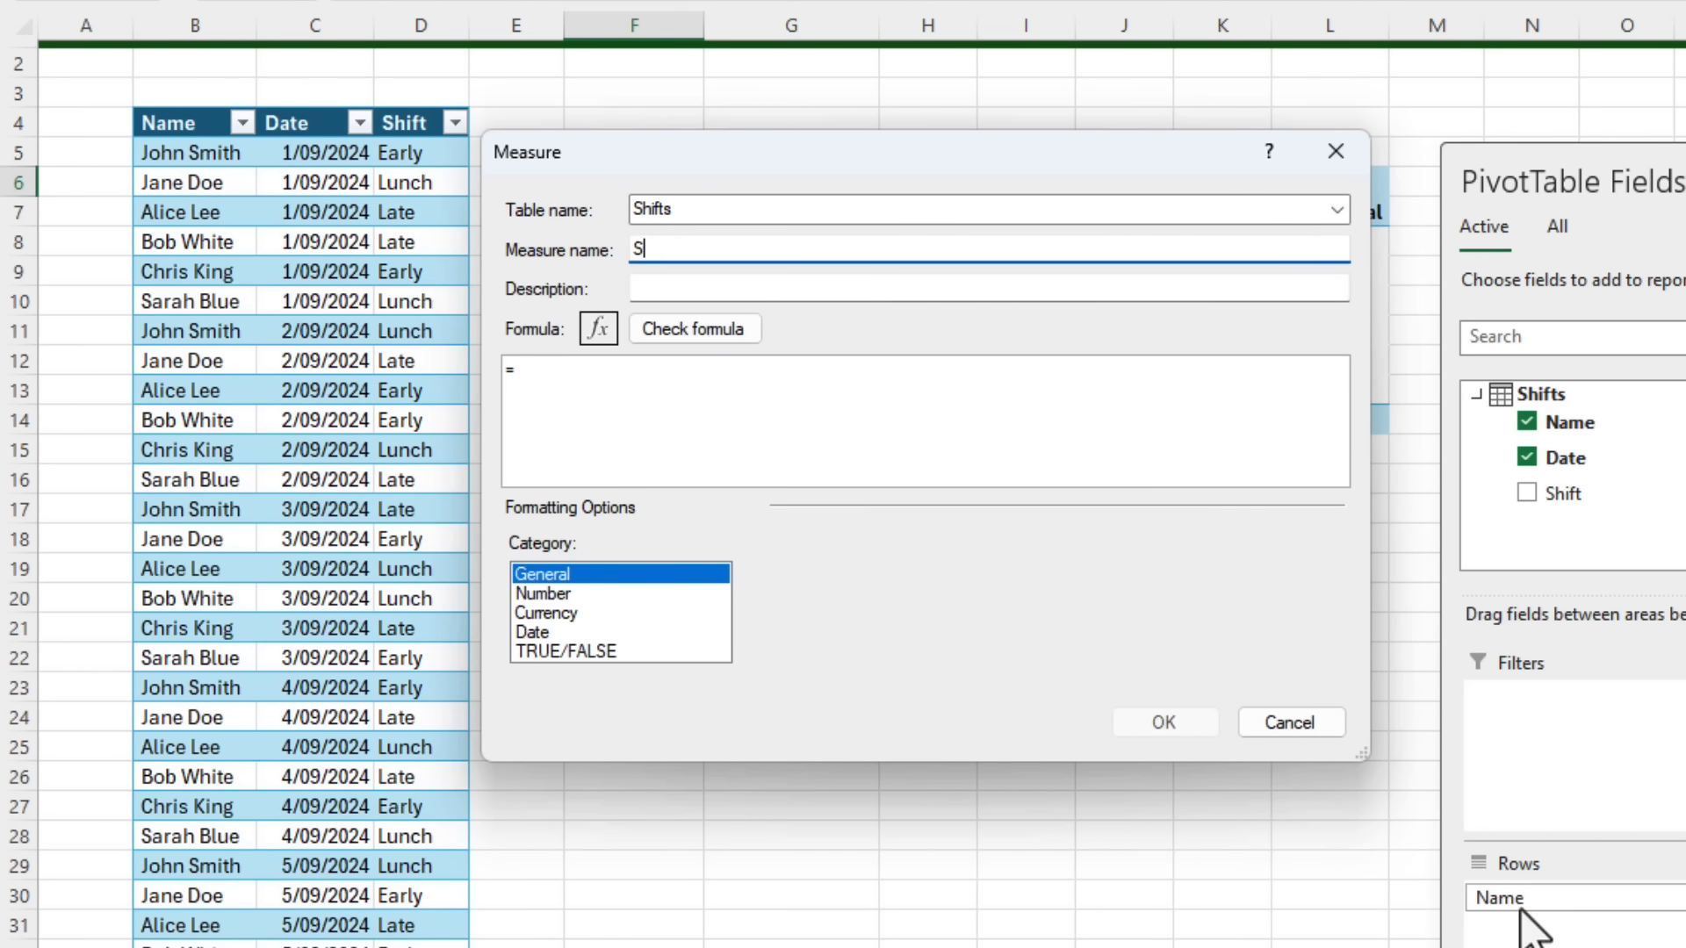
# Enter the measure formula =CONCATENATEX(Shifts, Shifts[Shift]).
pyautogui.click(758, 481)
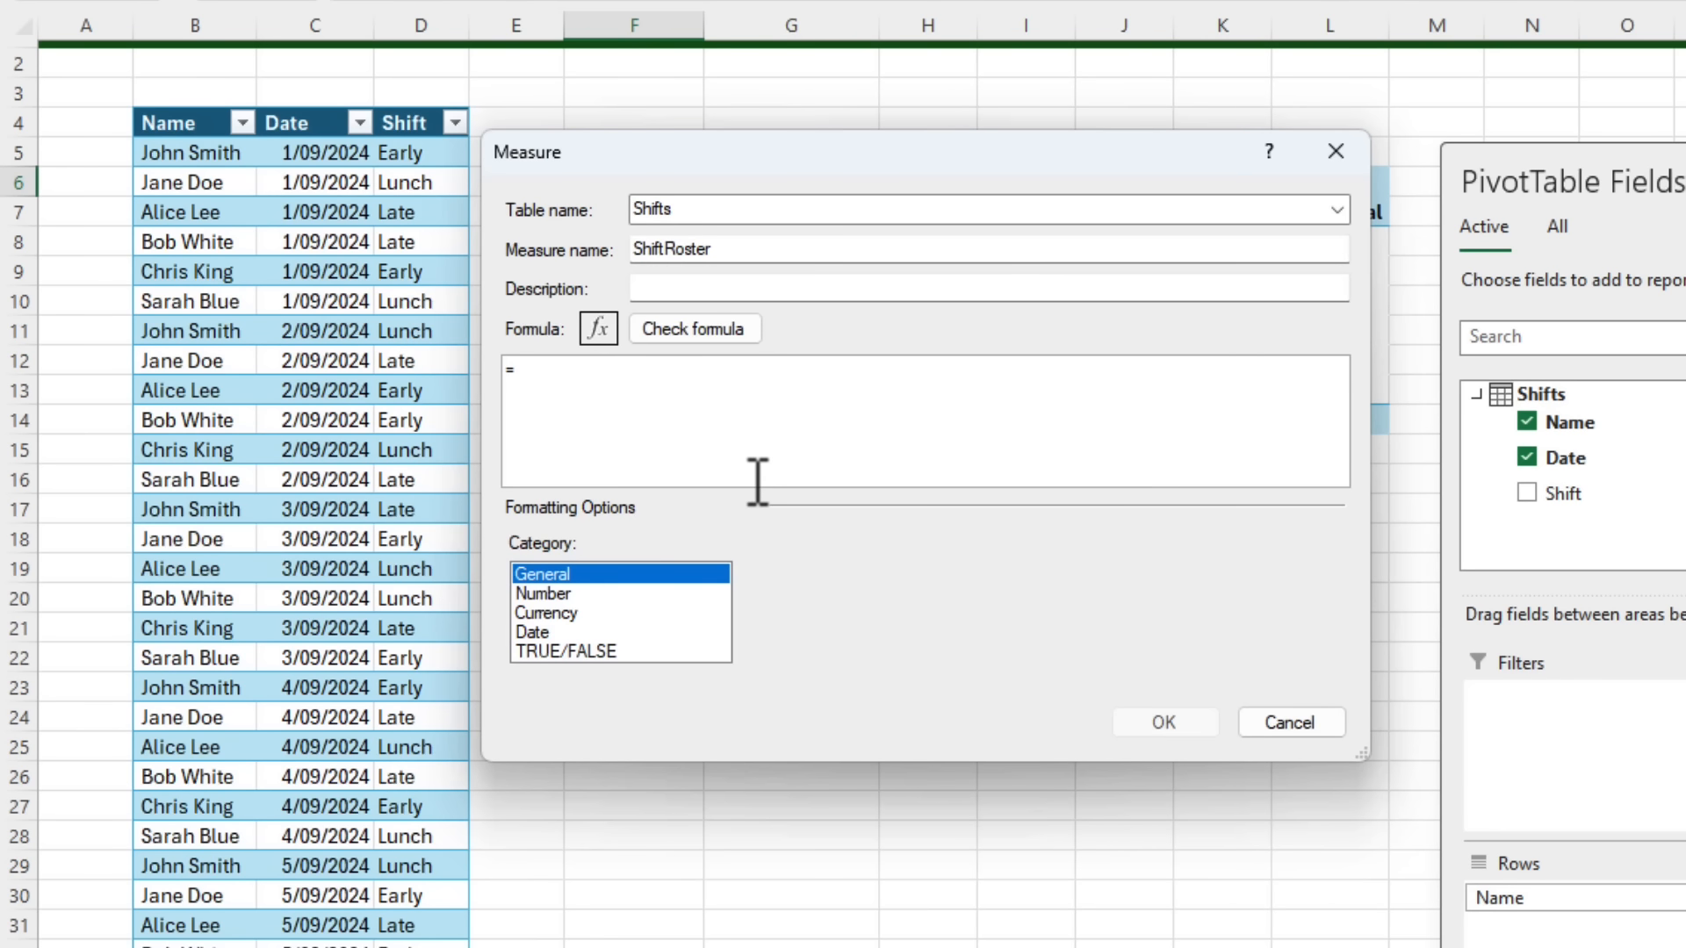
pyautogui.write('conc')
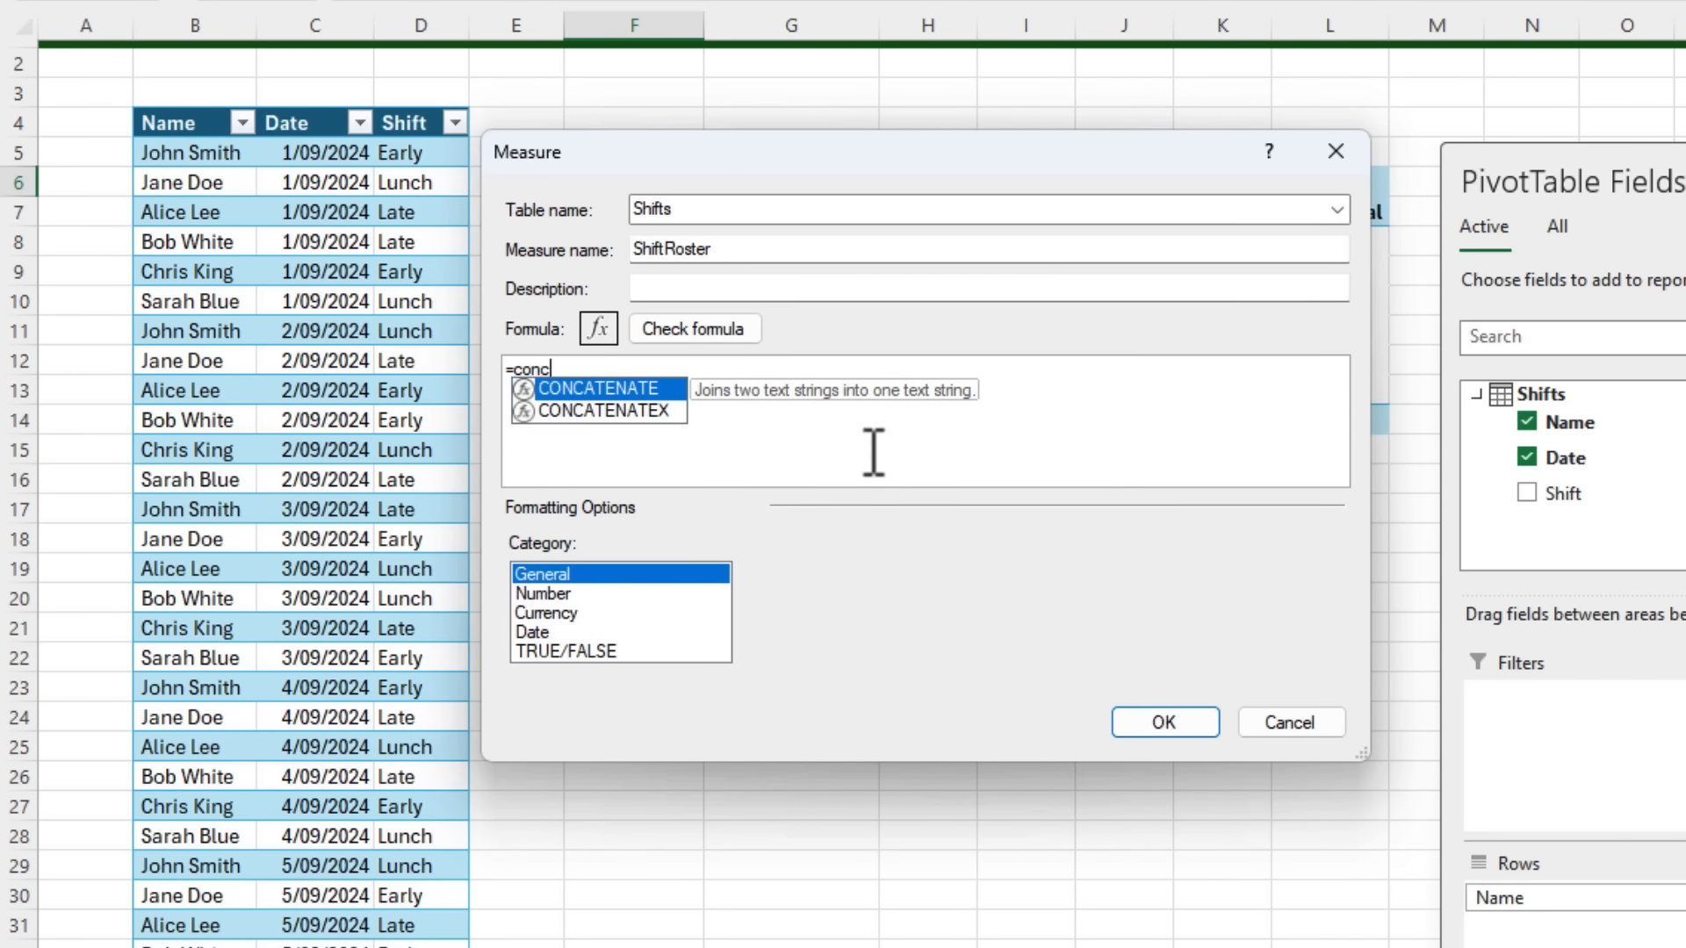
pyautogui.press('Down')
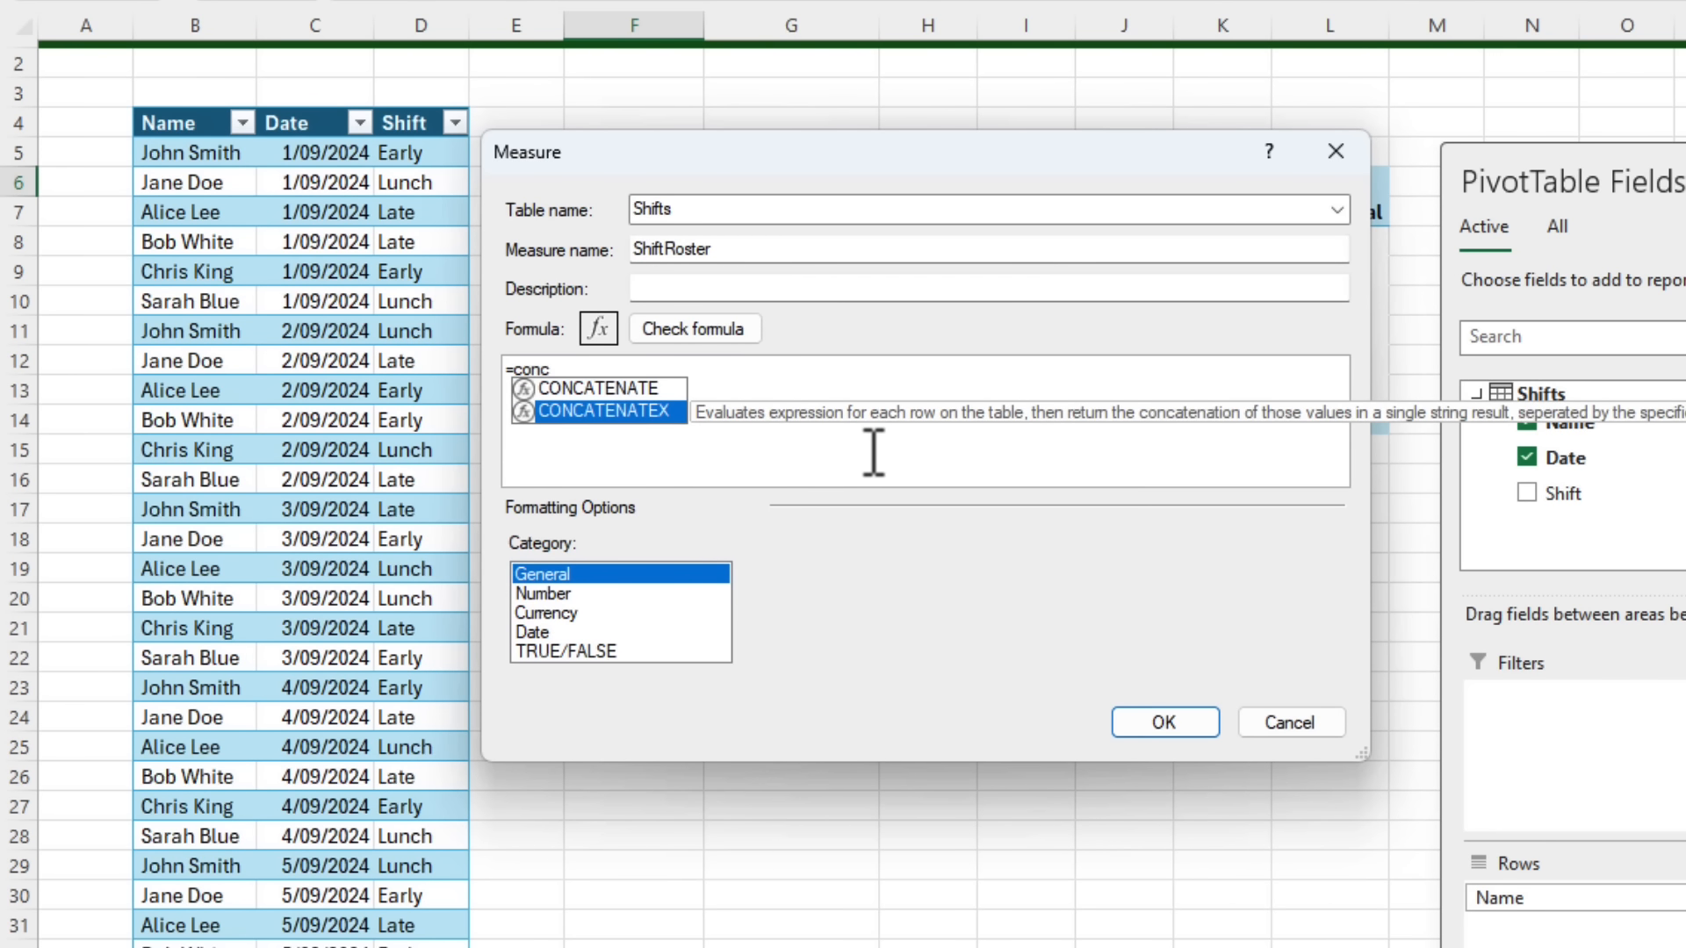
pyautogui.press('Tab')
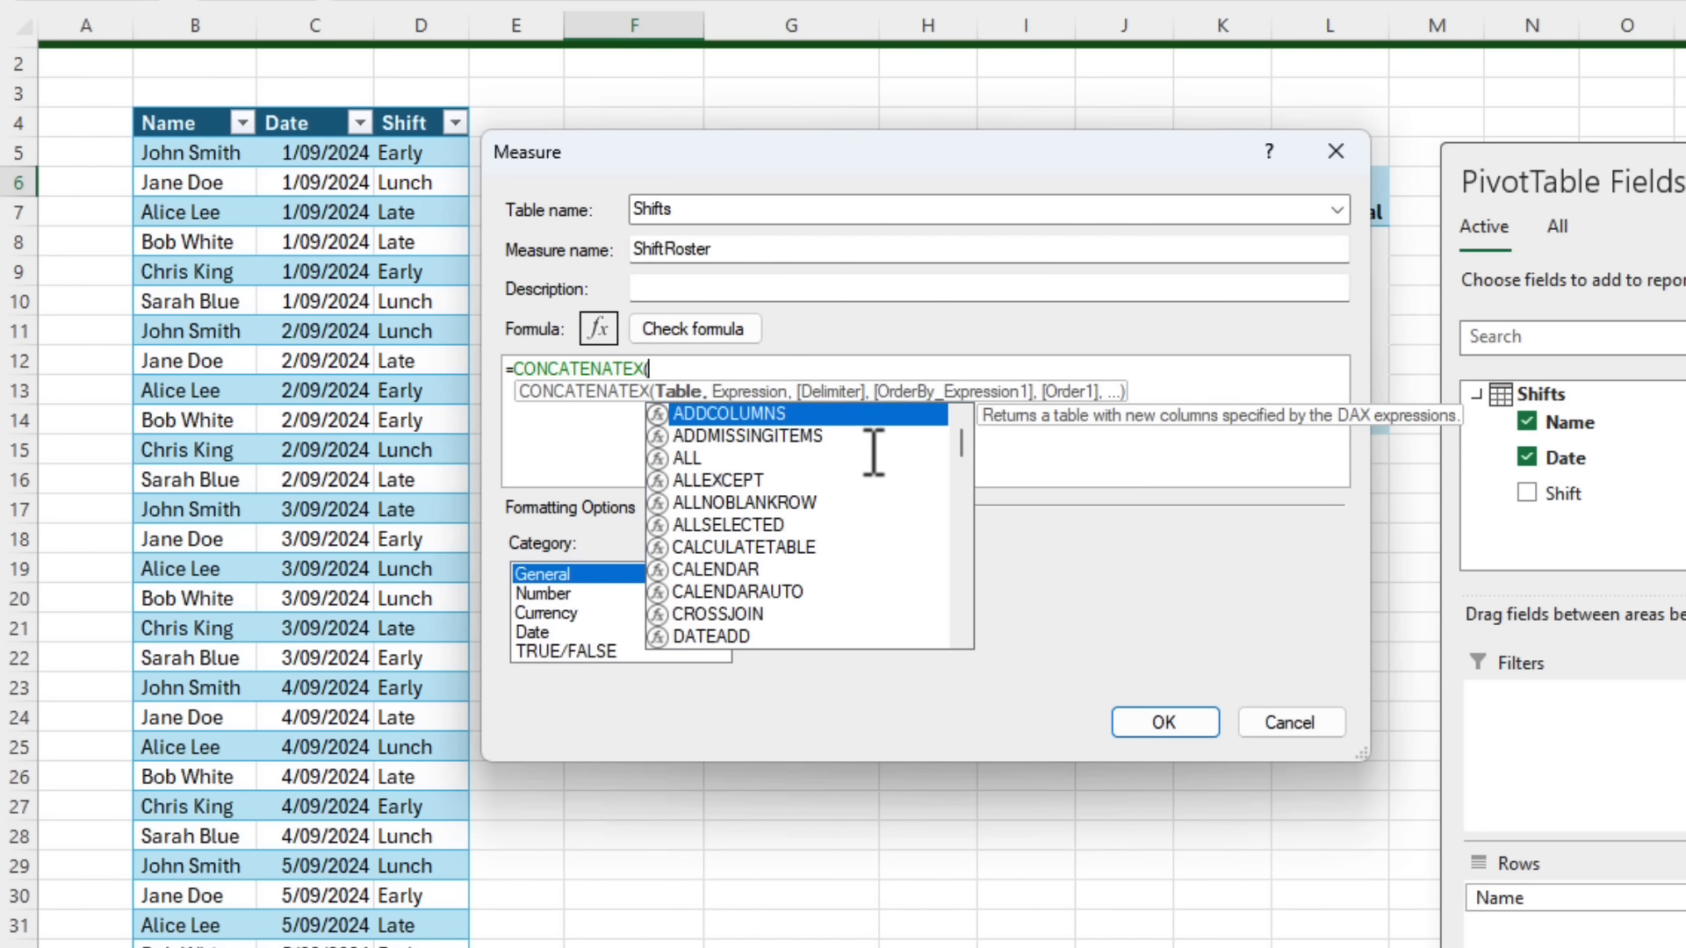
pyautogui.write('shi')
pyautogui.press('Tab')
pyautogui.write(',')
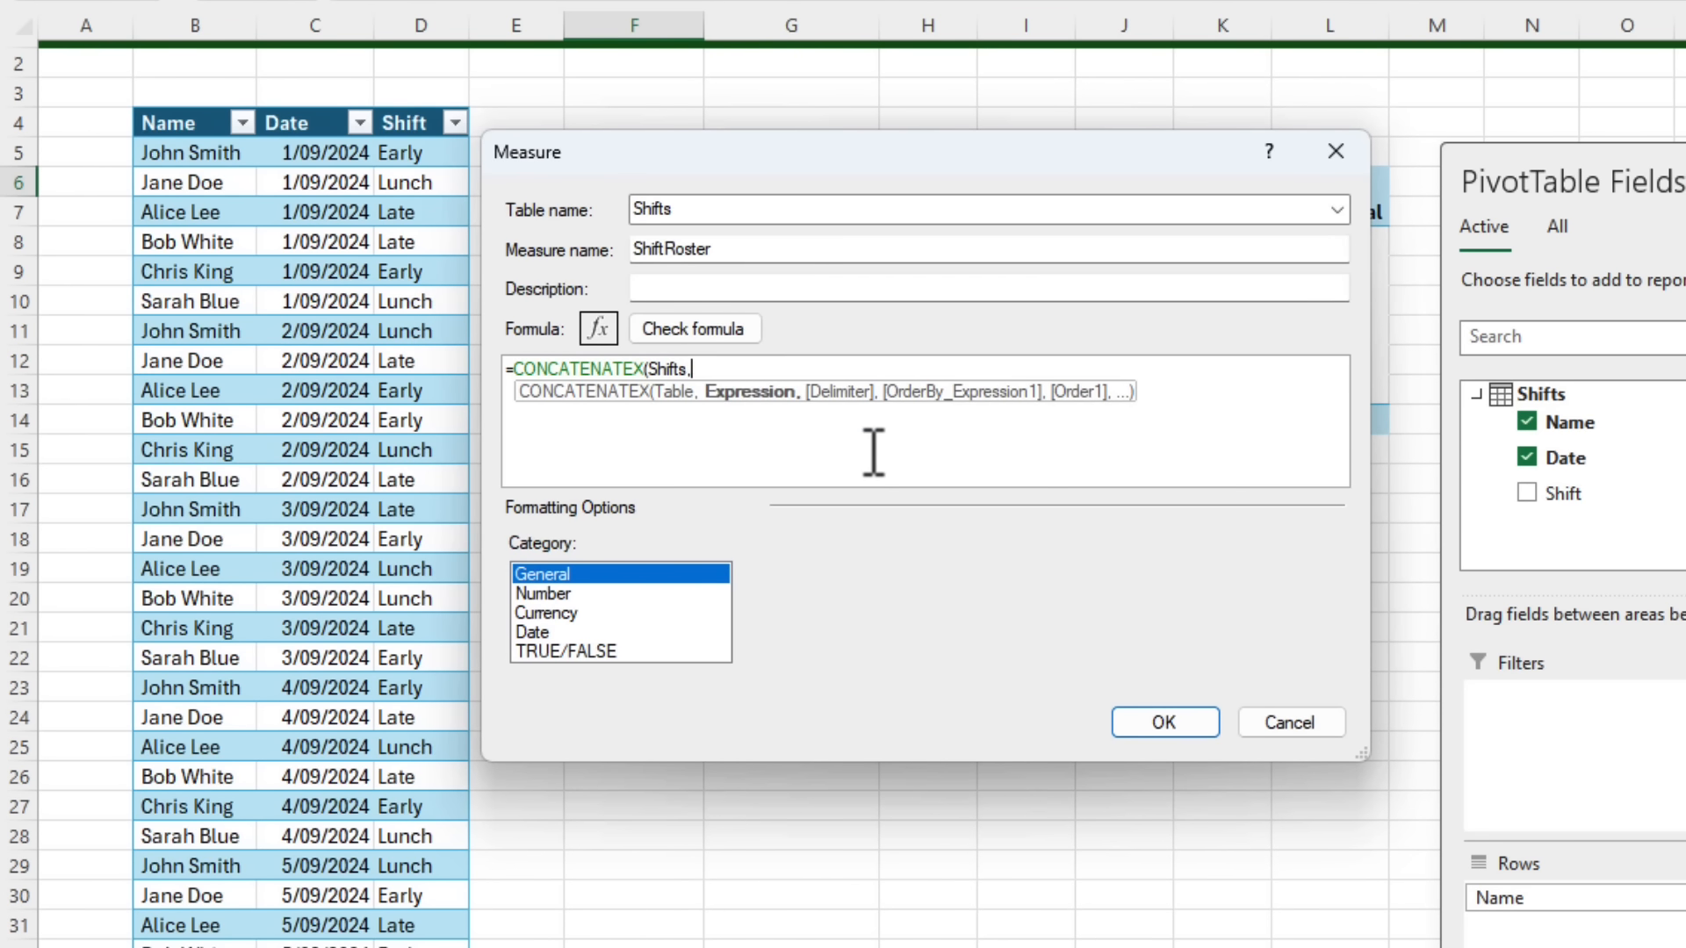
pyautogui.write(' shi')
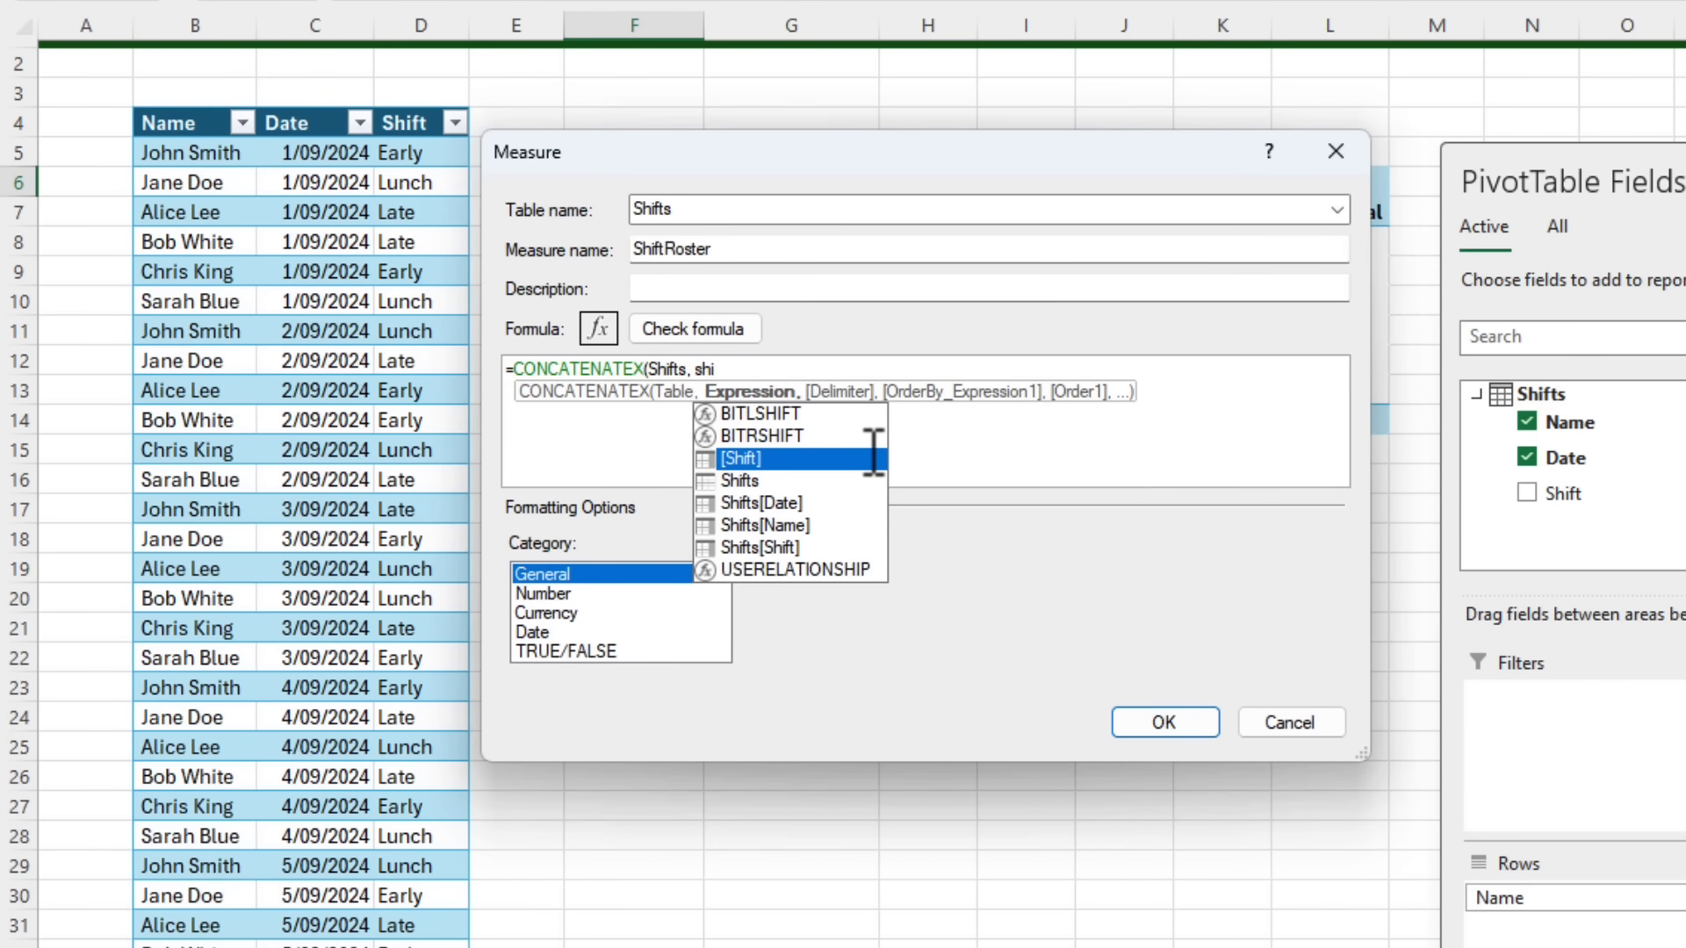
pyautogui.press('Down')
pyautogui.press('Down')
pyautogui.press('Down')
pyautogui.press('Down')
pyautogui.press('Tab')
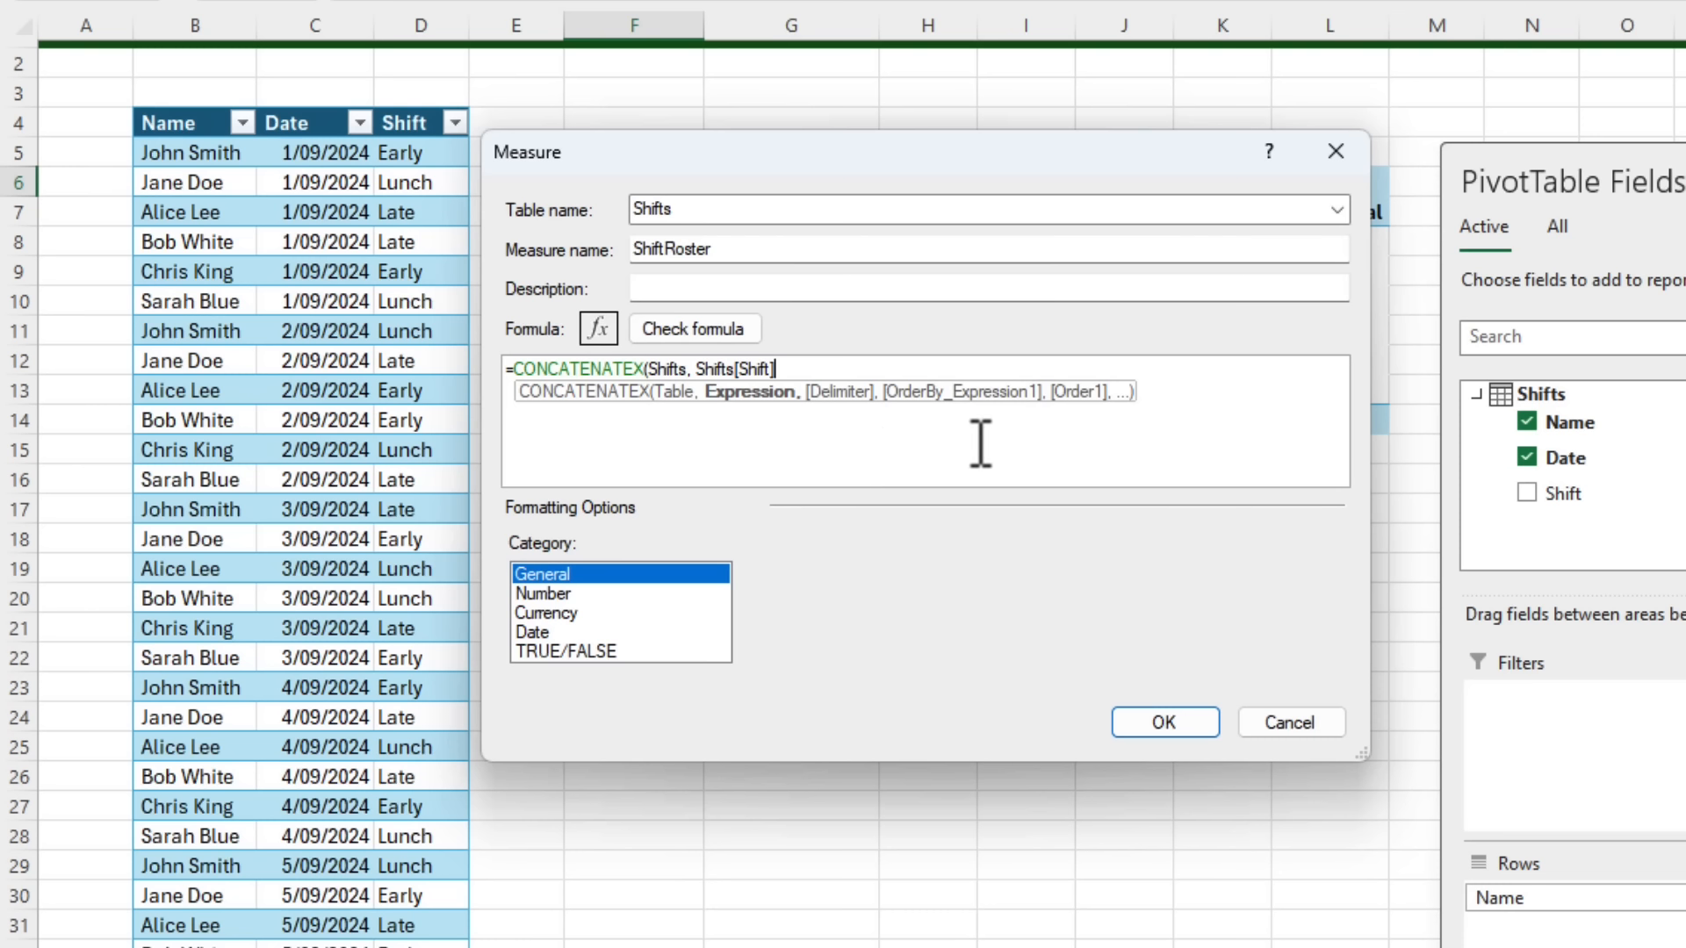
pyautogui.write(')')
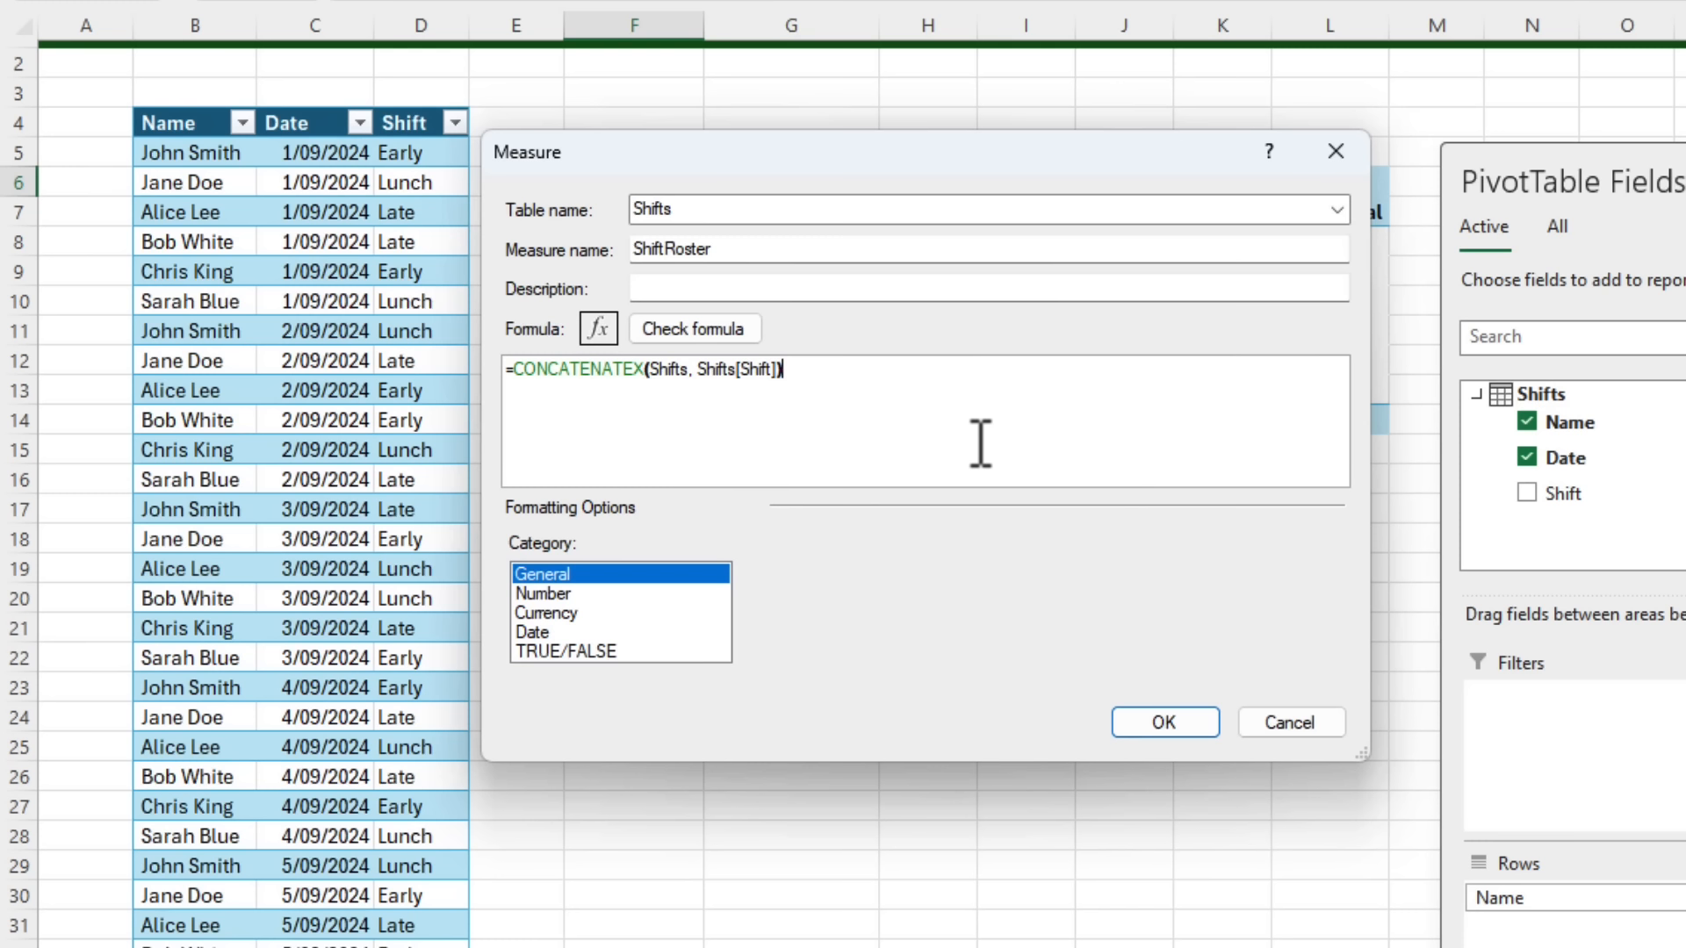
# Check the measure formula, create the ShiftRoster measure, and move the field list below the PivotTable.
pyautogui.click(723, 338)
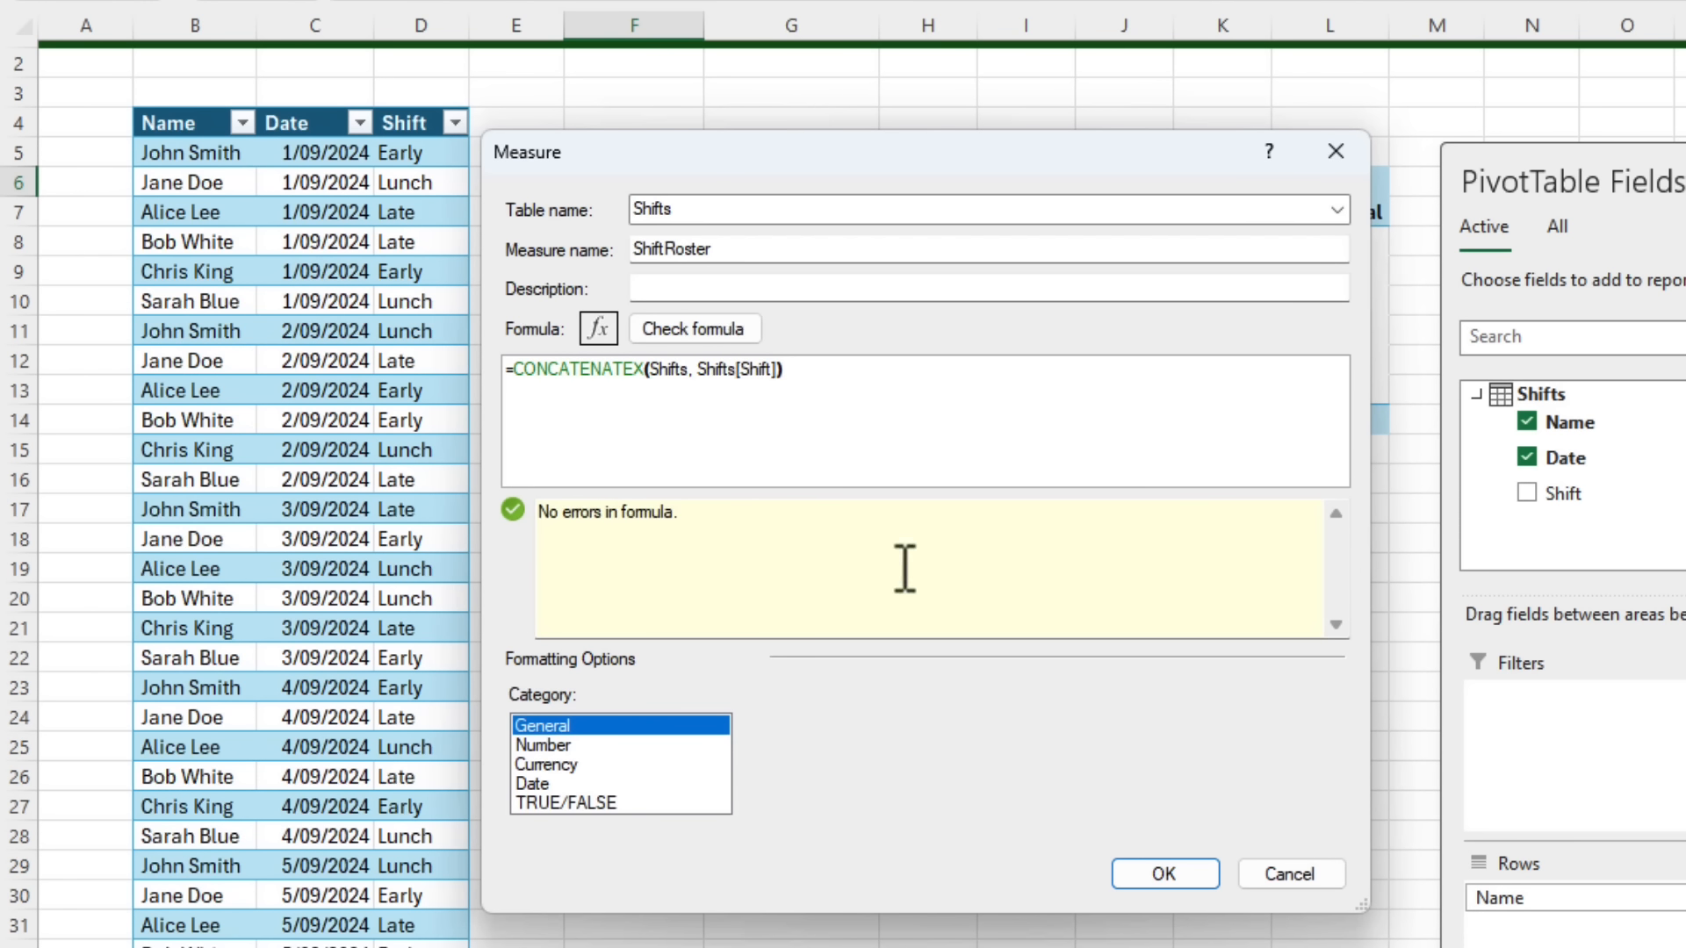
pyautogui.click(1141, 882)
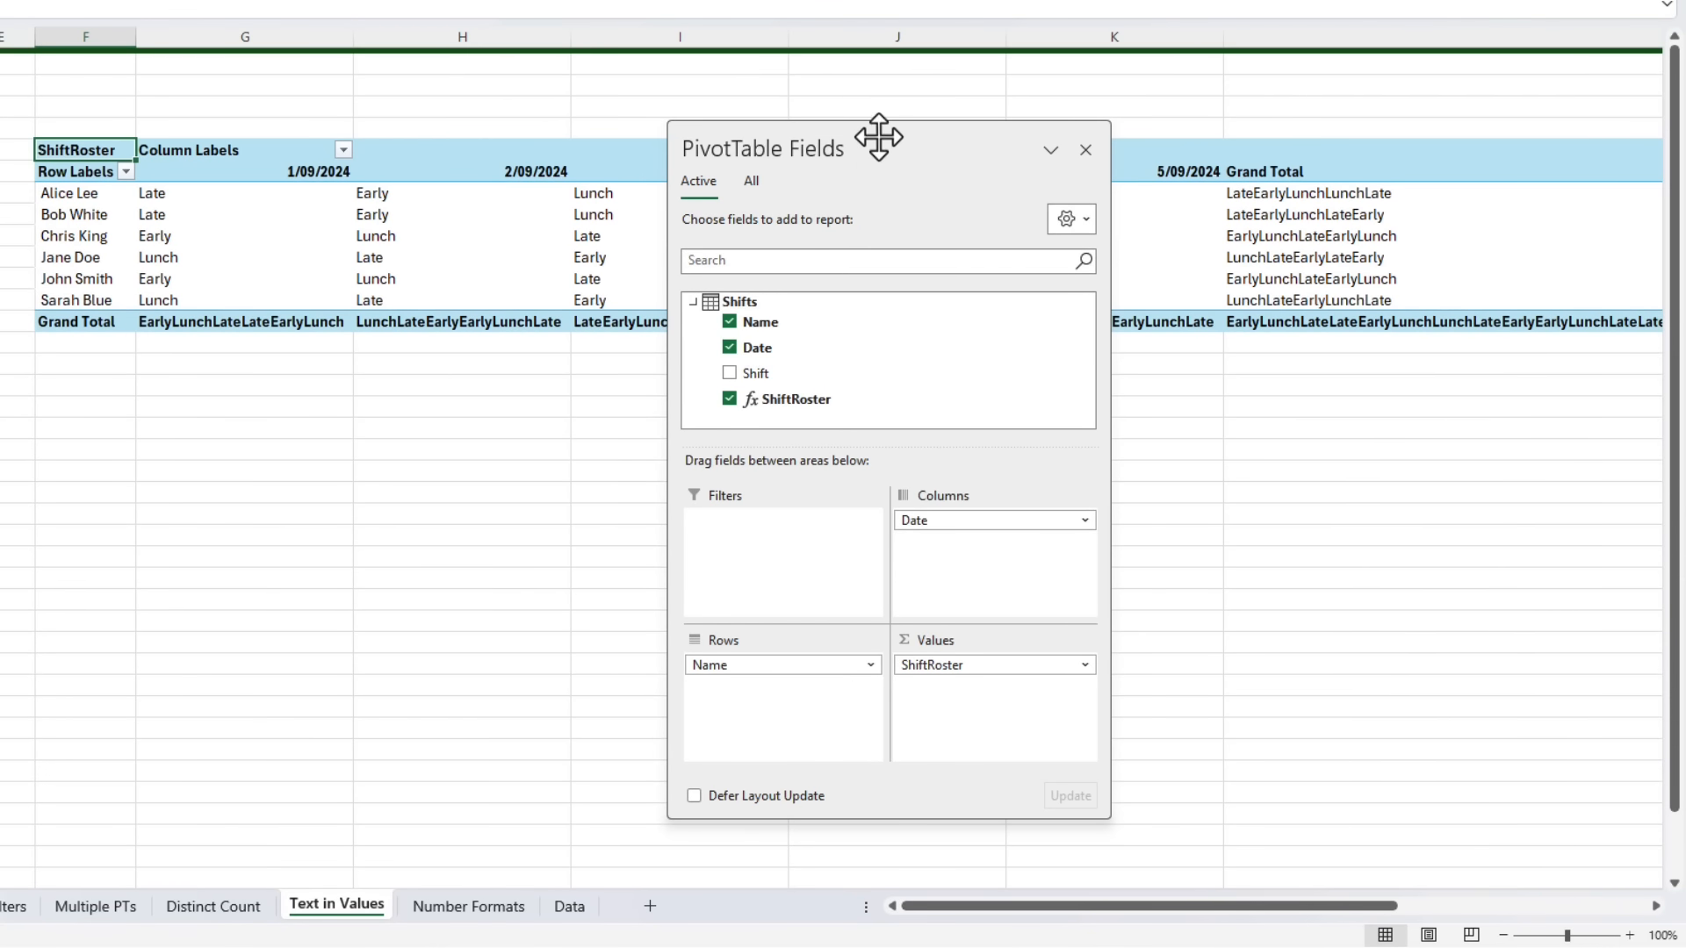
pyautogui.moveTo(878, 136); pyautogui.dragTo(1350, 373)
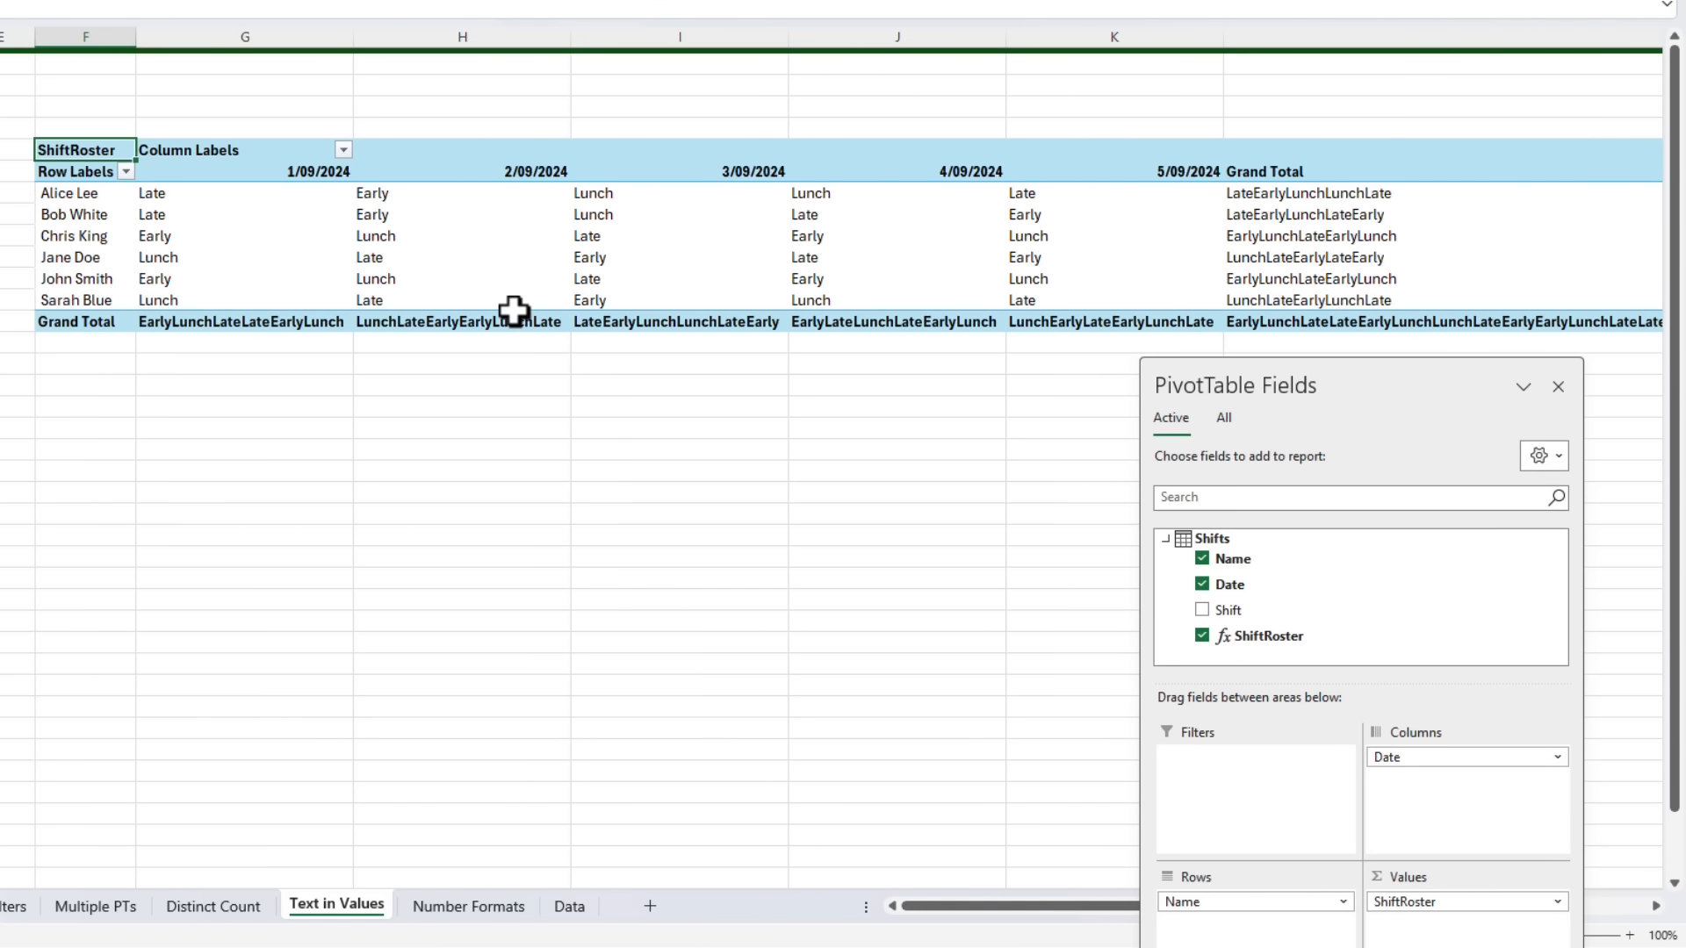
# Turn off the grand totals for both rows and columns in the ShiftRoster PivotTable.
pyautogui.click(85, 321)
pyautogui.click(197, 322)
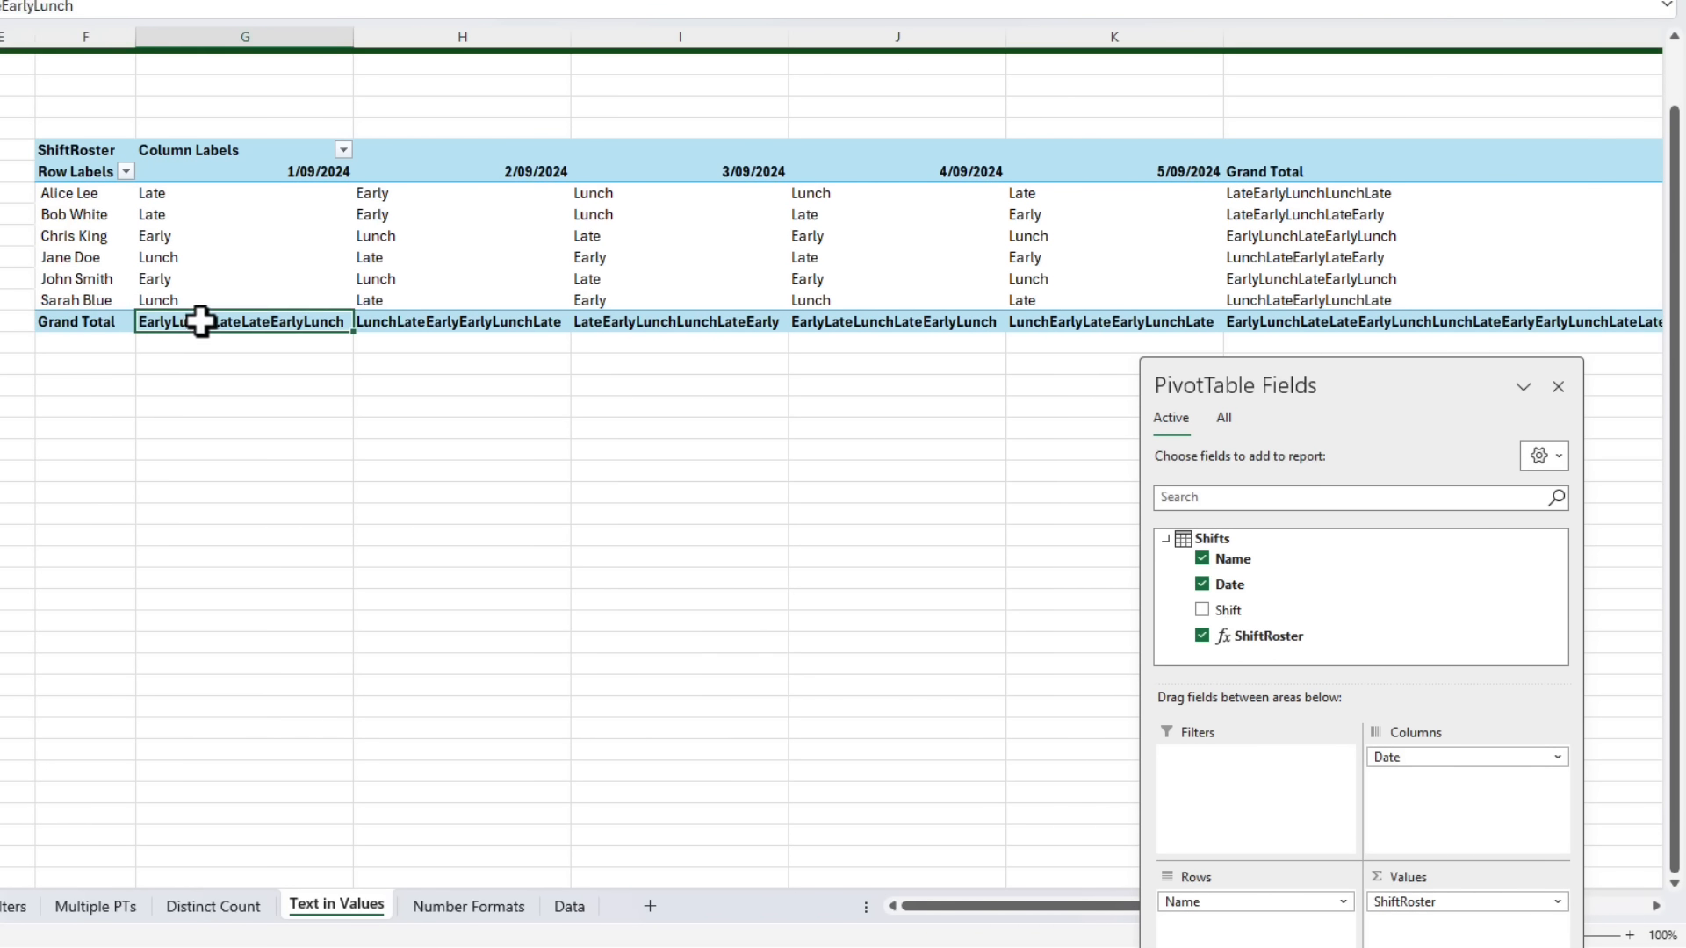
pyautogui.click(1286, 158)
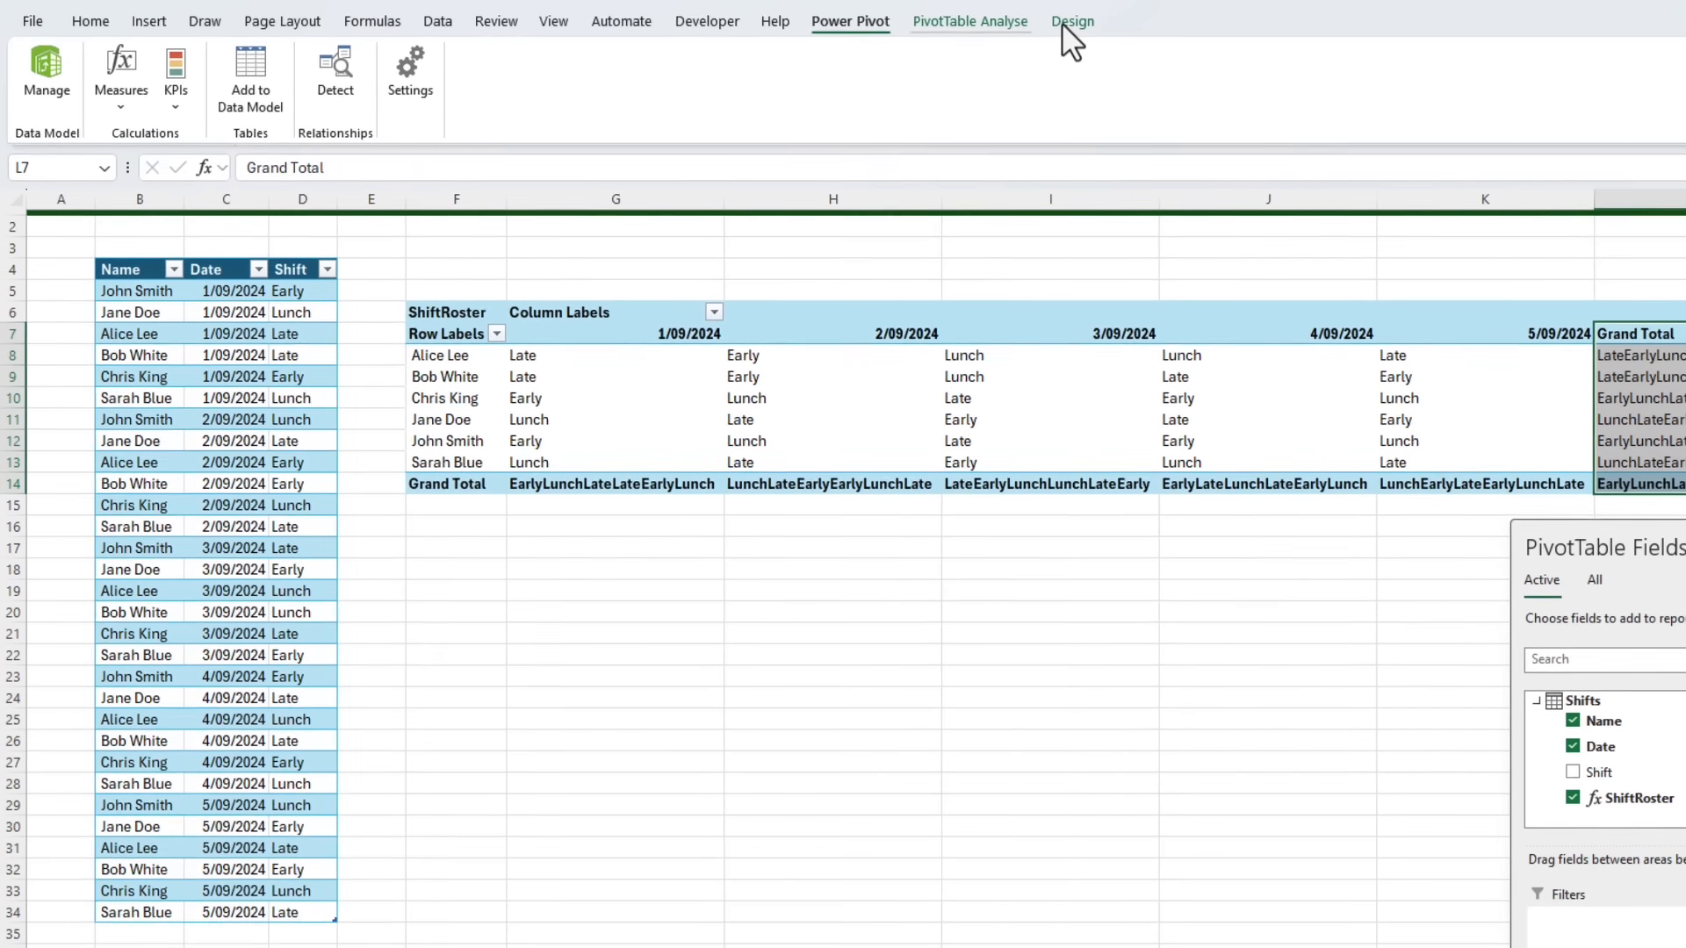
pyautogui.click(1067, 21)
pyautogui.click(106, 98)
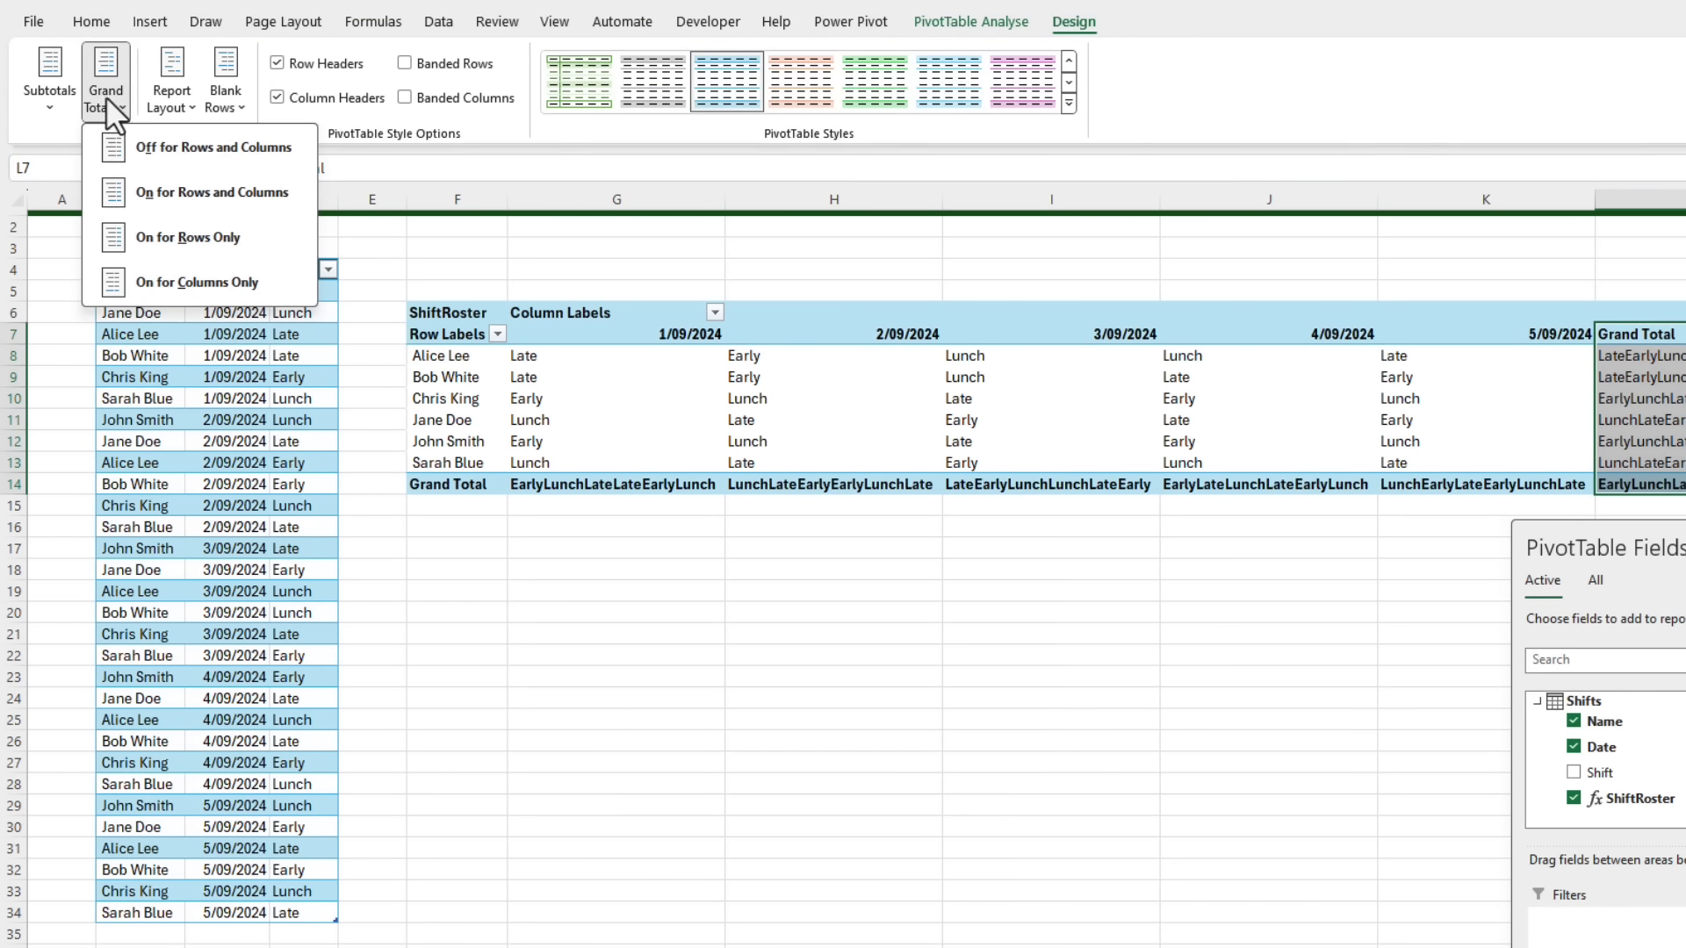
pyautogui.click(127, 148)
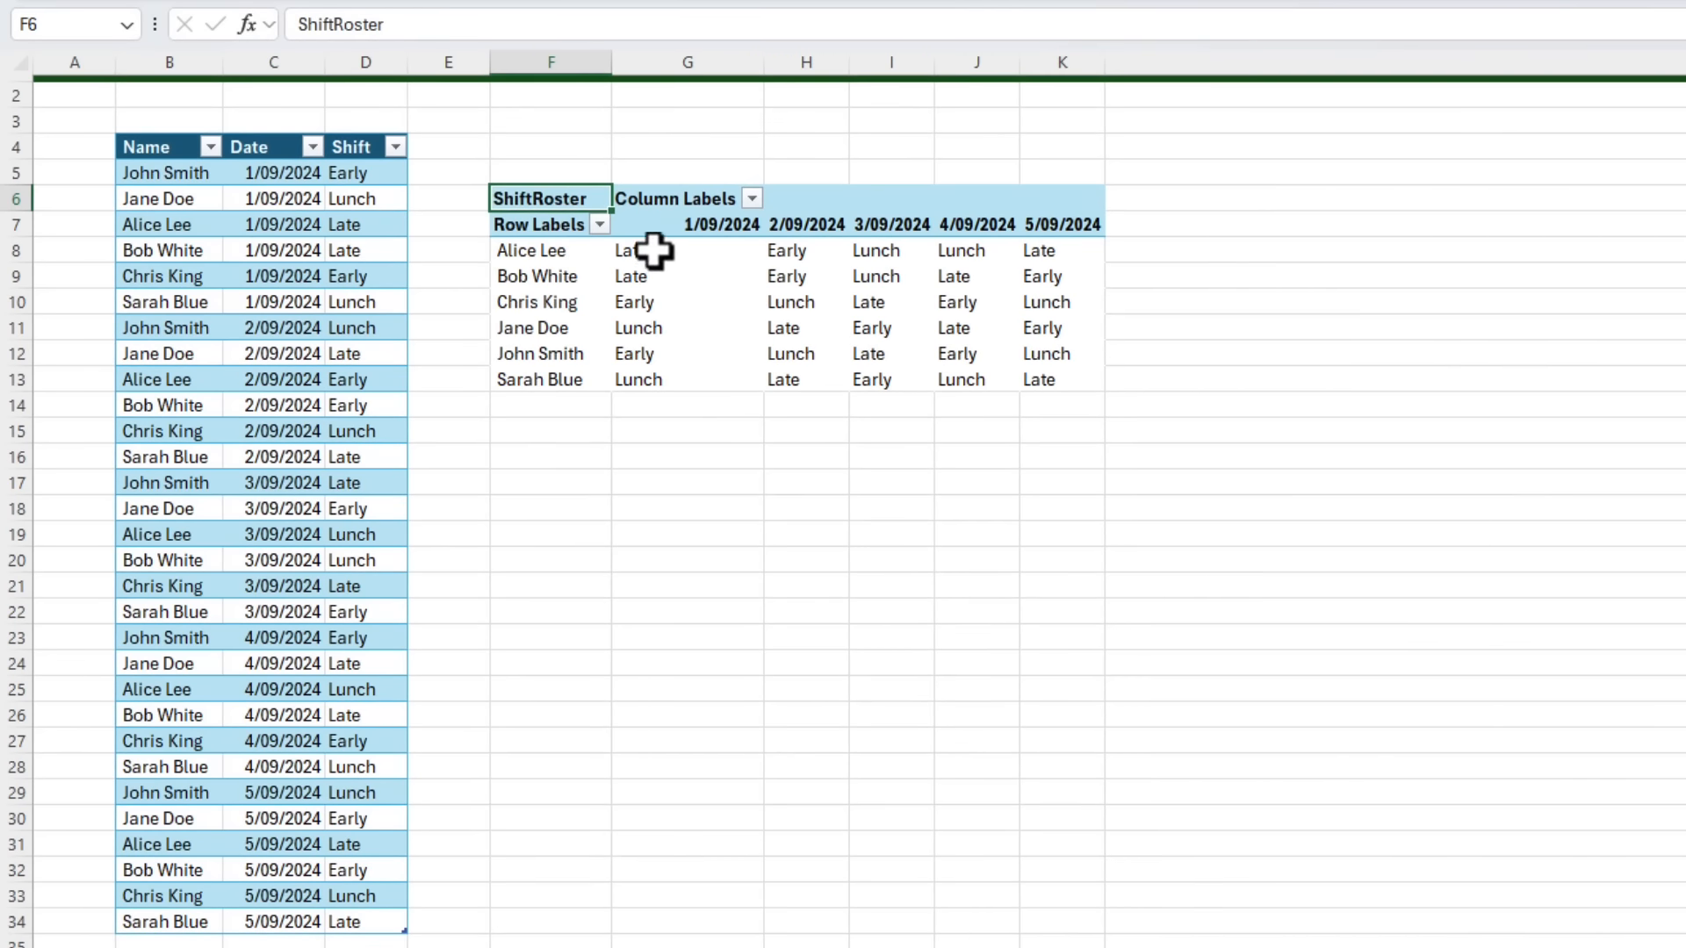
# Copy the whole ShiftRoster PivotTable to cell F16 and remove the ShiftRoster measure from the copy.
pyautogui.moveTo(625, 280); pyautogui.dragTo(1028, 369)
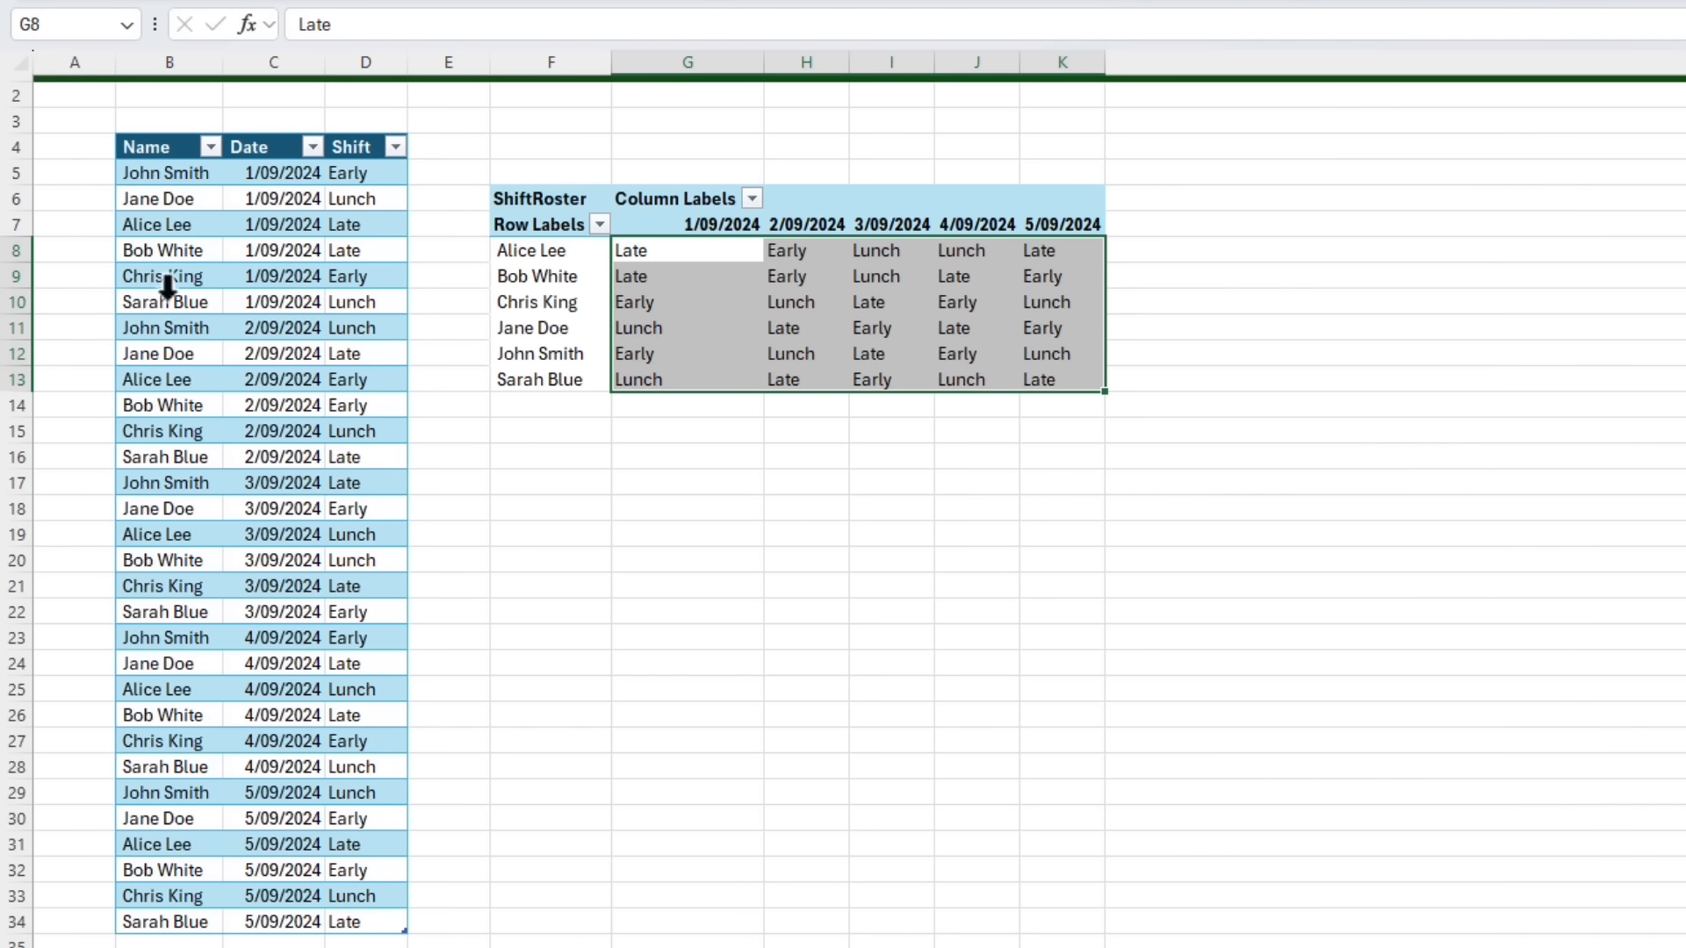
pyautogui.click(507, 199)
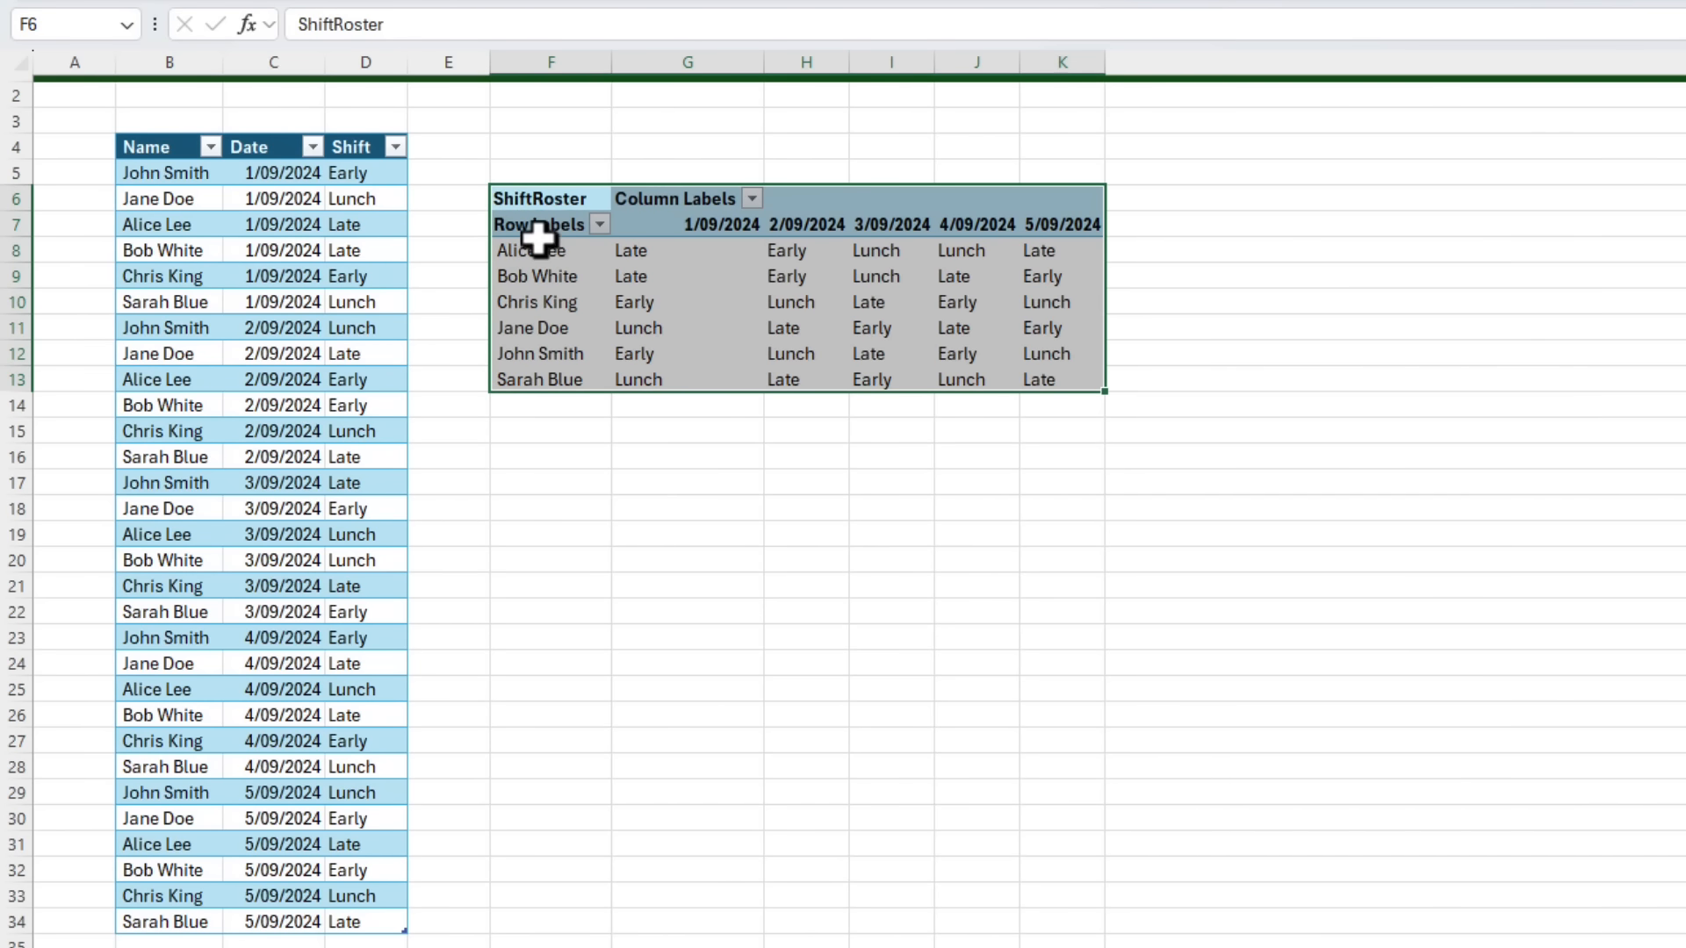
pyautogui.hotkey('ctrl', 'c')
pyautogui.click(553, 456)
pyautogui.hotkey('ctrl', 'v')
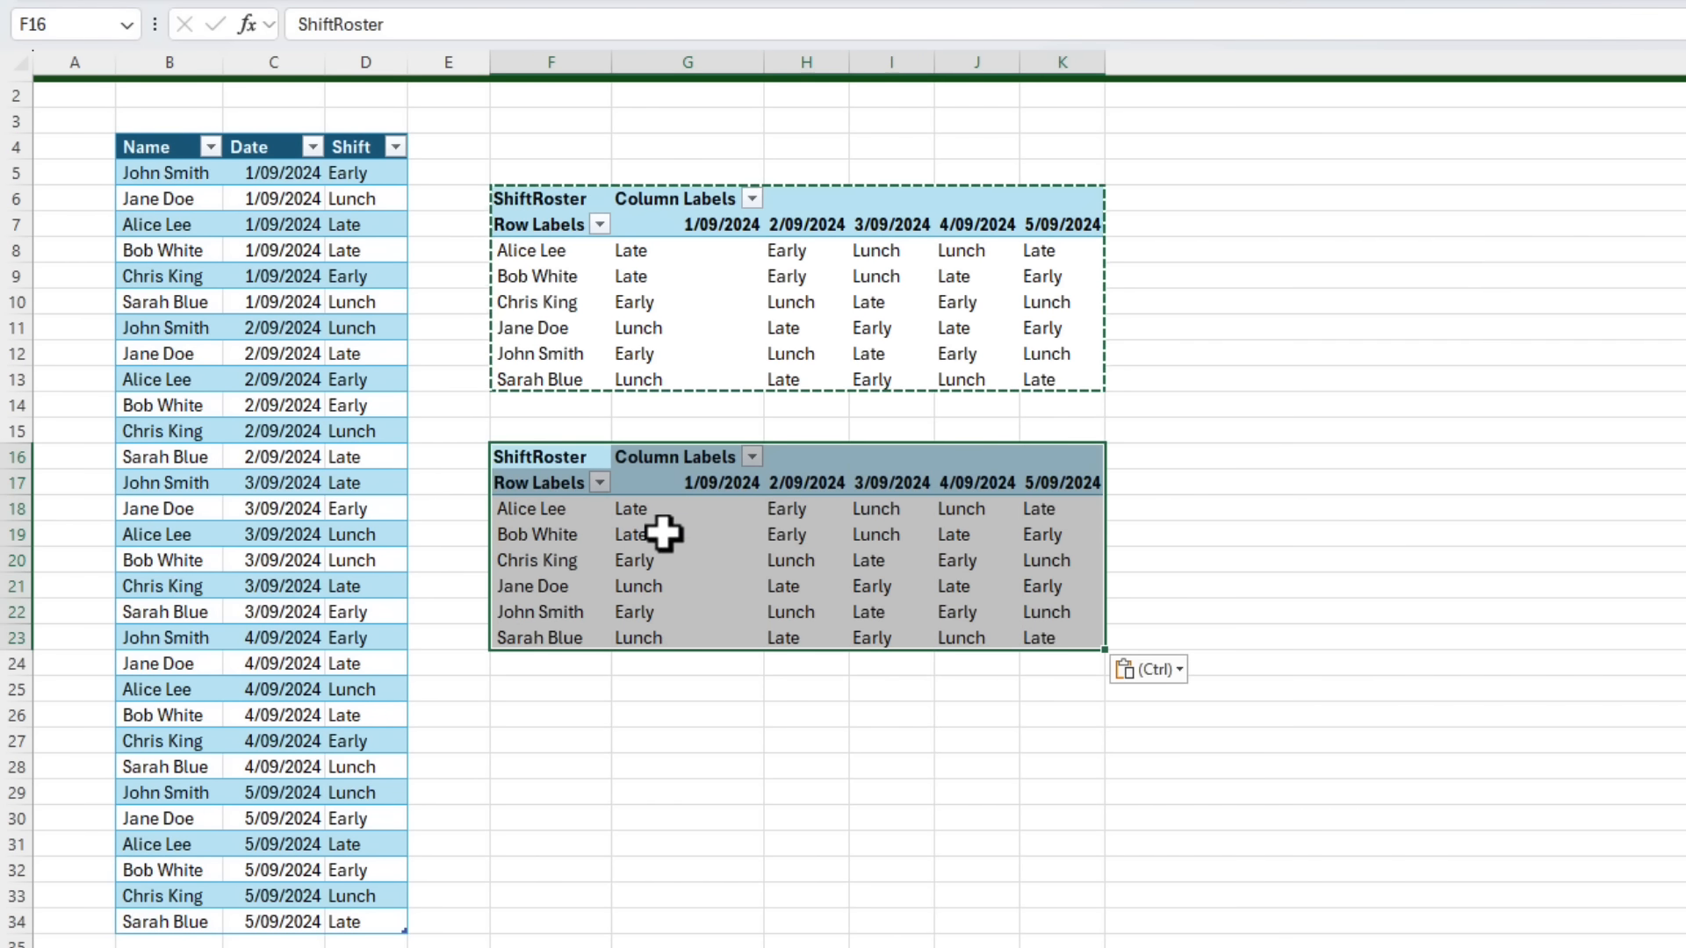
pyautogui.click(670, 537)
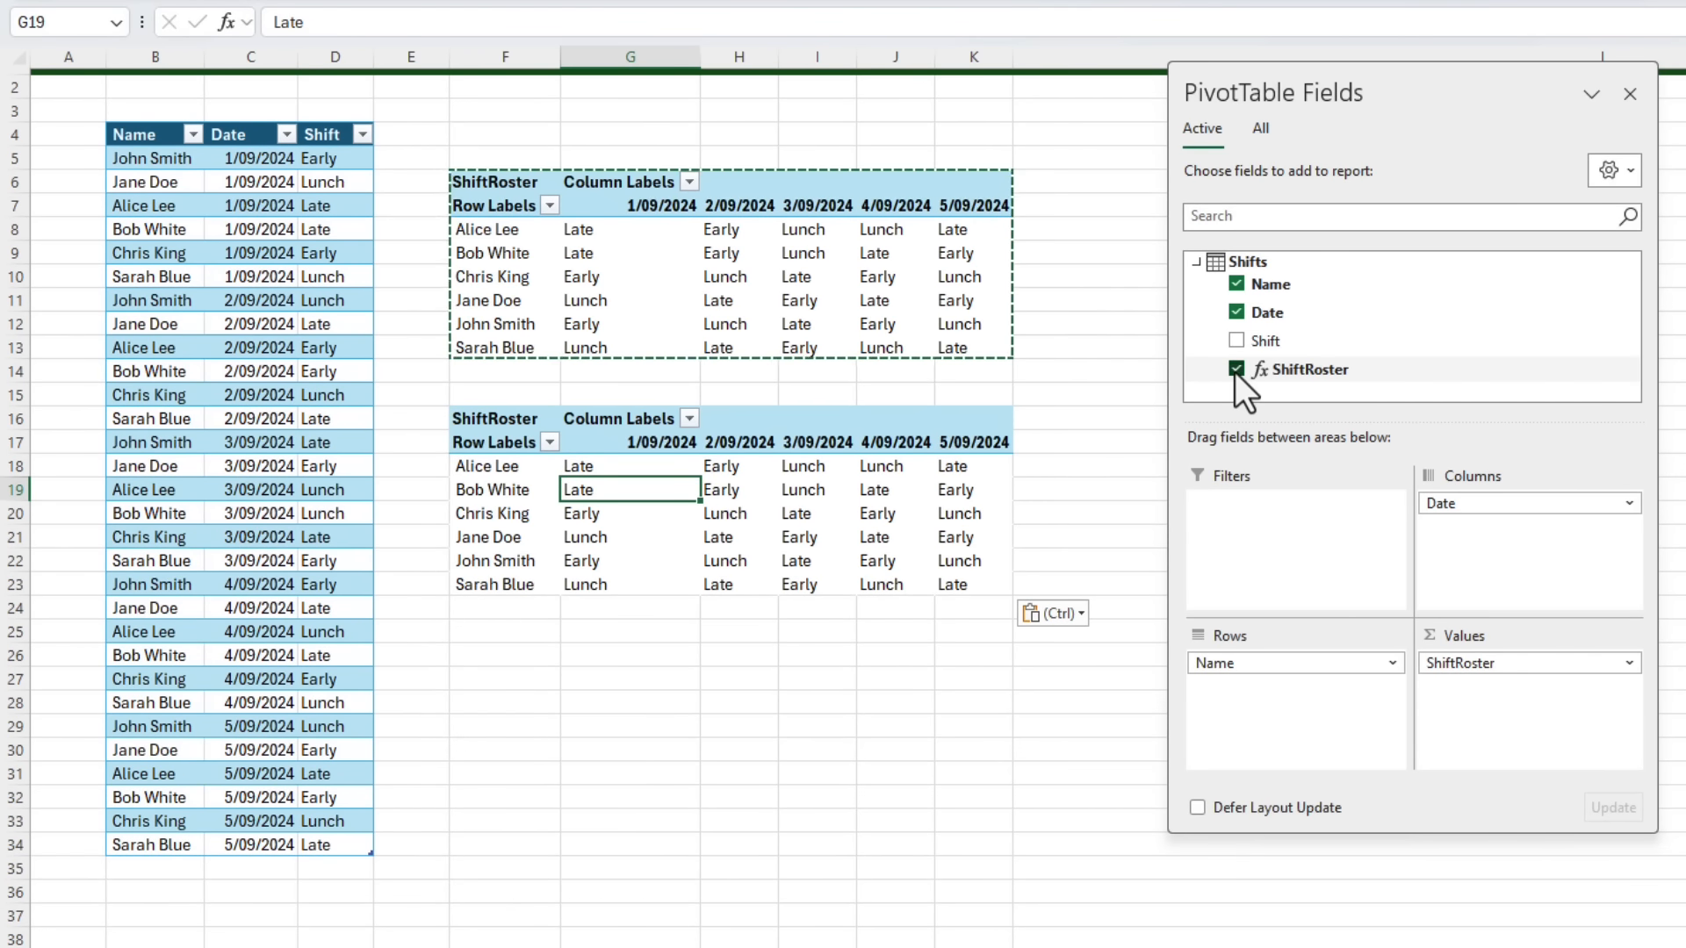
pyautogui.click(1236, 370)
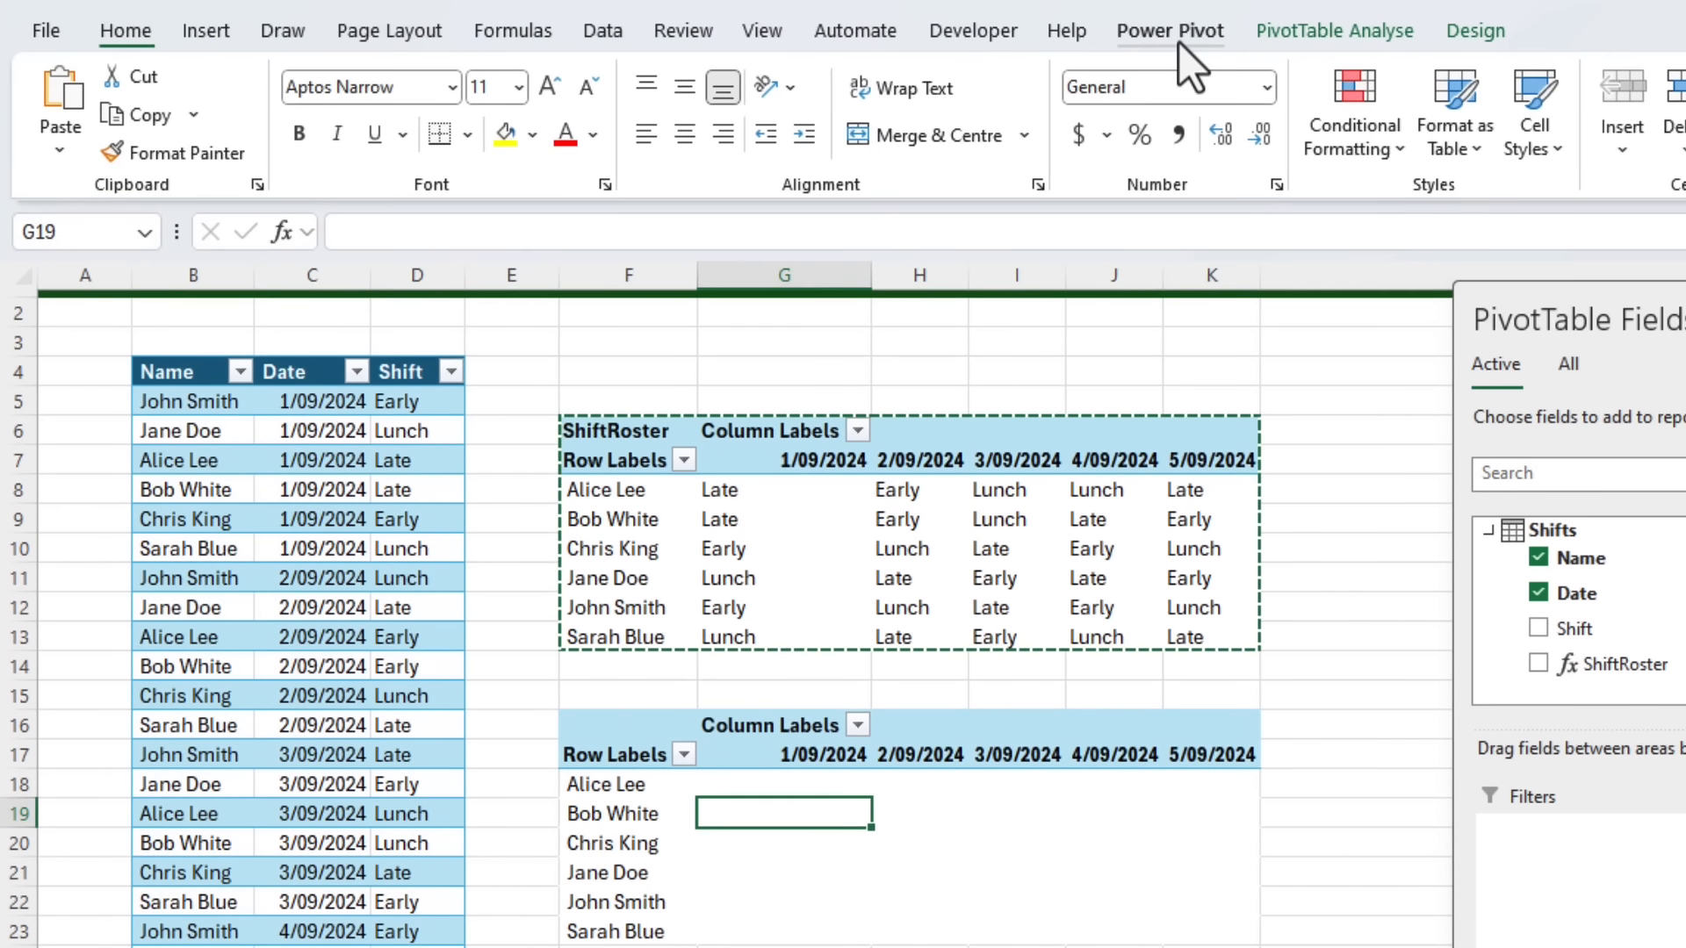
# Start a new Power Pivot measure on the Shifts table and name it StaffRoster.
pyautogui.click(1177, 35)
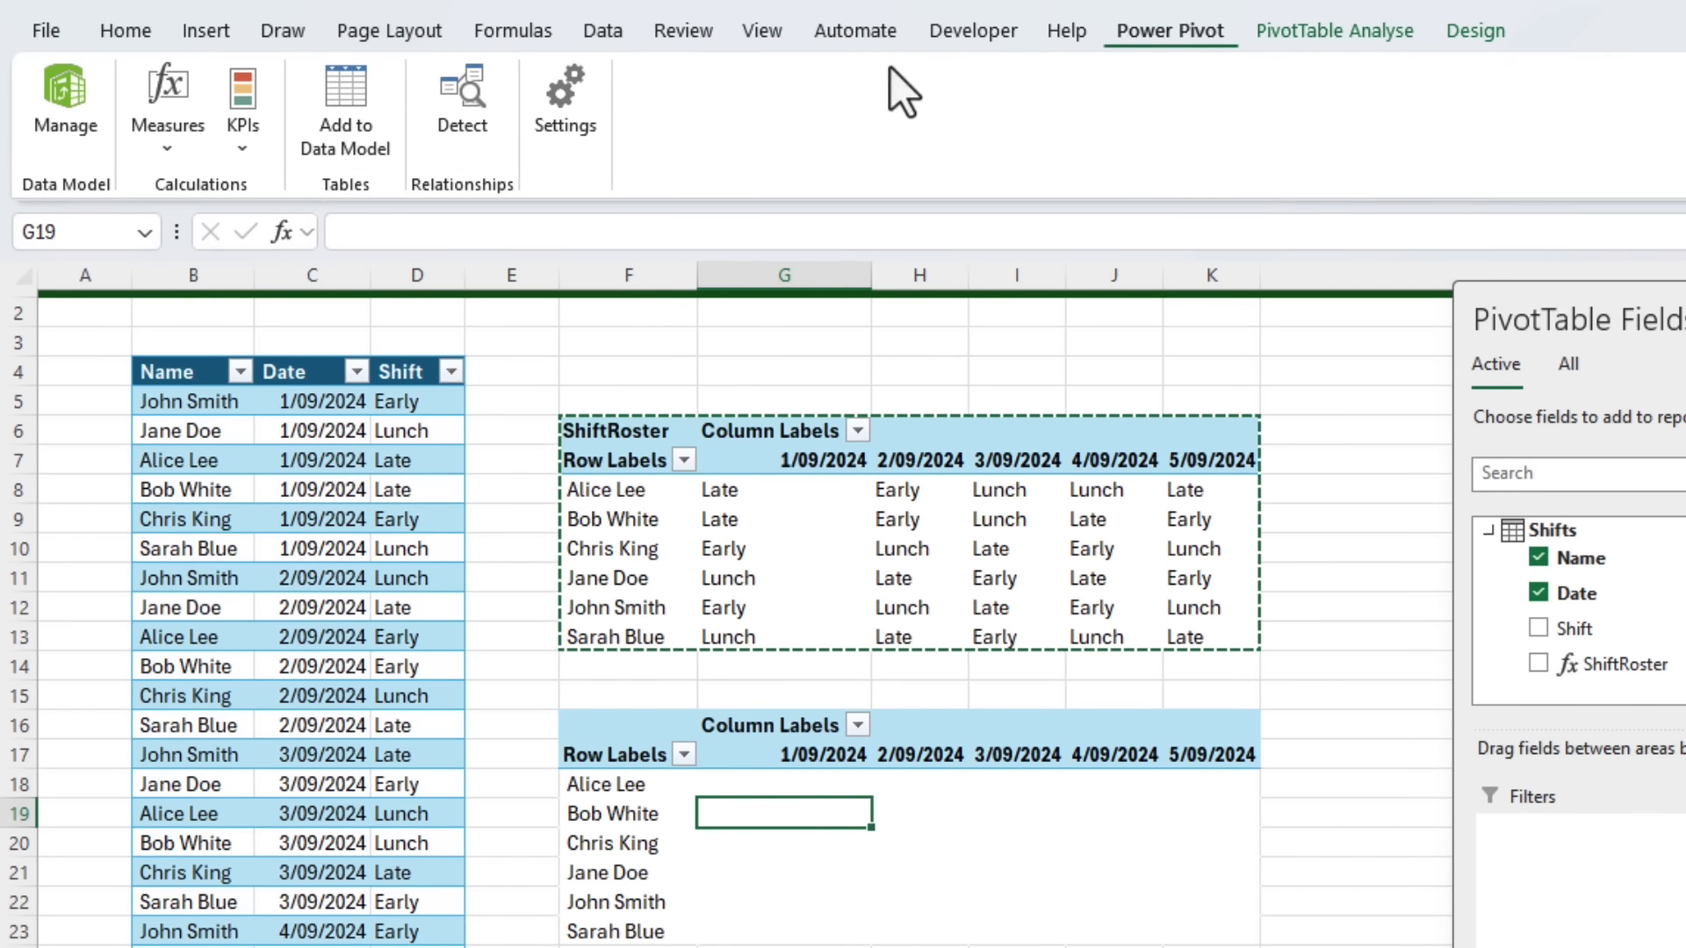
pyautogui.click(169, 133)
pyautogui.click(203, 192)
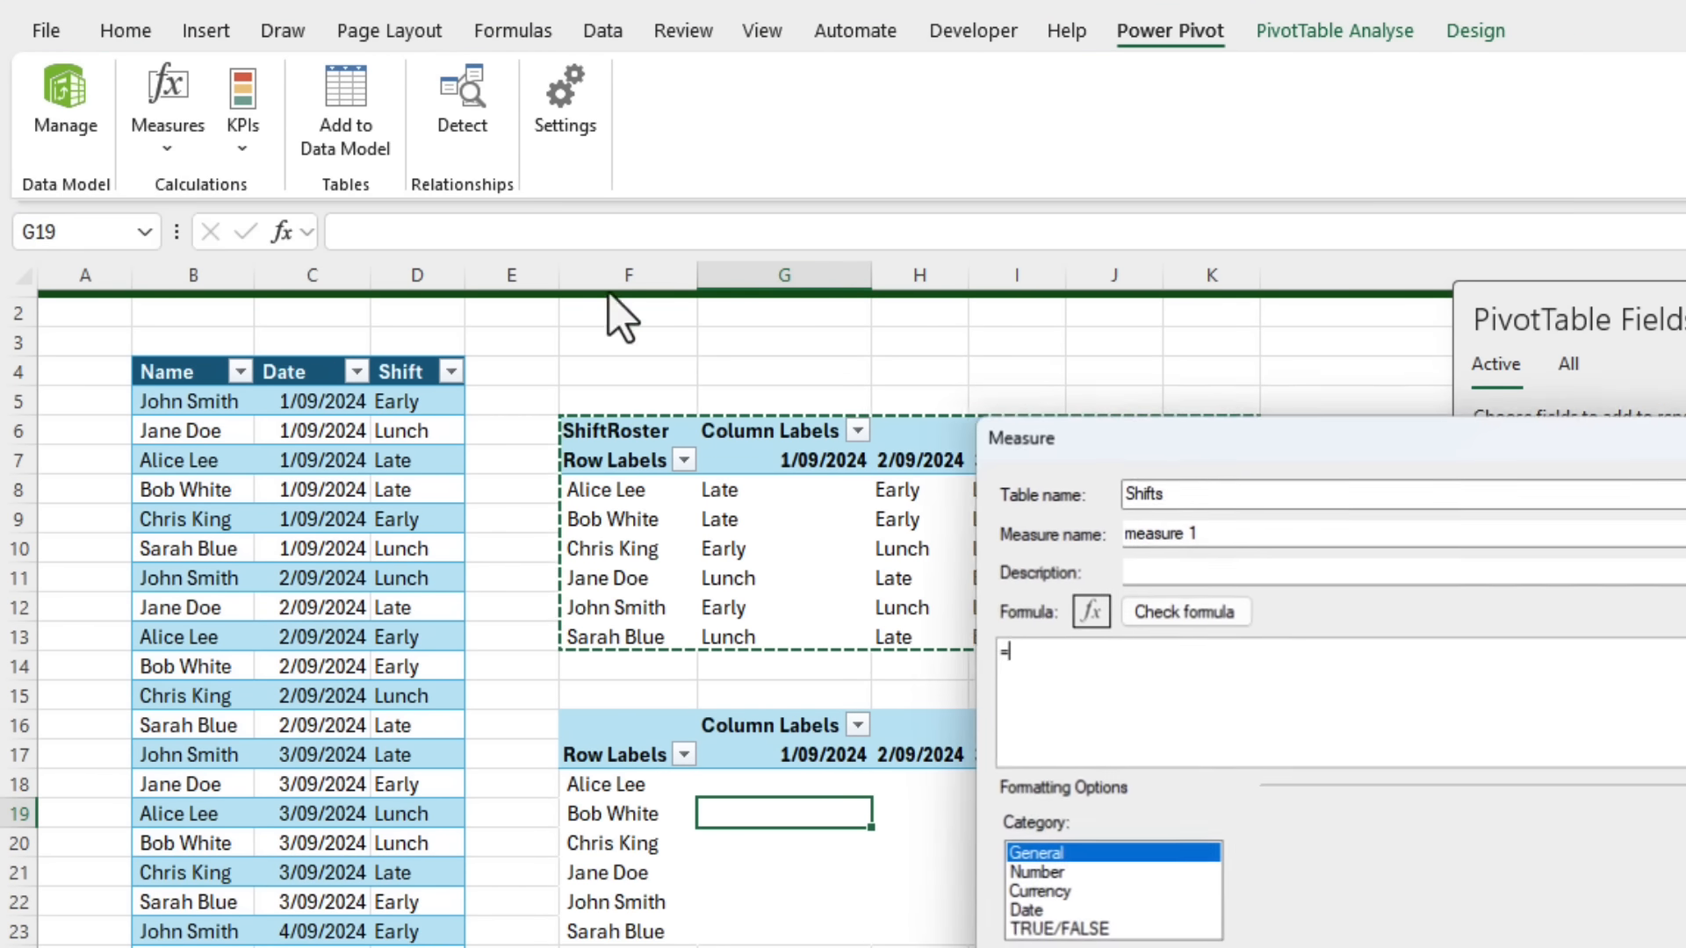
pyautogui.moveTo(1214, 451); pyautogui.dragTo(736, 412)
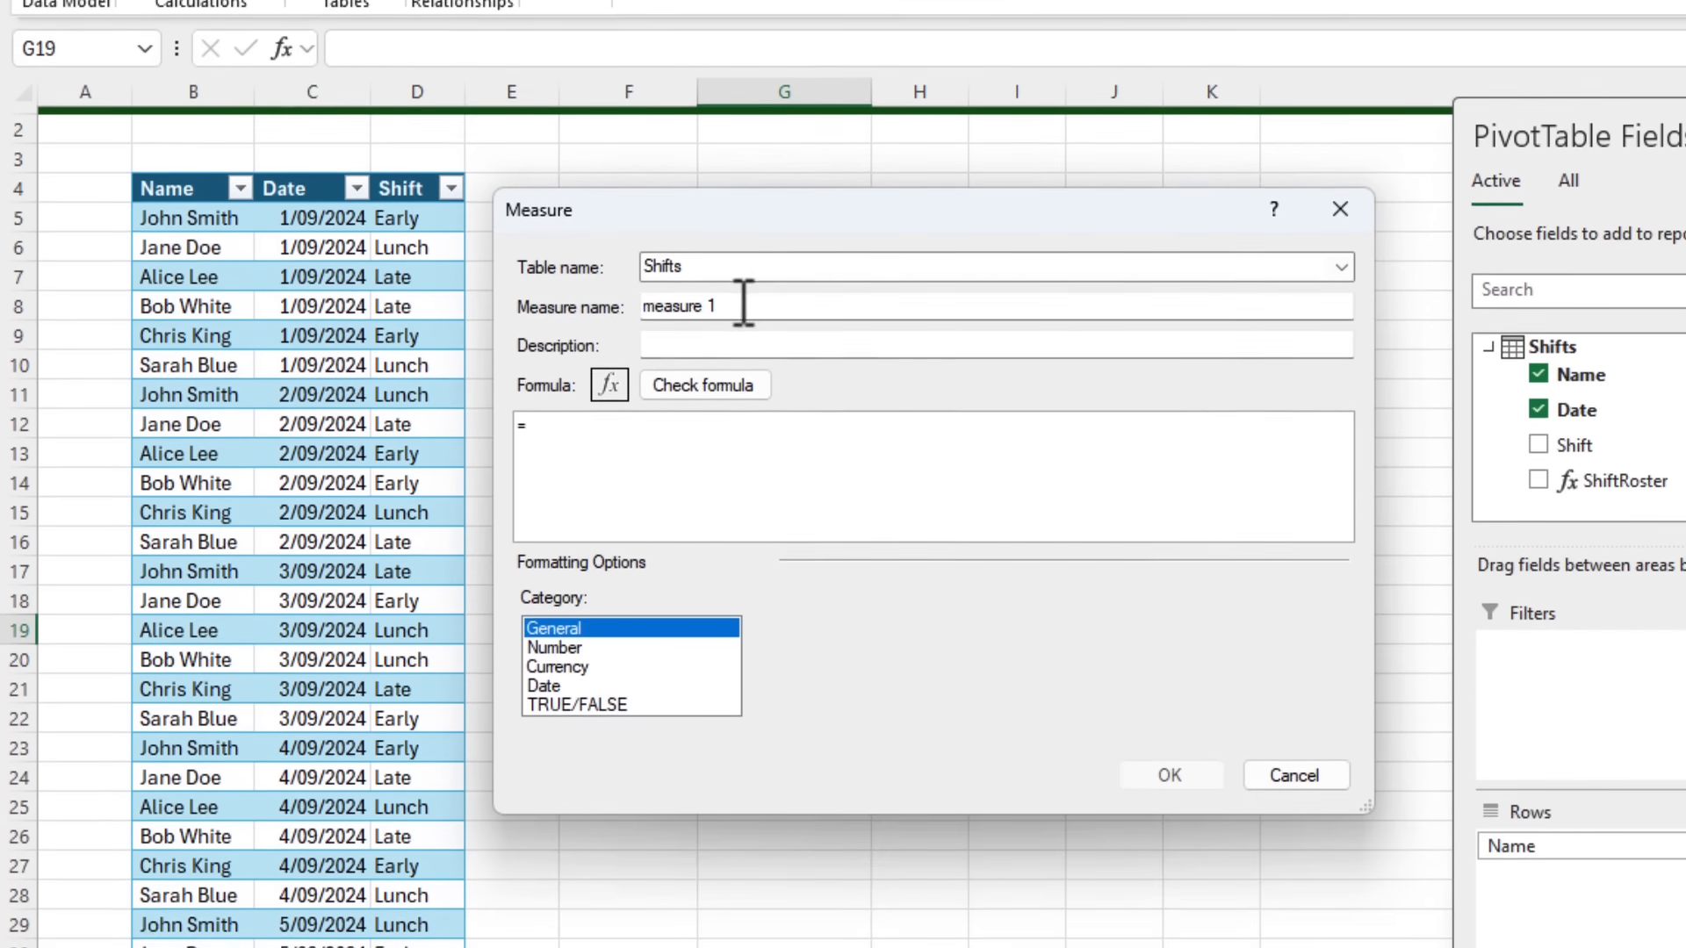
pyautogui.tripleClick(744, 306)
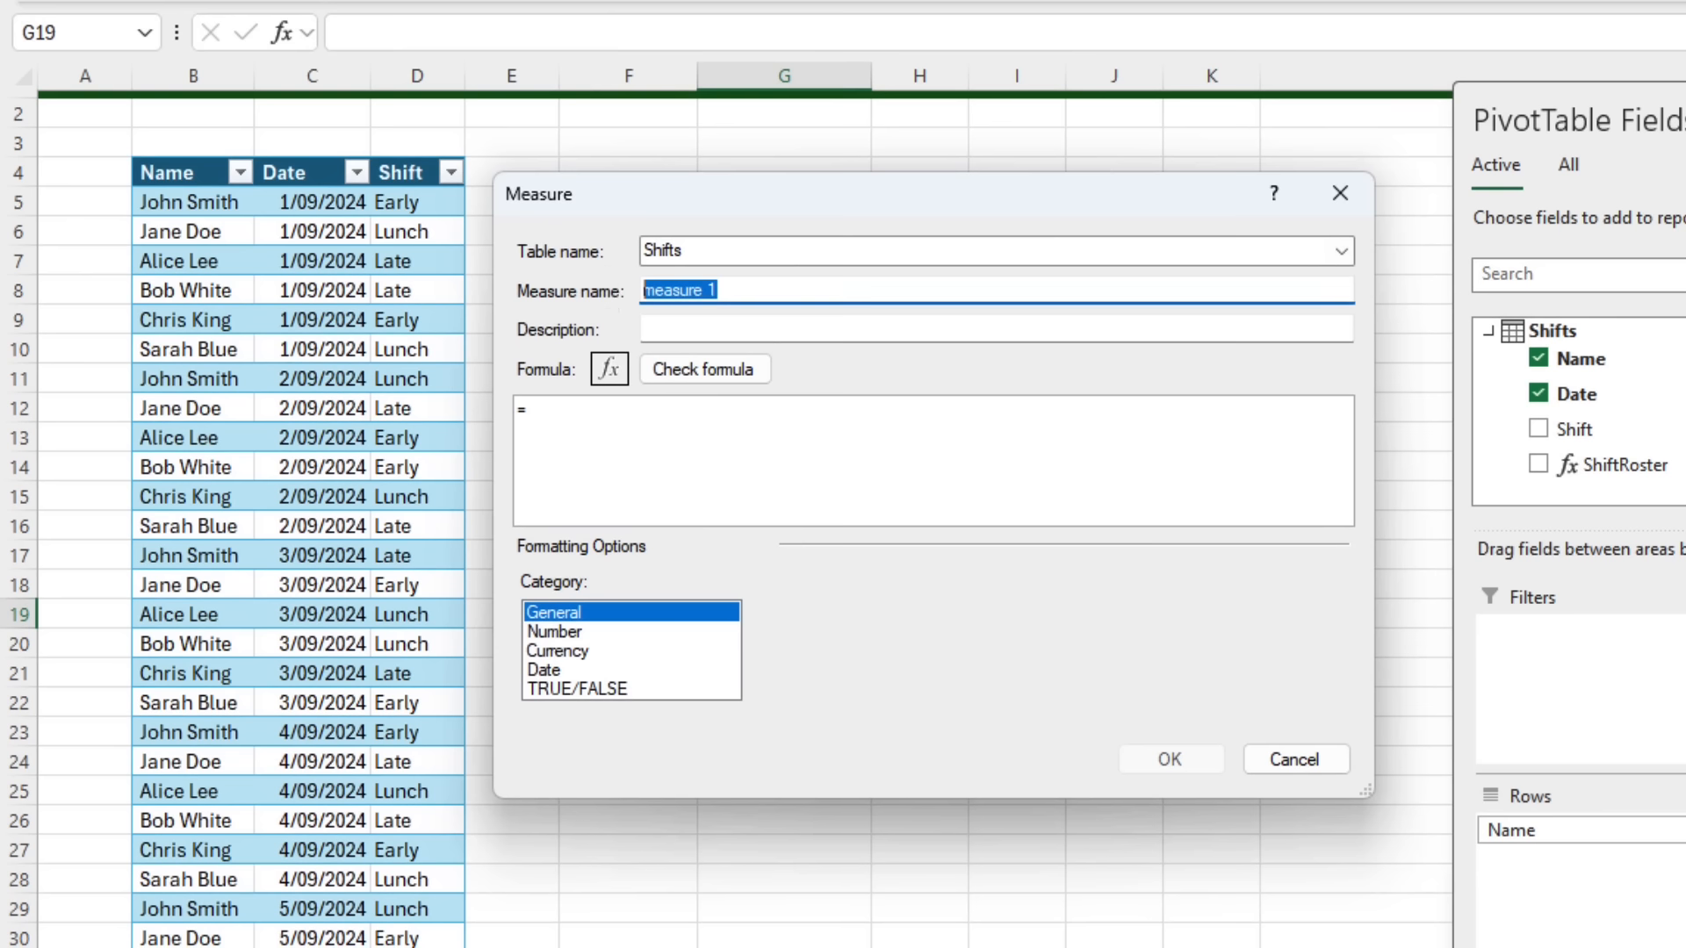
pyautogui.write('StaffRoster')
# Begin the measure formula with =CONCATENATEX(Shifts, Shifts[Name], using Shifts as the table and the Name column as the expression.
pyautogui.click(792, 514)
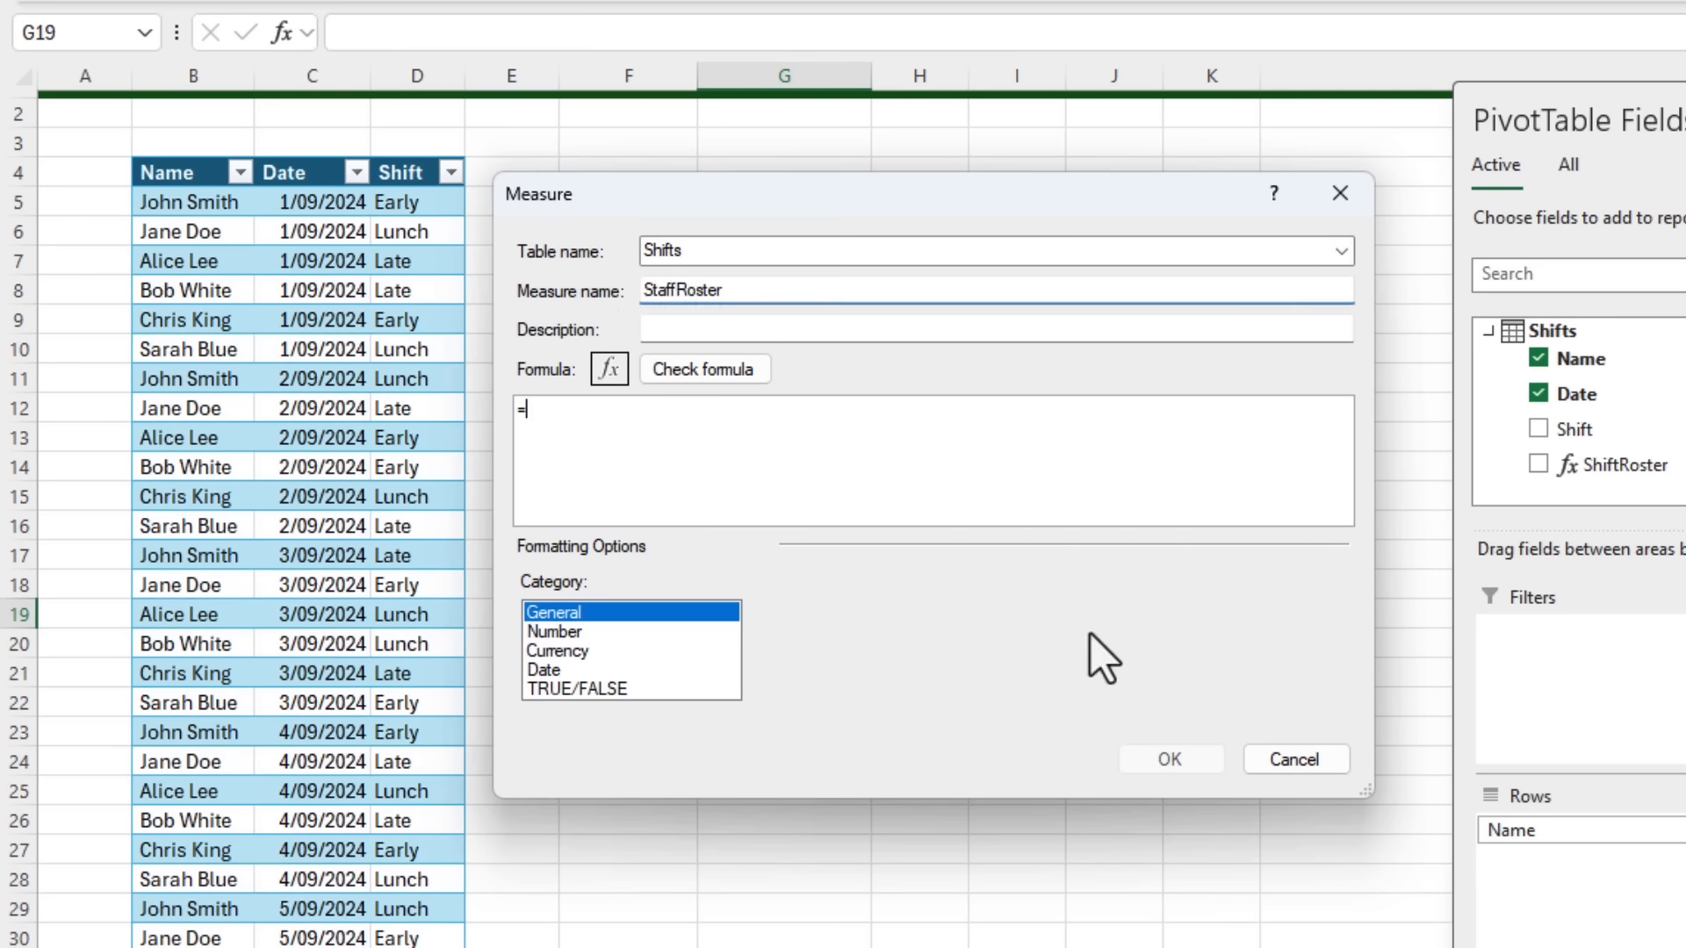
pyautogui.write('conc')
pyautogui.press('Down')
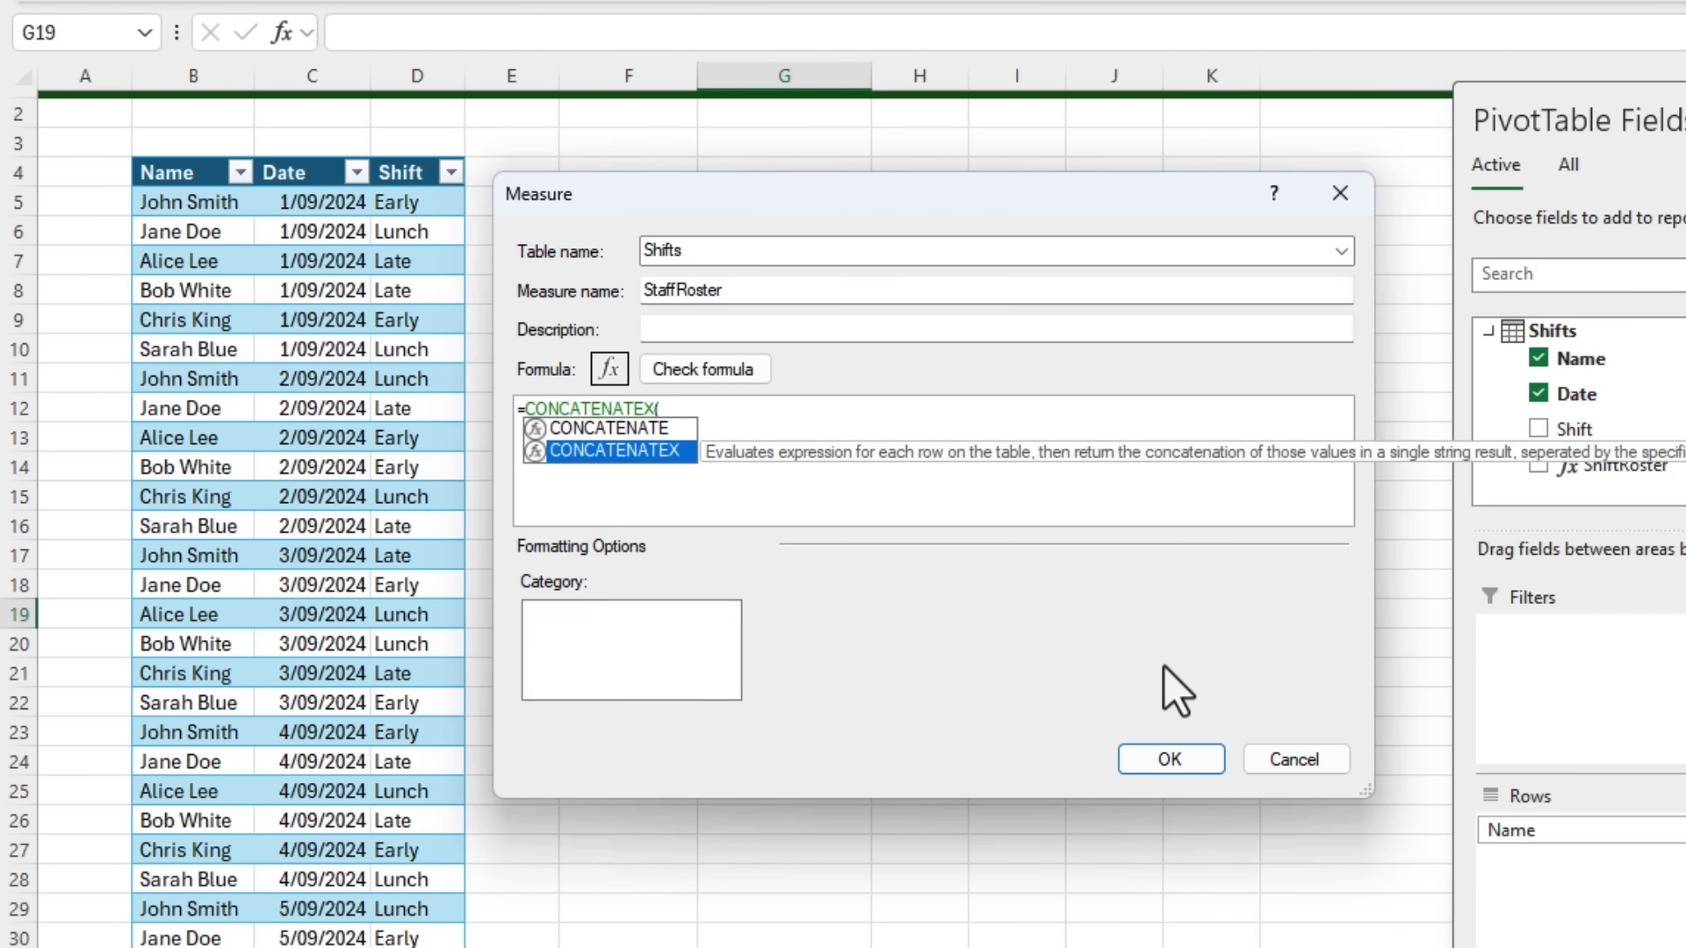
pyautogui.press('Tab')
pyautogui.write('shif')
pyautogui.press('Tab')
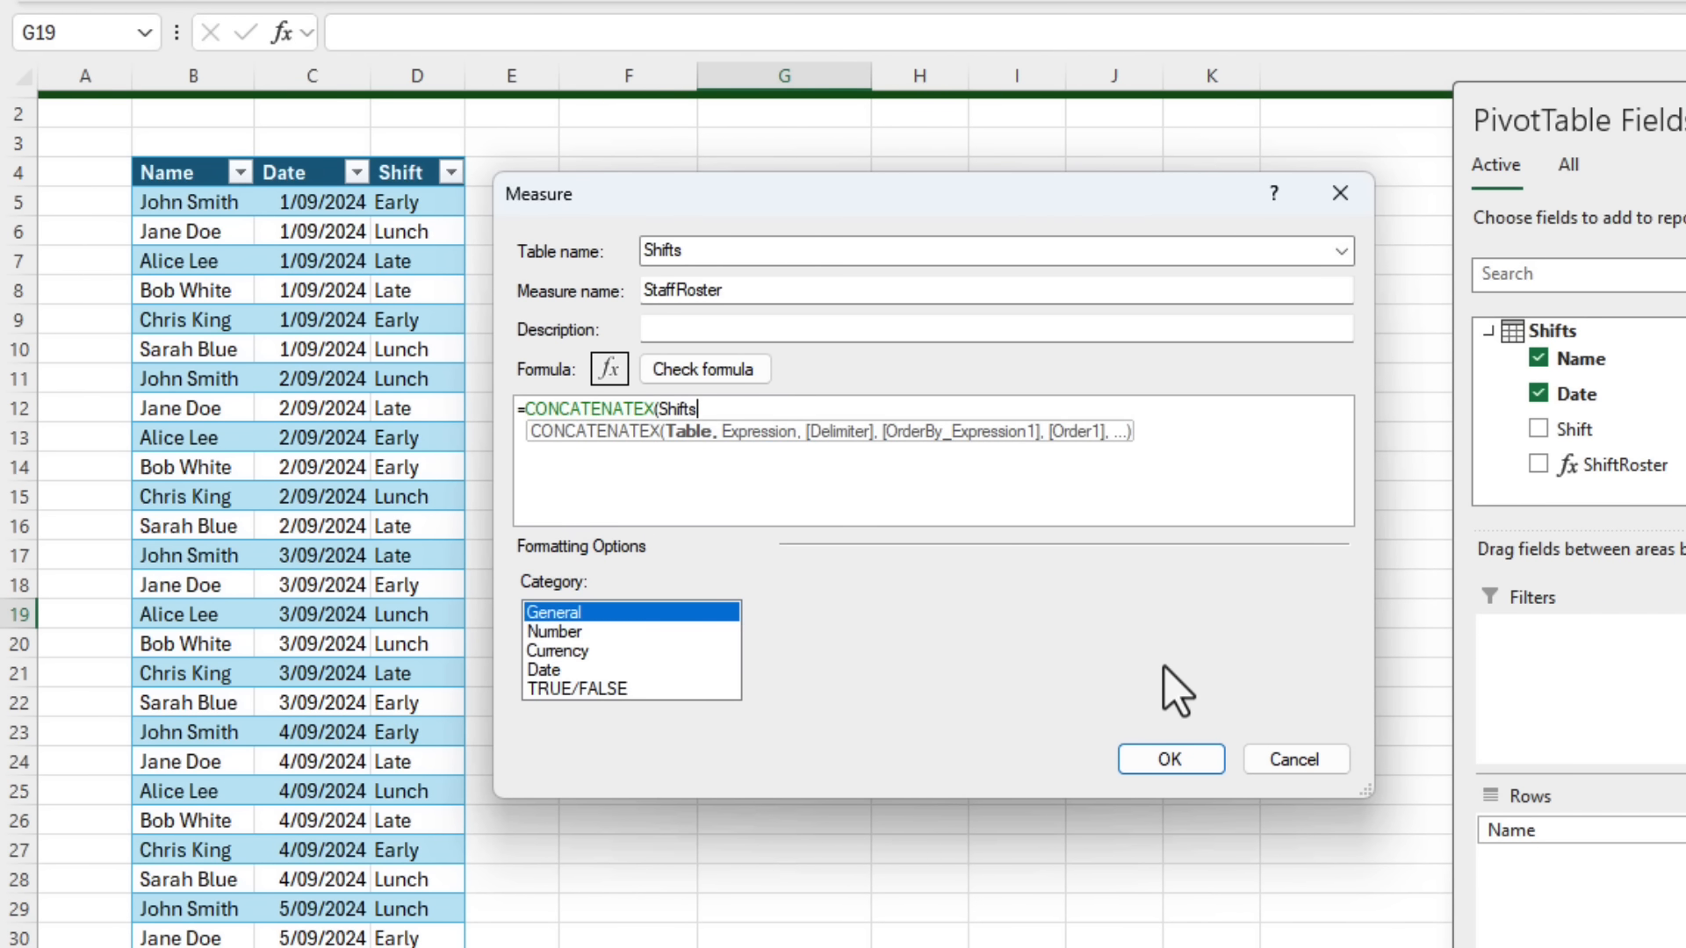
pyautogui.write(', shi')
pyautogui.press('Down')
pyautogui.press('Down')
pyautogui.press('Down')
pyautogui.press('Down')
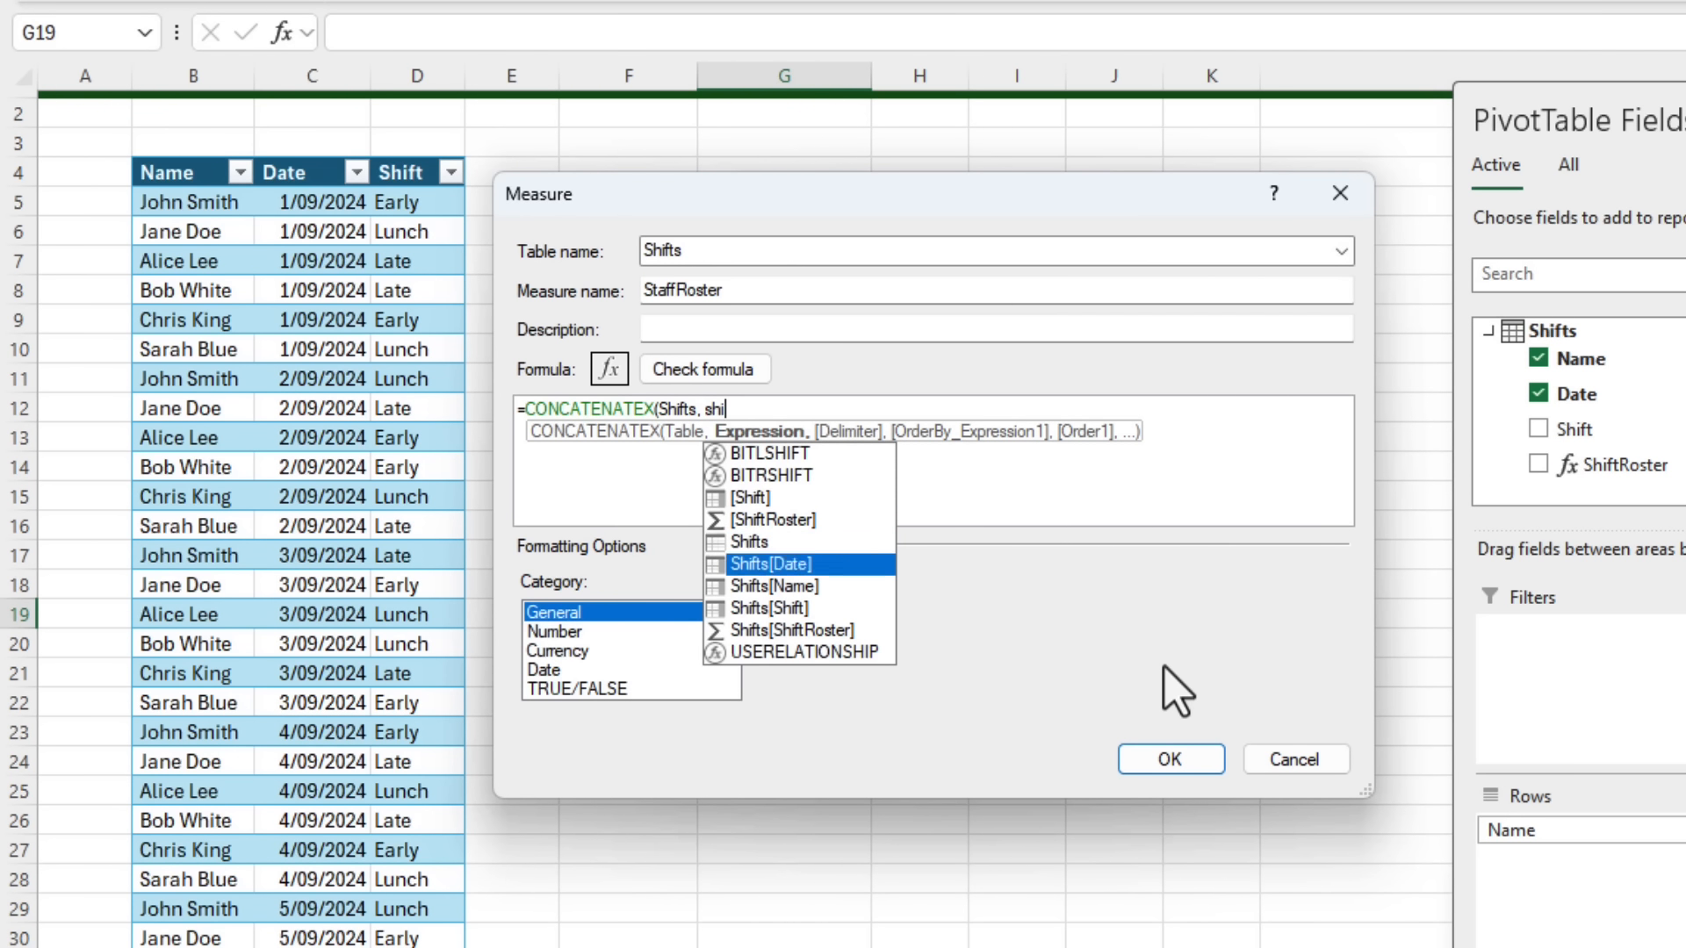
pyautogui.press('Tab')
# Complete the CONCATENATEX formula with the delimiter ", " and ordering by Shifts[Name], ASC.
pyautogui.write(',')
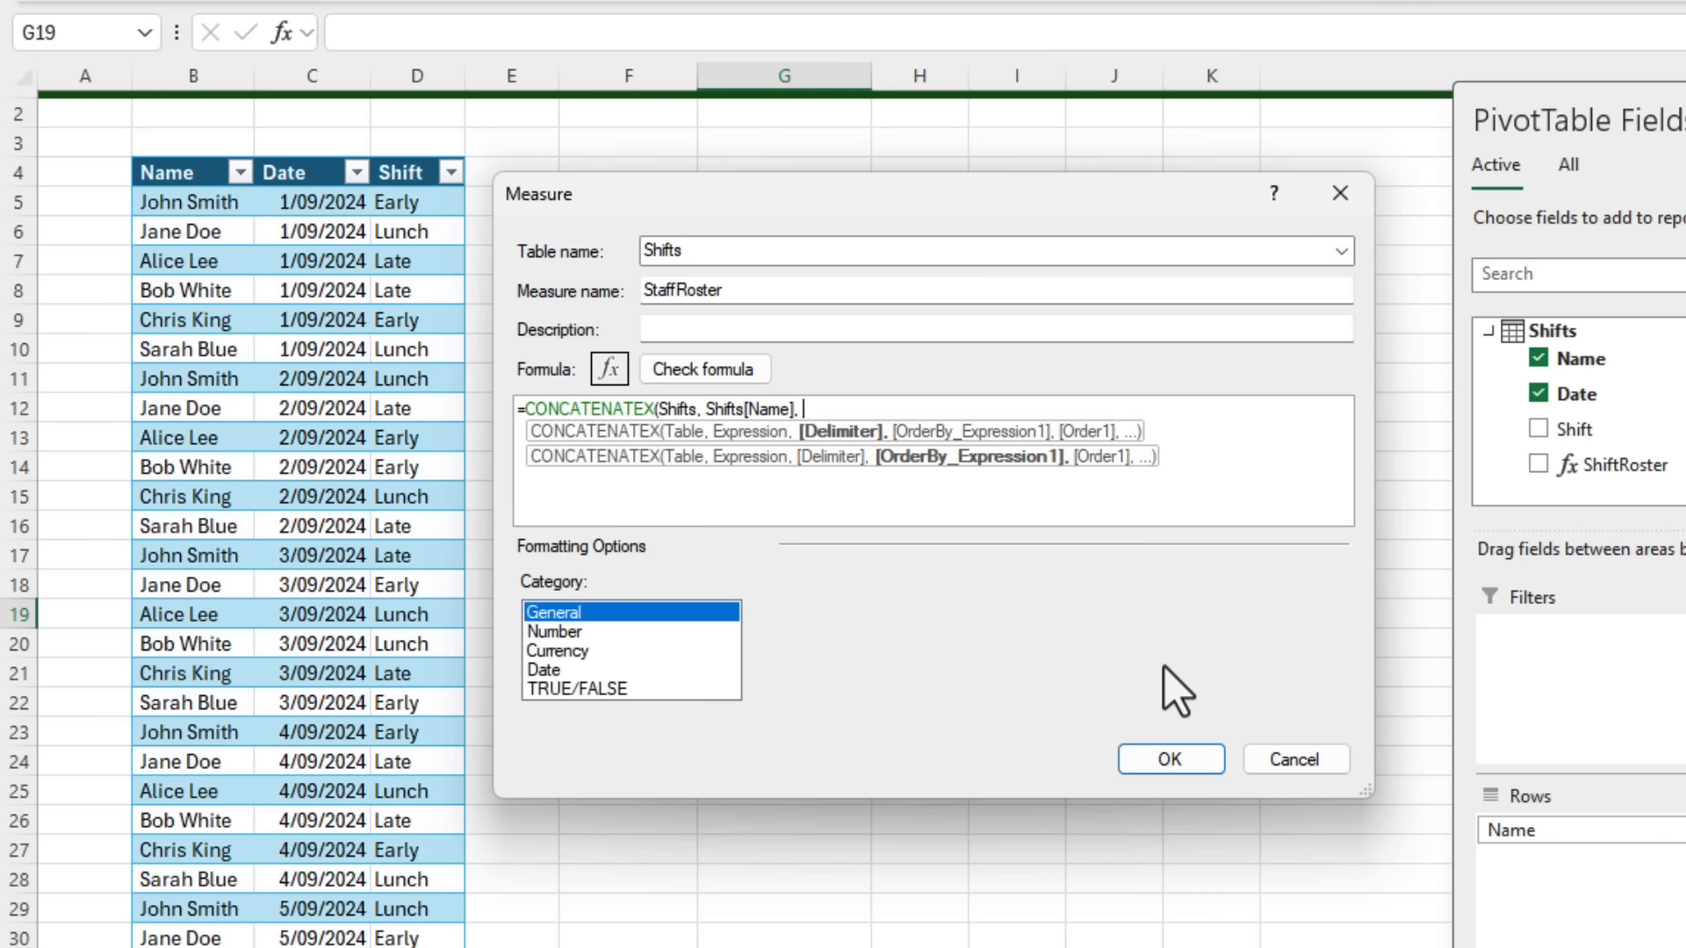
pyautogui.write(' "')
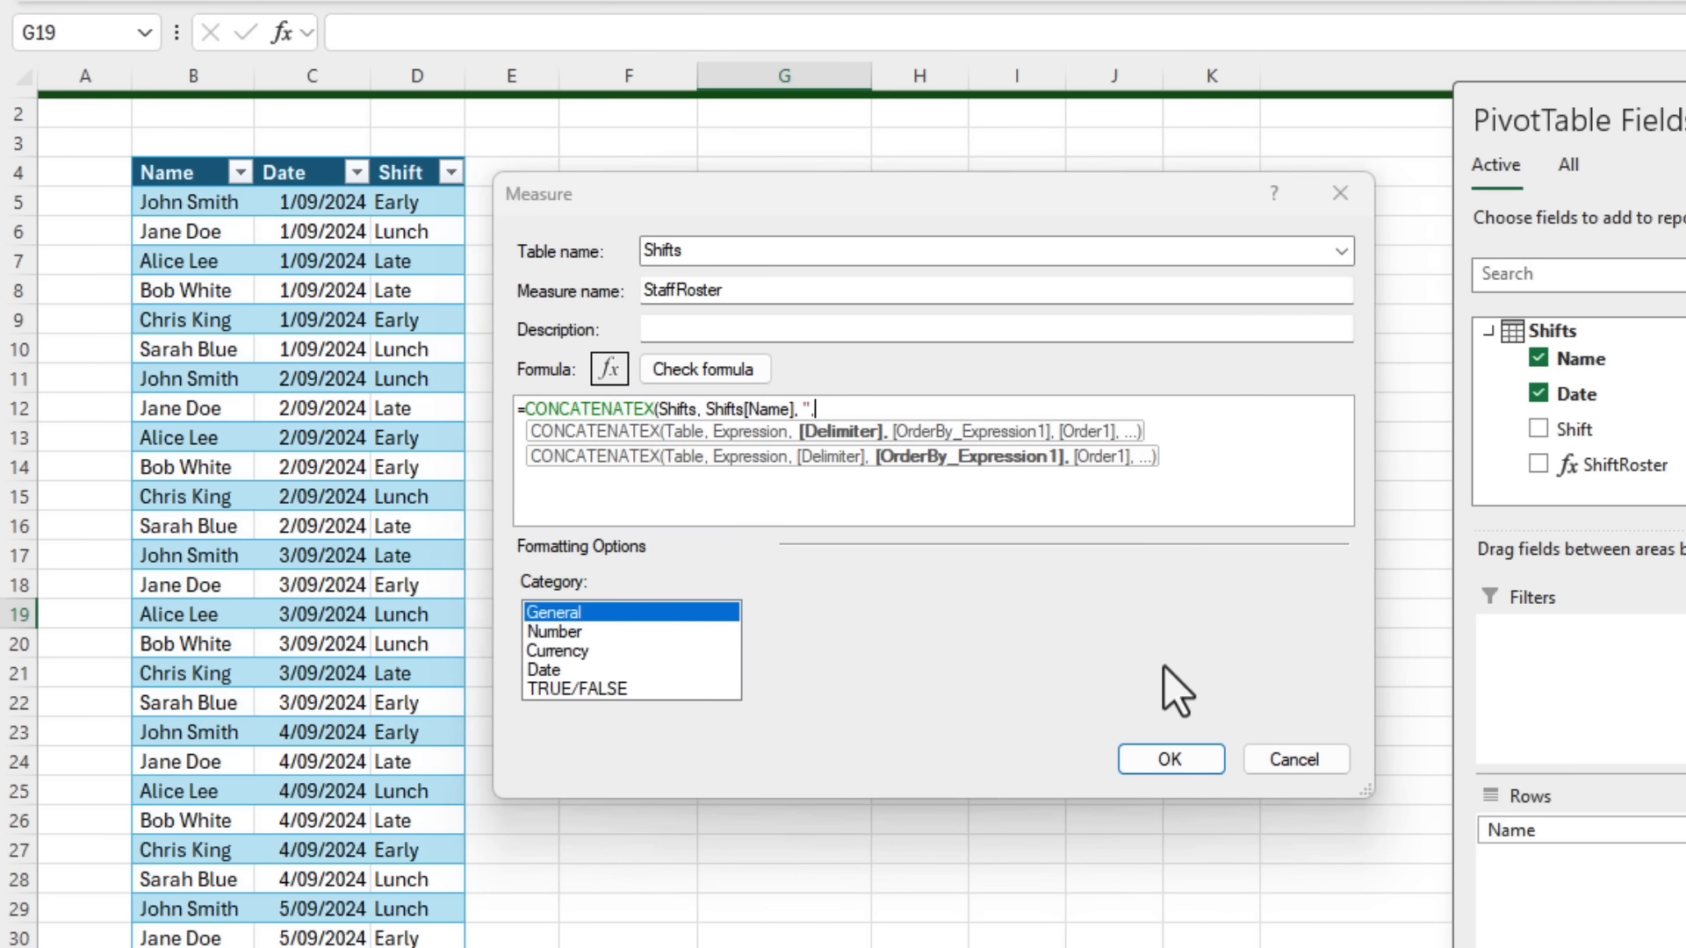
pyautogui.write(', "')
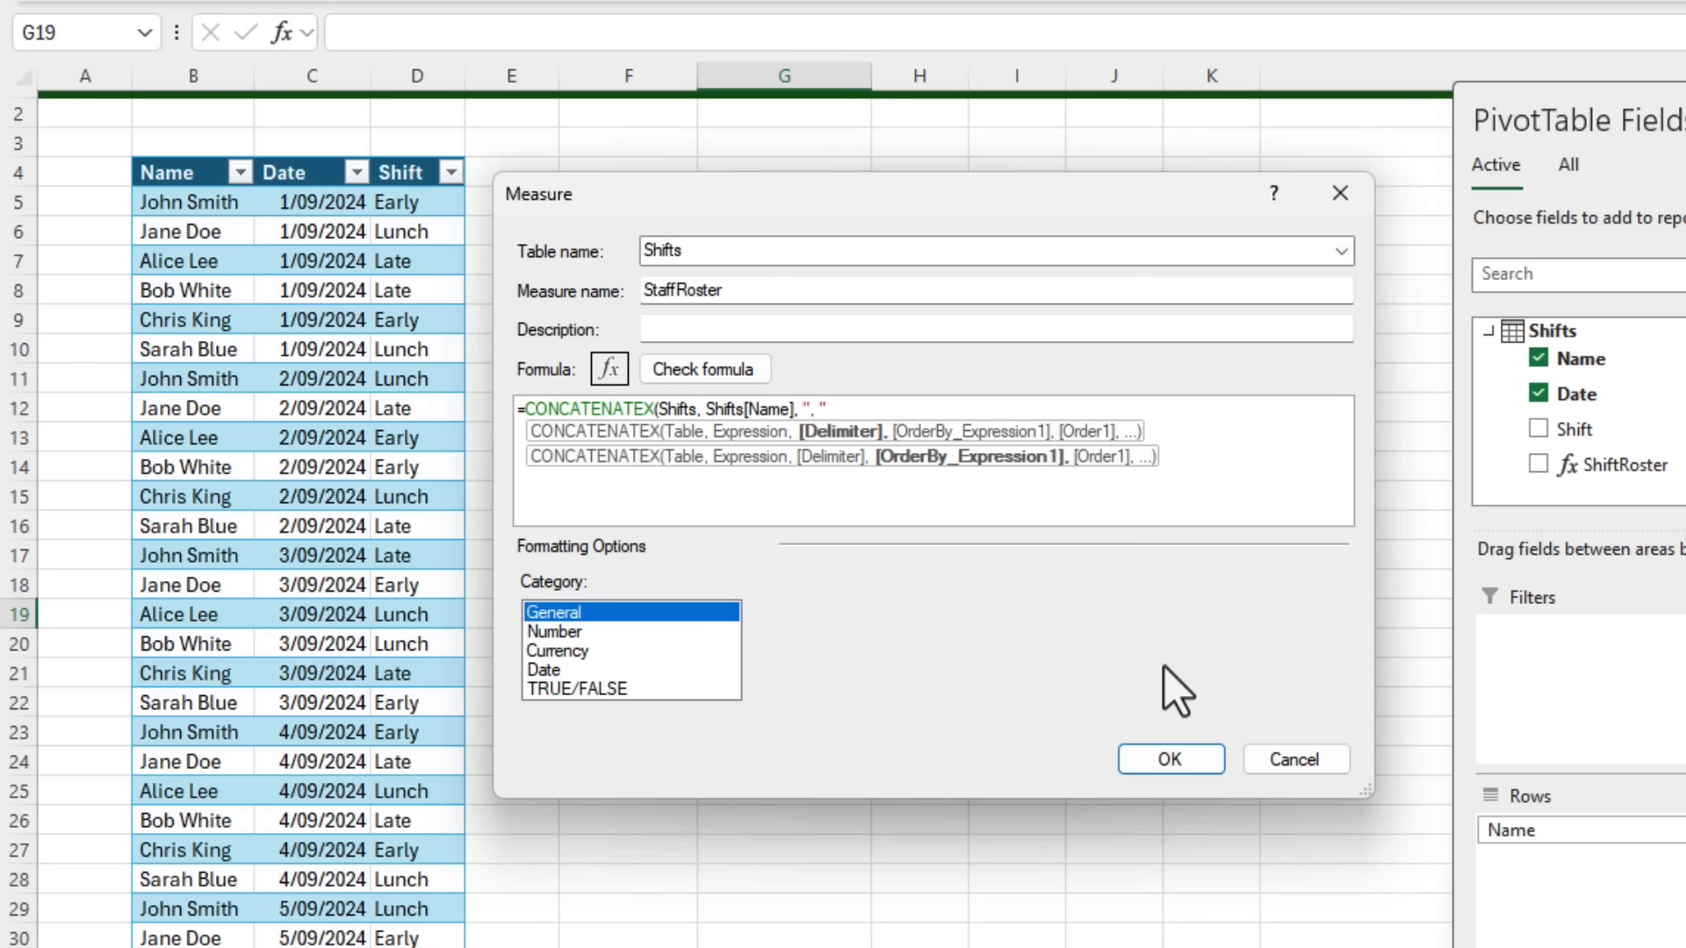
pyautogui.write(',')
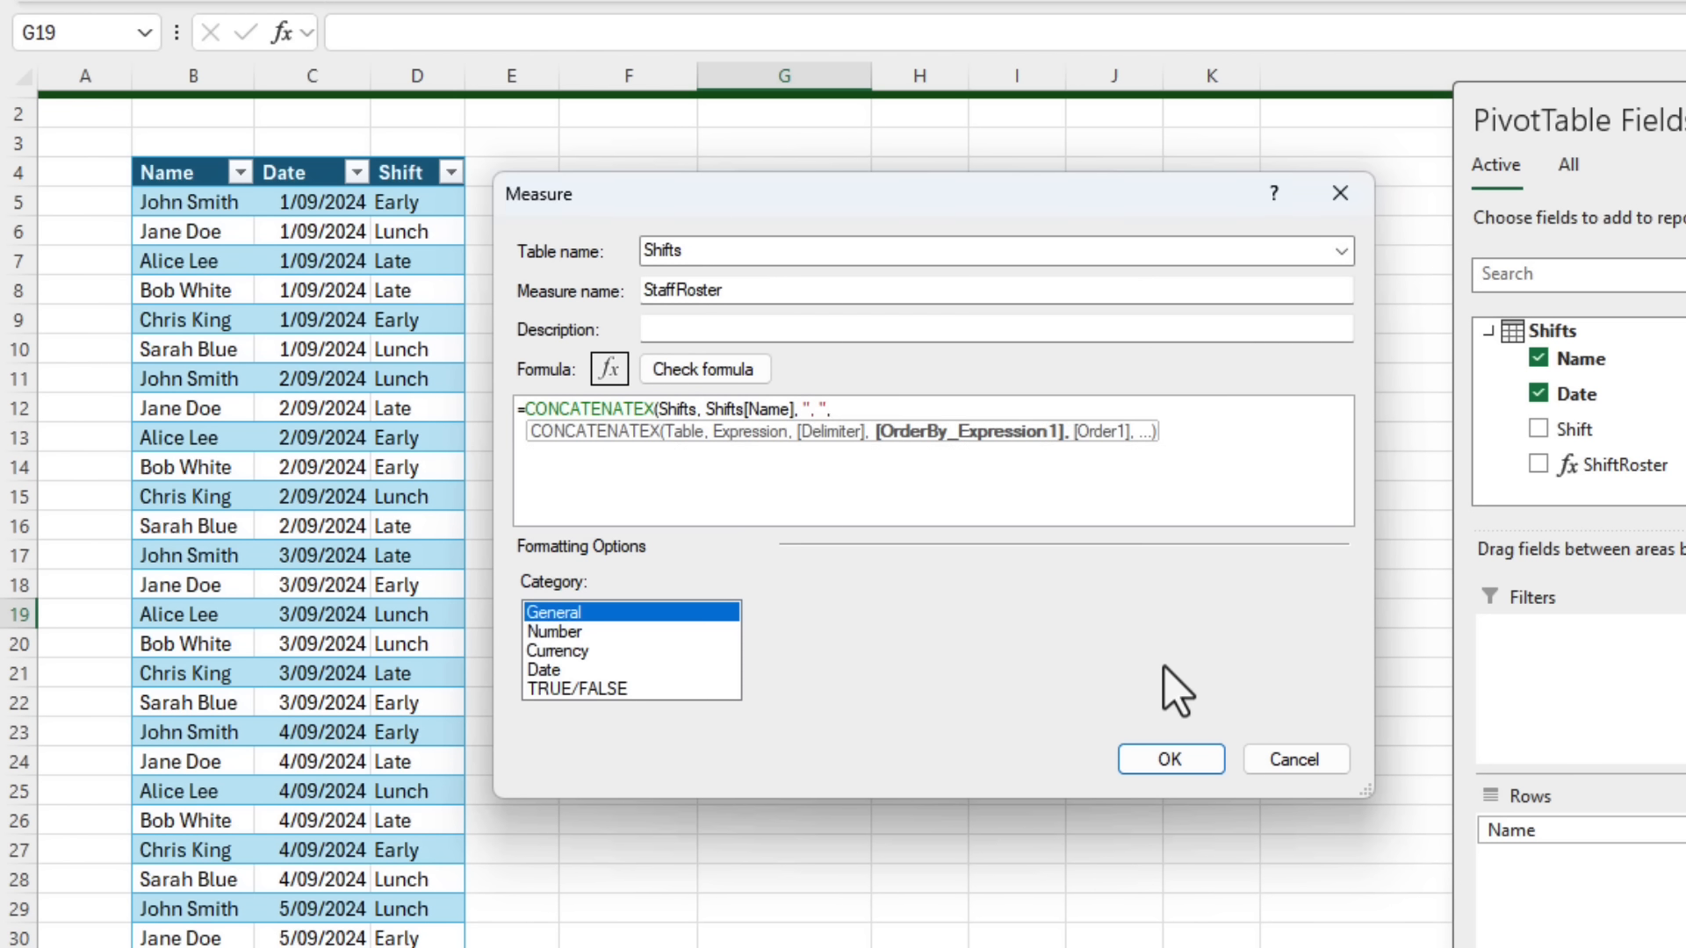
pyautogui.write('shi')
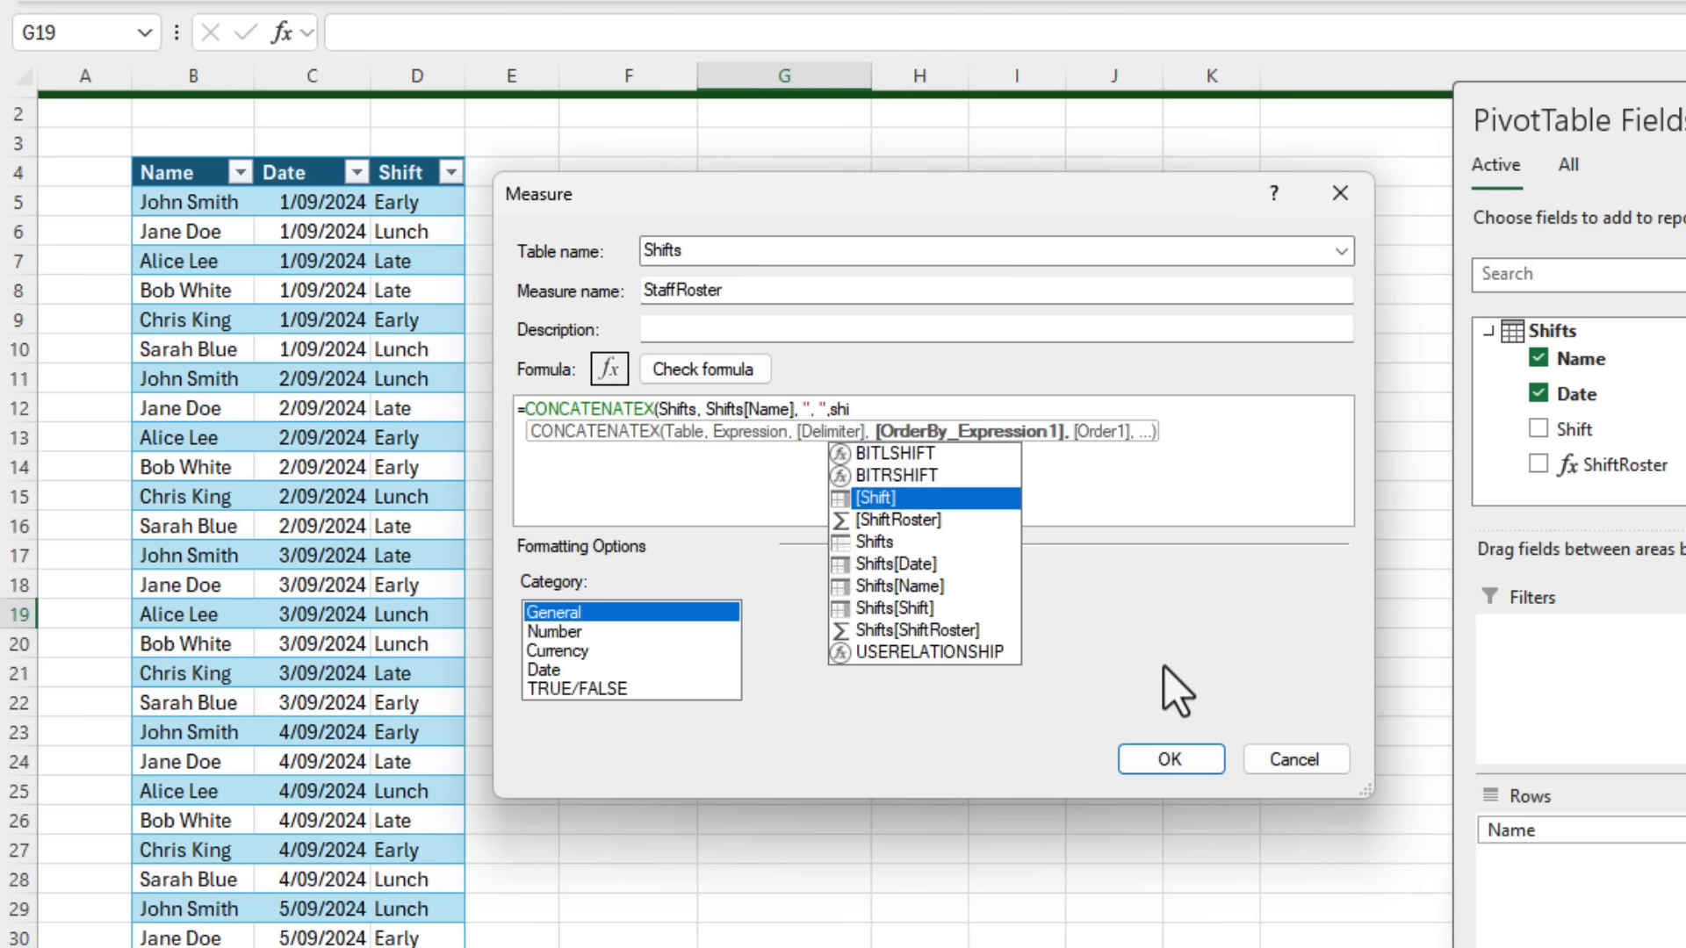
pyautogui.press('Down')
pyautogui.press('Down')
pyautogui.press('Down')
pyautogui.press('Down')
pyautogui.press('Tab')
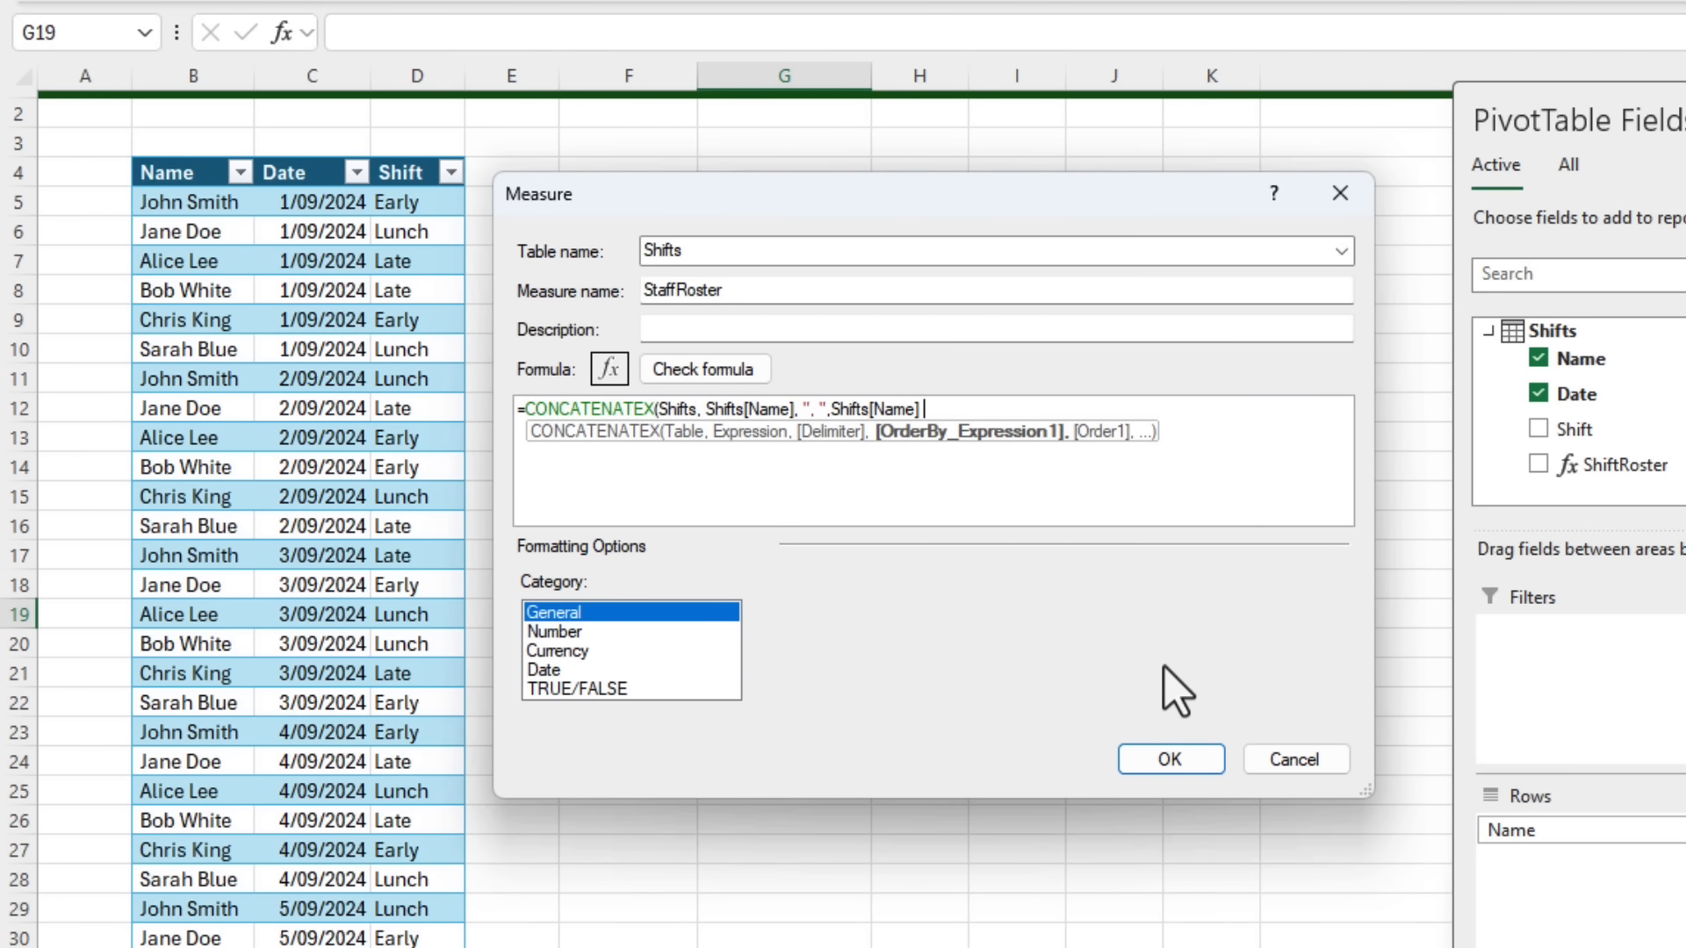
pyautogui.write(', a')
pyautogui.press('Tab')
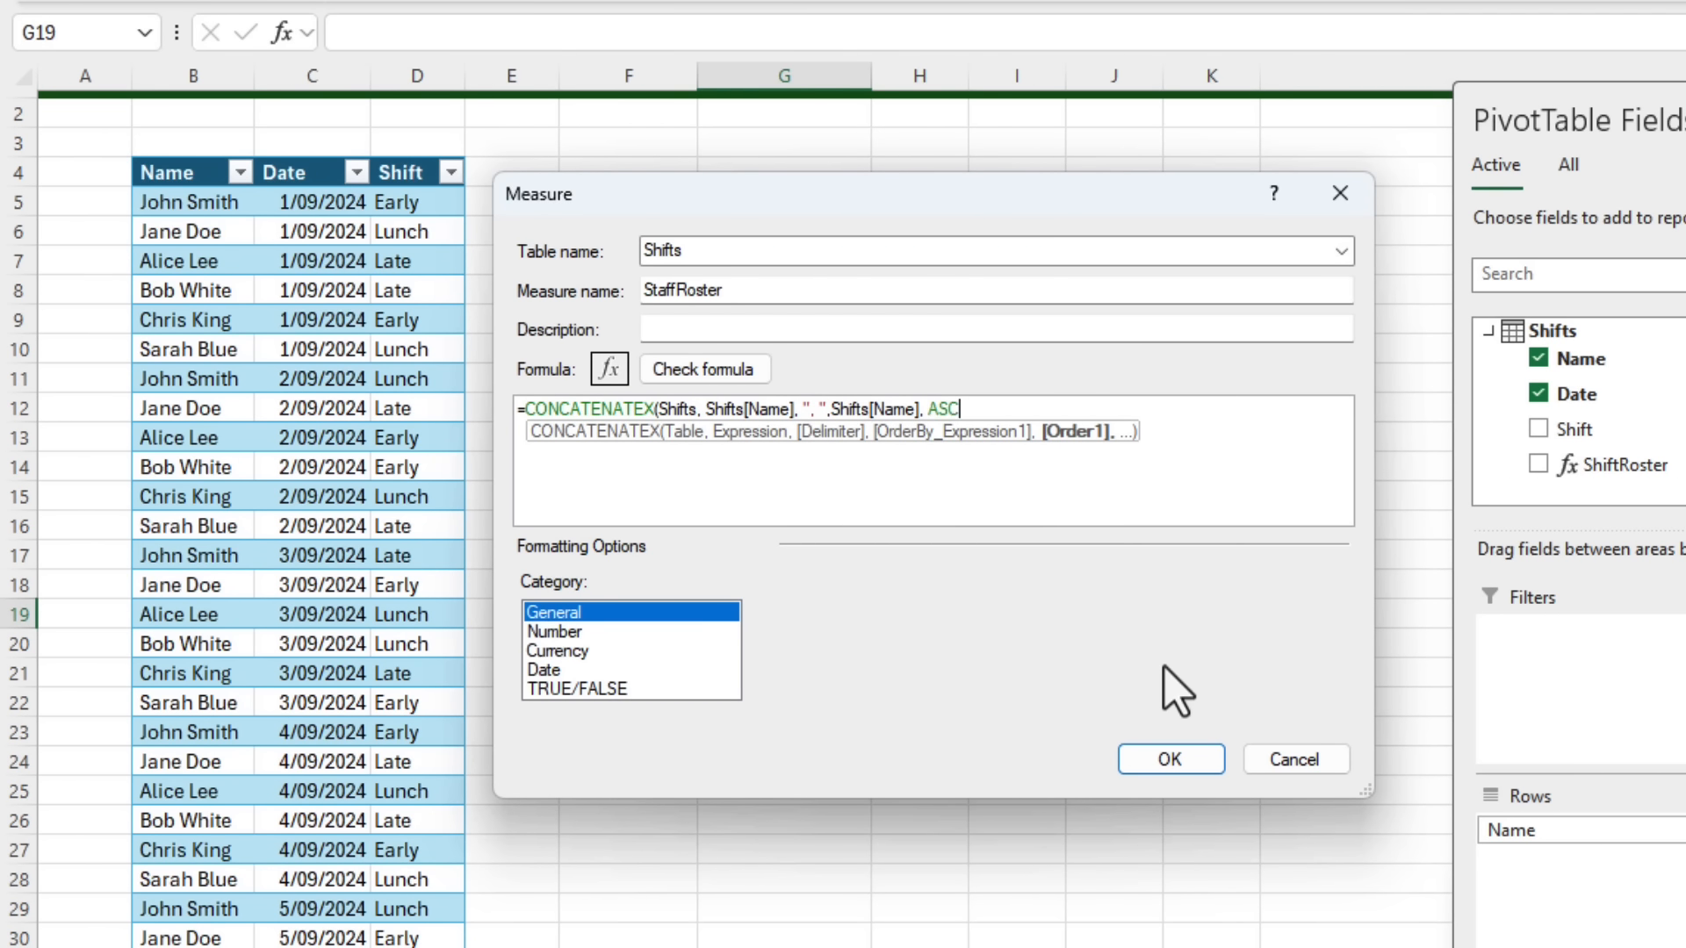
pyautogui.write(')')
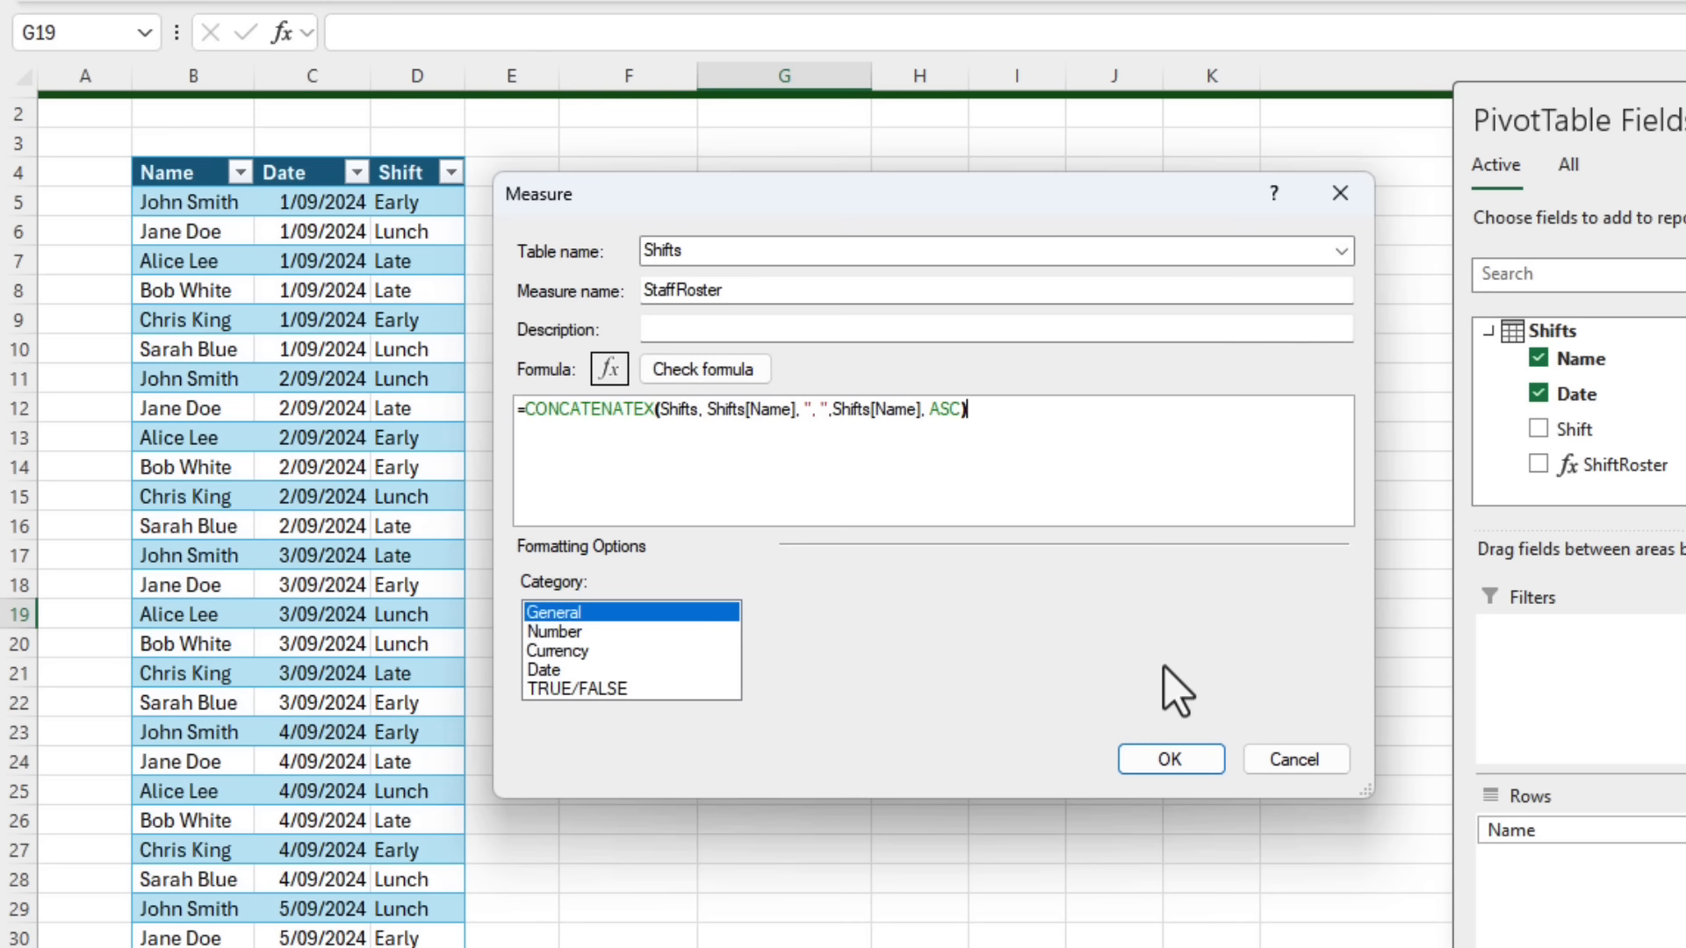
# Check the measure formula for errors and create the StaffRoster measure.
pyautogui.click(725, 380)
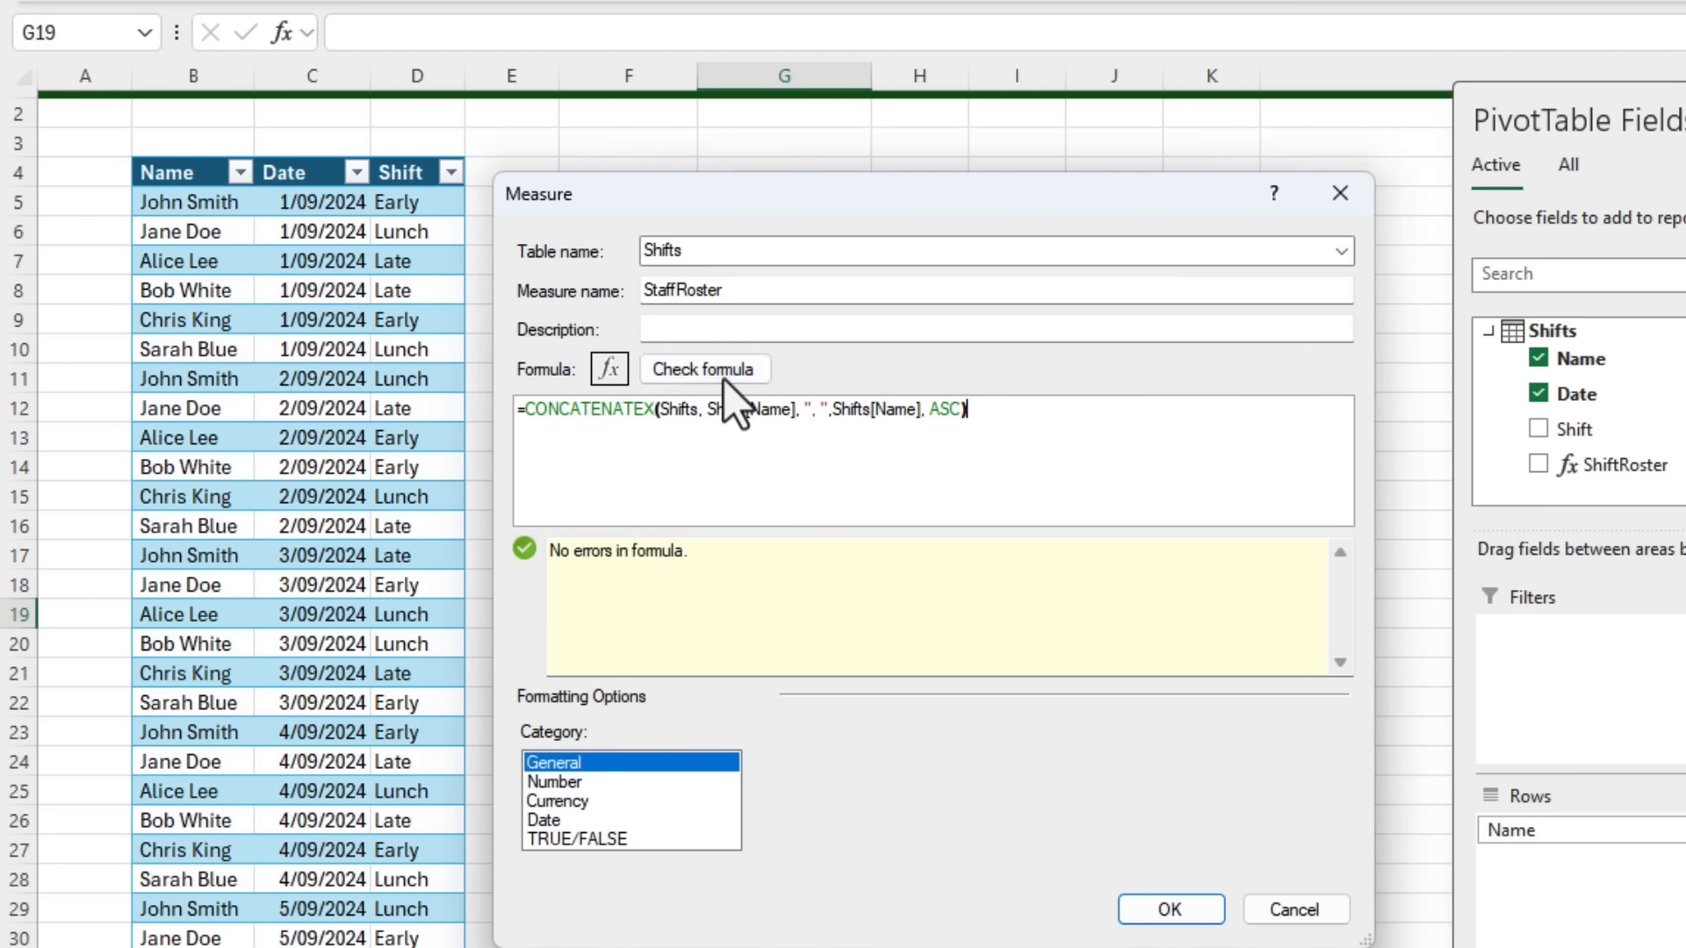
pyautogui.click(1170, 909)
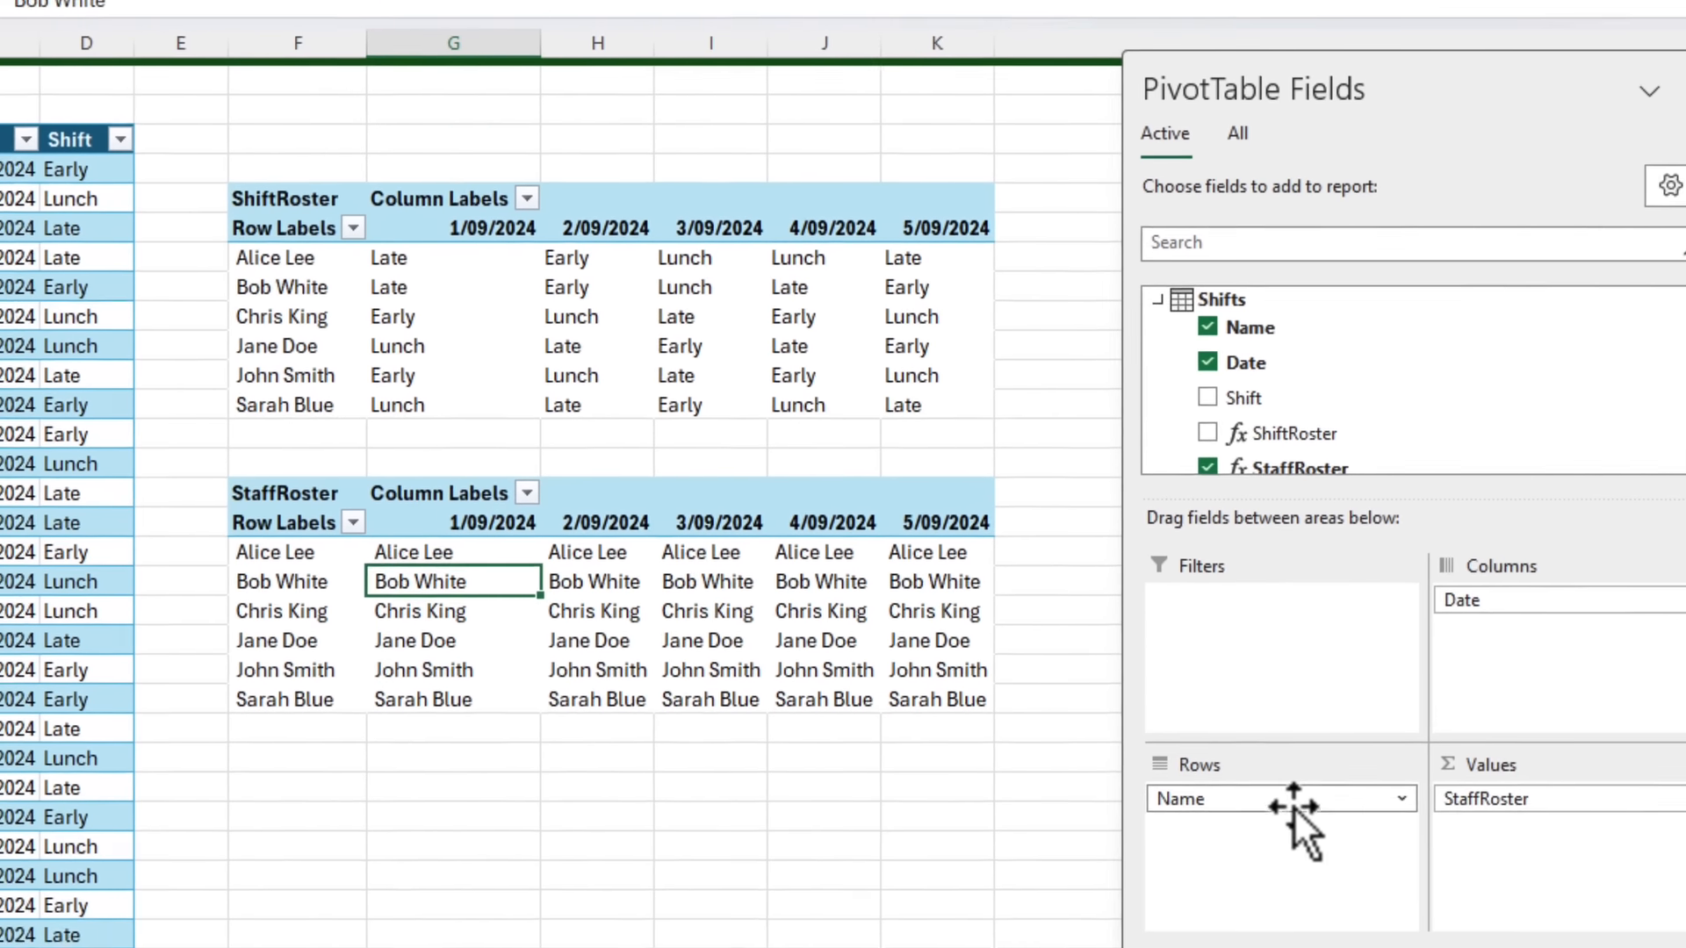
# Replace Name with Shift in the Rows of the StaffRoster PivotTable, and move the field list clear of the table.
pyautogui.moveTo(1611, 831); pyautogui.dragTo(1099, 859)
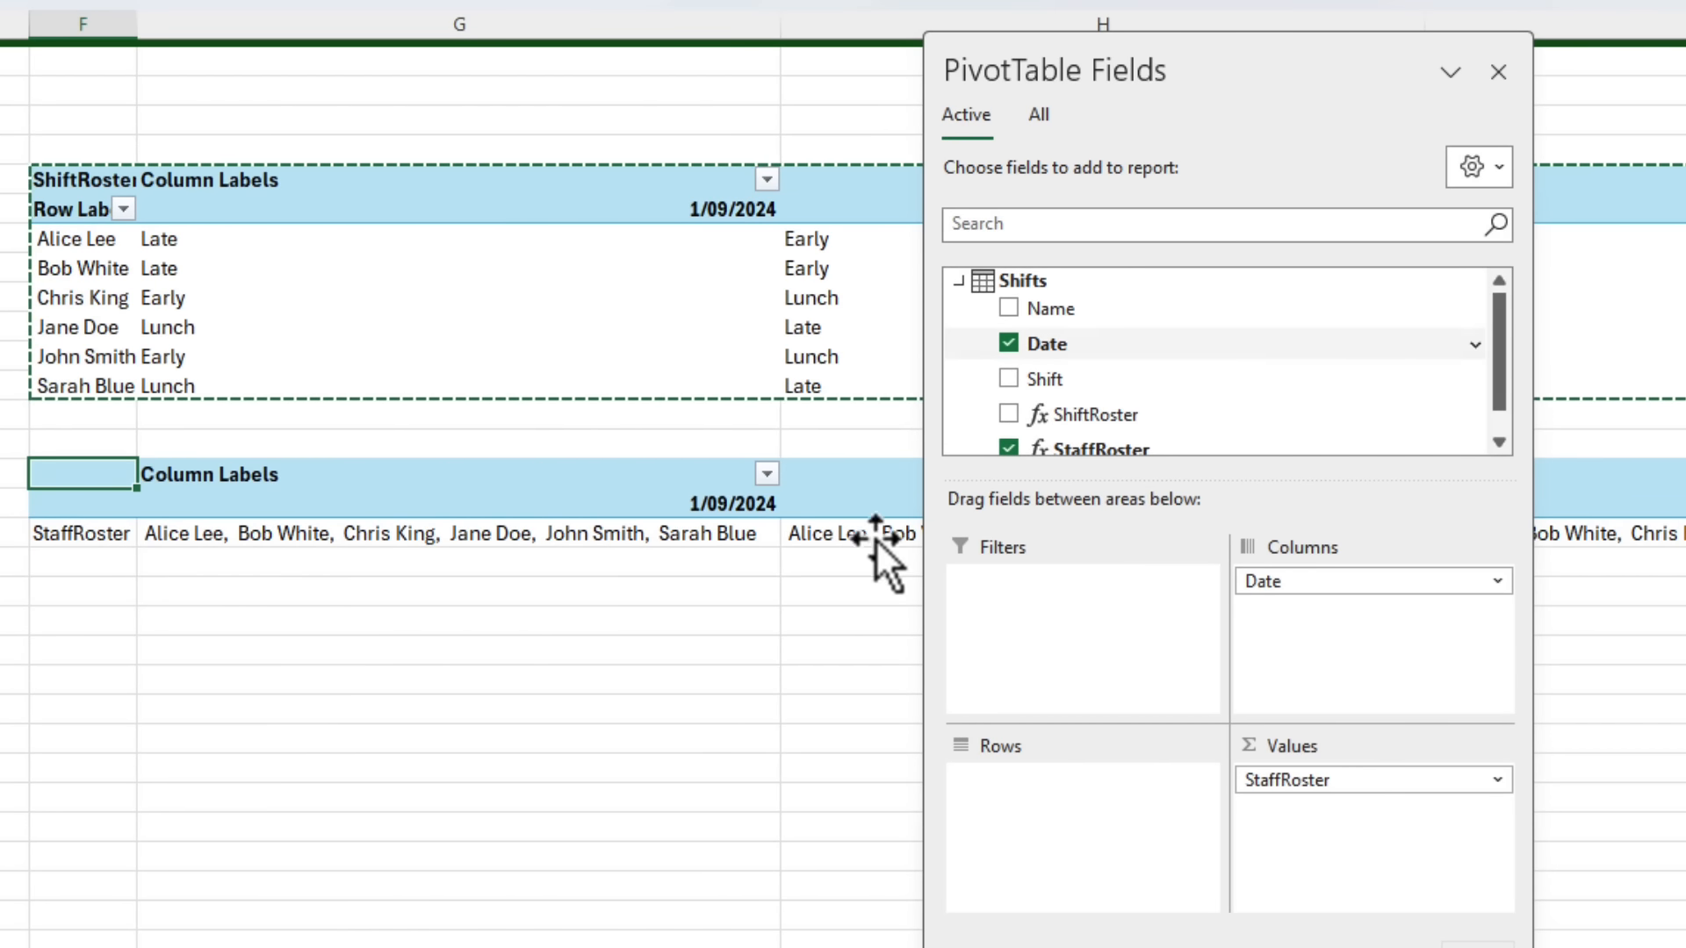
pyautogui.moveTo(1047, 378); pyautogui.dragTo(1135, 794)
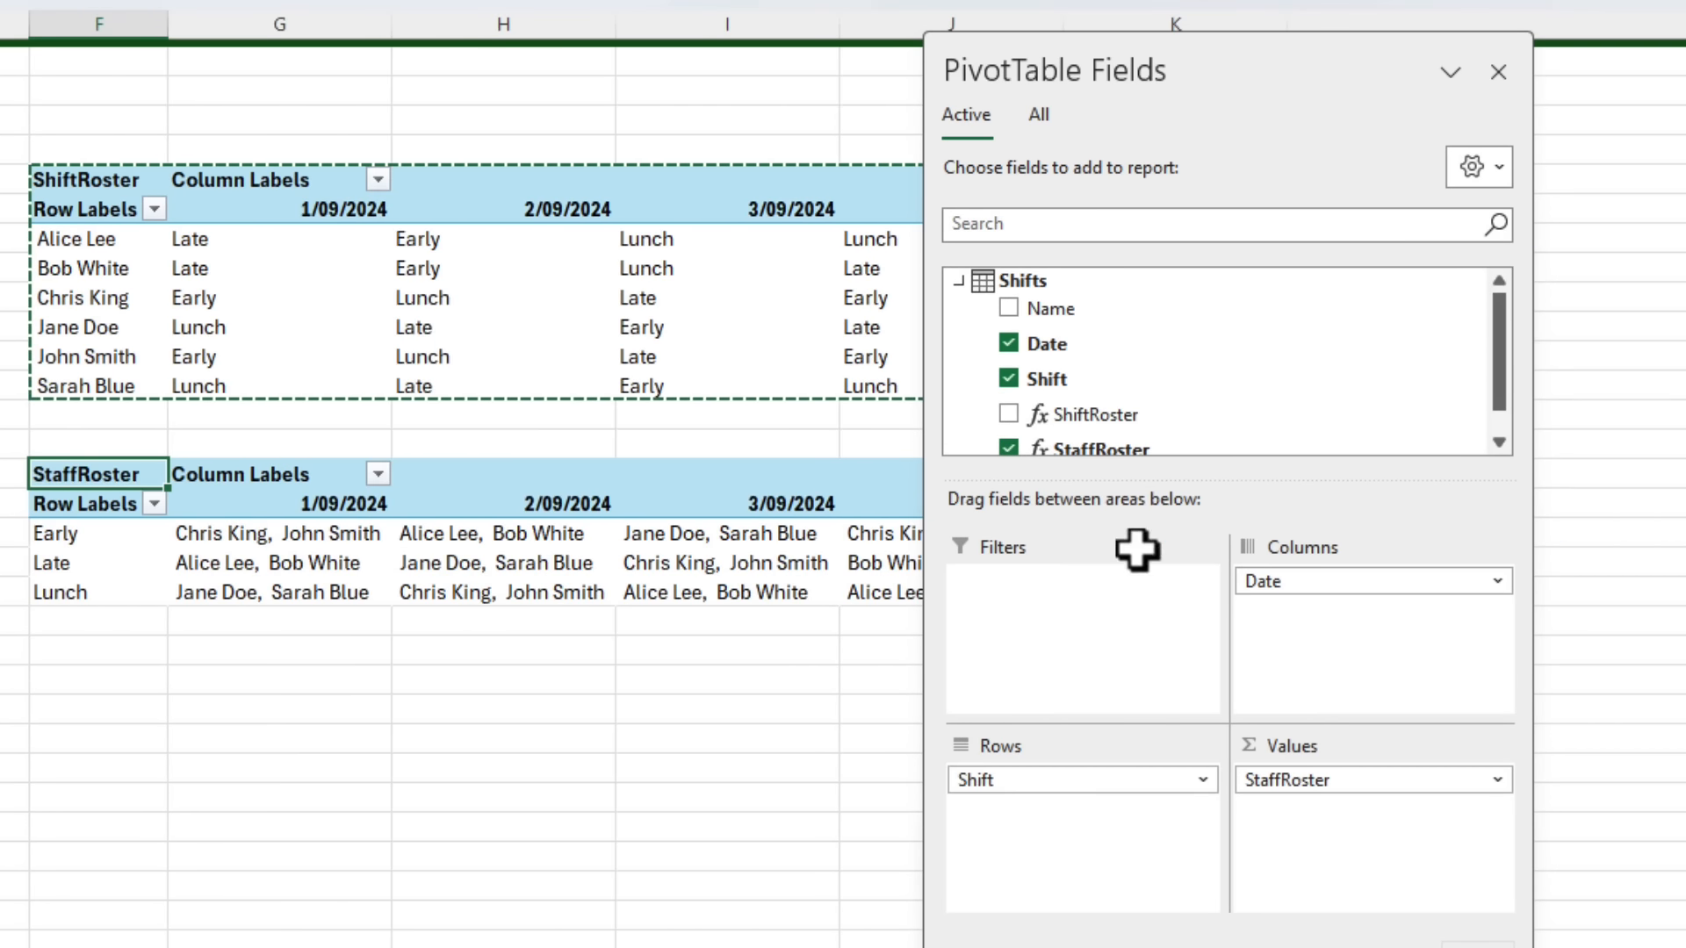
pyautogui.moveTo(1155, 83); pyautogui.dragTo(1668, 75)
pyautogui.click(140, 524)
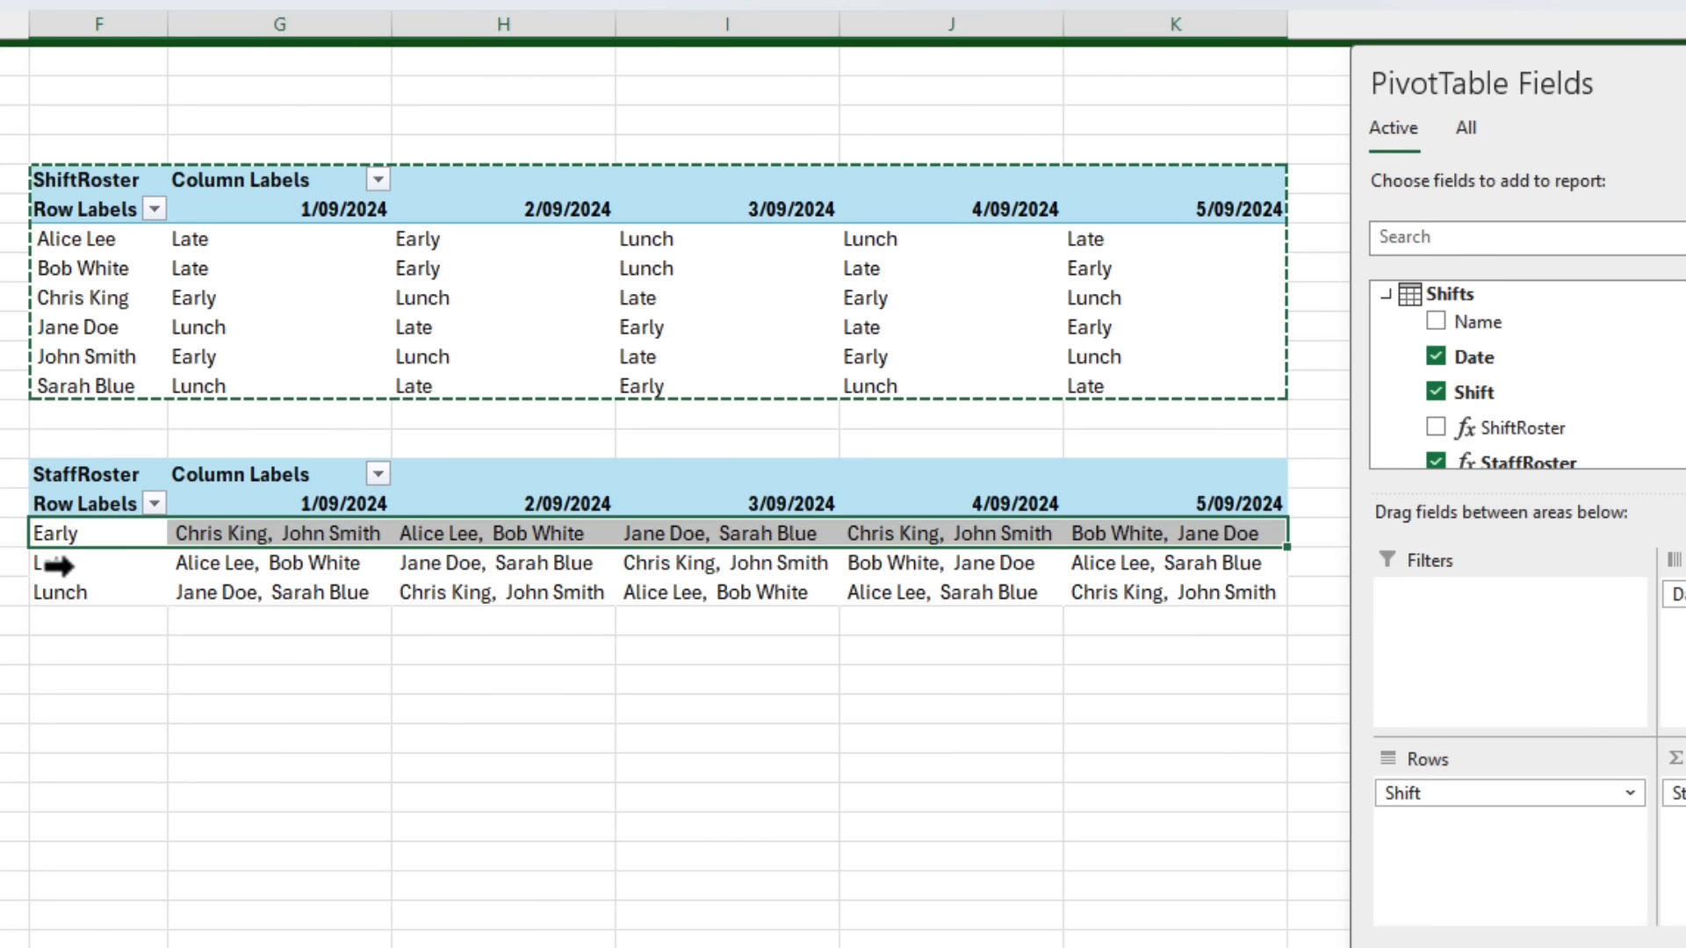